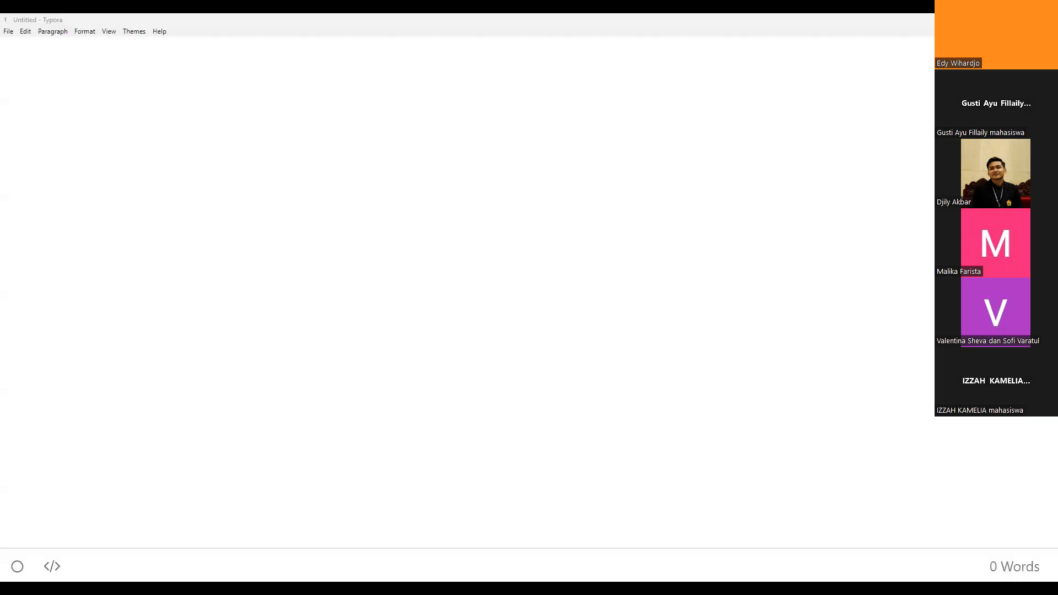
pyautogui.click(220, 135)
pyautogui.click(7, 32)
pyautogui.moveTo(47, 252)
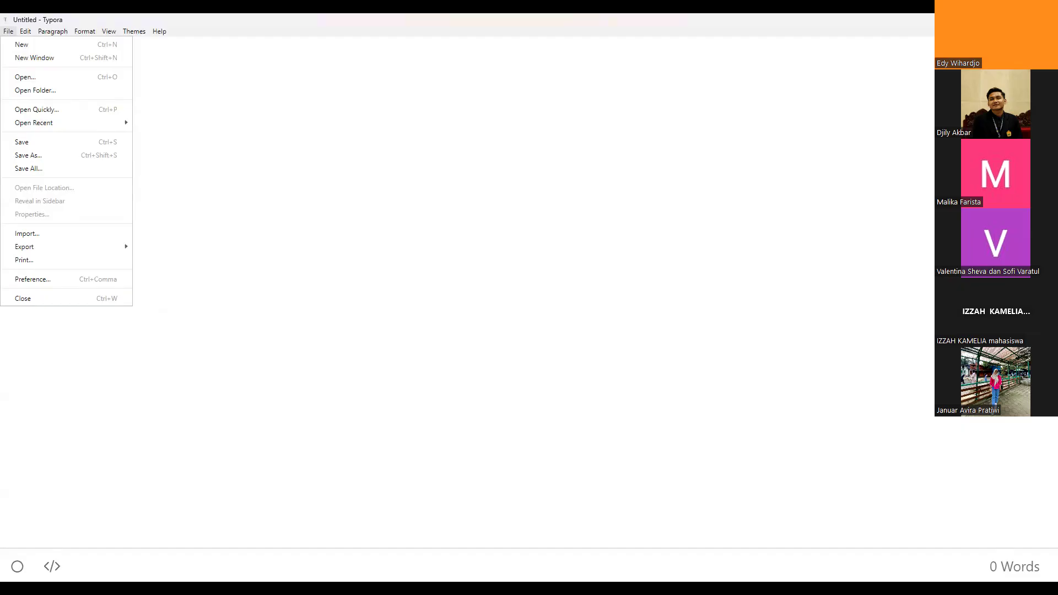
pyautogui.hotkey('alt', 'Tab')
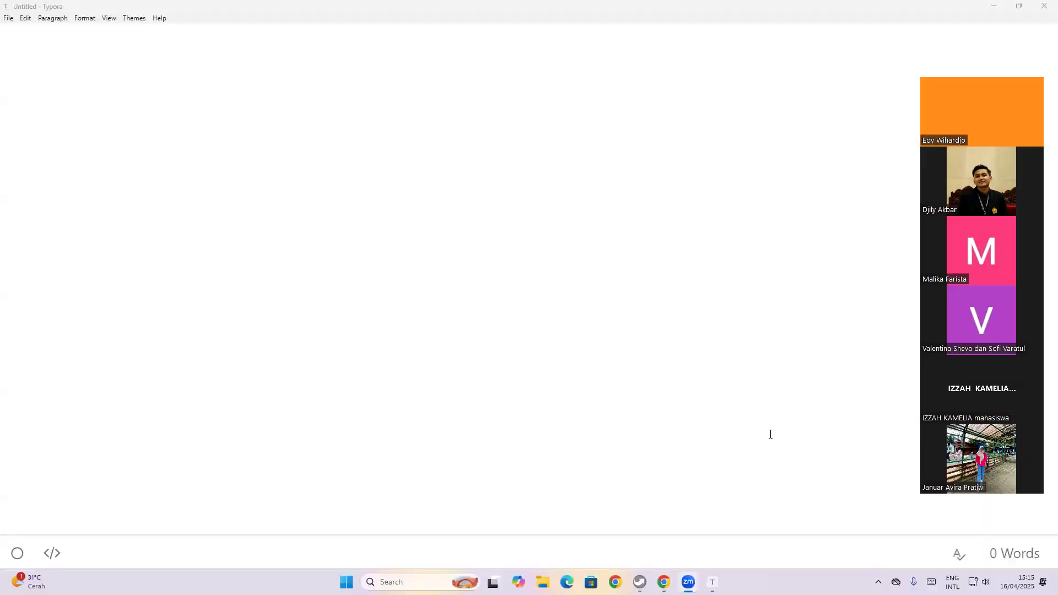
# - Switch to Chrome and replace the Launch Meeting tab with a new blank tab, dismissing the ad privacy notice
pyautogui.click(664, 582)
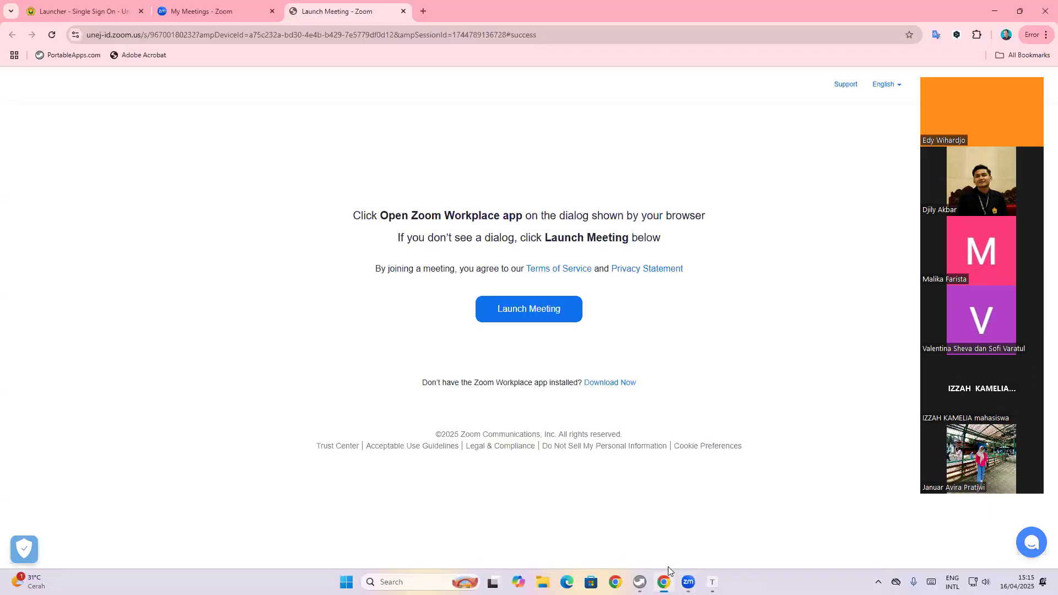
pyautogui.click(403, 12)
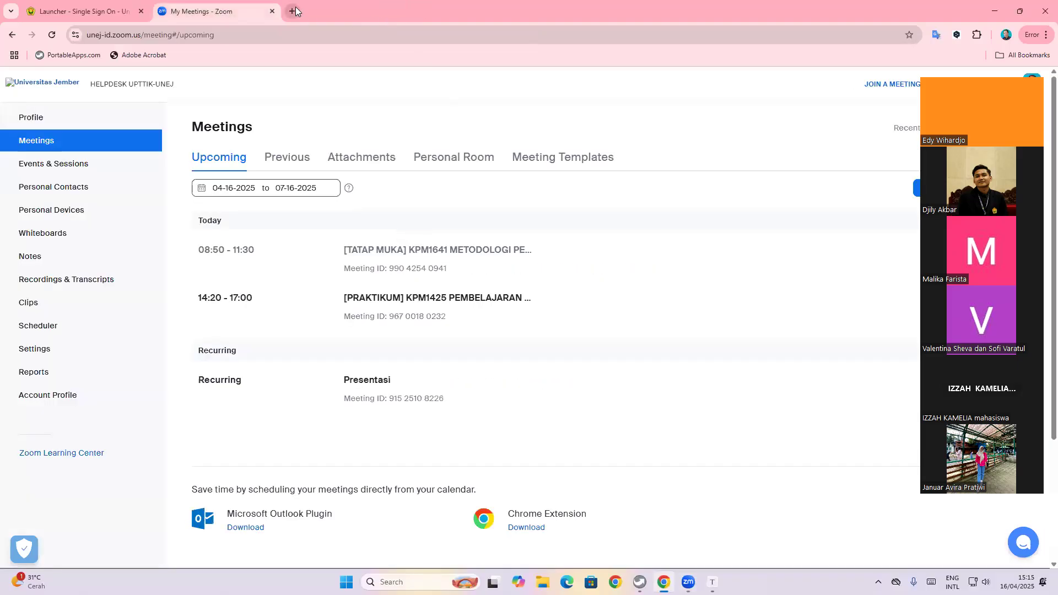
pyautogui.click(291, 12)
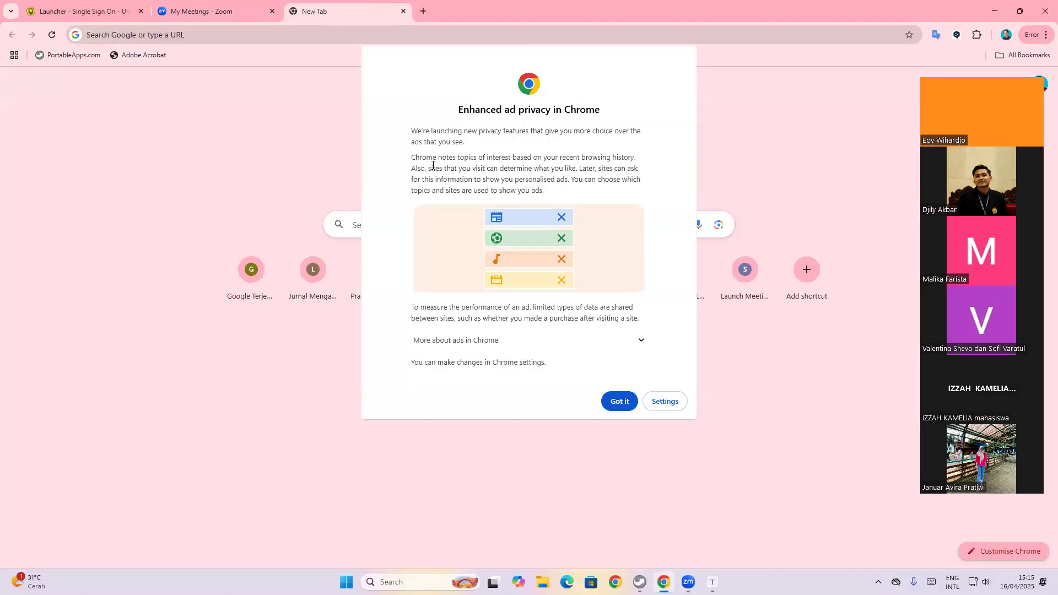
pyautogui.click(606, 402)
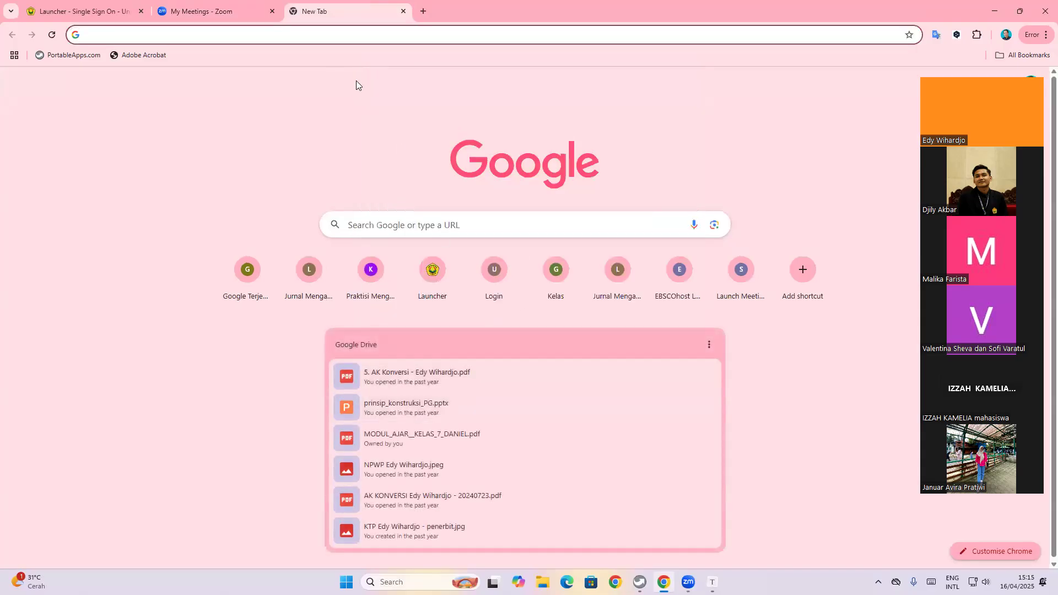
# - Go to the pandoc.org website in the new tab
pyautogui.write('pan do')
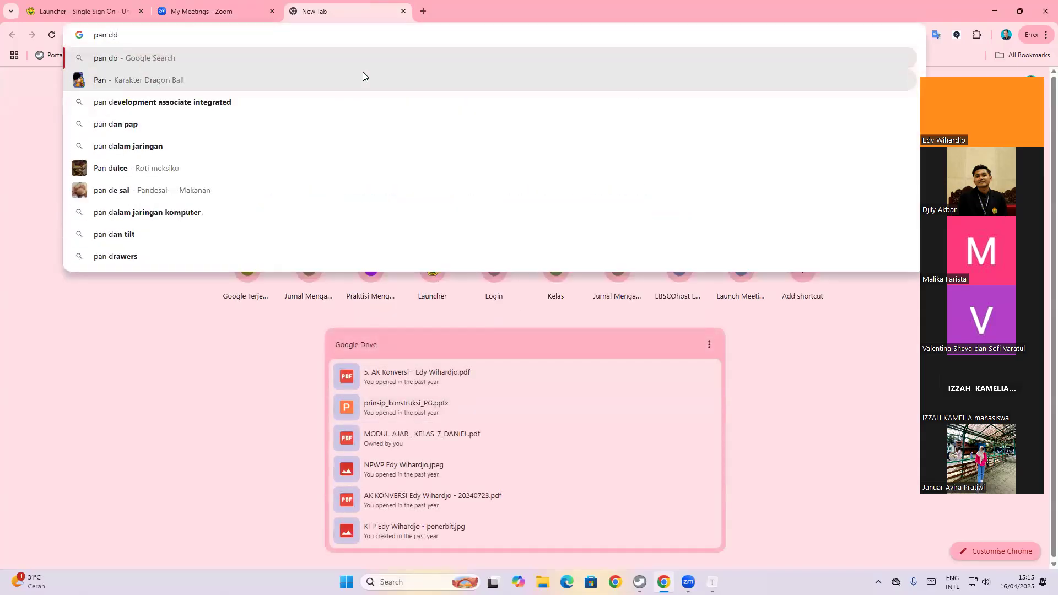
pyautogui.press('BackSpace')
pyautogui.press('BackSpace')
pyautogui.press('BackSpace')
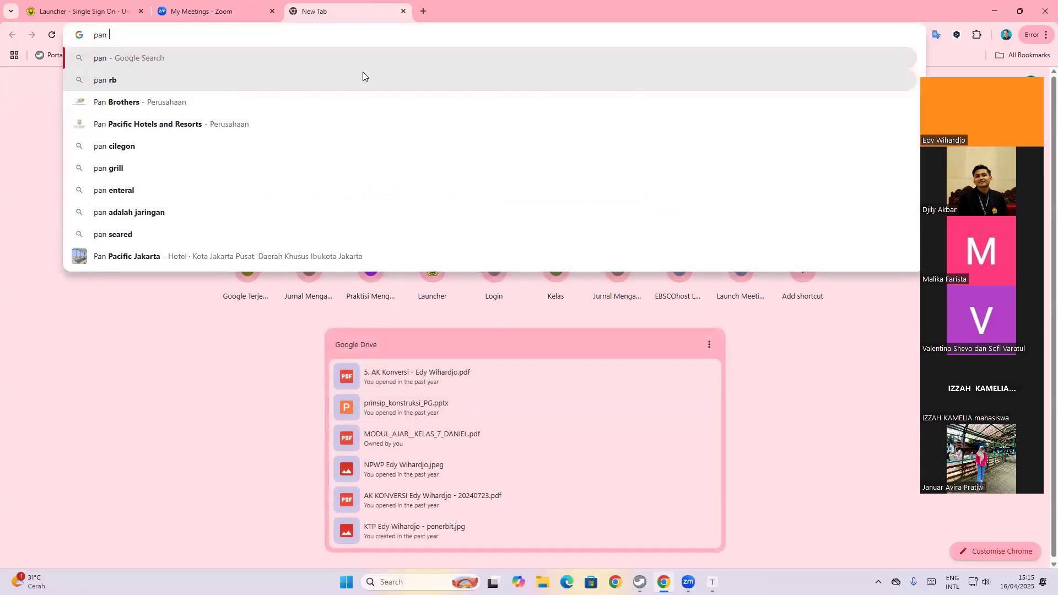
pyautogui.write('doc.')
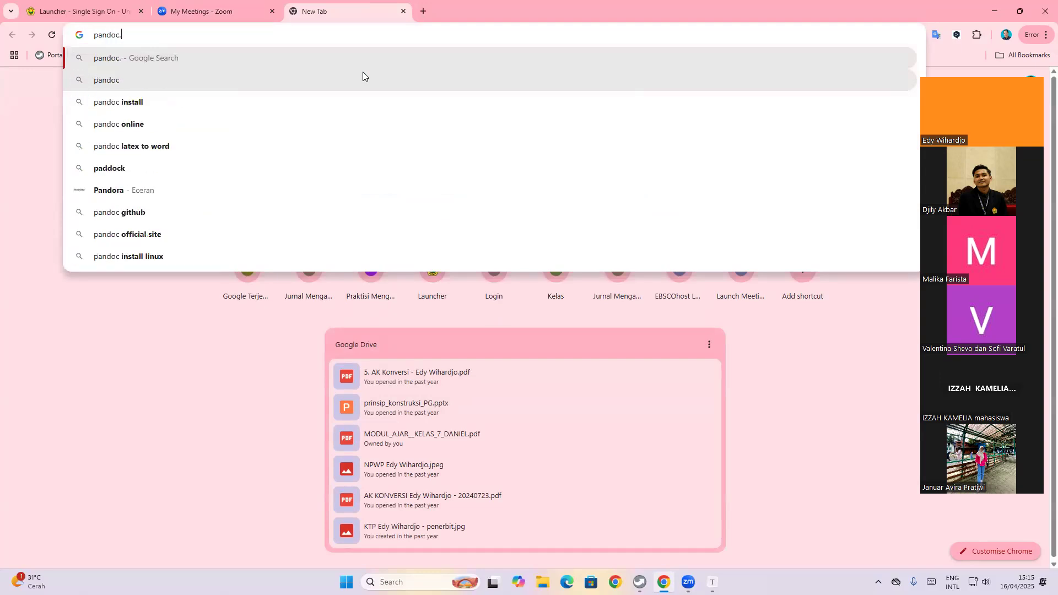
pyautogui.write('org')
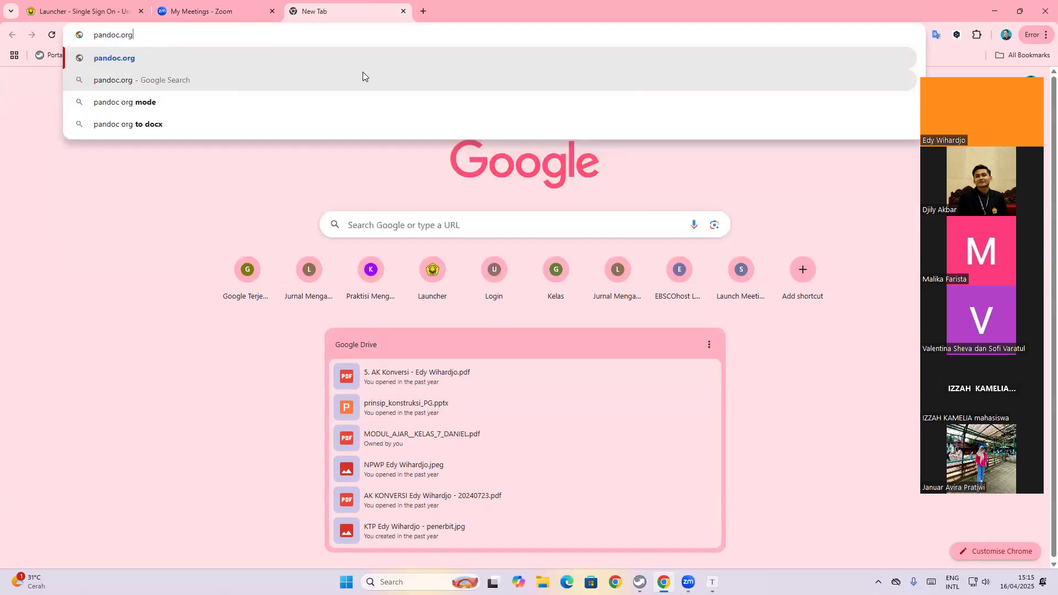
pyautogui.press('Return')
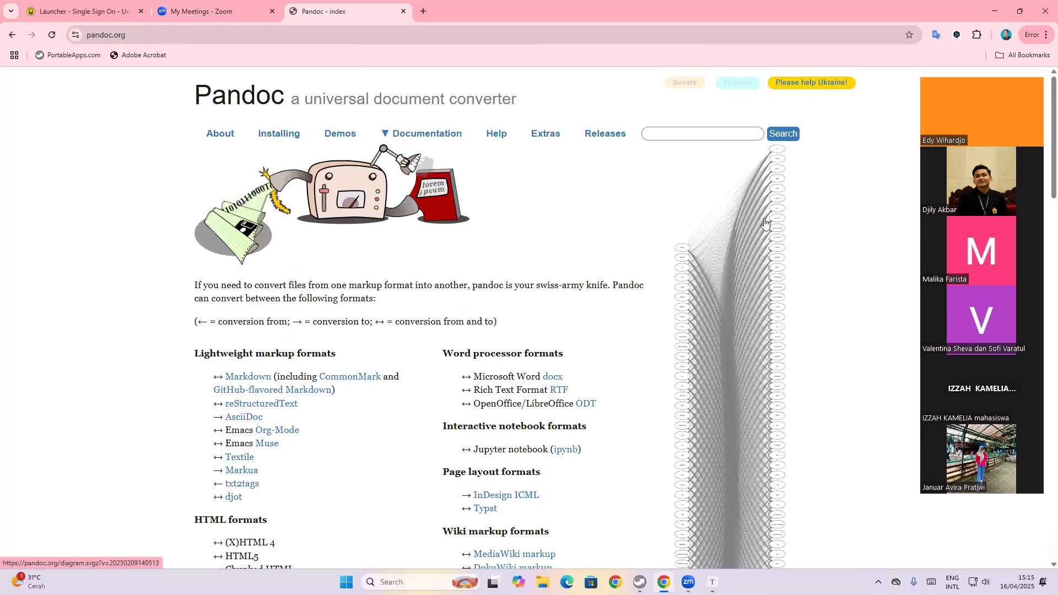
# - Open the format conversion diagram image from the Pandoc home page in its own browser tab
pyautogui.rightClick(760, 300)
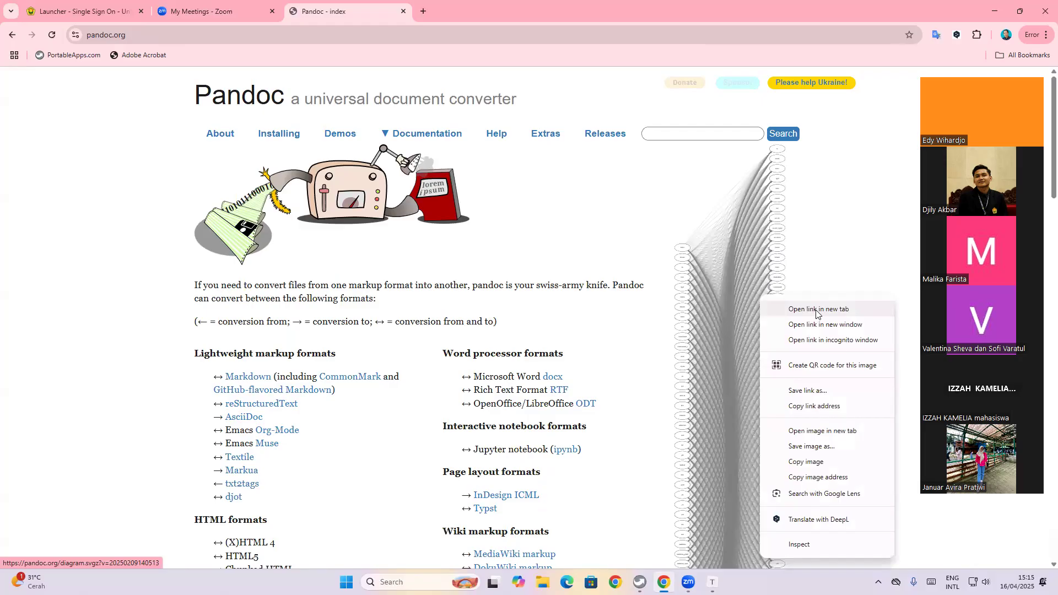
pyautogui.click(839, 432)
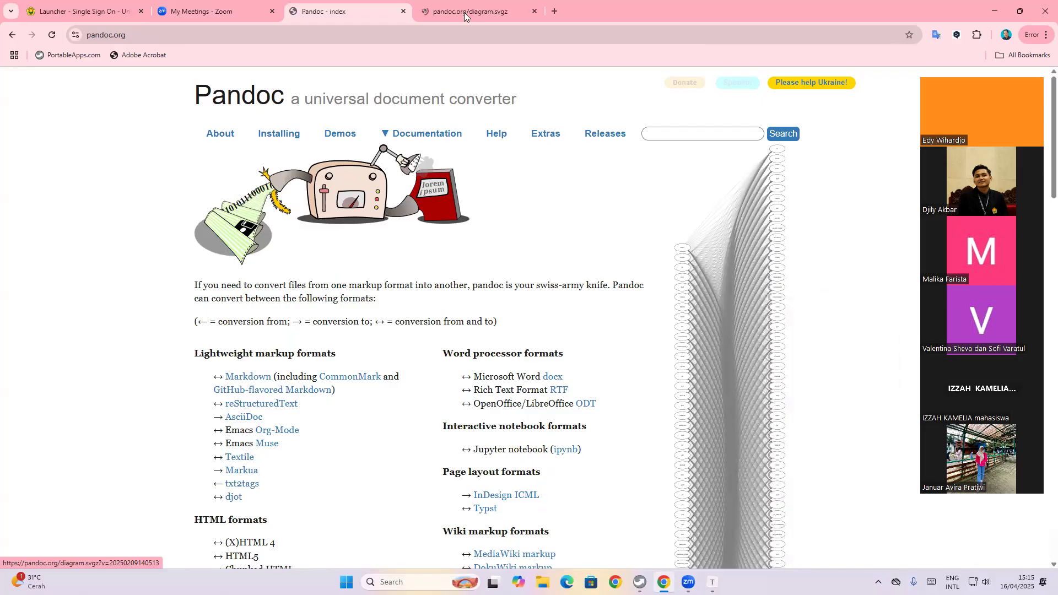
pyautogui.click(464, 12)
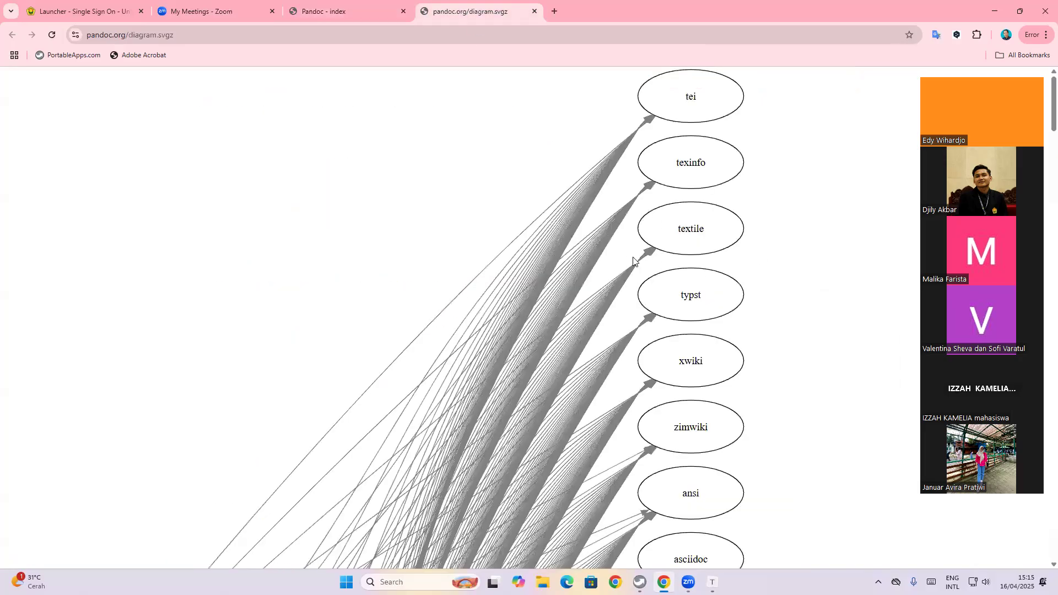
# - Examine the Pandoc diagram's source and target formats, including docx, epub, html, latex and markdown
pyautogui.scroll(-6, 634, 261)
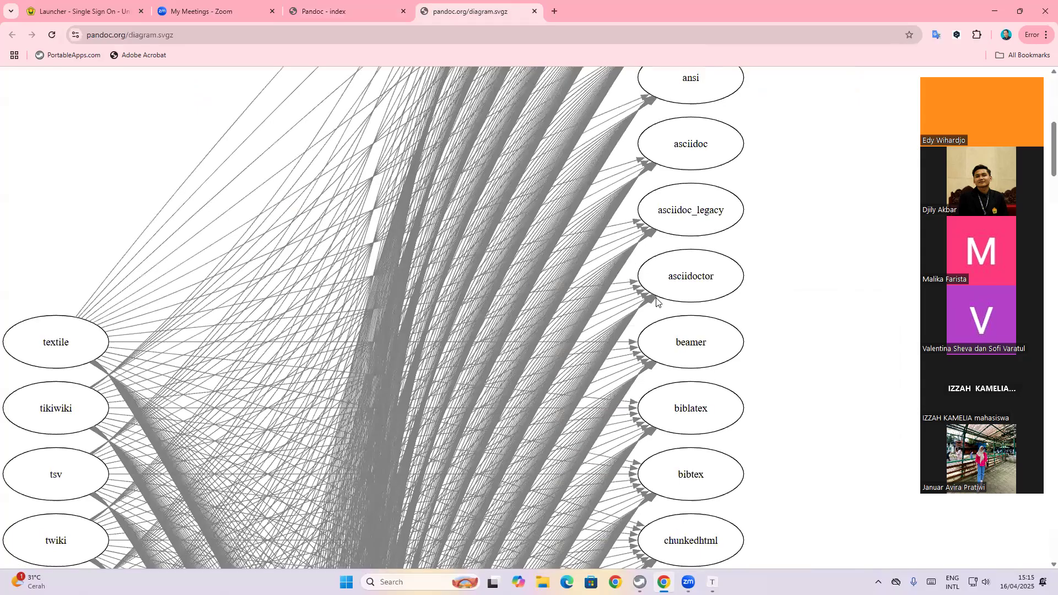
pyautogui.scroll(-1, 656, 301)
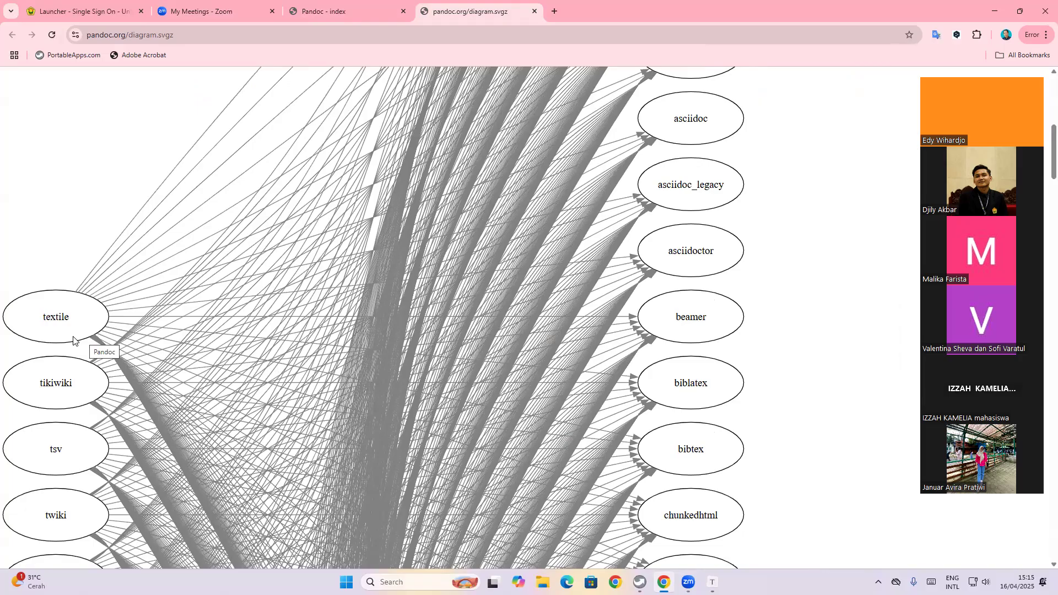
pyautogui.scroll(-3, 73, 340)
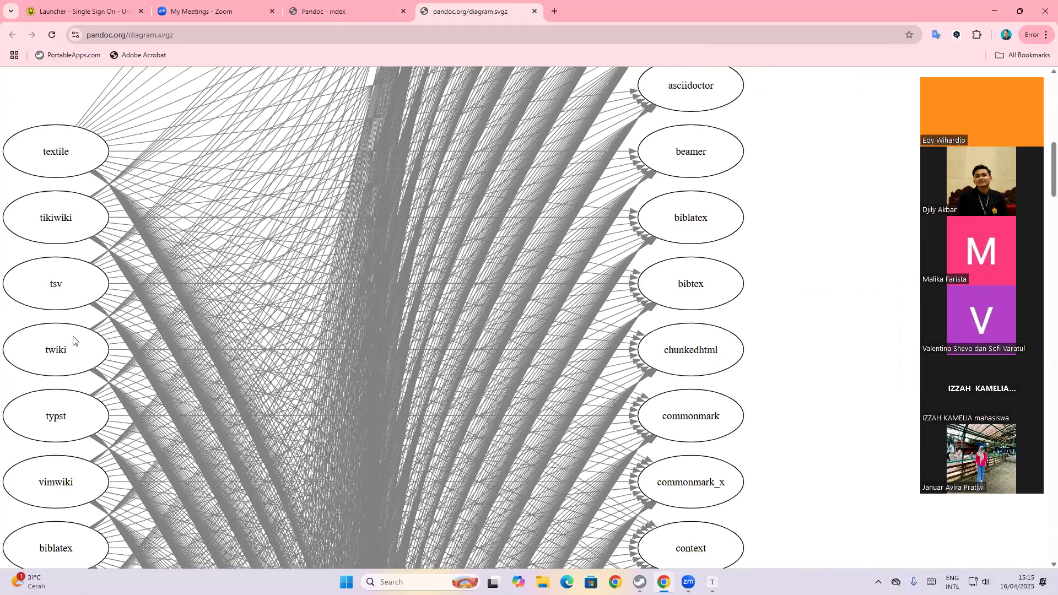
pyautogui.scroll(-5, 73, 340)
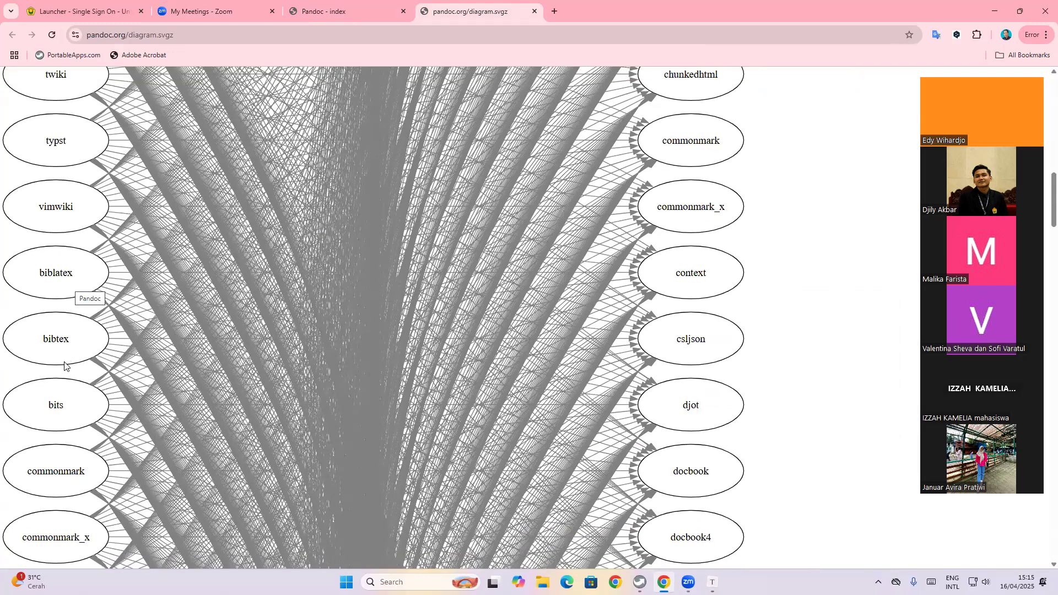
pyautogui.scroll(-4, 62, 462)
pyautogui.scroll(-4, 62, 461)
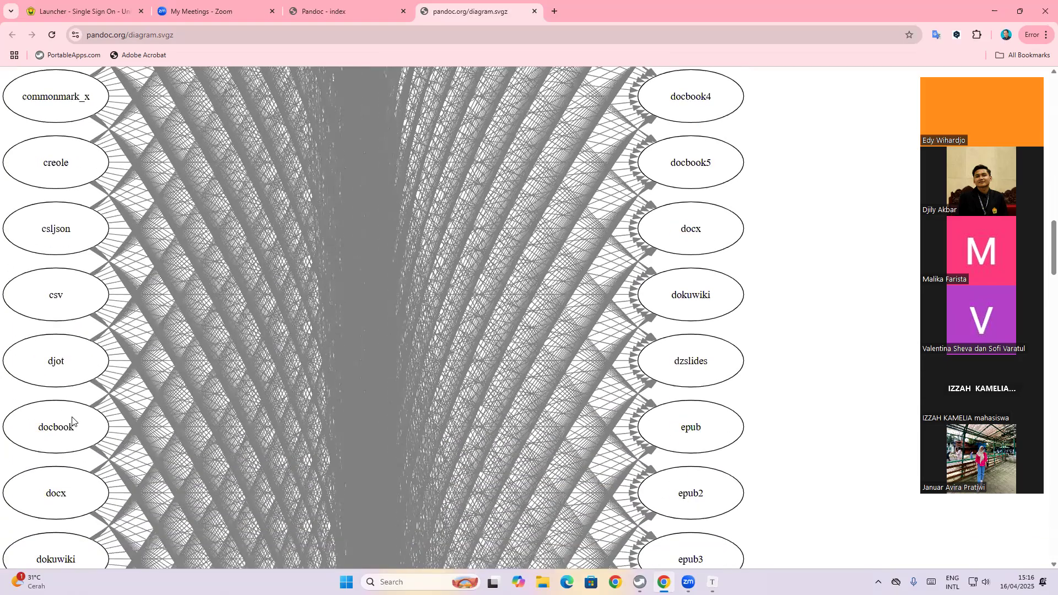
pyautogui.scroll(-3, 55, 495)
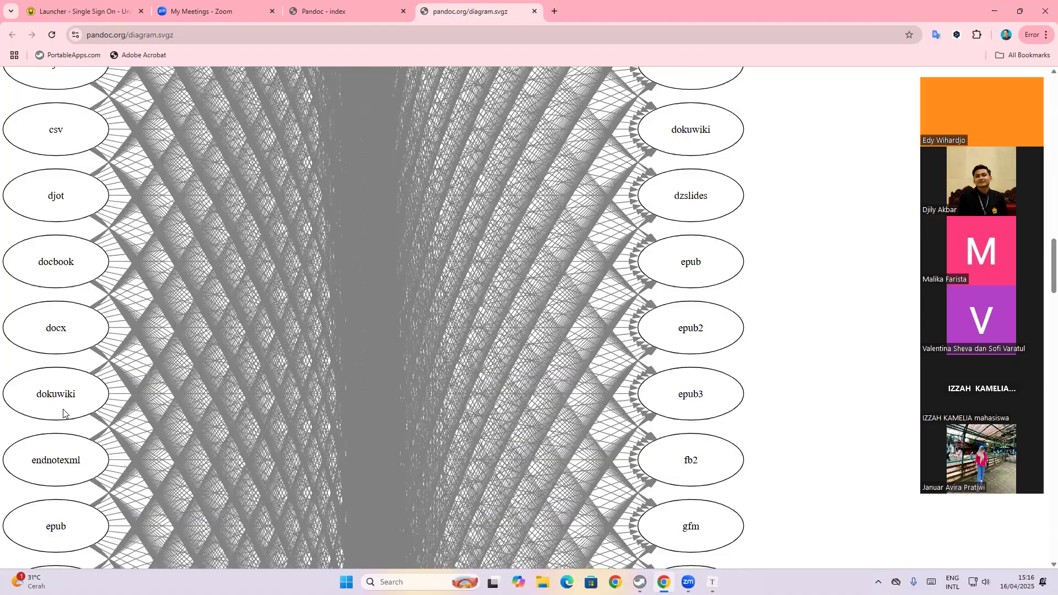
pyautogui.scroll(-1, 62, 414)
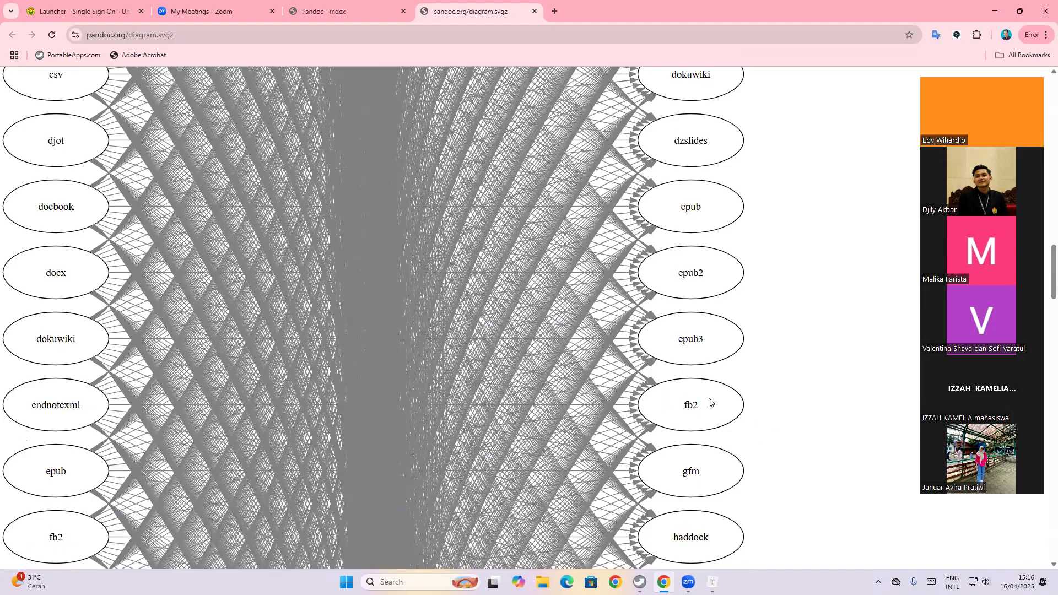
pyautogui.scroll(-6, 170, 461)
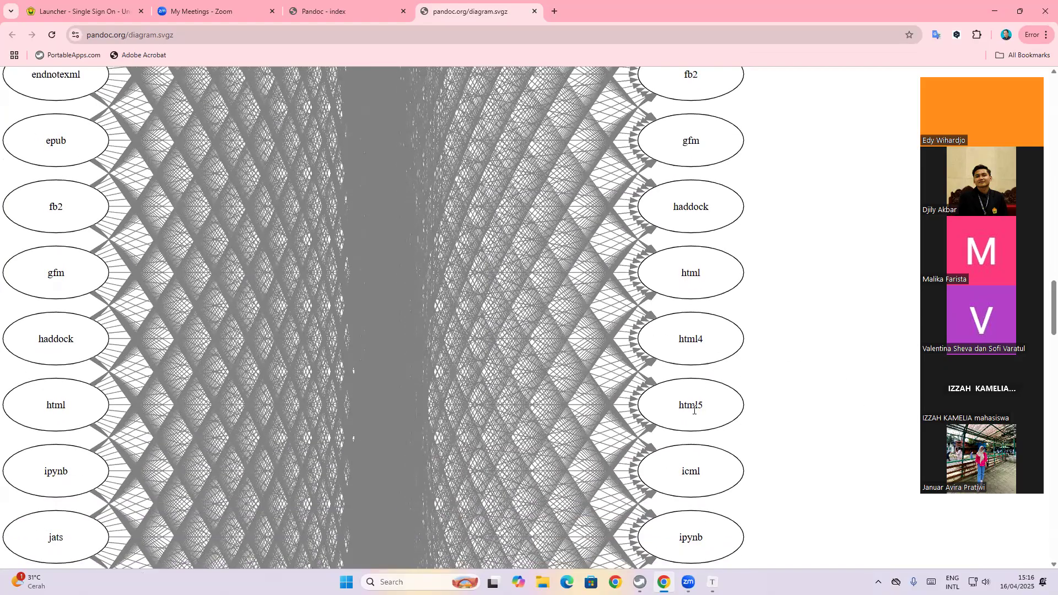
pyautogui.scroll(-4, 716, 514)
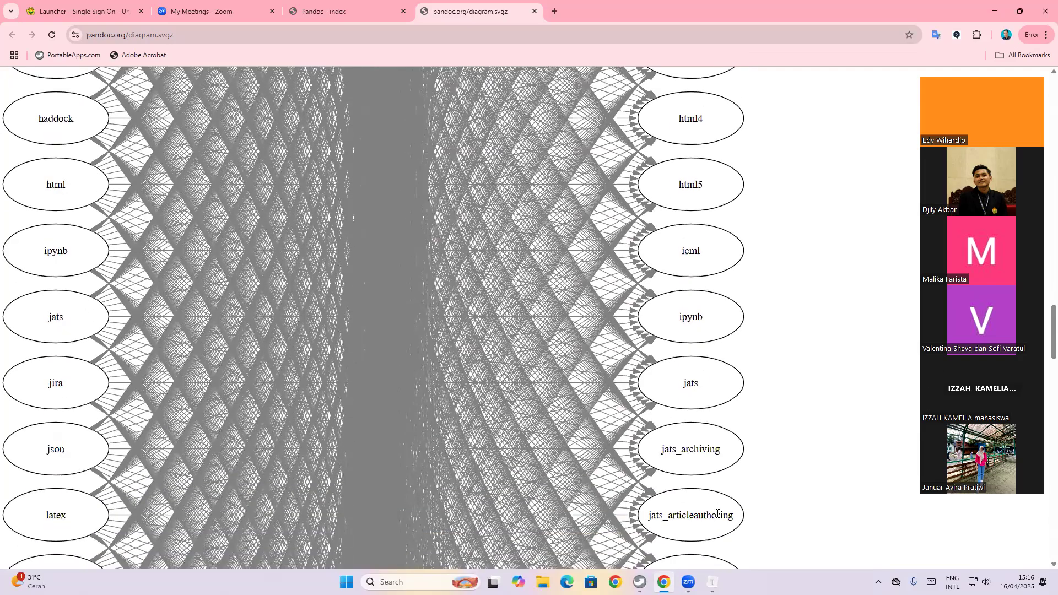
pyautogui.scroll(-1, 717, 514)
pyautogui.scroll(-7, 717, 514)
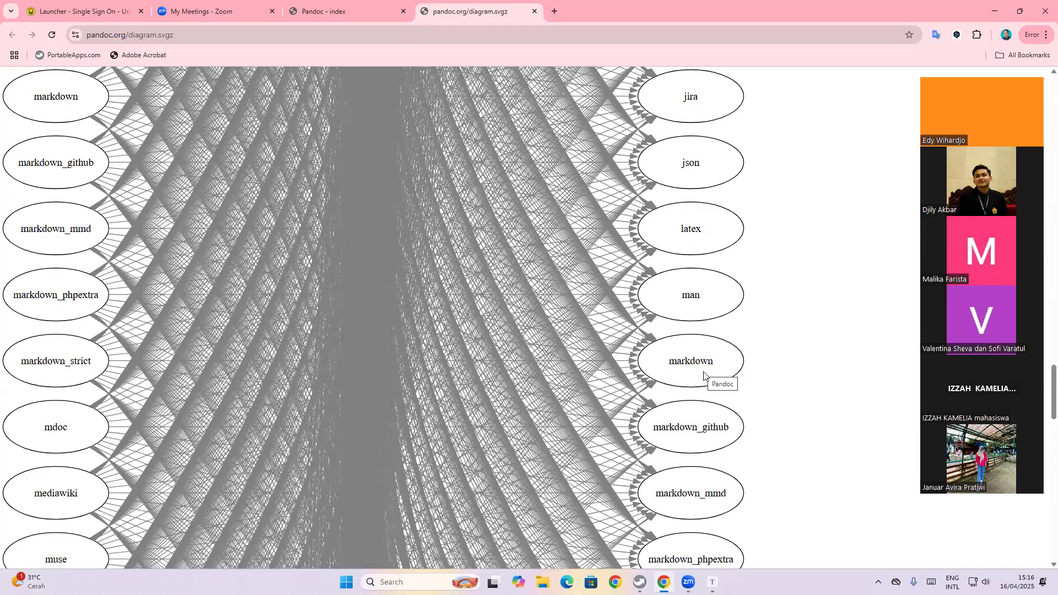
pyautogui.scroll(-5, 704, 376)
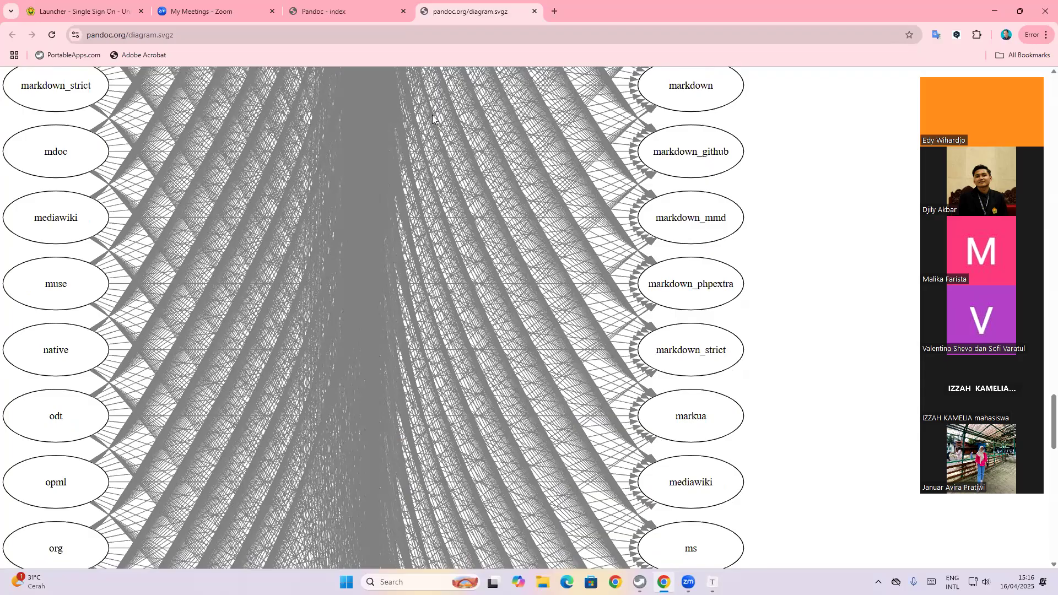
# - Switch back to Typora and insert a YAML Front Matter block in the empty document
pyautogui.click(364, 14)
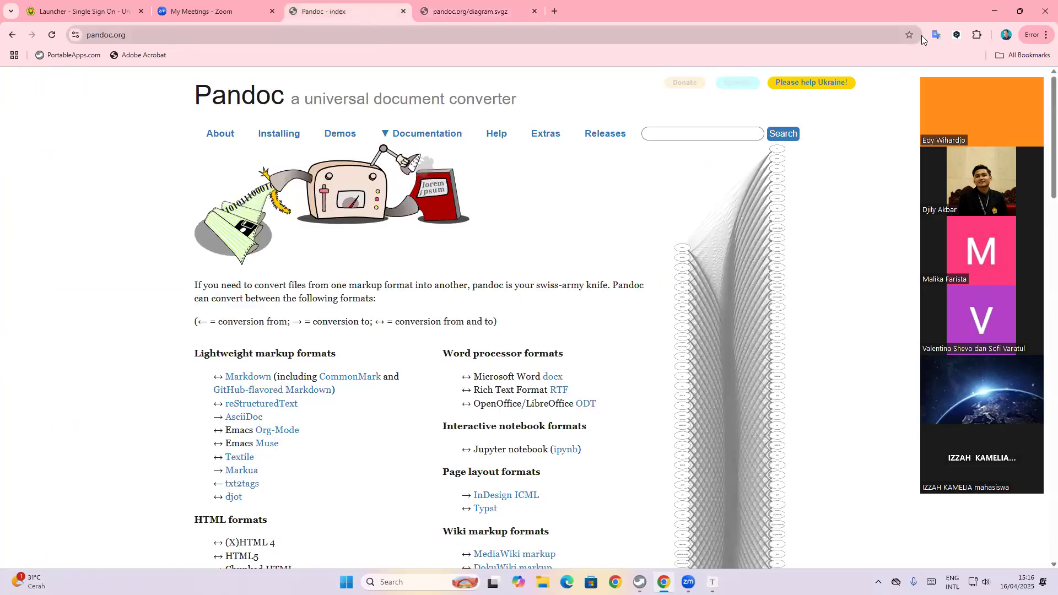
pyautogui.click(995, 12)
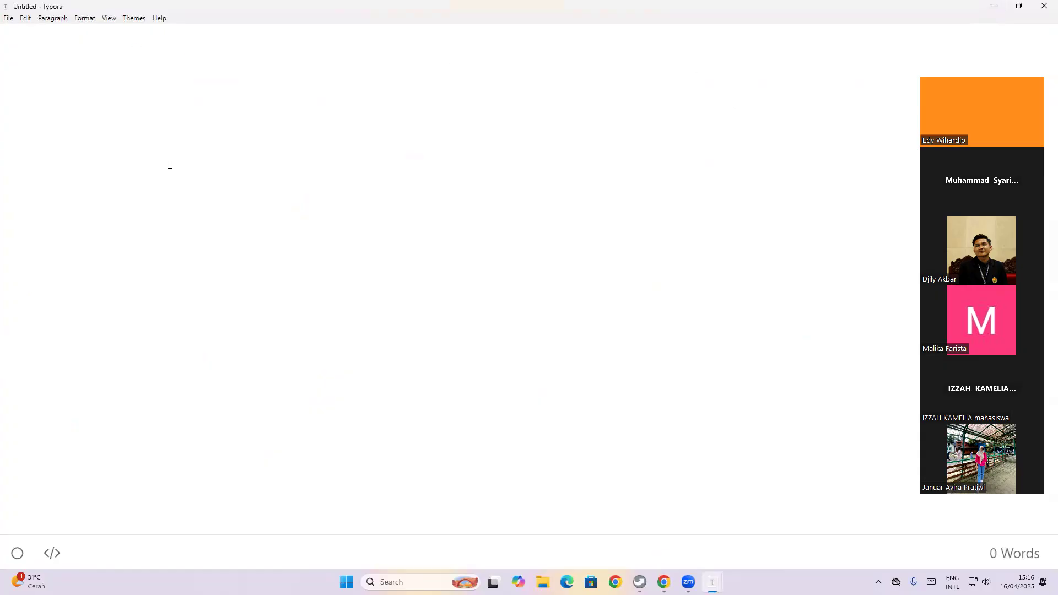
pyautogui.click(55, 19)
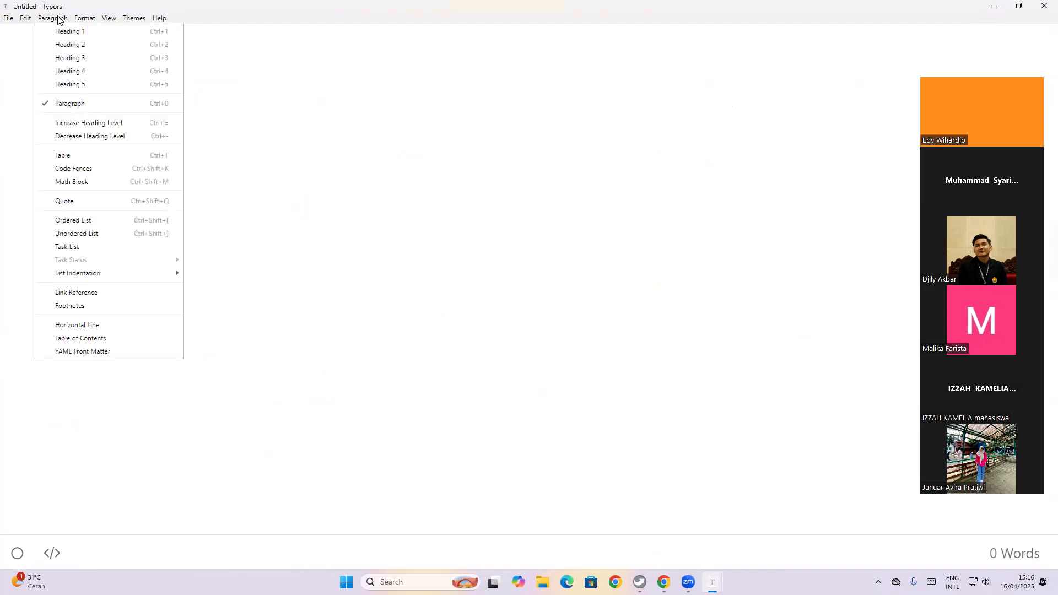
pyautogui.click(116, 352)
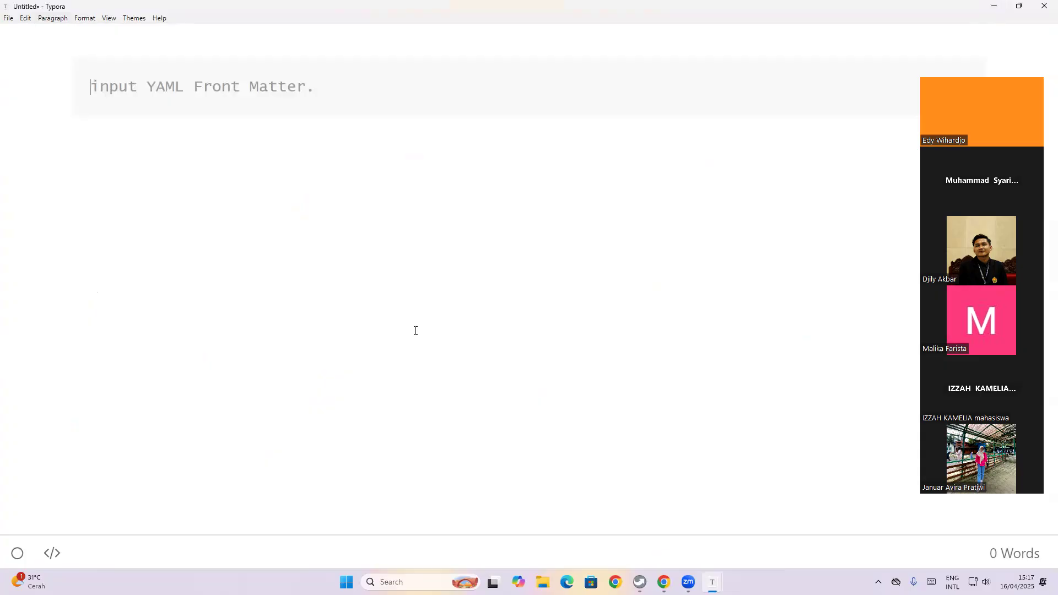
# - Fill the front matter with the title "Persamaan Kuadrat", the author's full name and the date "April 16, 2025", and select the title text
pyautogui.write('title')
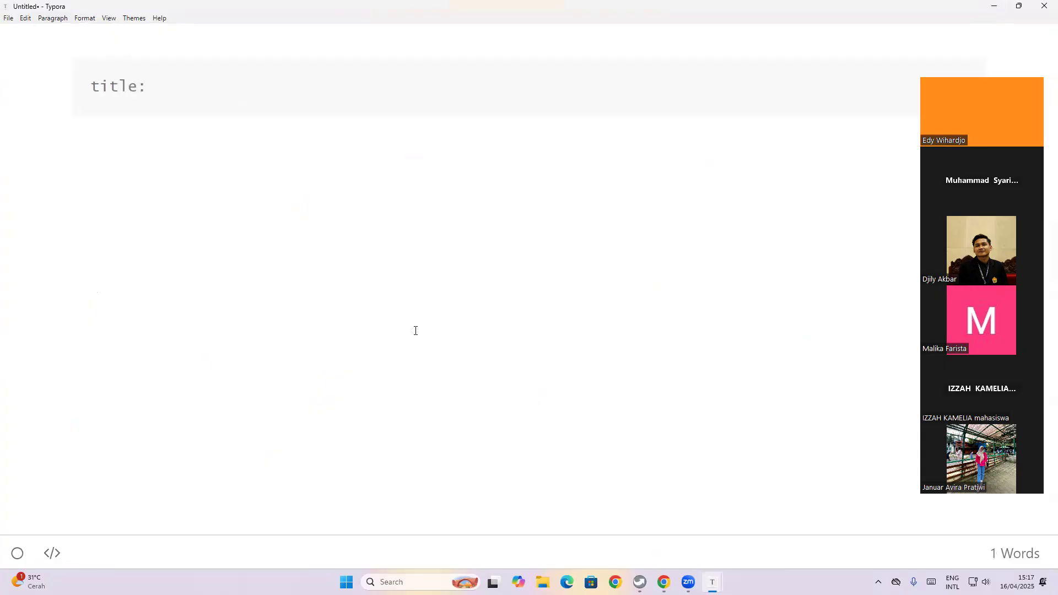
pyautogui.write(': Persamaan Kuad')
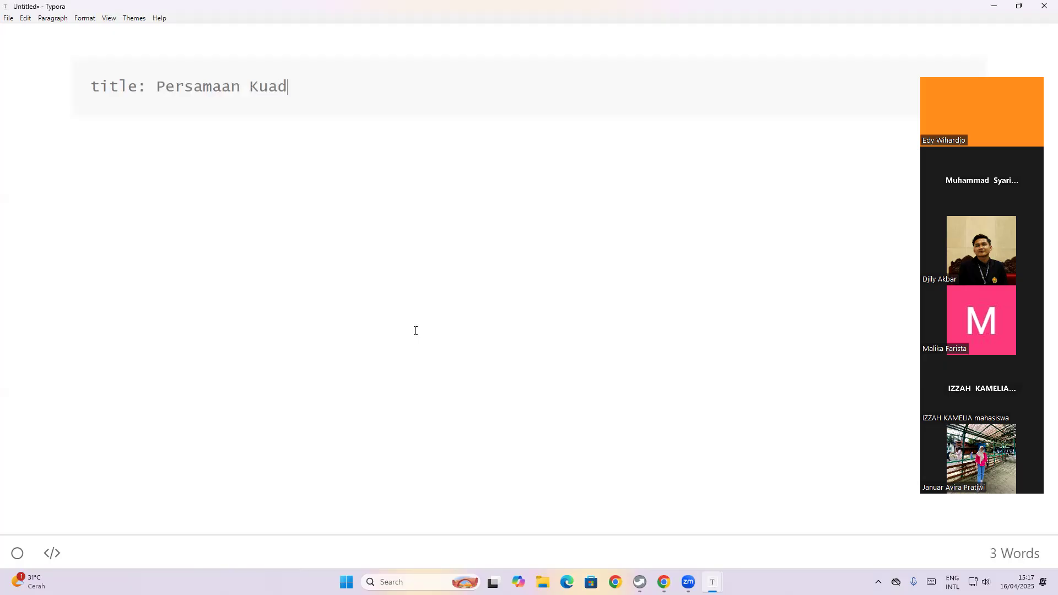
pyautogui.write('rat author:')
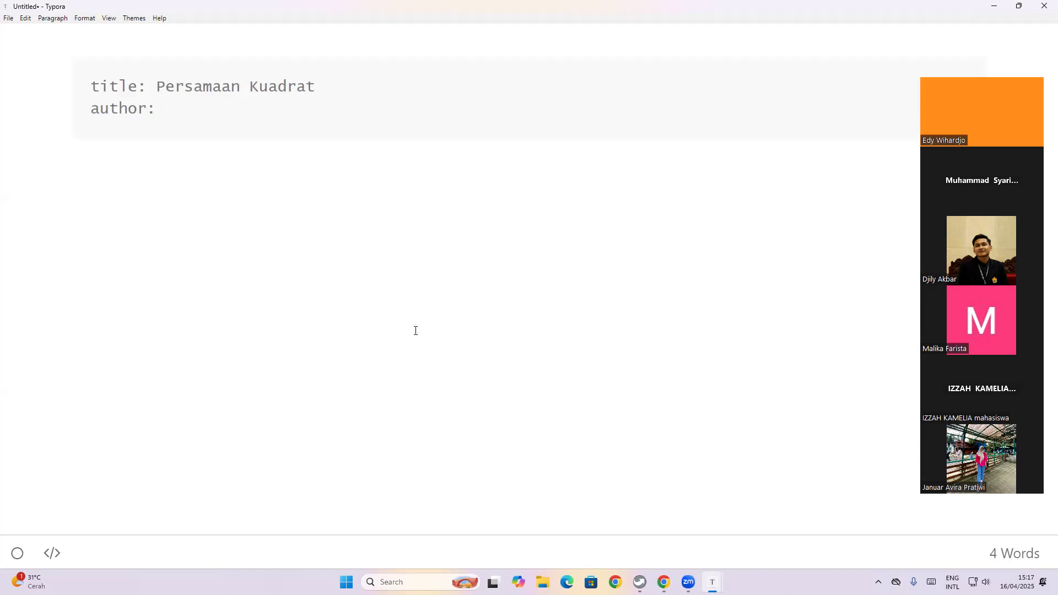
pyautogui.write('Edy Wihardjo')
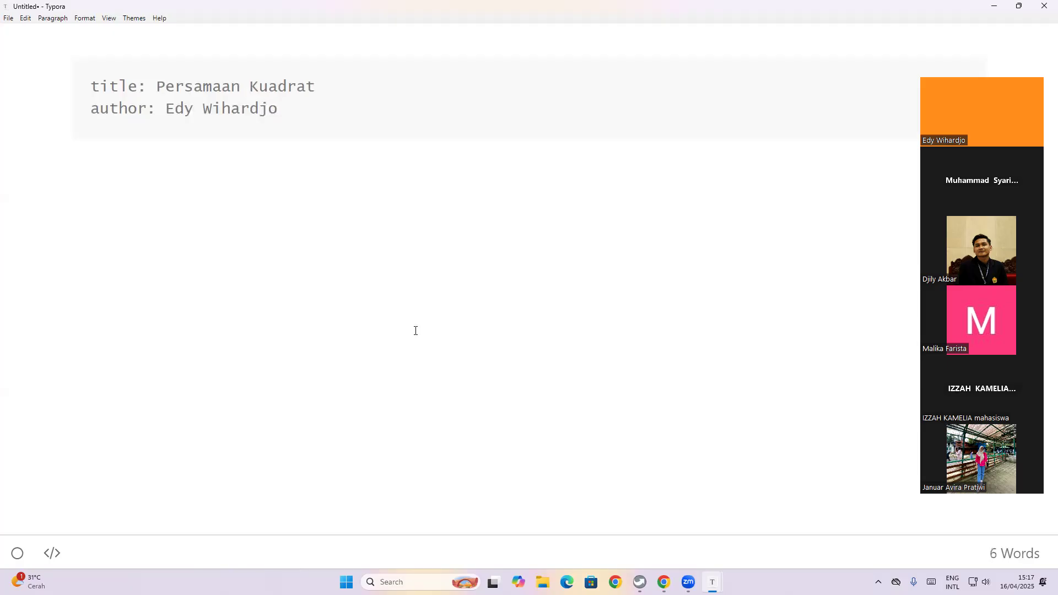
pyautogui.write('date: April 16')
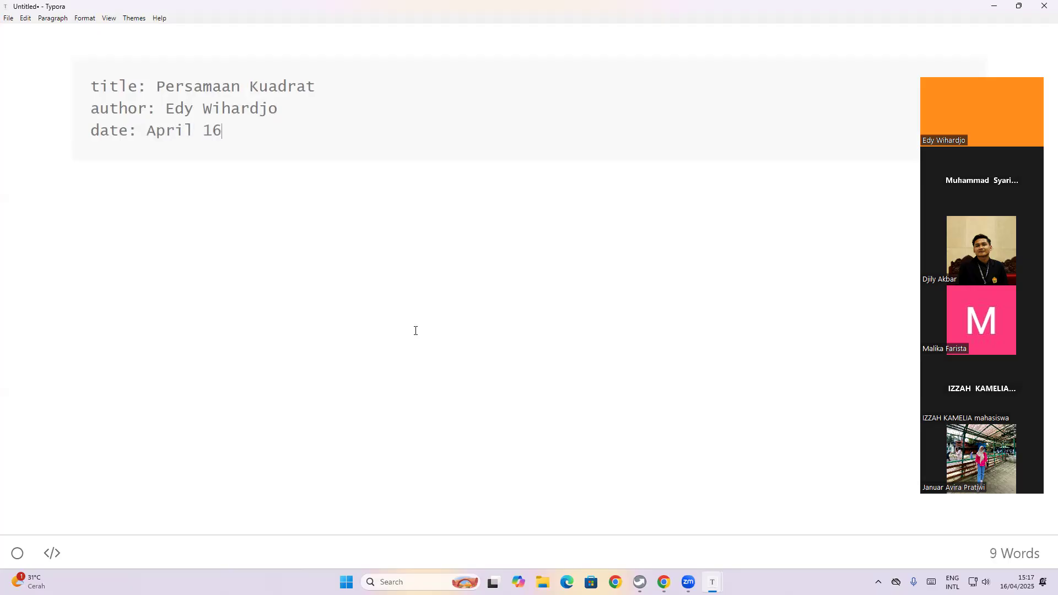
pyautogui.write(', 2025')
pyautogui.moveTo(157, 87); pyautogui.dragTo(312, 83)
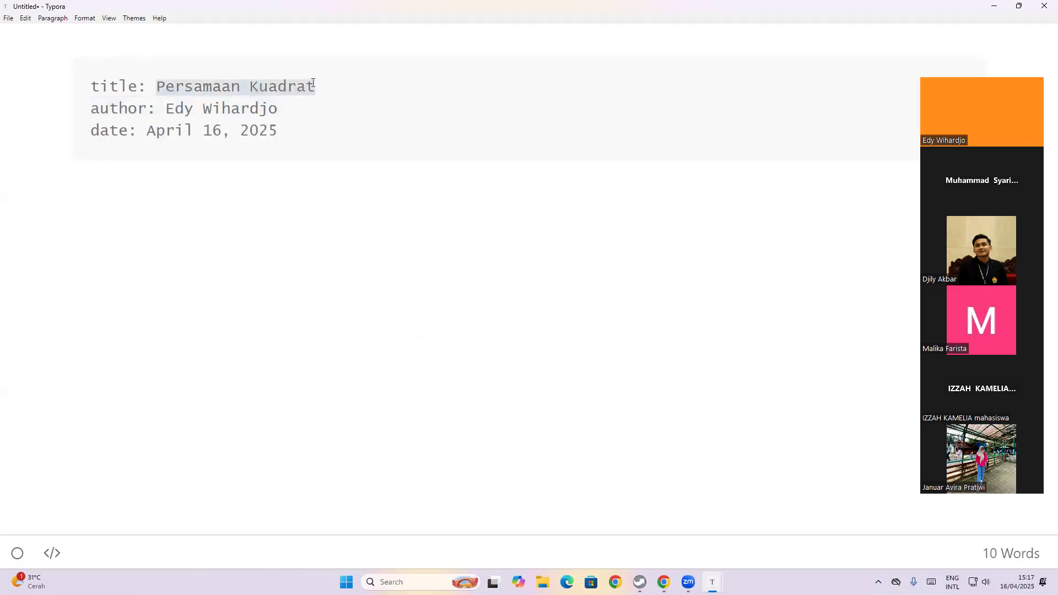
# - Save the document as the Markdown file "Persamaan-Kuadrat" in the Documents folder
pyautogui.click(8, 18)
pyautogui.click(40, 142)
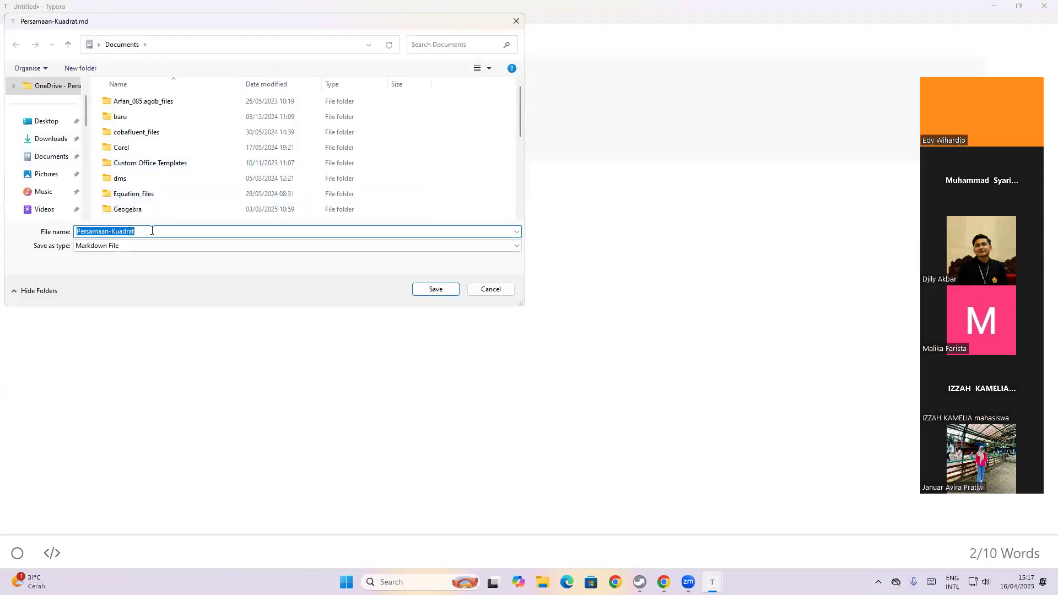
pyautogui.click(437, 289)
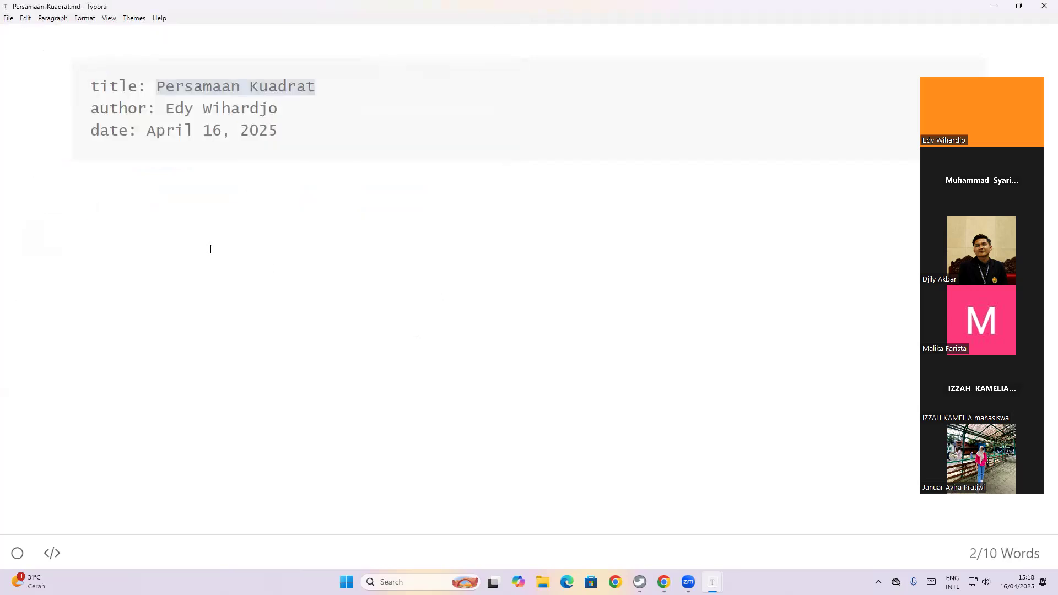
# - Add the level-1 heading "Persamaan Kuadrat" below the front matter
pyautogui.click(210, 249)
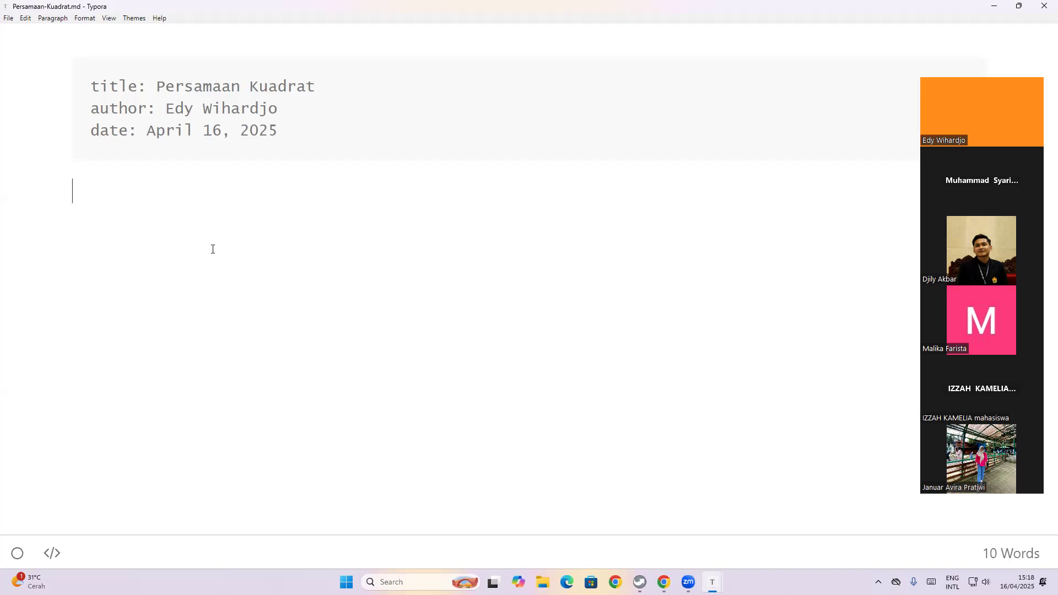
pyautogui.write('# ')
pyautogui.write('Persamaa')
pyautogui.write('n L')
pyautogui.press('BackSpace')
pyautogui.write('Kuadrat')
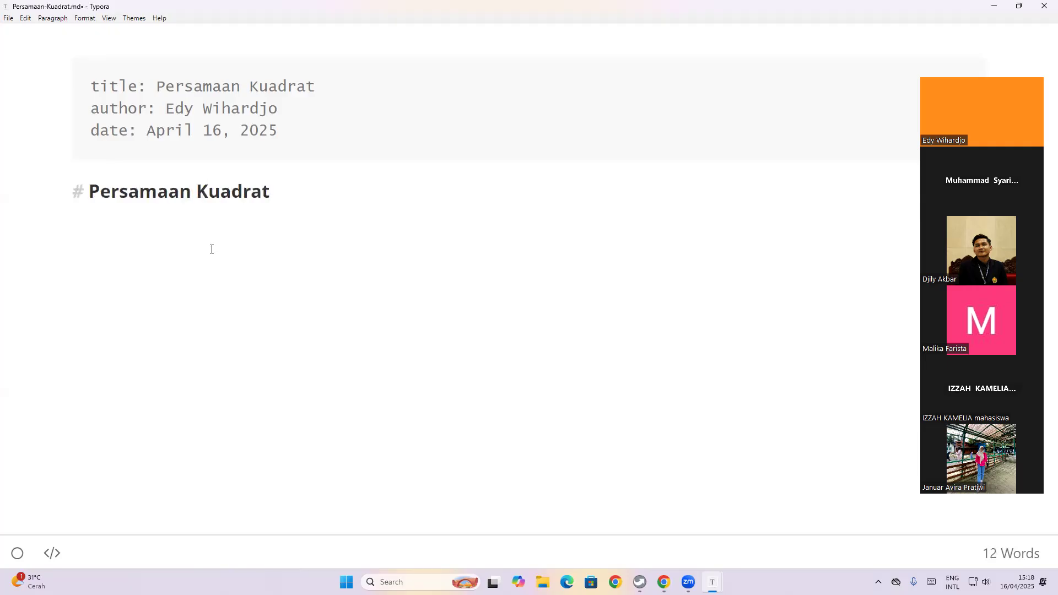
# - Add the level-2 heading "Definisi Persamaan Kuadrat" under the main heading, completing its text in source code mode
pyautogui.press('Return')
pyautogui.write('## Definisi')
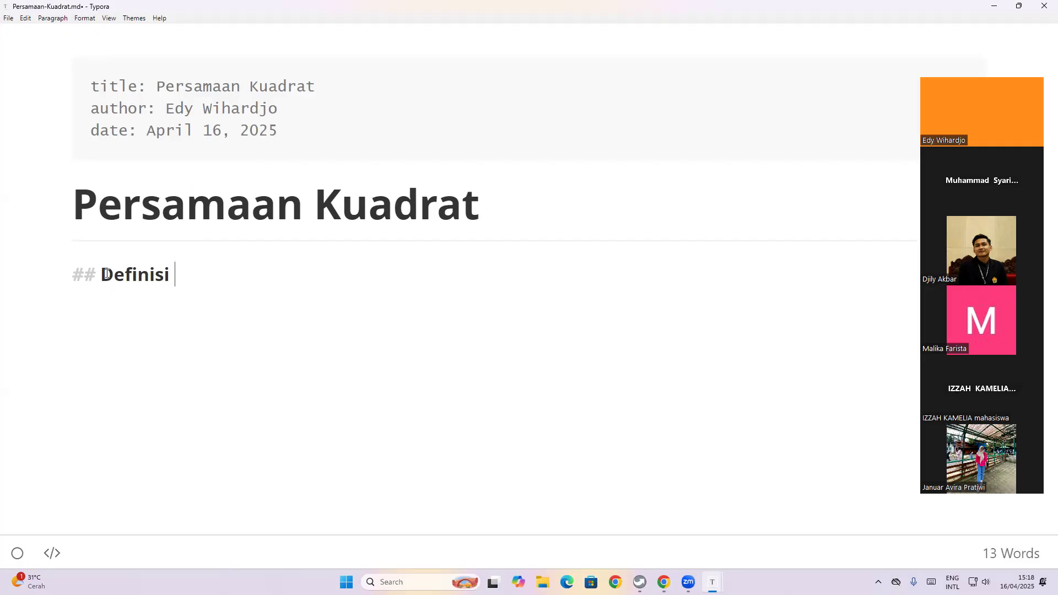
pyautogui.click(40, 556)
pyautogui.moveTo(168, 277); pyautogui.dragTo(153, 278)
pyautogui.moveTo(176, 334); pyautogui.dragTo(148, 338)
pyautogui.click(273, 333)
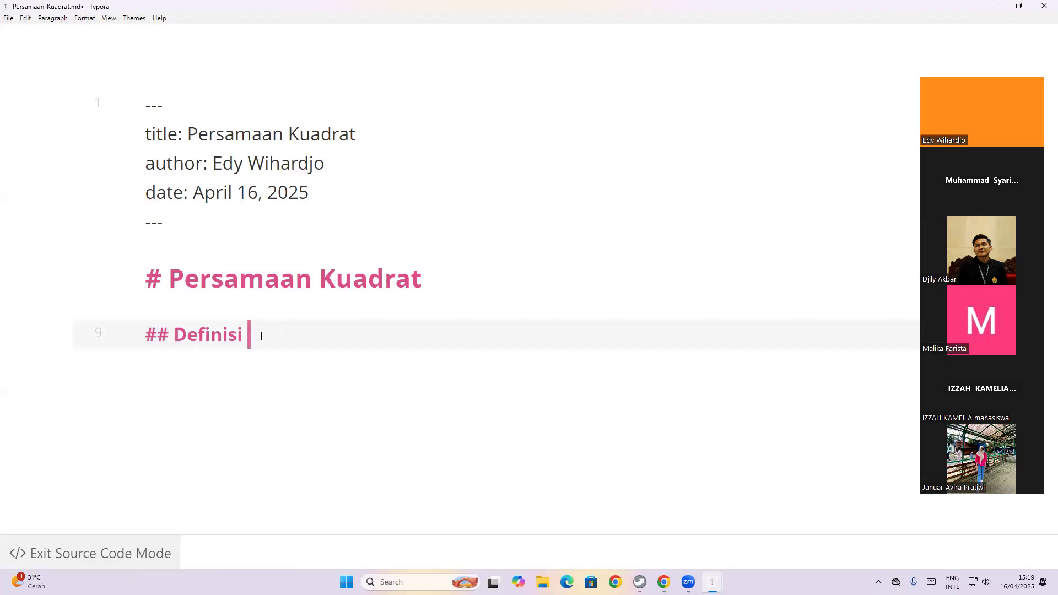
pyautogui.write('Persamaan Kuadrat')
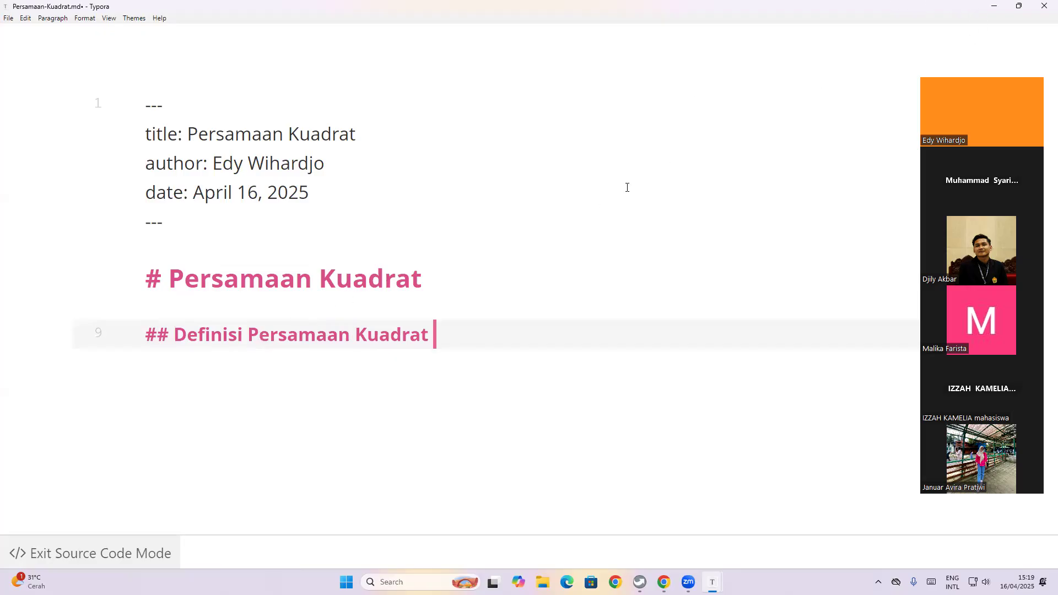
# - Arrange the document window in a three-pane snap layout beside Chrome and the Markdown Reference window
pyautogui.moveTo(1019, 7)
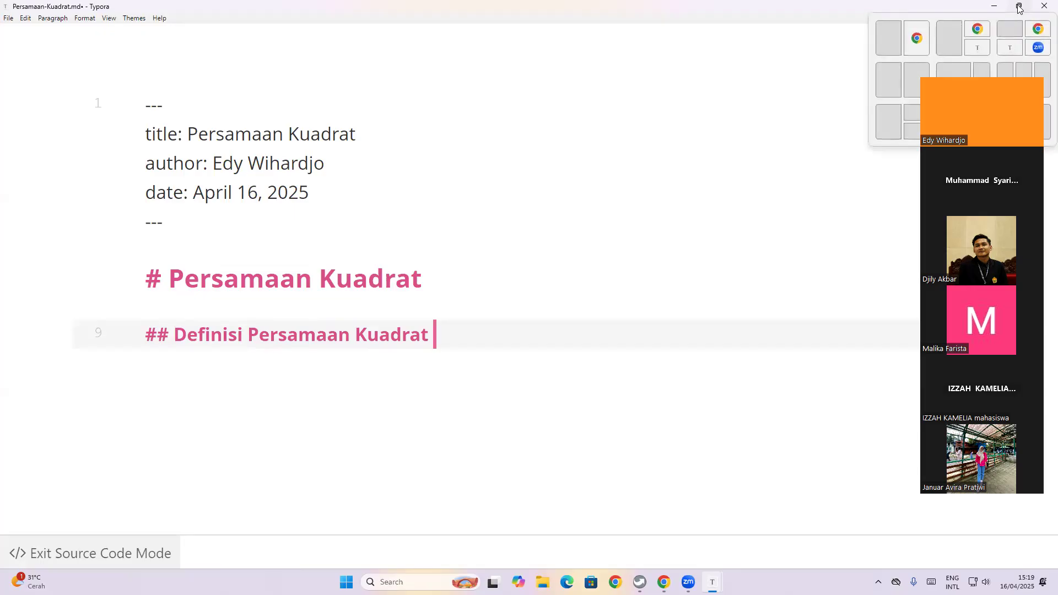
pyautogui.click(978, 30)
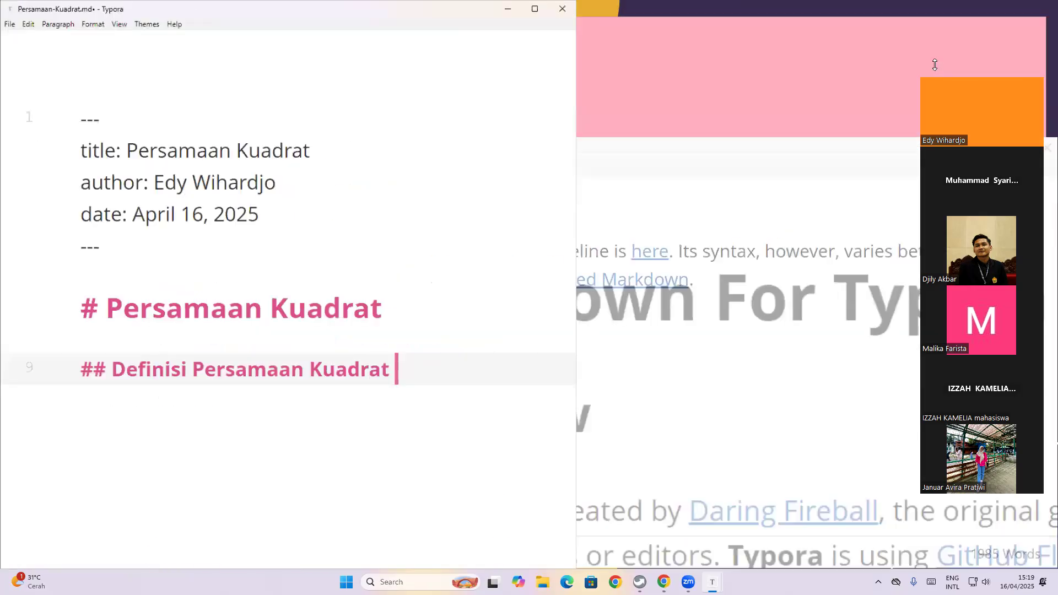
pyautogui.click(888, 6)
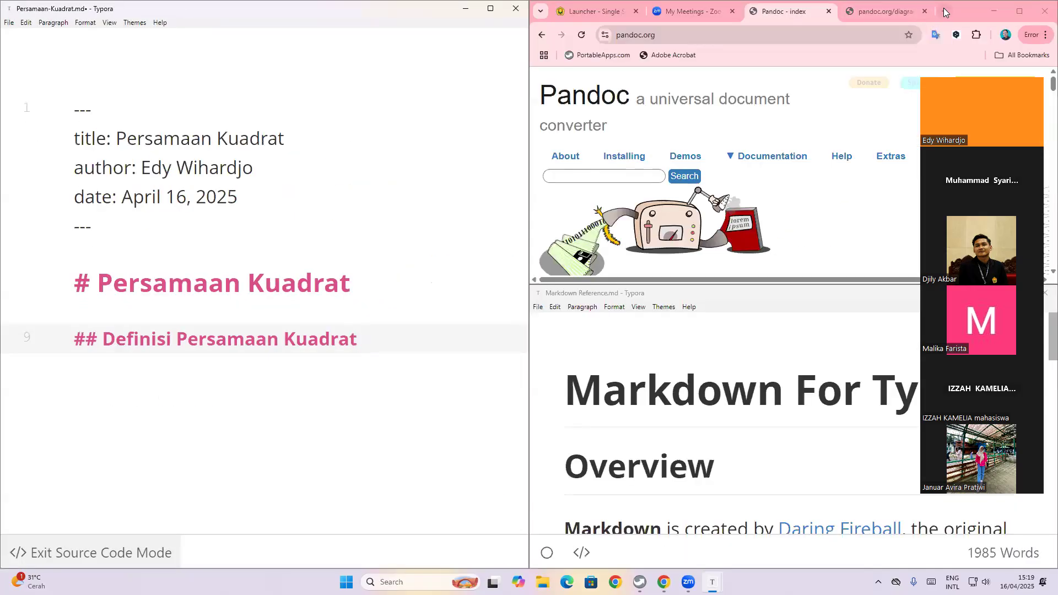
# - Switch to Chrome and open chatgpt.com in a new browser tab
pyautogui.click(943, 13)
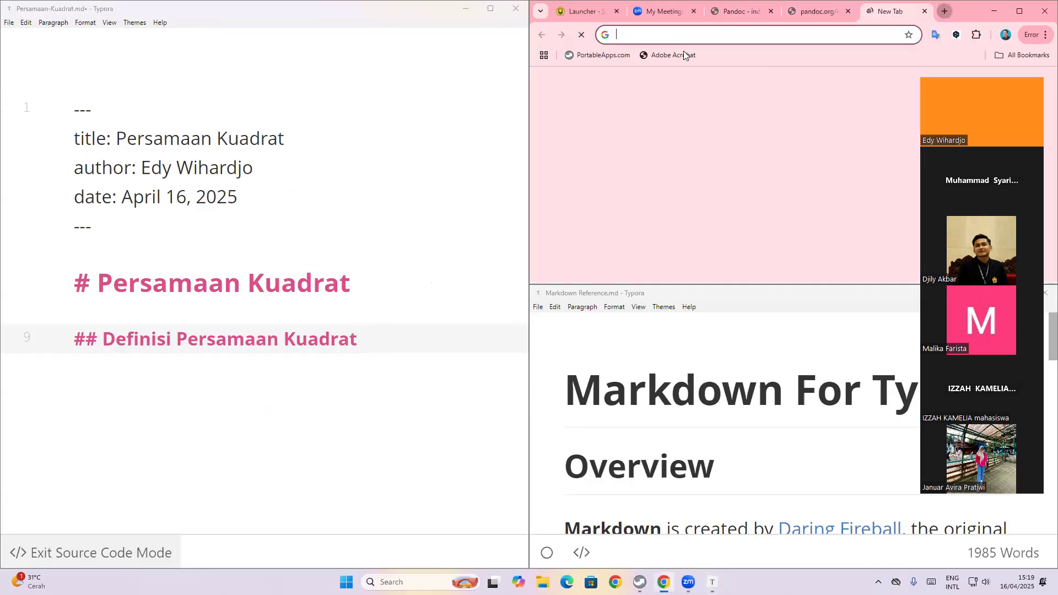
pyautogui.click(678, 32)
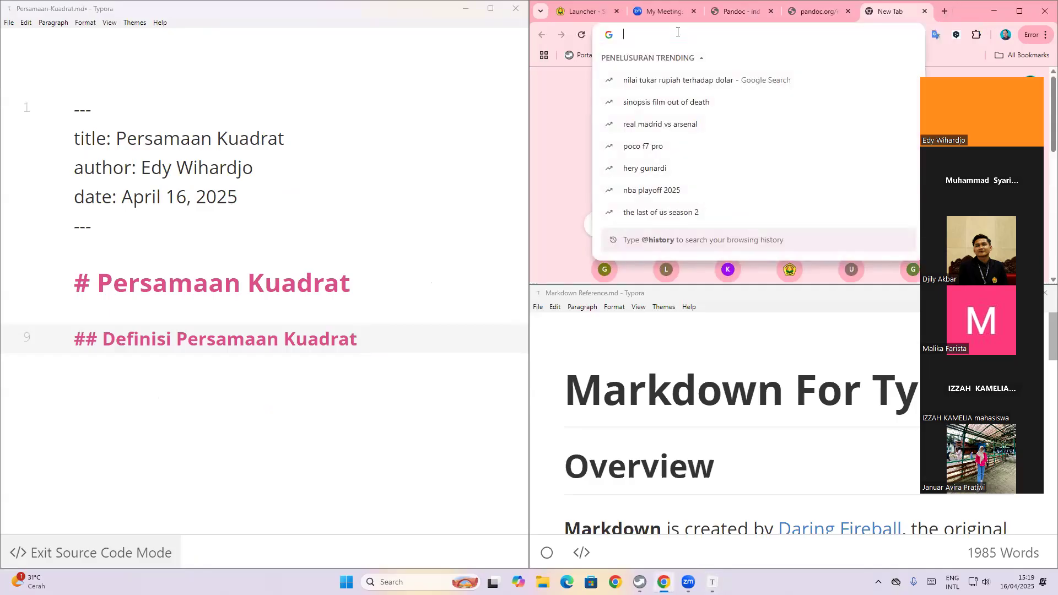
pyautogui.write('chatgpt')
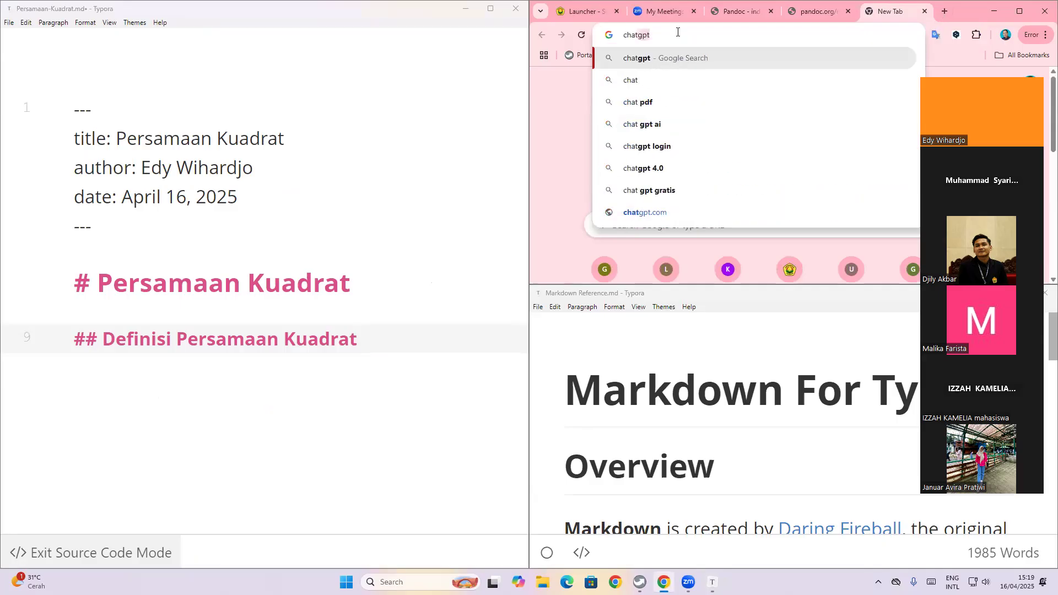
pyautogui.click(649, 216)
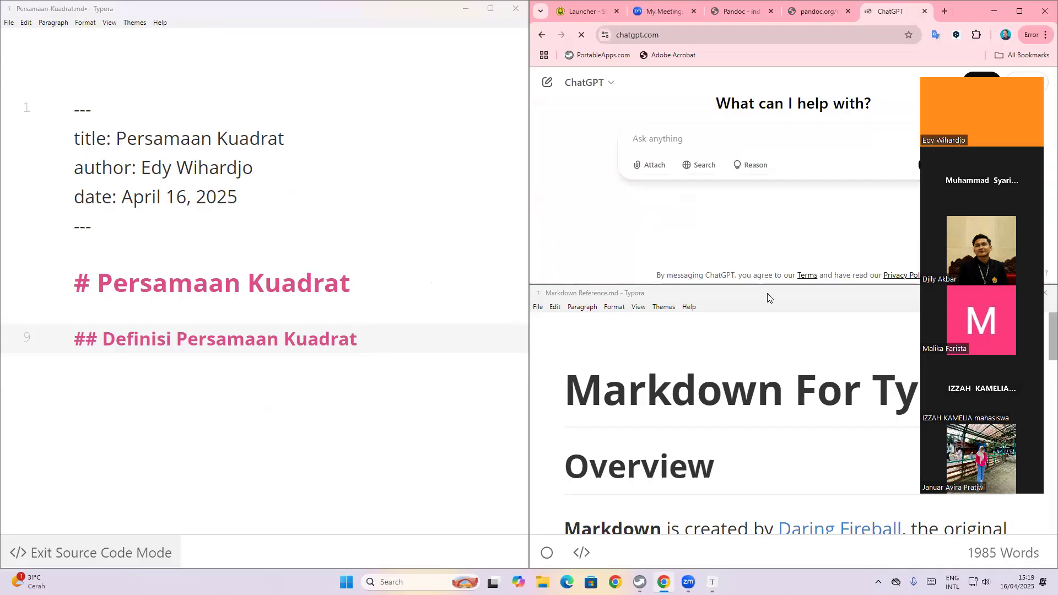
# - Close the Markdown Reference window and snap Chrome to fill the full height beside the document
pyautogui.moveTo(1025, 12)
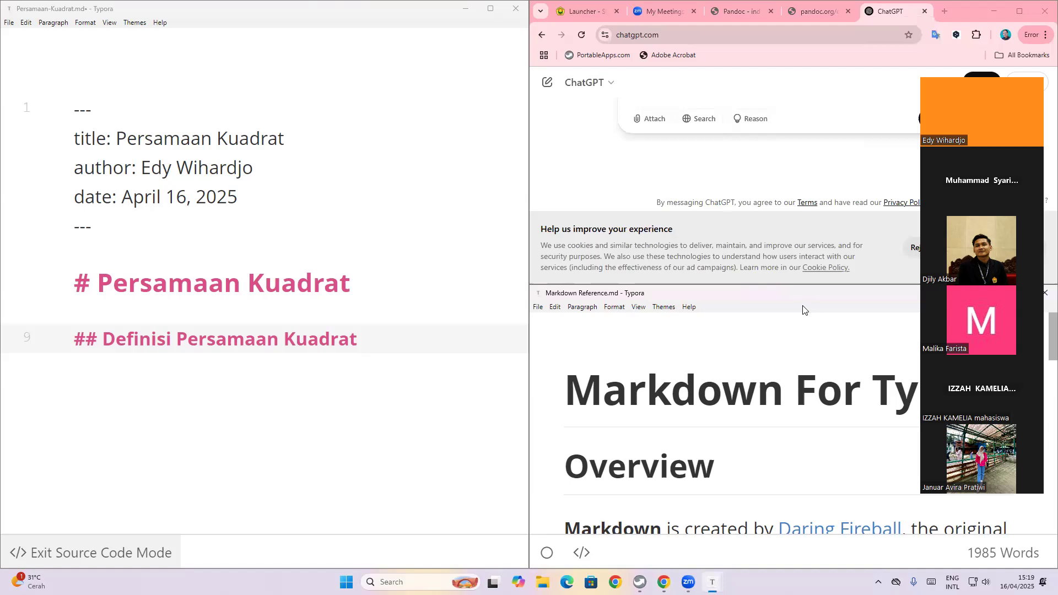
pyautogui.click(1044, 293)
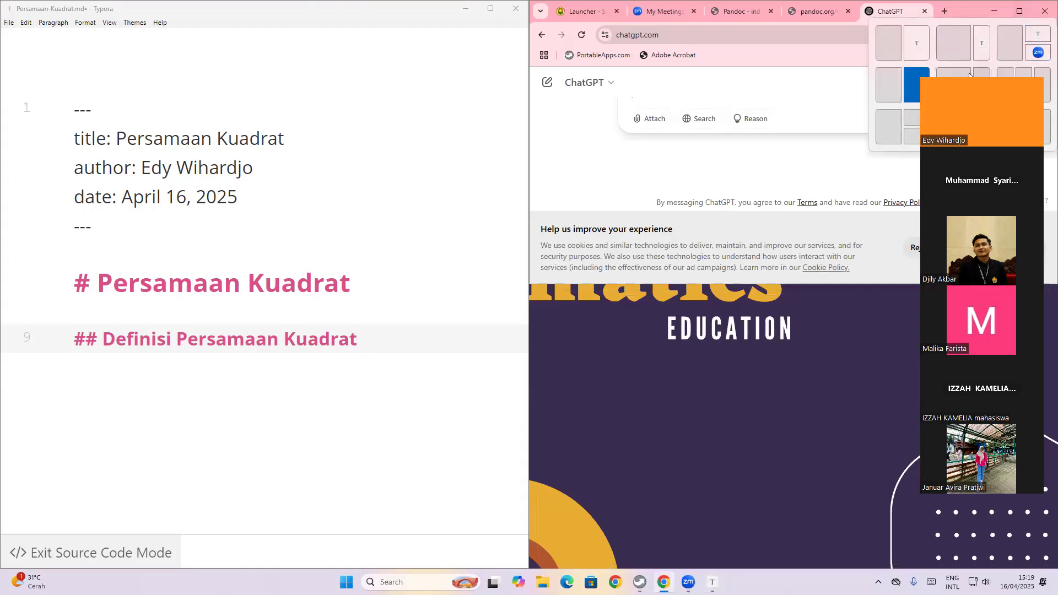
pyautogui.click(916, 85)
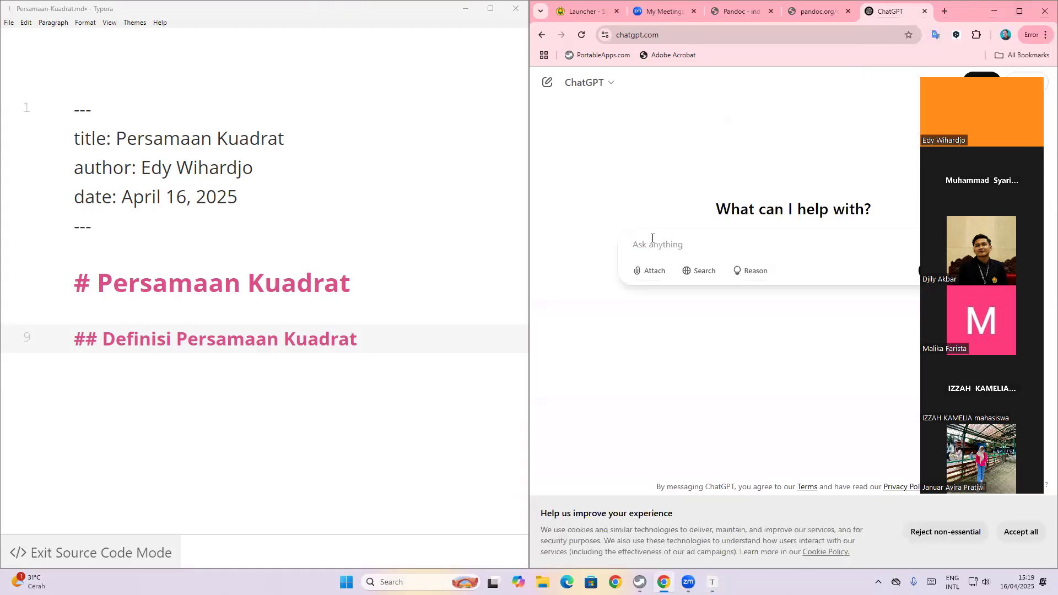
# - Copy the heading text "Definisi Persamaan Kuadrat" from the document and send it to ChatGPT as the prompt
pyautogui.write('Degf')
pyautogui.moveTo(372, 337); pyautogui.dragTo(109, 328)
pyautogui.hotkey('ctrl', 'c')
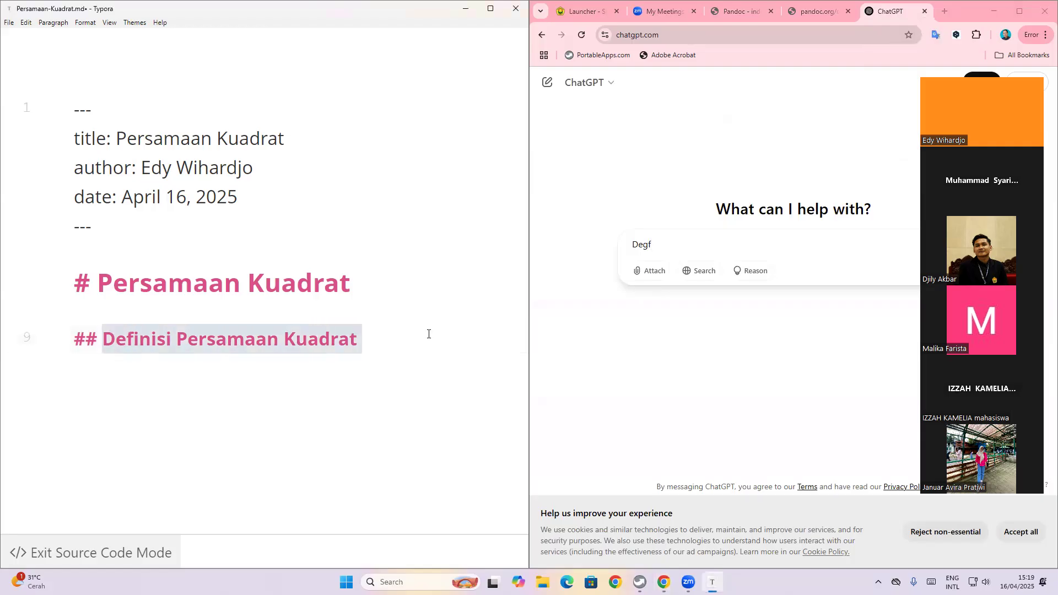
pyautogui.moveTo(678, 242); pyautogui.dragTo(631, 244)
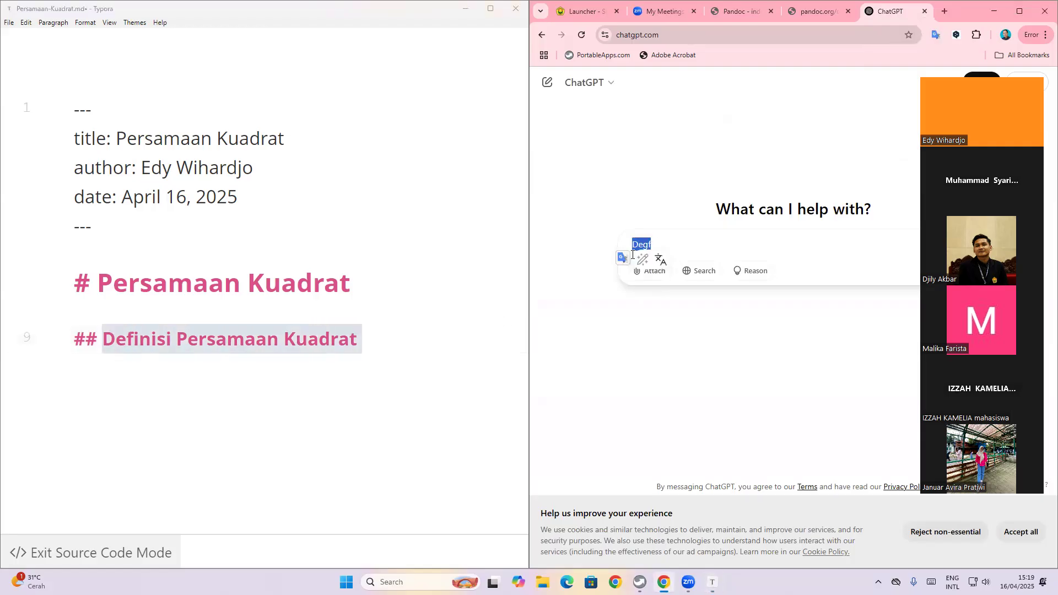
pyautogui.hotkey('ctrl', 'v')
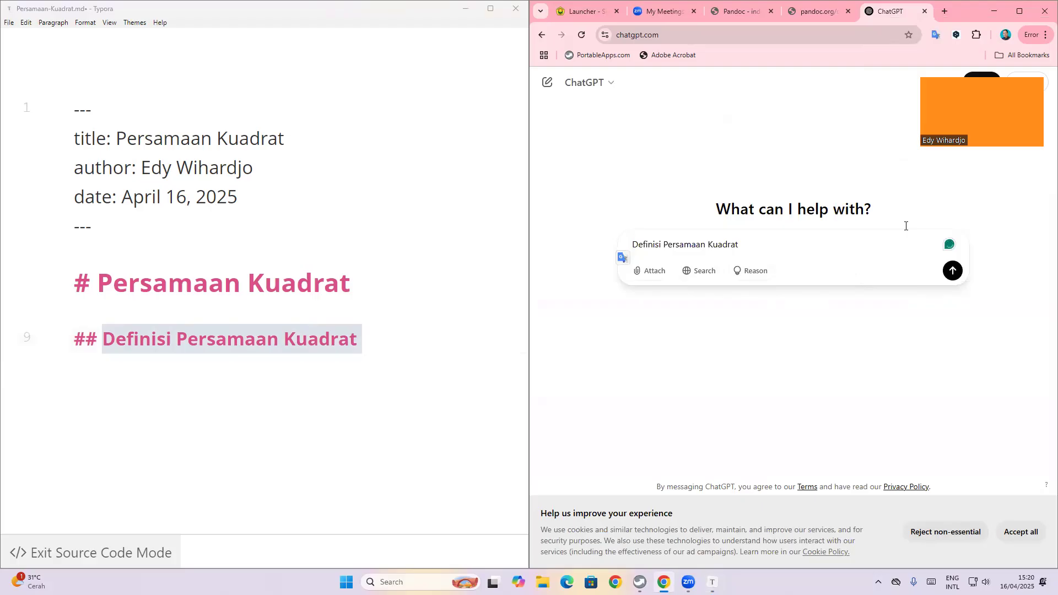
pyautogui.click(952, 274)
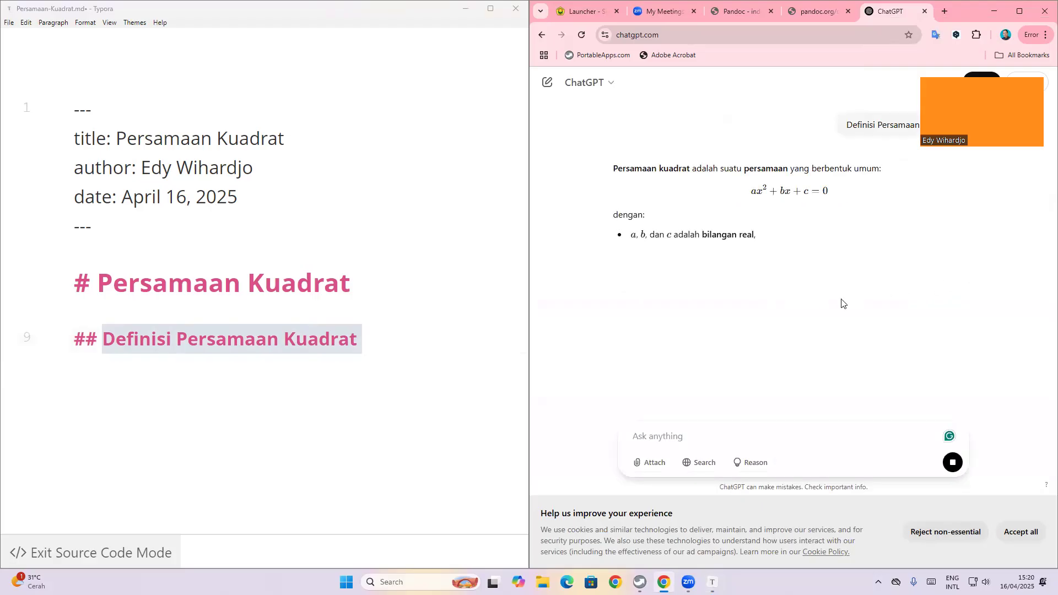
# - Copy ChatGPT's whole answer and paste it on a new line under the "Definisi Persamaan Kuadrat" heading in Typora
pyautogui.scroll(-2, 827, 305)
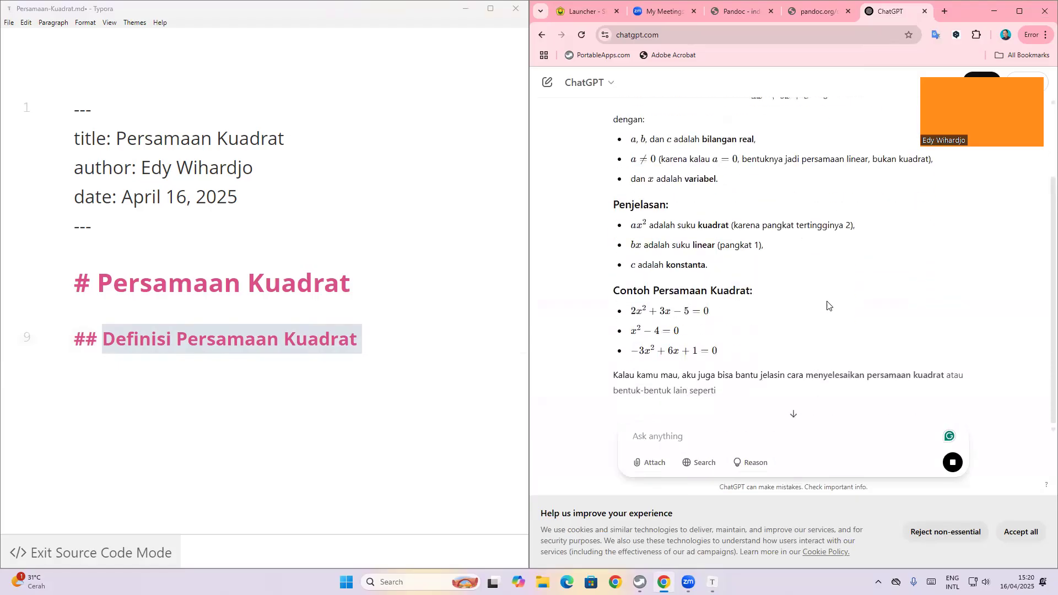
pyautogui.scroll(-2, 829, 306)
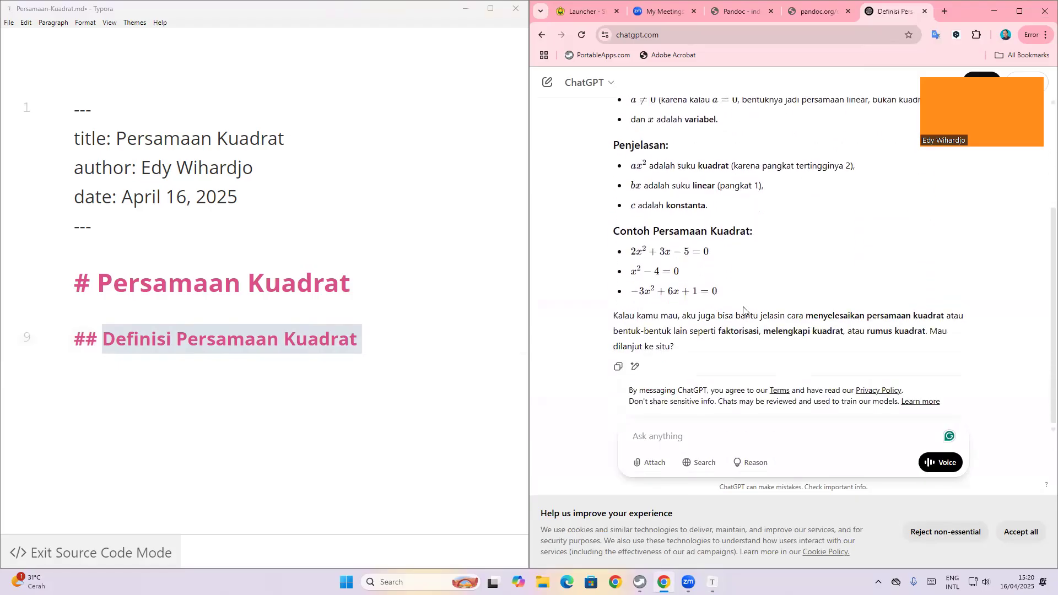
pyautogui.click(618, 366)
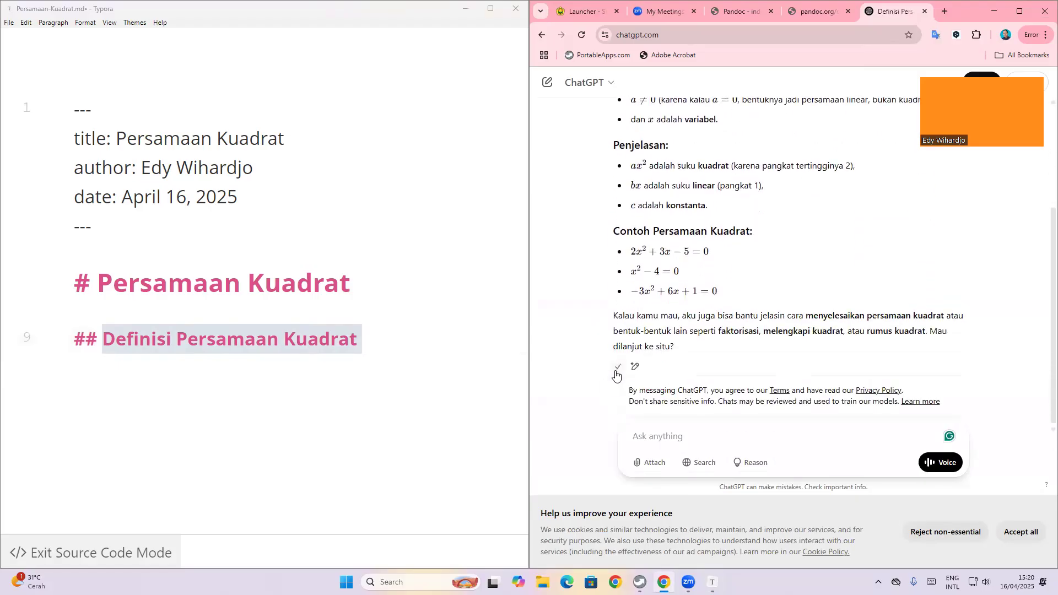
pyautogui.click(106, 382)
pyautogui.press('Return')
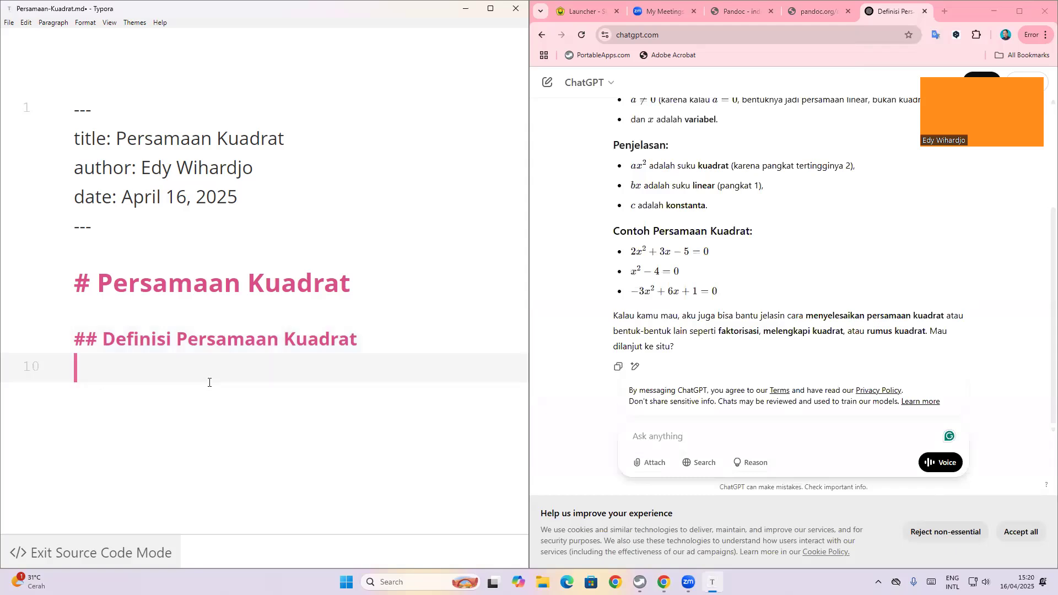
pyautogui.hotkey('ctrl', 'v')
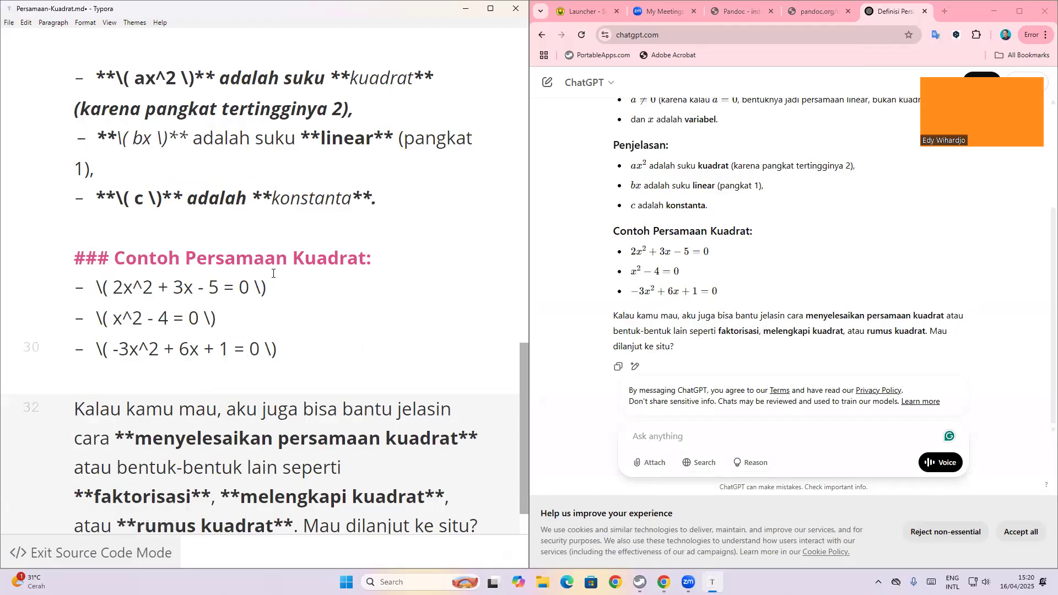
# - Review the pasted Markdown source, then exit source code mode to check how the text and formulas render
pyautogui.scroll(10, 273, 273)
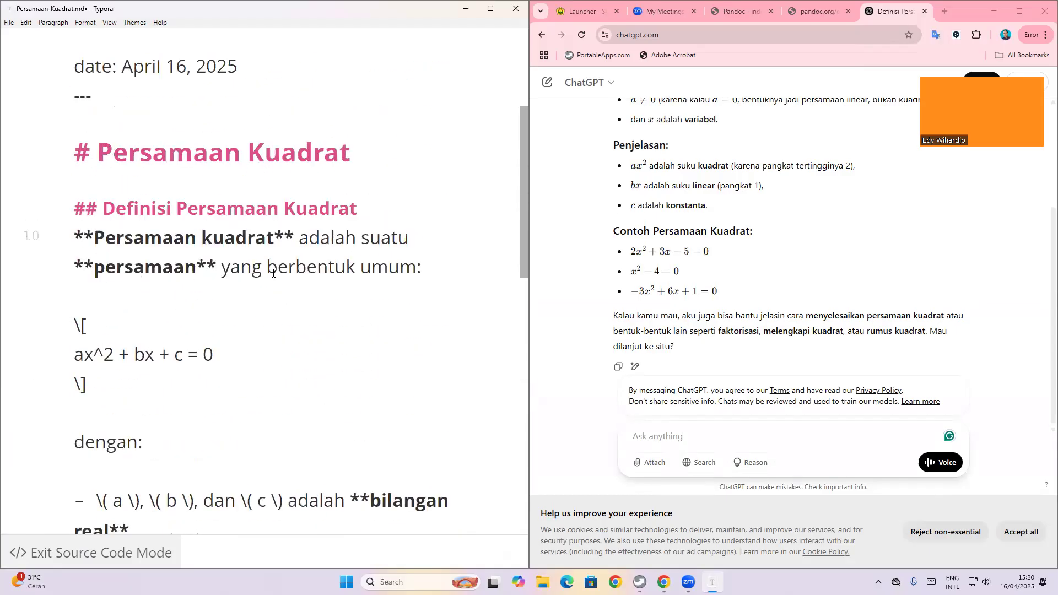
pyautogui.scroll(-4, 273, 273)
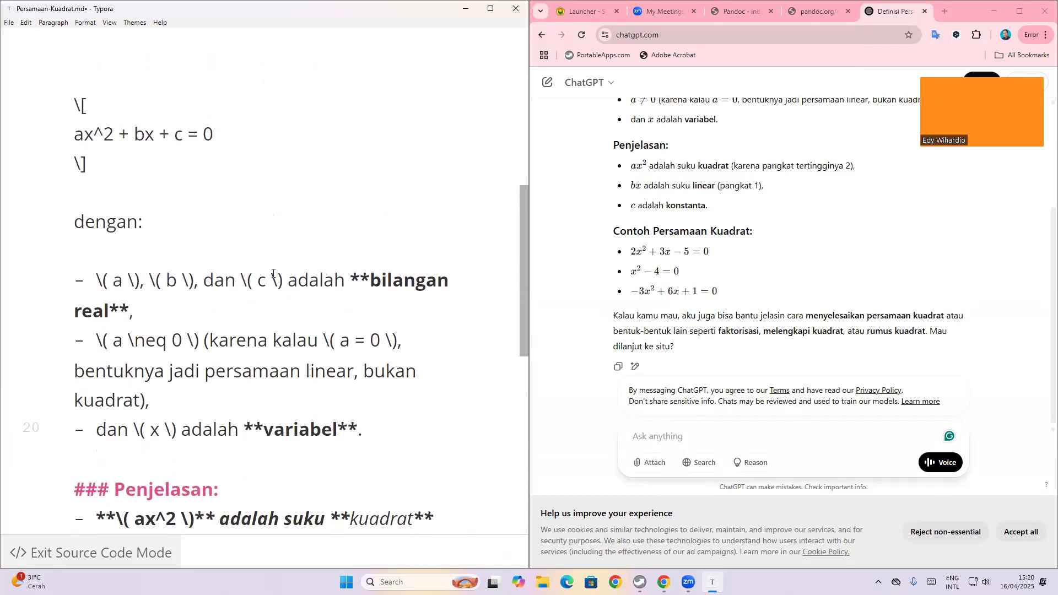
pyautogui.click(108, 484)
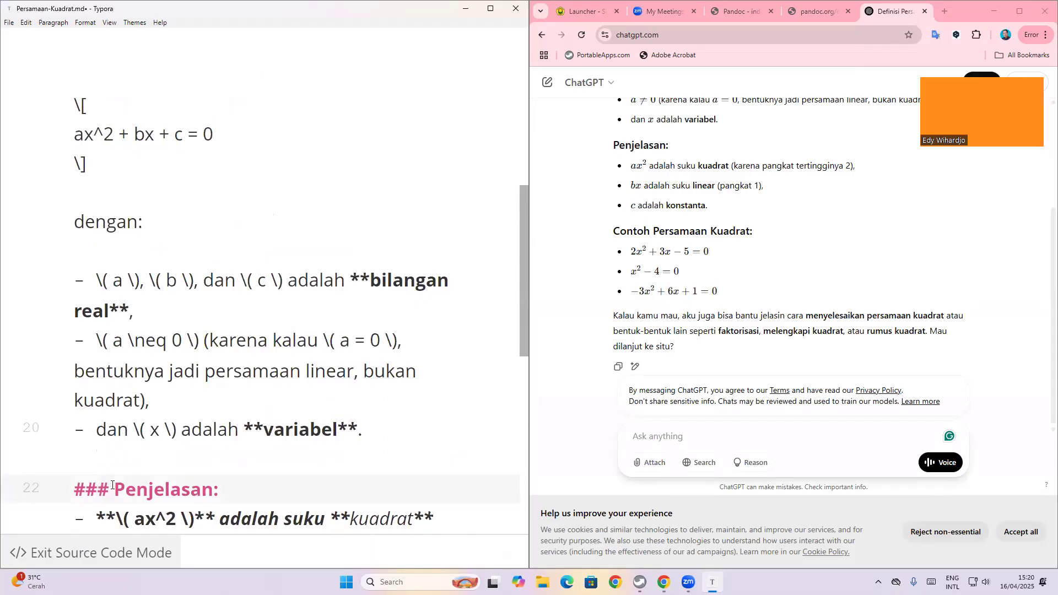
pyautogui.scroll(-5, 105, 495)
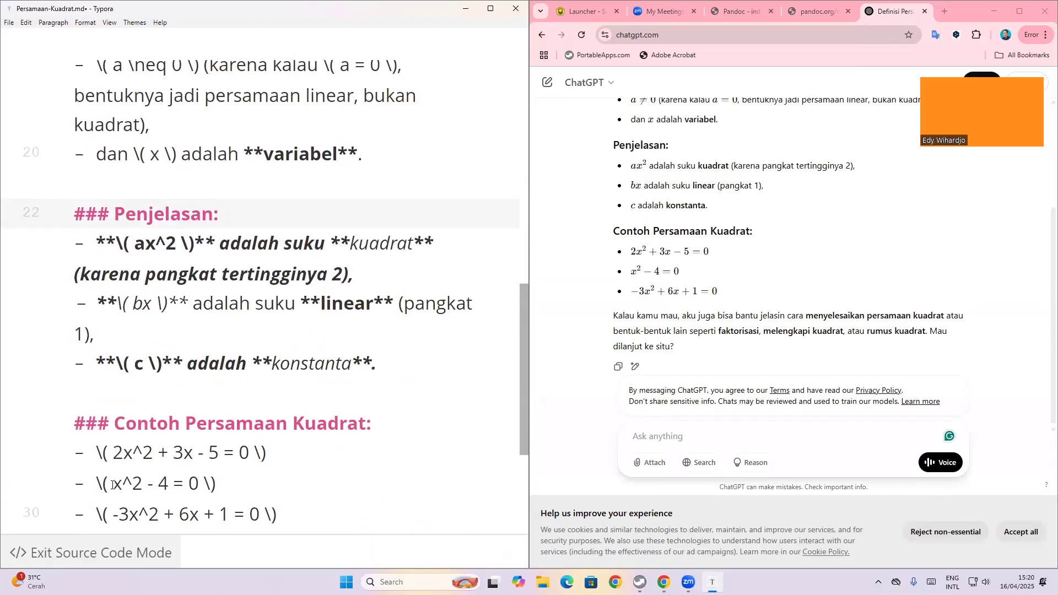
pyautogui.click(55, 553)
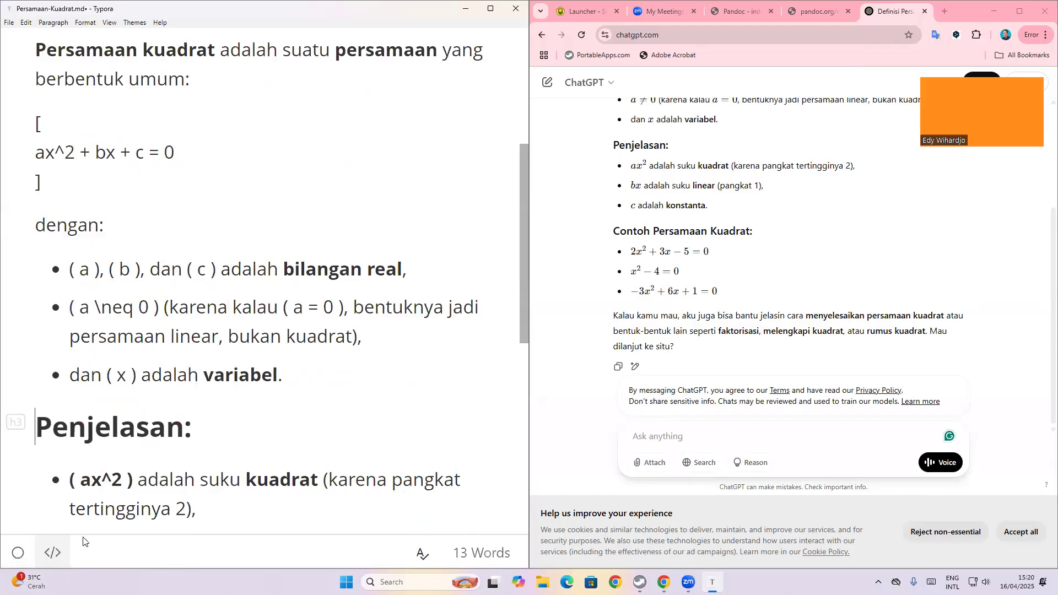
pyautogui.scroll(4, 406, 330)
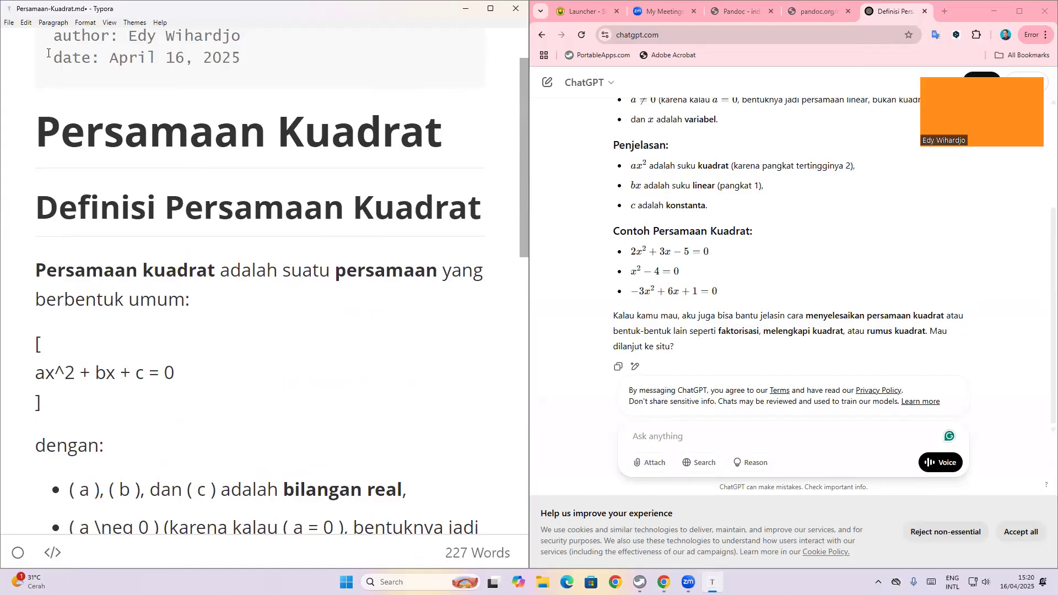
# - Examine the Markdown syntax support and other editor settings in Typora's preferences, then close them
pyautogui.click(9, 23)
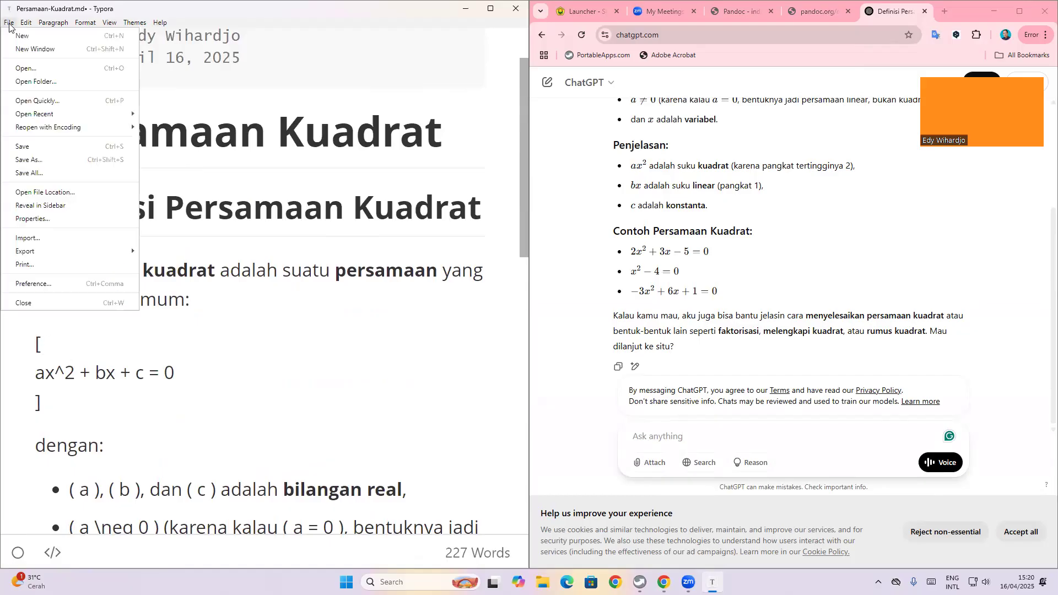
pyautogui.click(39, 283)
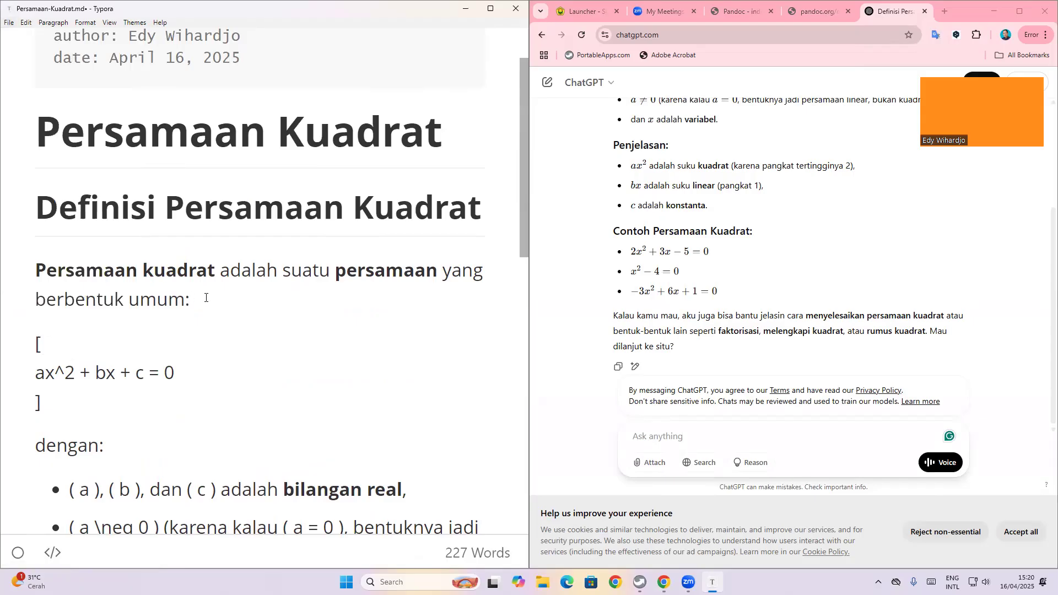
pyautogui.scroll(-3, 378, 319)
pyautogui.scroll(-5, 377, 319)
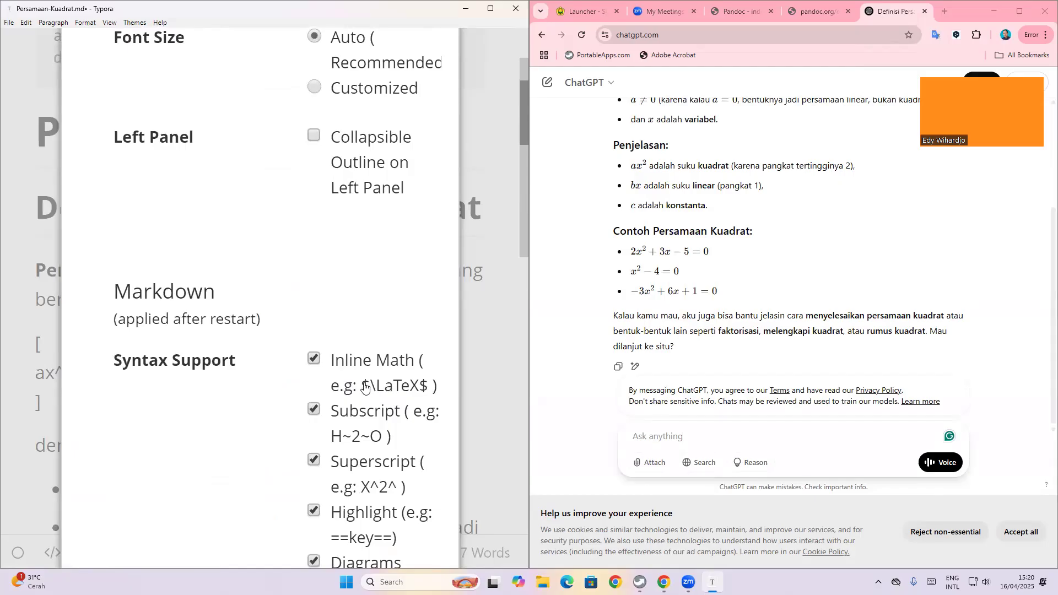
pyautogui.scroll(-10, 391, 381)
pyautogui.scroll(-14, 390, 380)
pyautogui.scroll(-20, 376, 425)
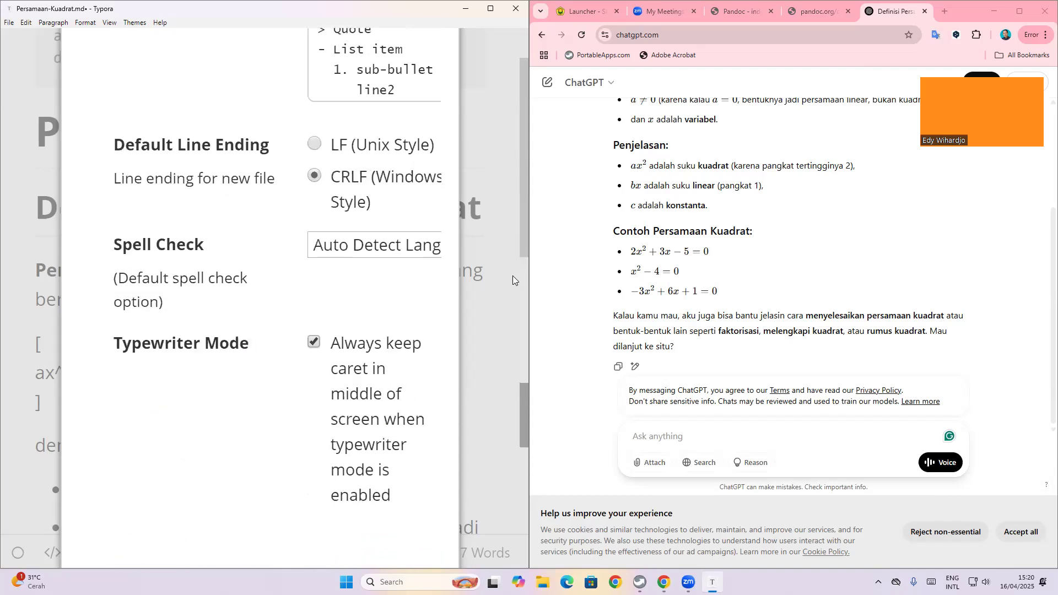
pyautogui.click(512, 280)
# - Delete the opening square bracket above the equation ax^2 + bx + c = 0 and try starting a math block with $$
pyautogui.write('\\')
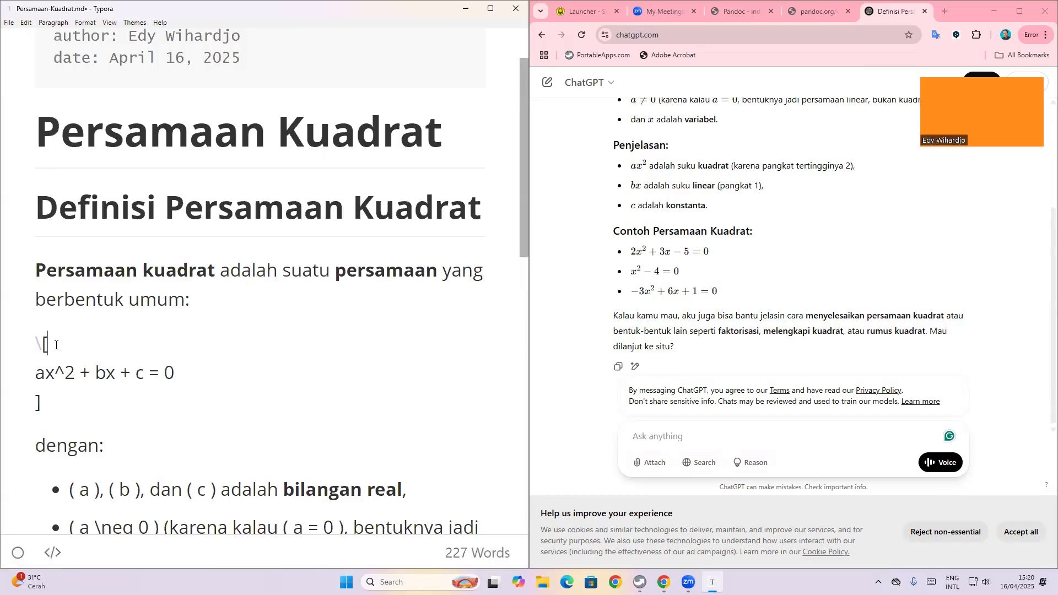
pyautogui.press('BackSpace')
pyautogui.press('BackSpace')
pyautogui.write('%%')
pyautogui.press('BackSpace')
pyautogui.press('BackSpace')
pyautogui.write('$$')
pyautogui.press('Return')
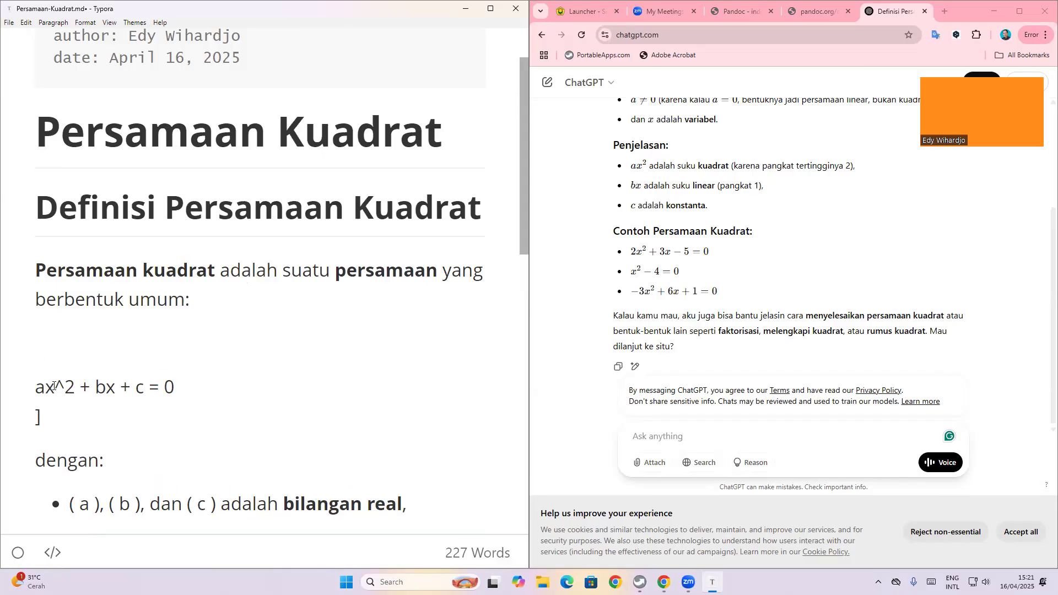
# - Move the equation ax^2 + bx + c = 0 into a new math block under the "berbentuk umum:" line
pyautogui.moveTo(179, 385); pyautogui.dragTo(33, 386)
pyautogui.hotkey('ctrl', 'c')
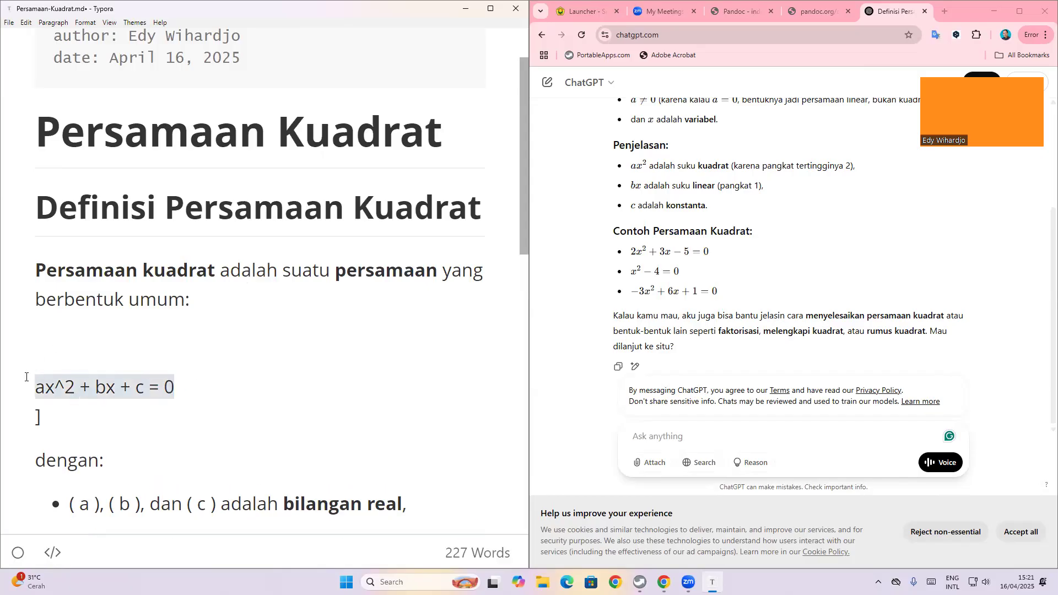
pyautogui.press('BackSpace')
pyautogui.click(34, 354)
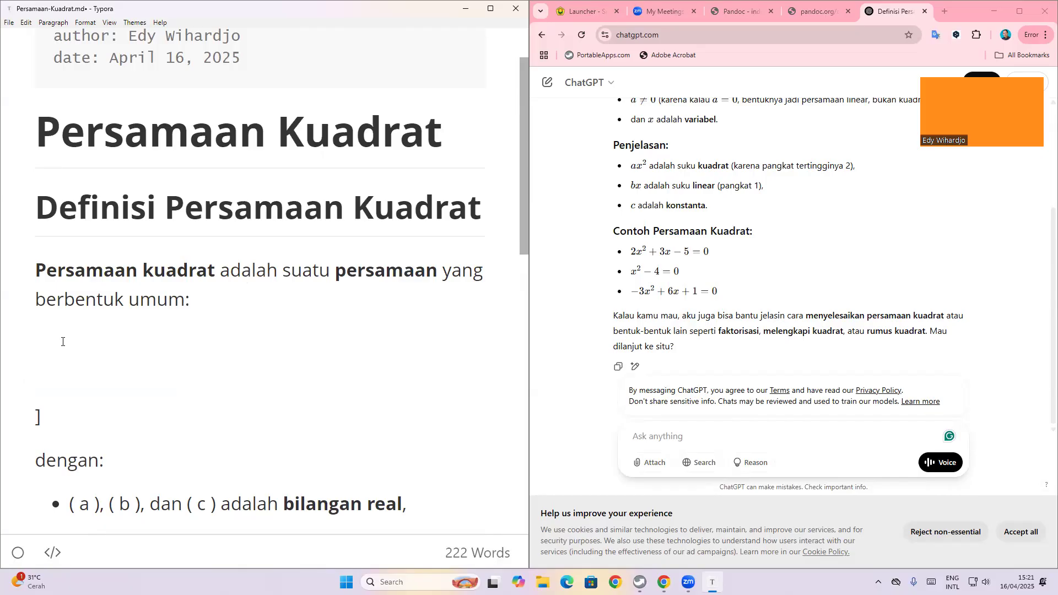
pyautogui.click(52, 23)
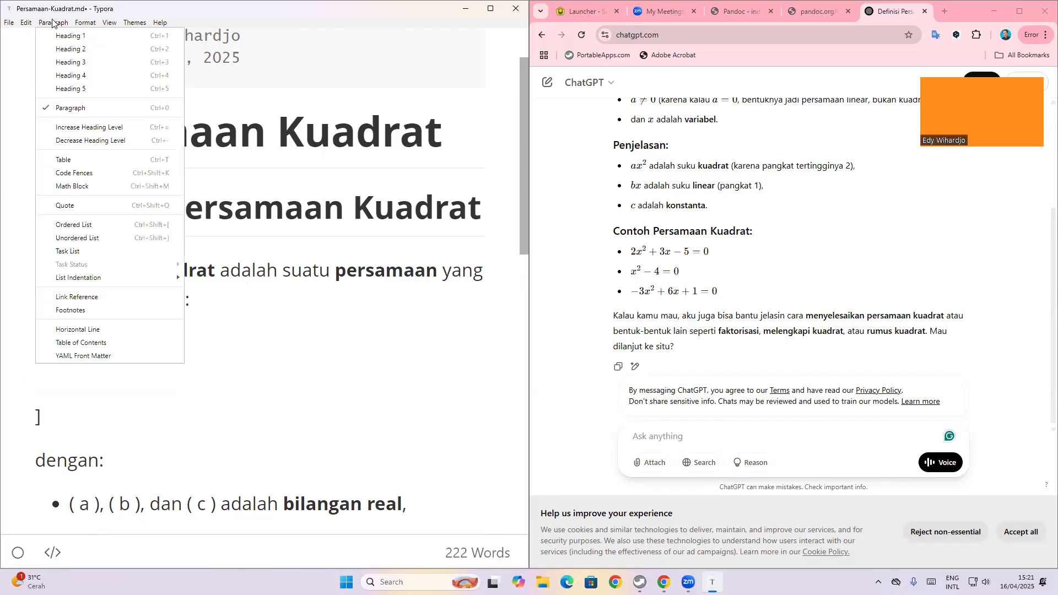
pyautogui.click(93, 188)
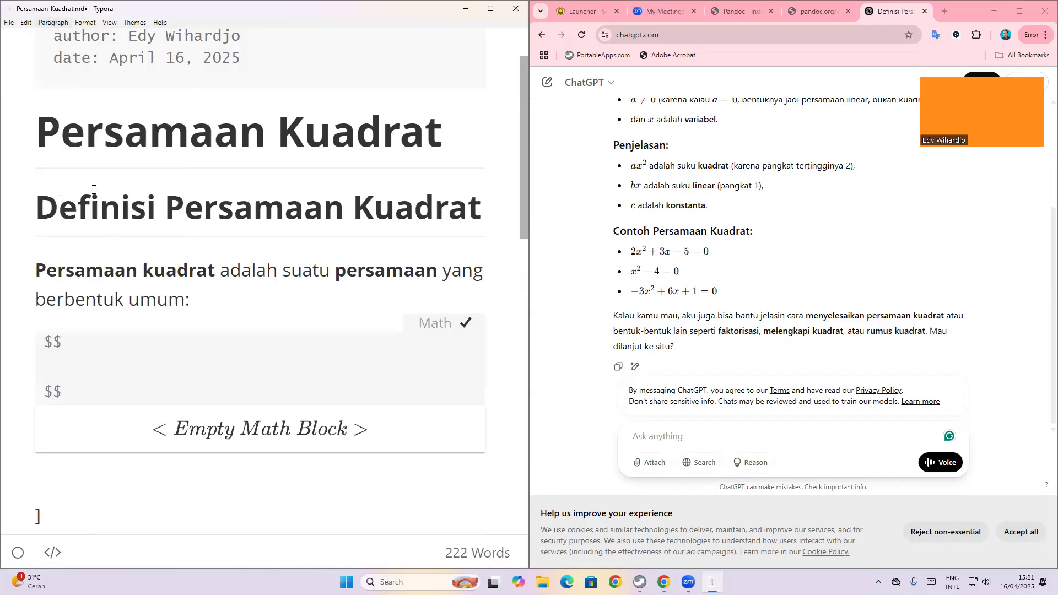
pyautogui.hotkey('ctrl', 'v')
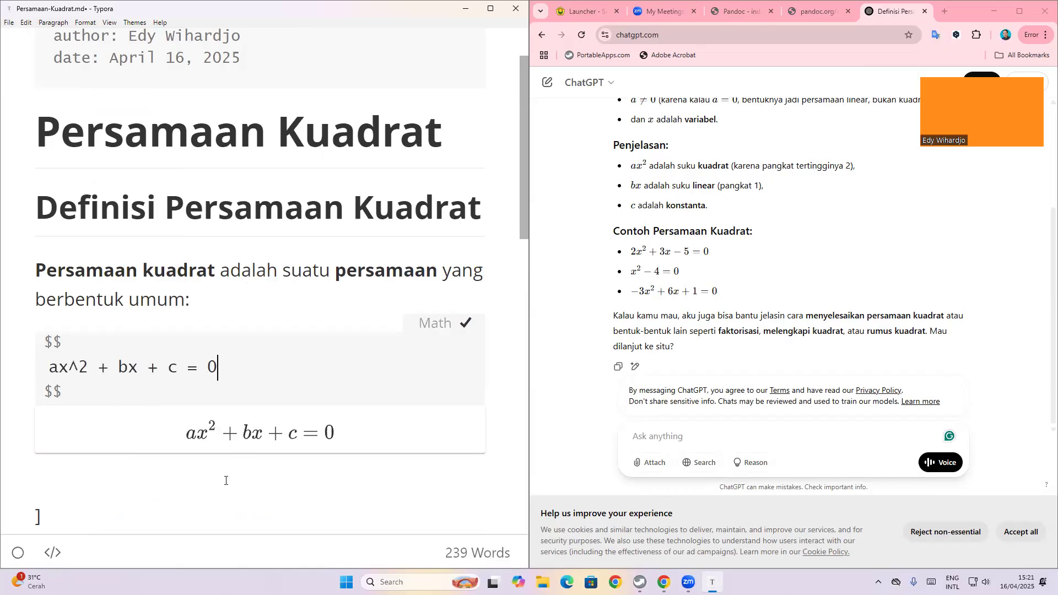
# - Delete the leftover closing square bracket and the blank lines between the math block and "dengan:"
pyautogui.scroll(-3, 225, 480)
pyautogui.click(39, 350)
pyautogui.press('BackSpace')
pyautogui.press('BackSpace')
pyautogui.press('BackSpace')
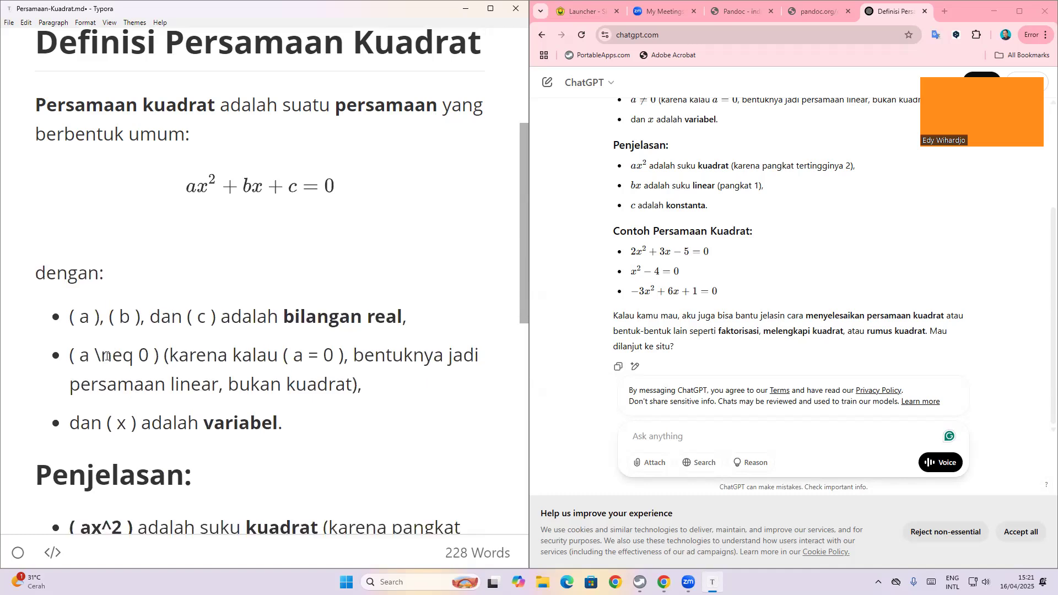
pyautogui.press('BackSpace')
pyautogui.click(194, 326)
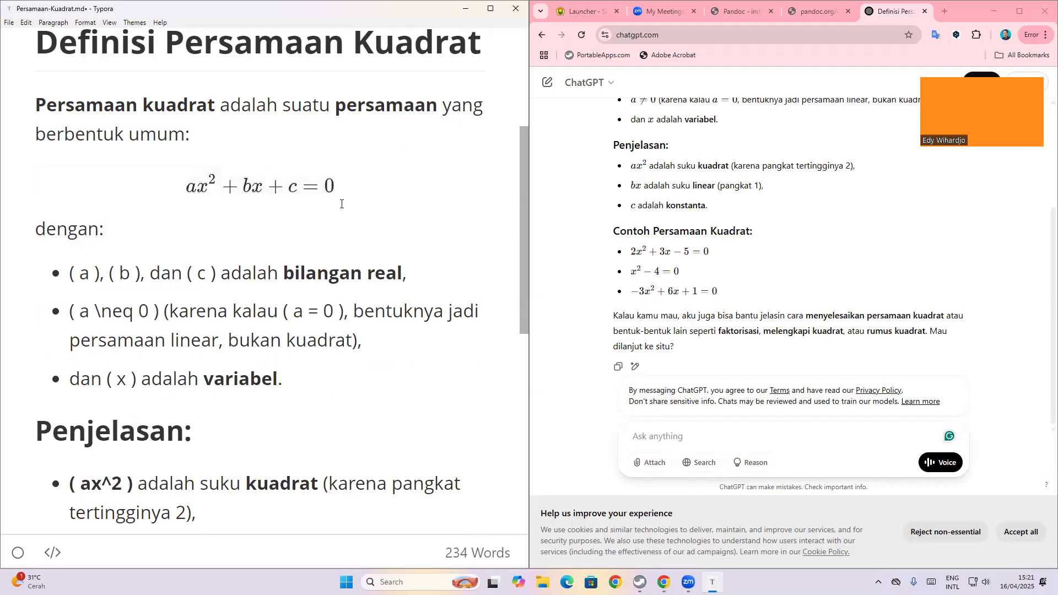
# - Turn the a in the first bullet under "dengan:" into inline math by replacing its parentheses with dollar signs, giving $a$
pyautogui.click(71, 274)
pyautogui.write('\\')
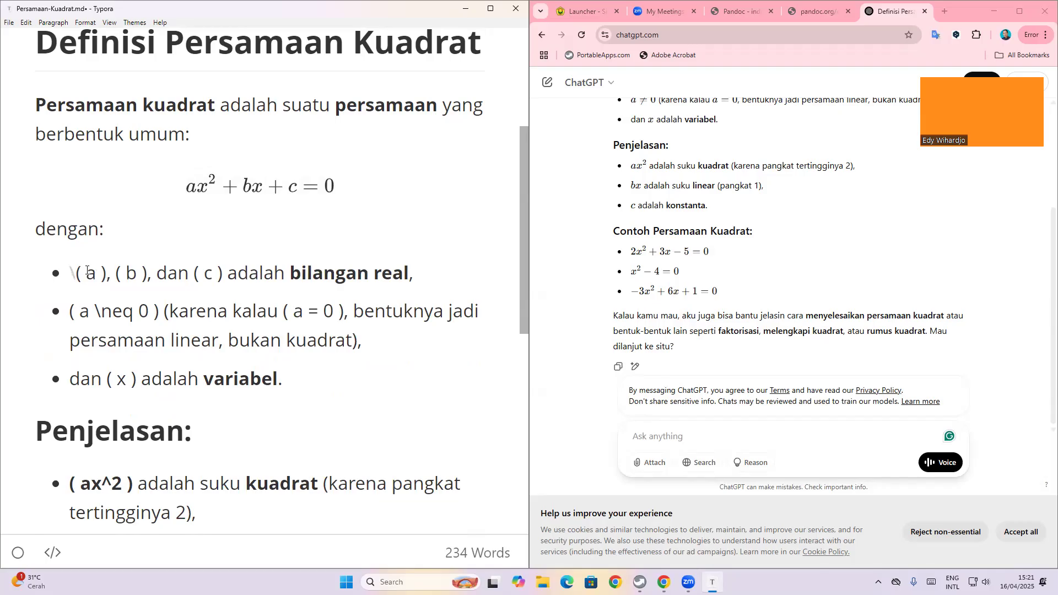
pyautogui.doubleClick(70, 274)
pyautogui.write('$')
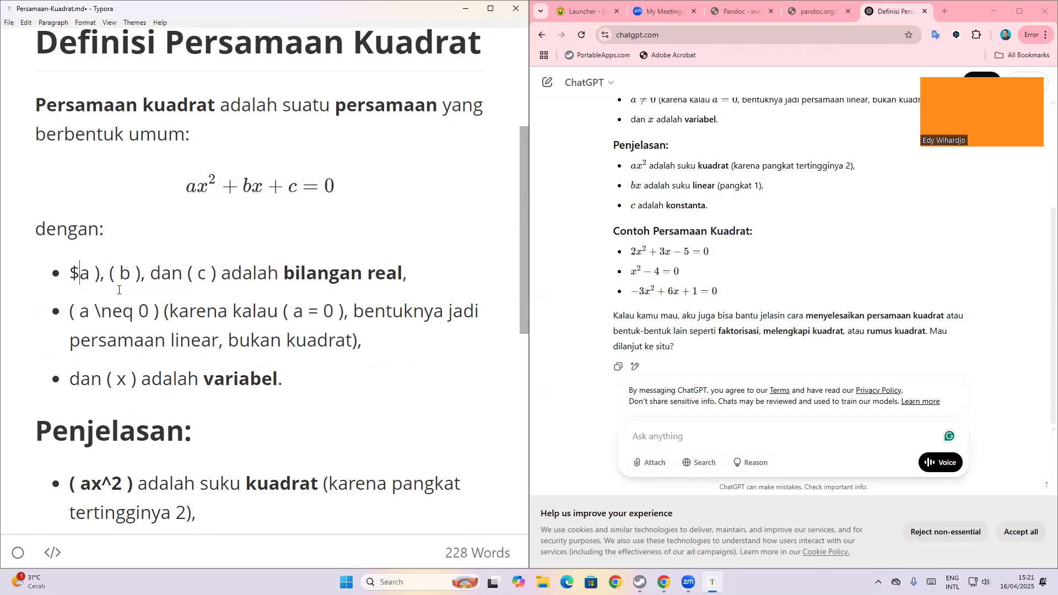
pyautogui.press('Right')
pyautogui.hotkey('shift', 'Right')
pyautogui.write('$')
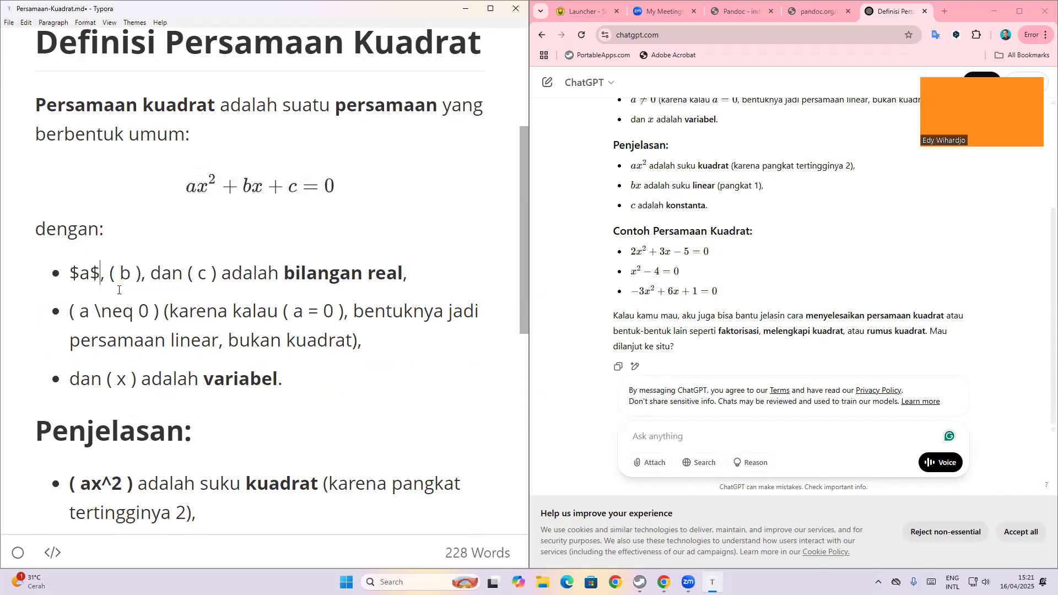
pyautogui.press('End')
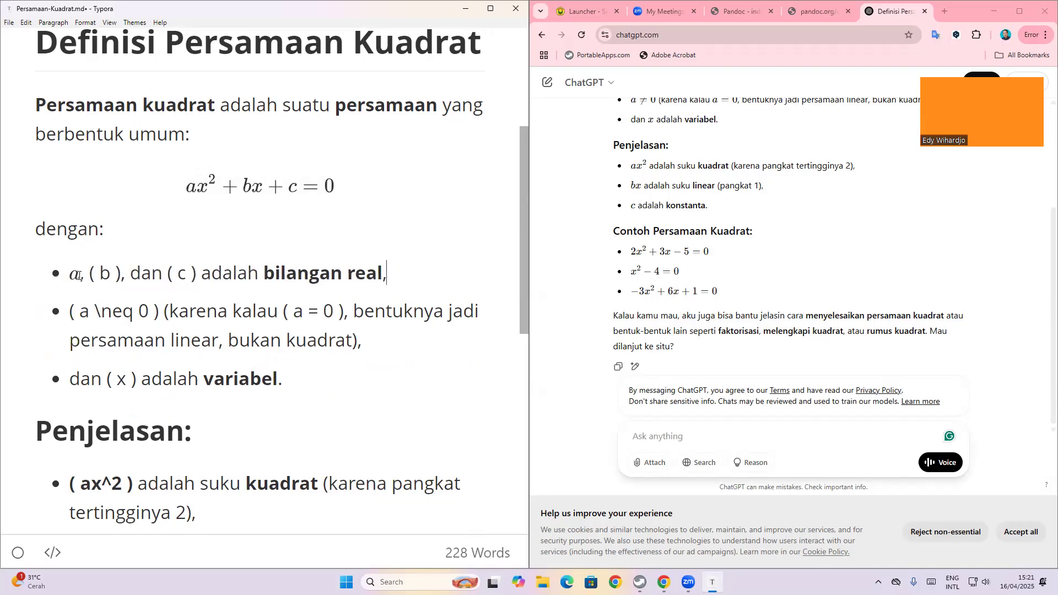
pyautogui.moveTo(80, 310); pyautogui.dragTo(71, 312)
pyautogui.click(70, 313)
pyautogui.write('\\')
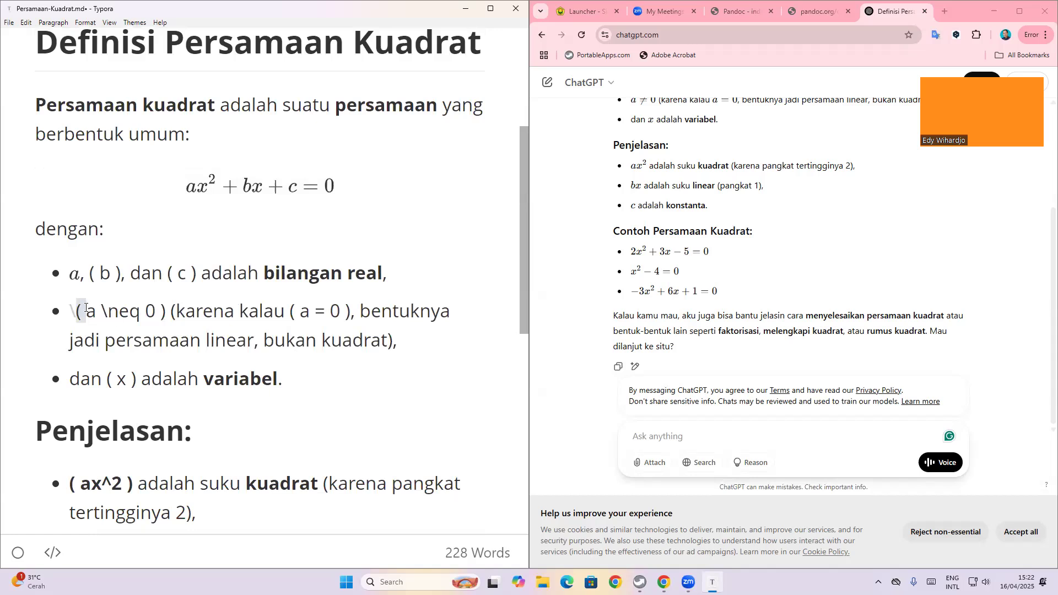
pyautogui.press('BackSpace')
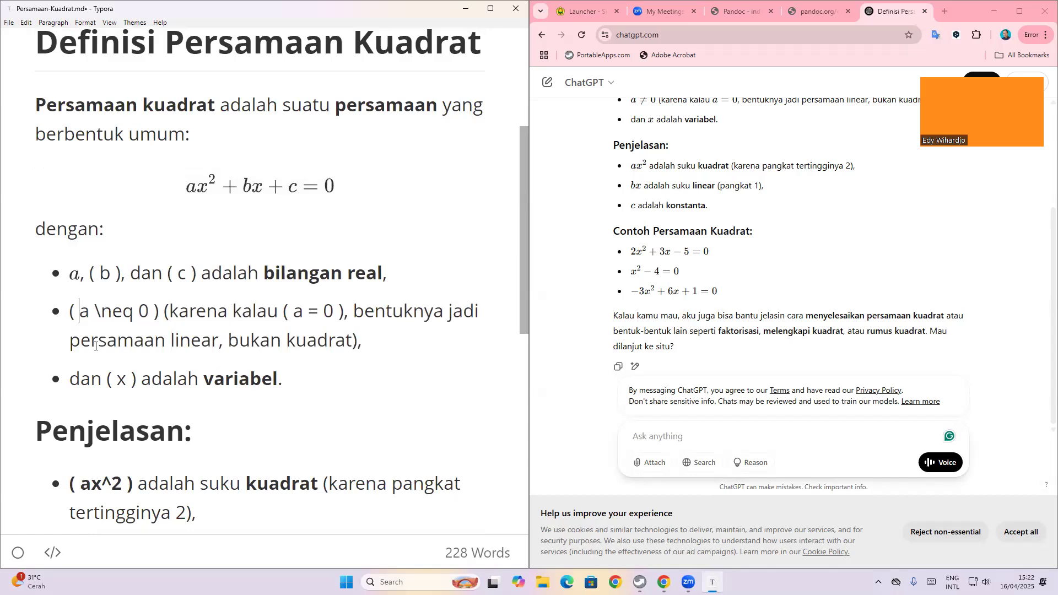
pyautogui.hotkey('shift', 'Left')
pyautogui.write('$')
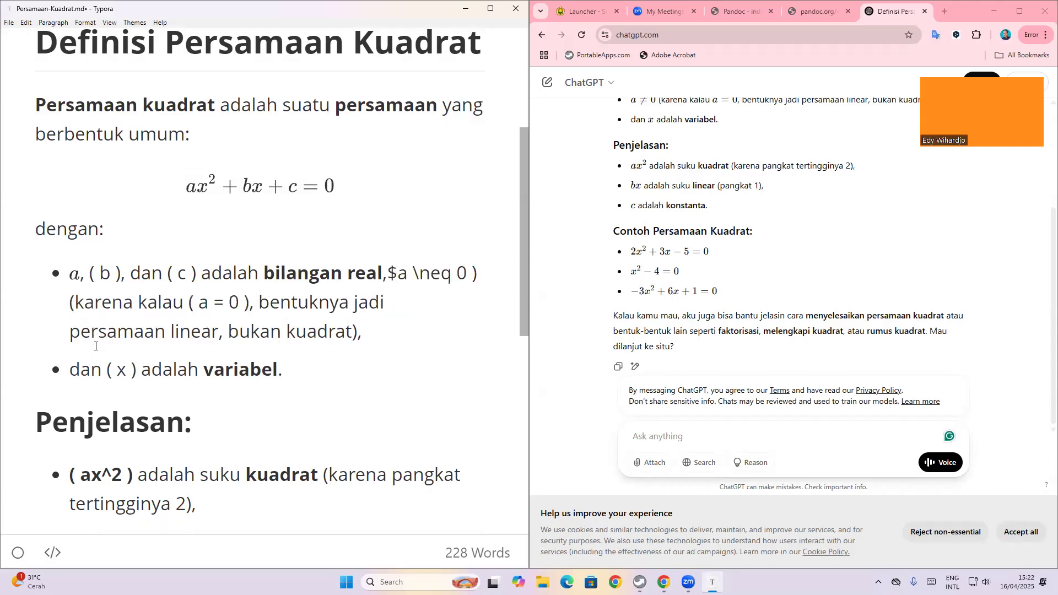
pyautogui.hotkey('ctrl', 'z')
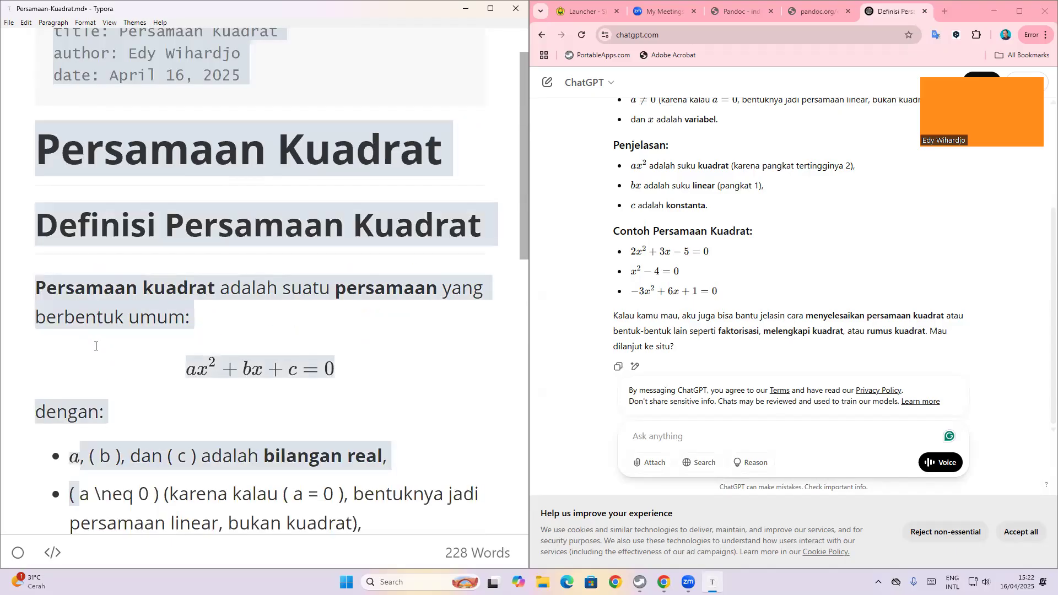
# - Replace the escaped parentheses around a \neq 0 in the second bullet with dollar signs, making it inline math
pyautogui.click(160, 486)
pyautogui.moveTo(89, 493); pyautogui.dragTo(75, 493)
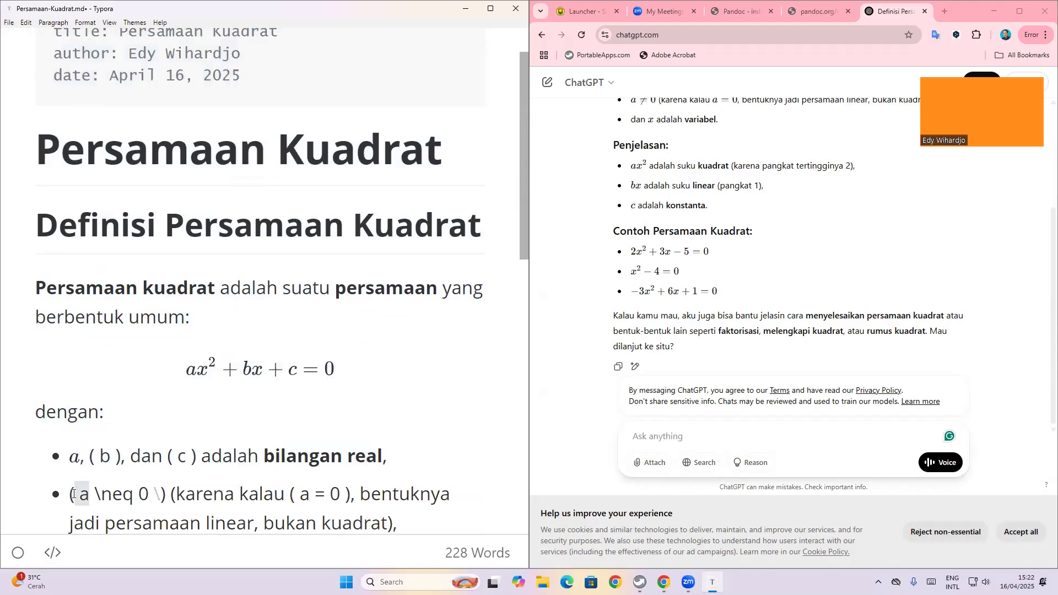
pyautogui.press('Home')
pyautogui.write('\\')
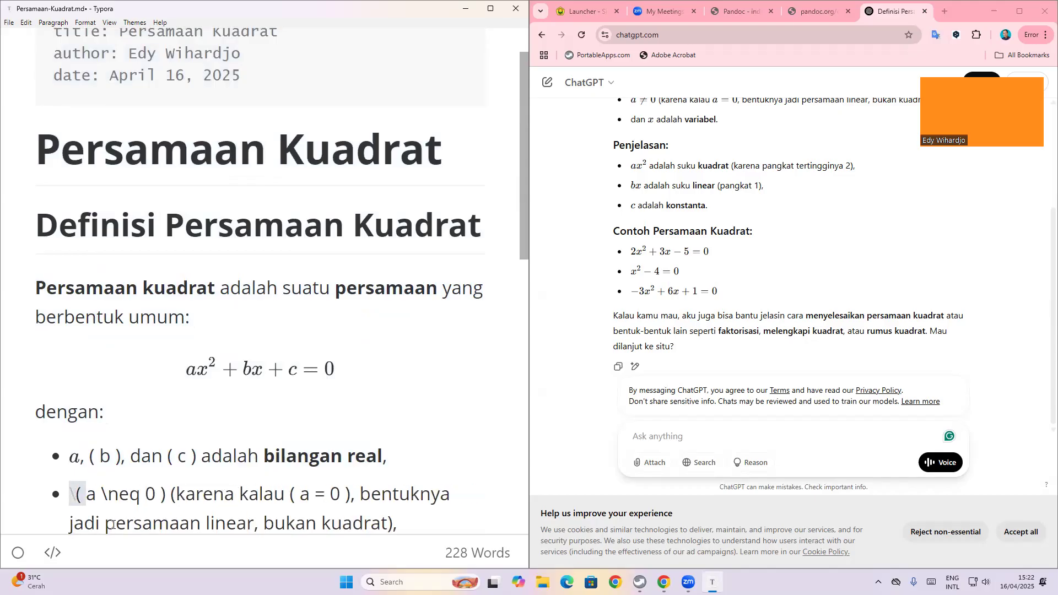
pyautogui.write('$')
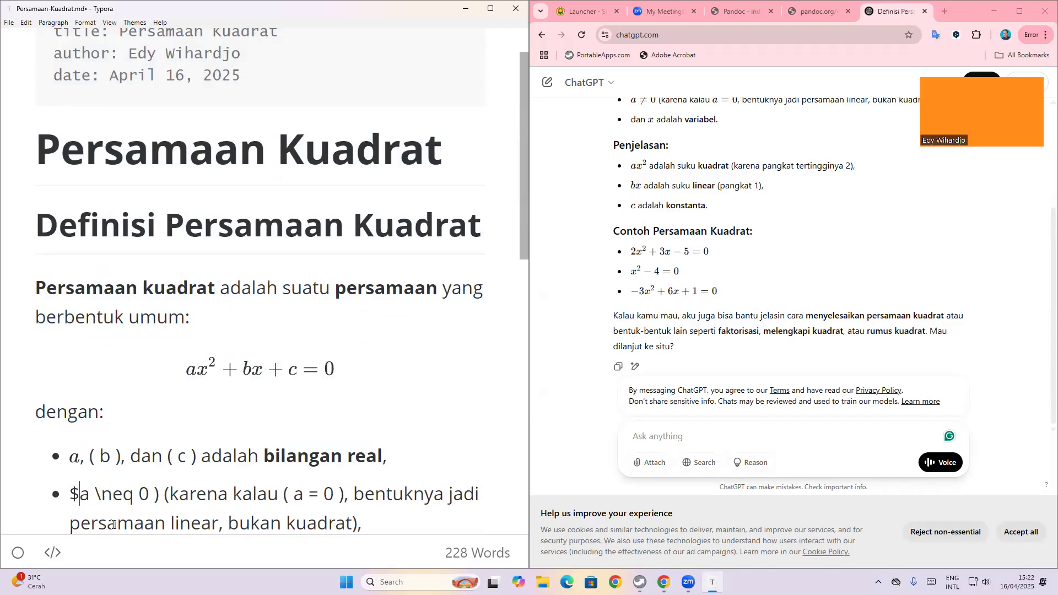
pyautogui.moveTo(143, 496); pyautogui.dragTo(163, 501)
pyautogui.click(154, 498)
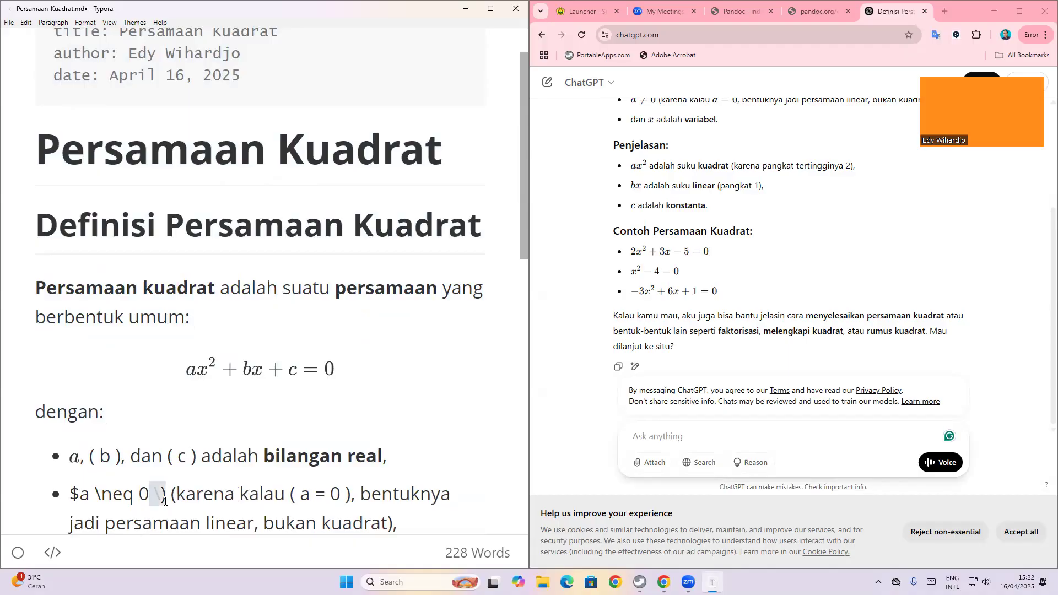
pyautogui.write('$')
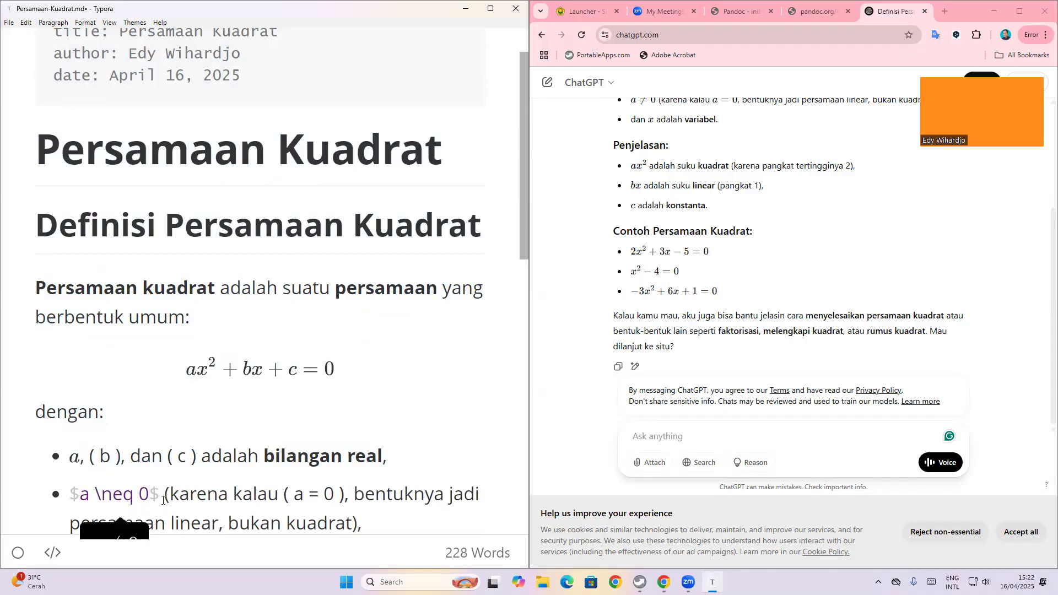
pyautogui.scroll(-1, 302, 411)
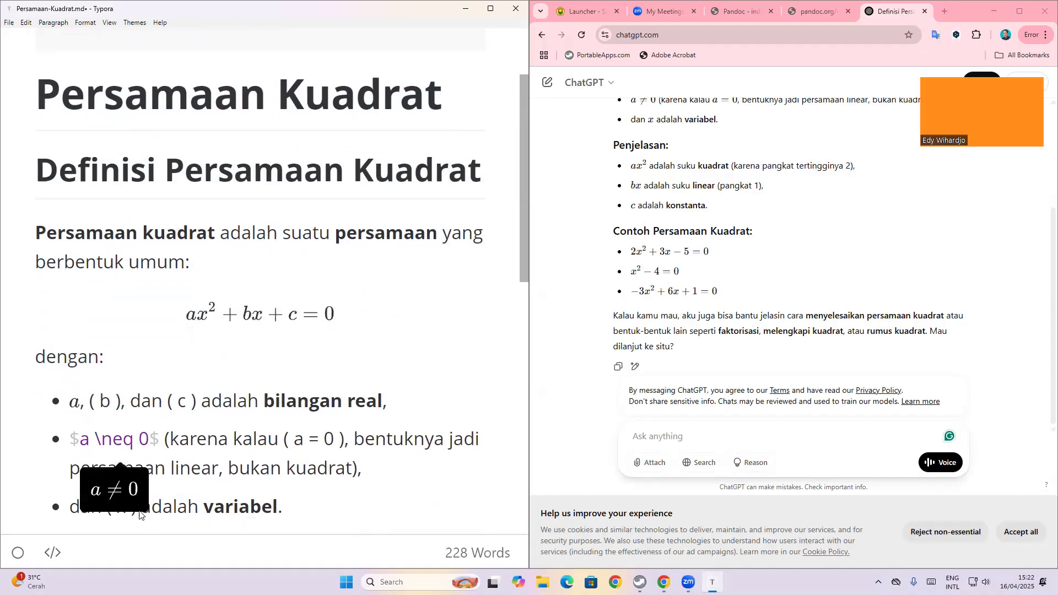
pyautogui.click(357, 508)
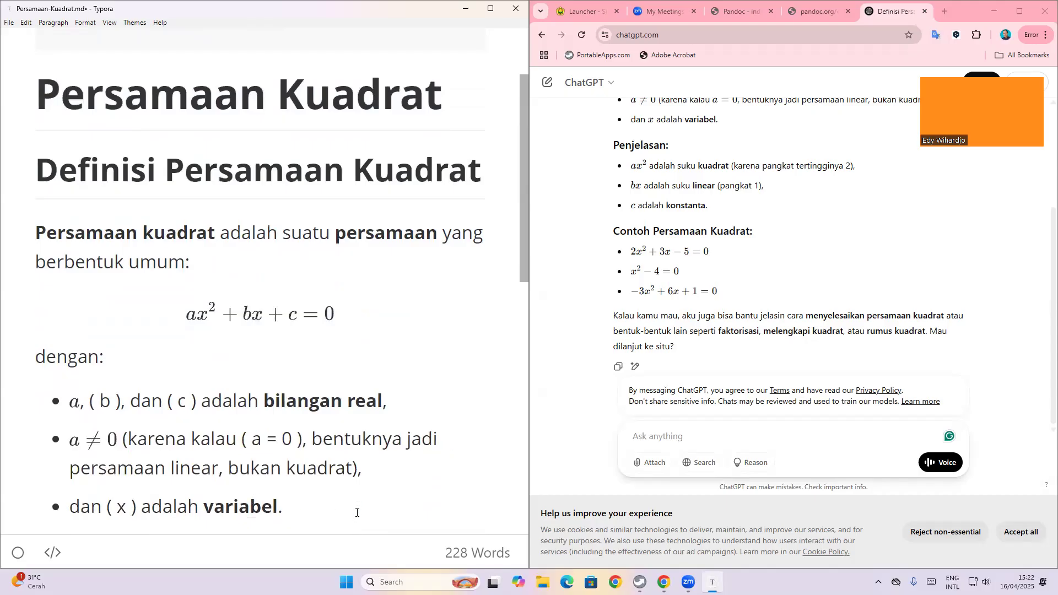
# - Replace the escaped parentheses around ax^2 in the first bullet under "Penjelasan:" with dollar signs, giving **$ax^2$**
pyautogui.scroll(-2, 357, 512)
pyautogui.scroll(-2, 357, 513)
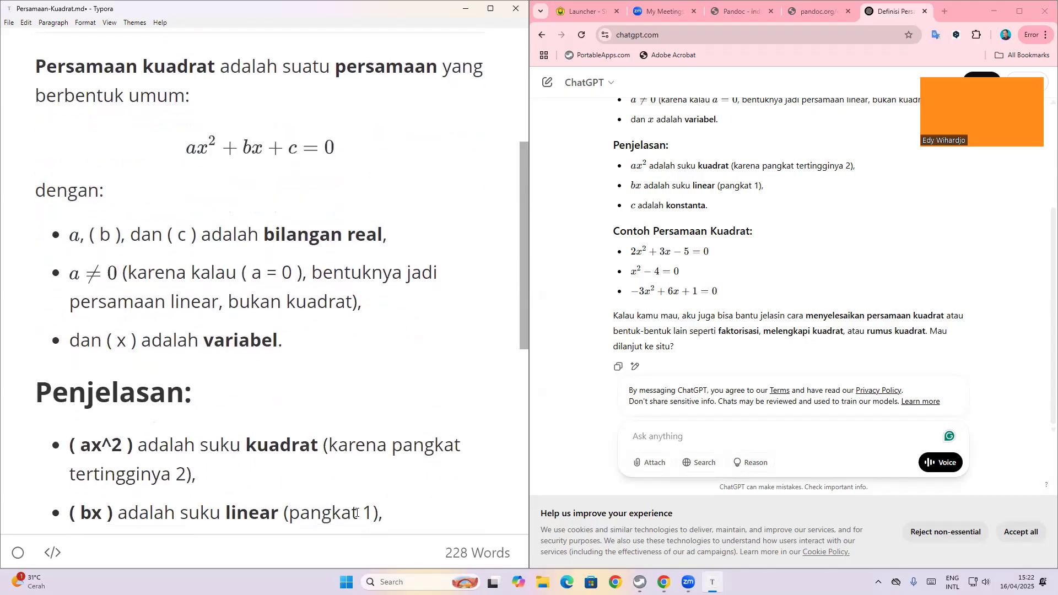
pyautogui.click(73, 387)
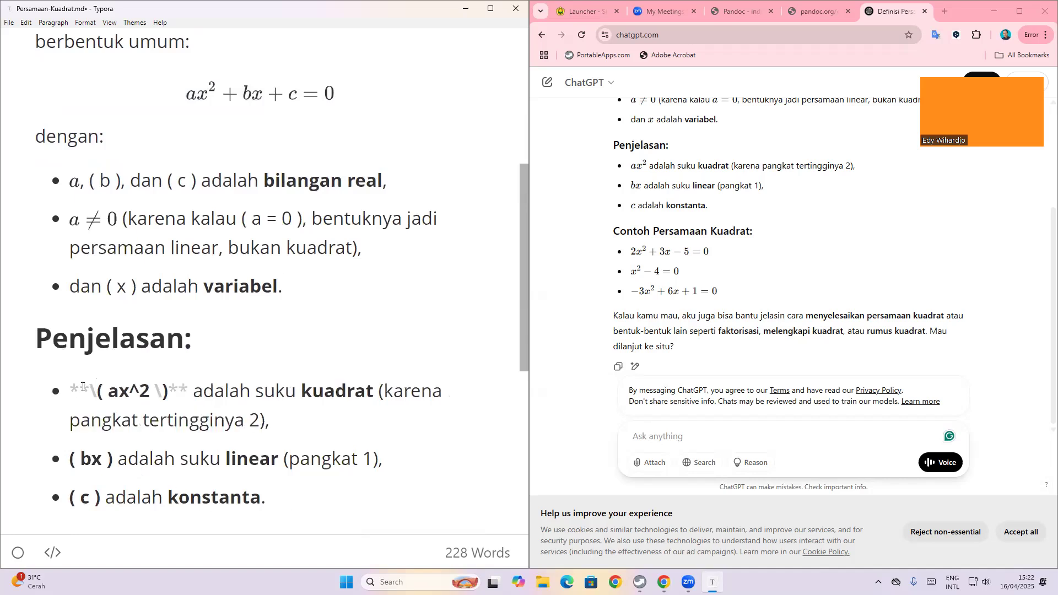
pyautogui.moveTo(89, 390); pyautogui.dragTo(112, 393)
pyautogui.write('$')
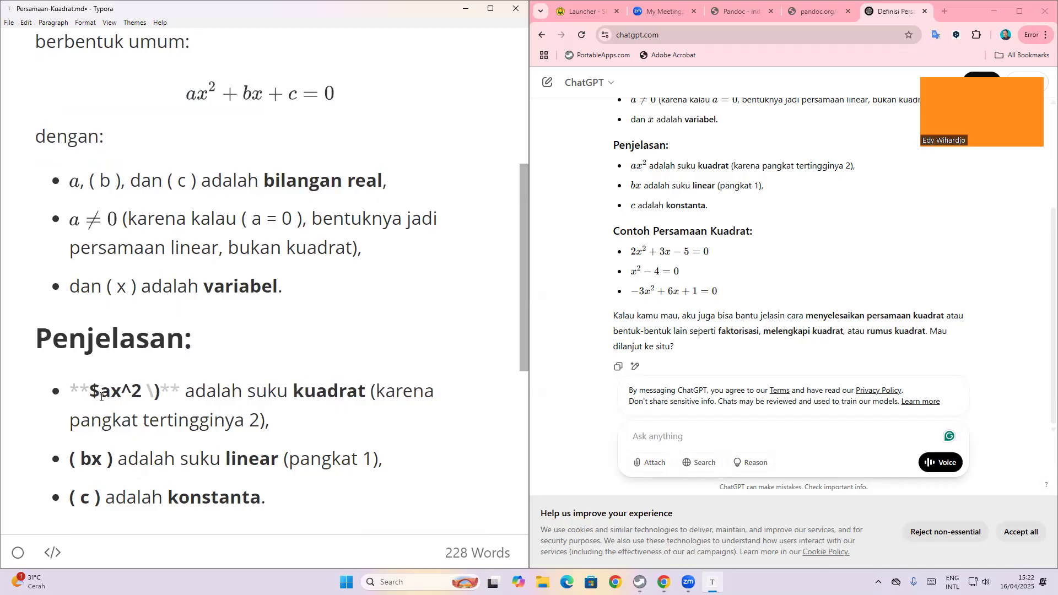
pyautogui.scroll(3, 701, 161)
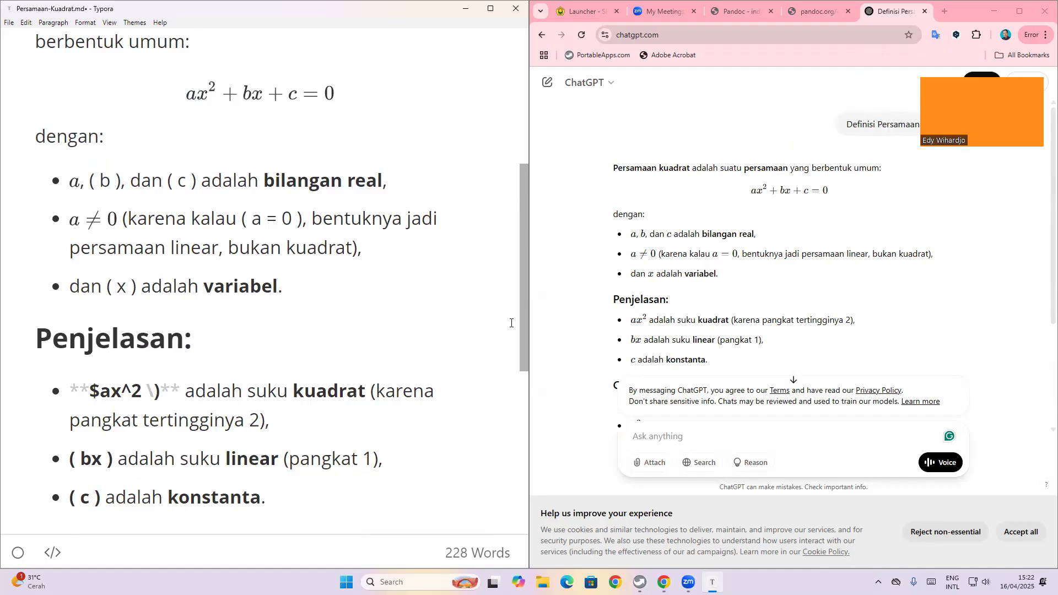
pyautogui.moveTo(142, 391); pyautogui.dragTo(157, 392)
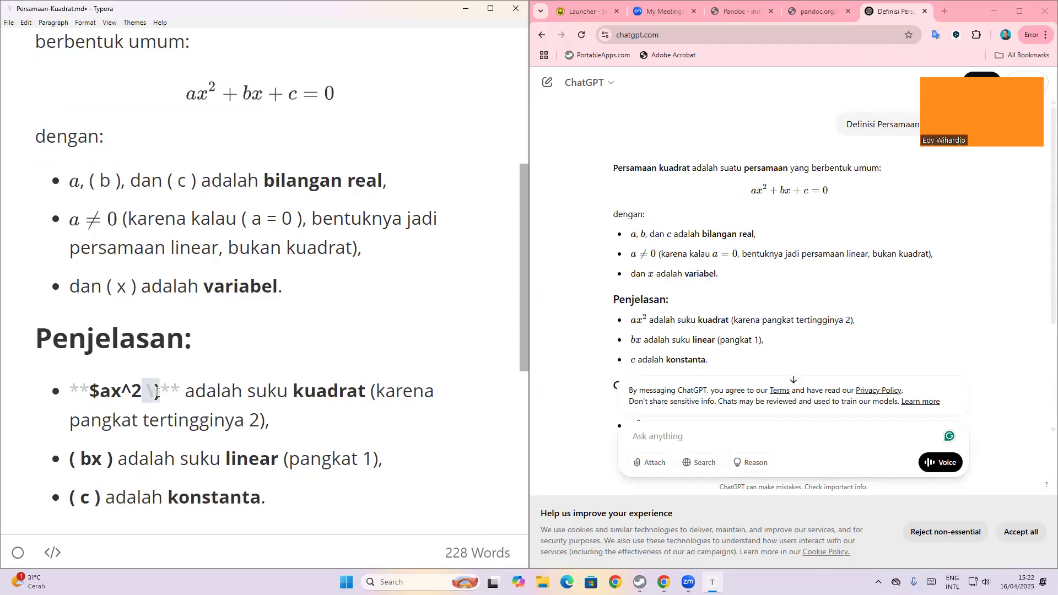
pyautogui.write('$')
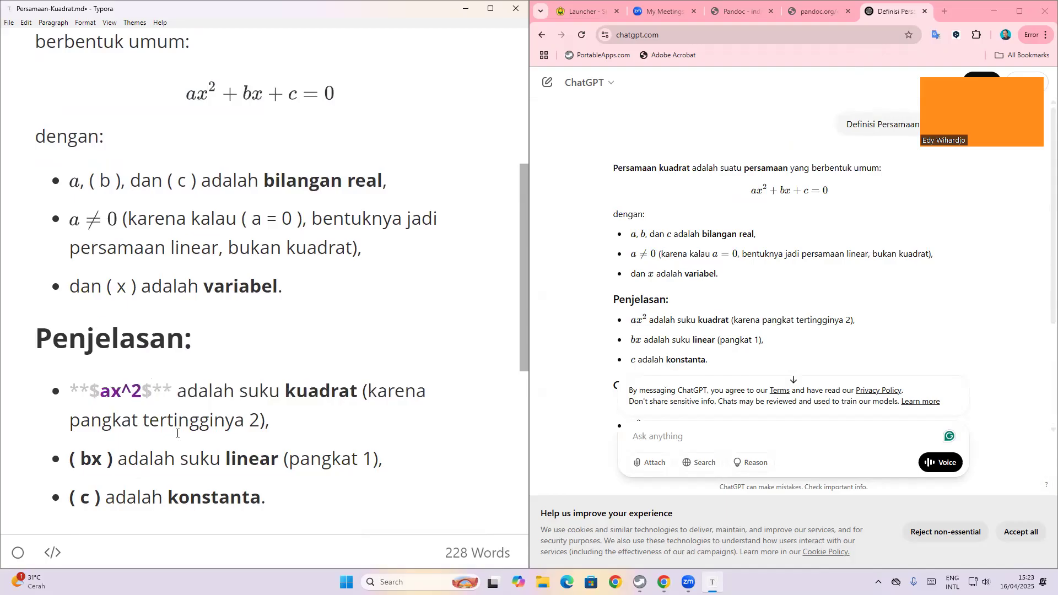
pyautogui.scroll(-2, 165, 430)
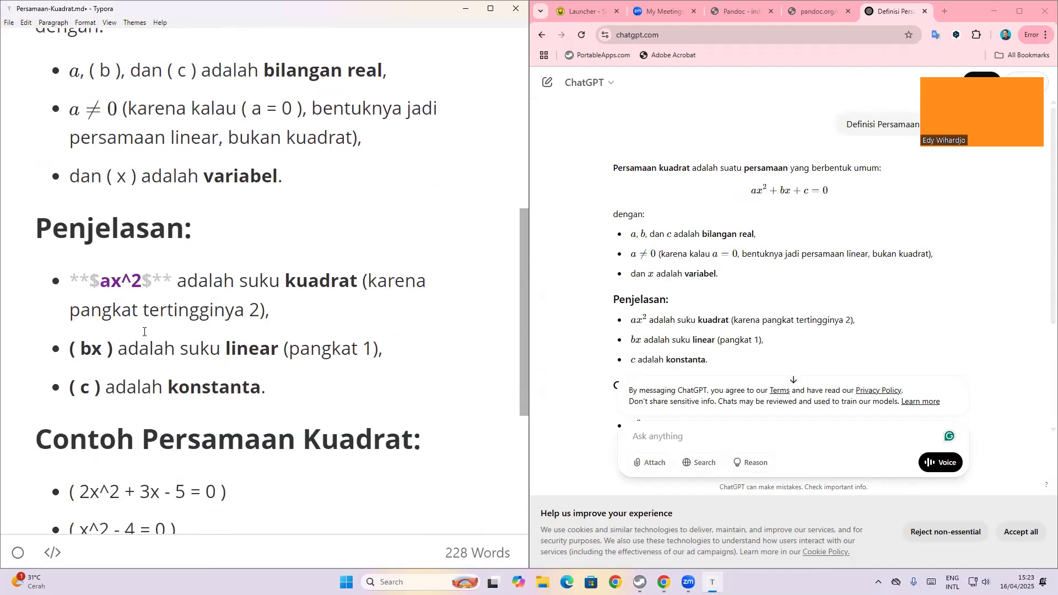
# - Remove the bold asterisks around $ax^2$ in the first bullet under "Penjelasan:", leaving plain inline math
pyautogui.moveTo(89, 280); pyautogui.dragTo(71, 280)
pyautogui.press('BackSpace')
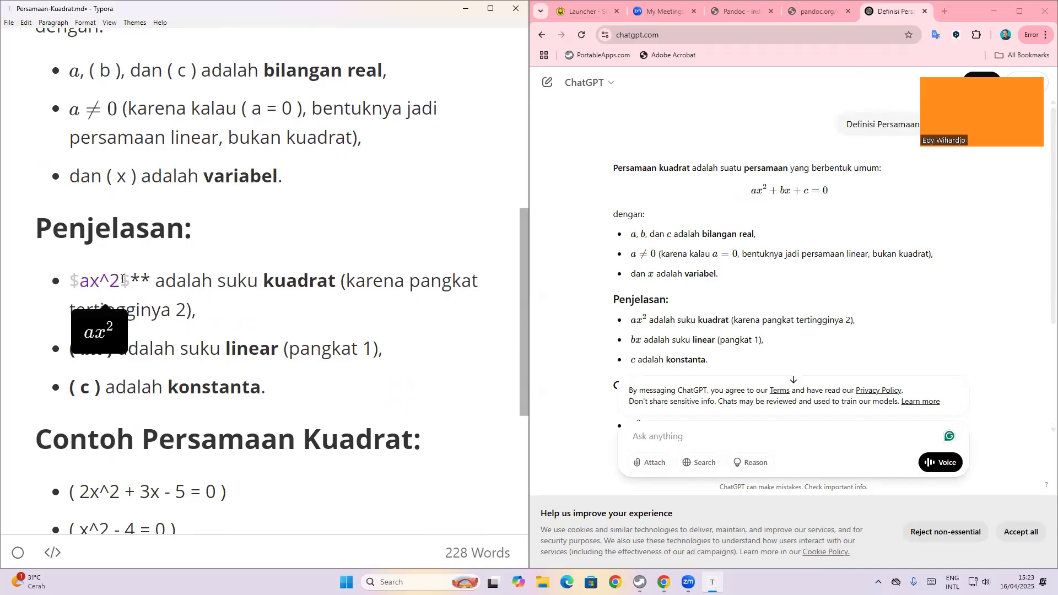
pyautogui.moveTo(131, 280); pyautogui.dragTo(150, 280)
pyautogui.press('BackSpace')
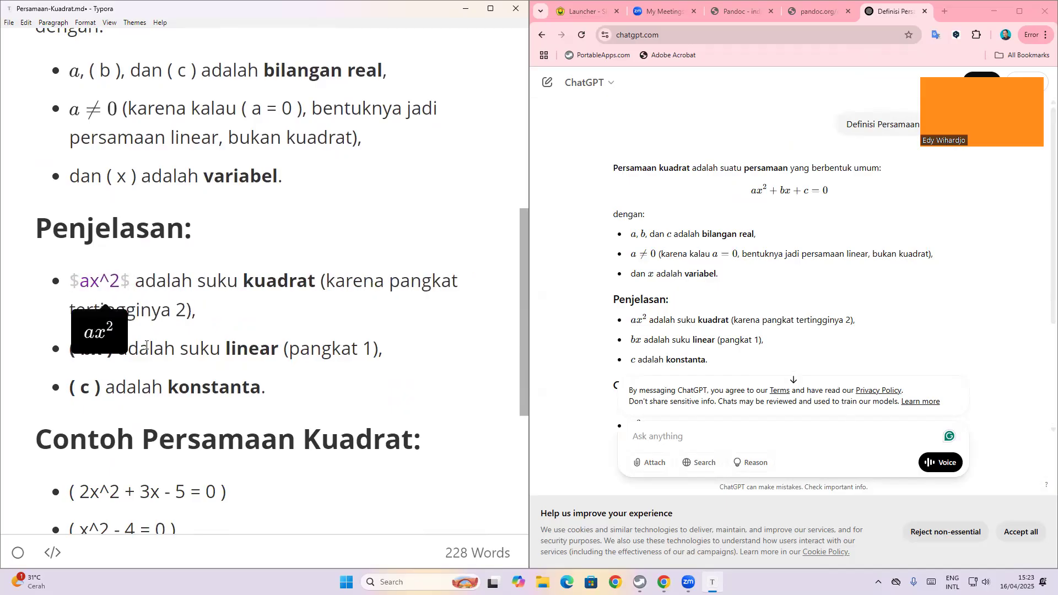
pyautogui.click(307, 305)
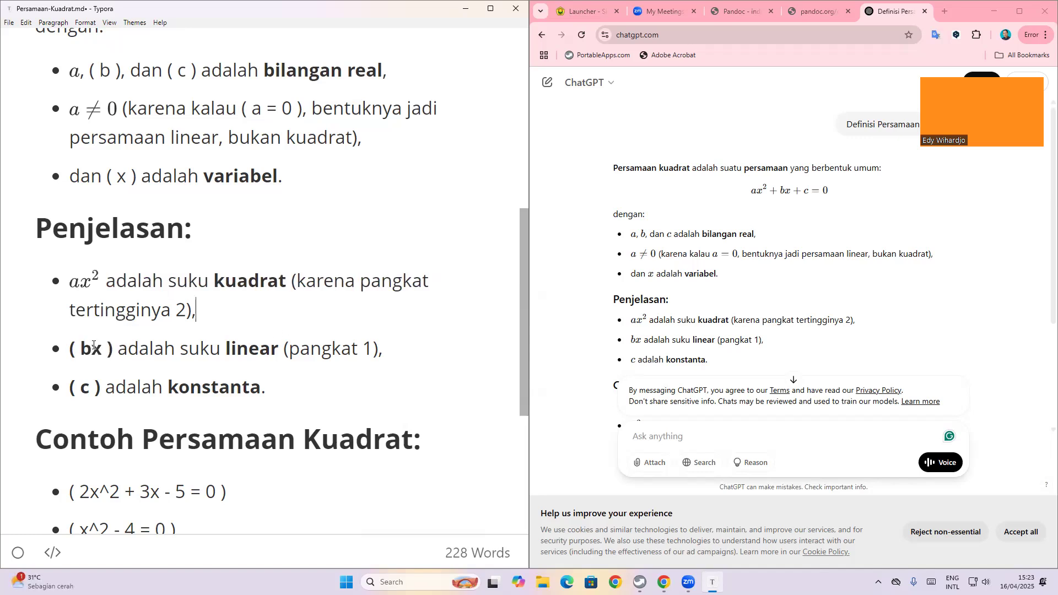
# - Replace the bold markers and escaped parentheses around bx in the second "Penjelasan:" bullet with dollar signs, giving $bx$
pyautogui.click(82, 343)
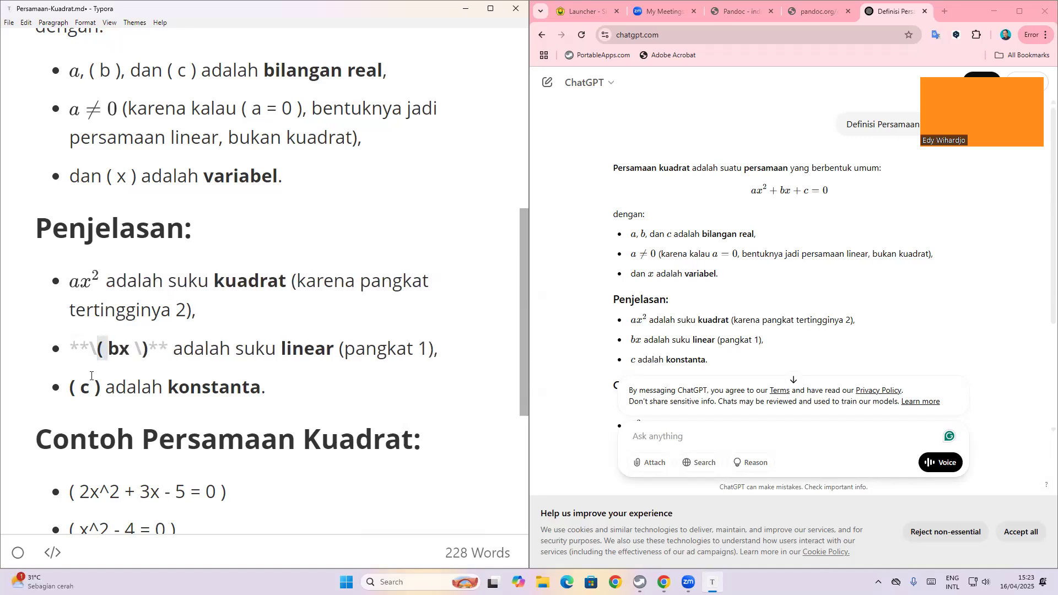
pyautogui.click(73, 346)
pyautogui.moveTo(73, 346); pyautogui.dragTo(107, 350)
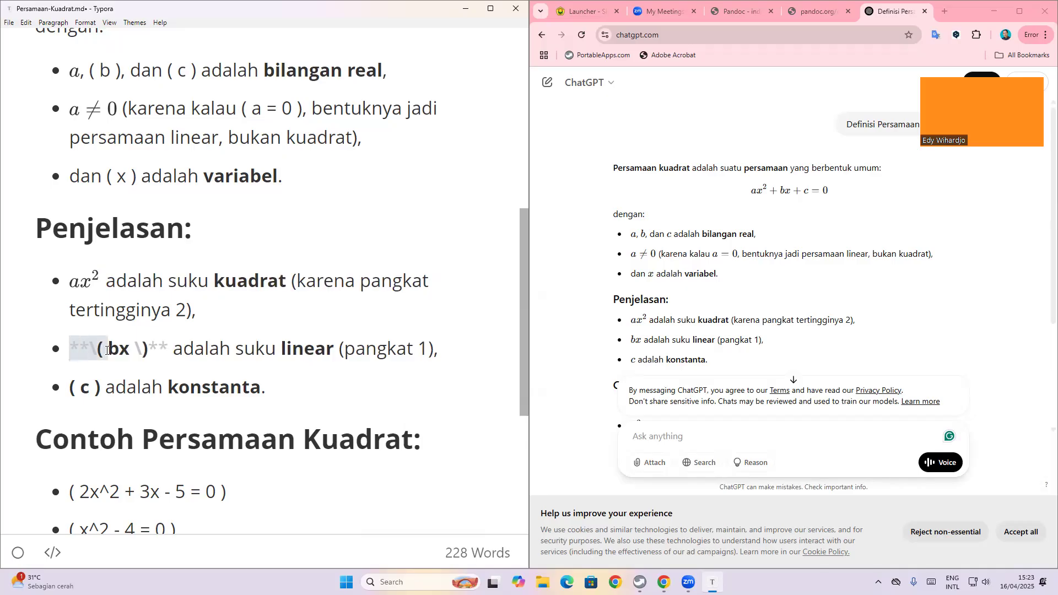
pyautogui.write('$')
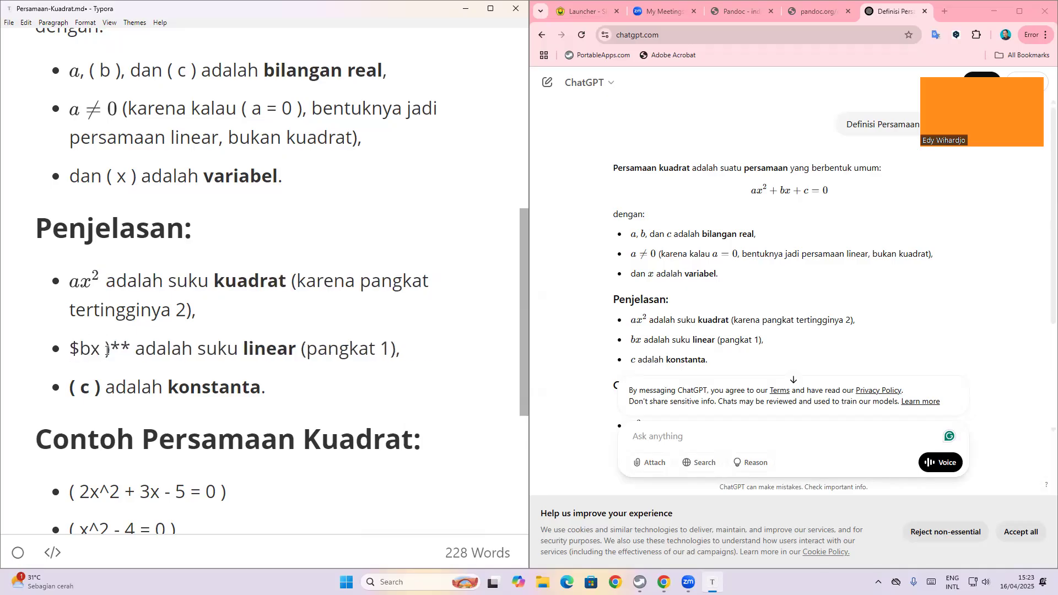
pyautogui.moveTo(99, 349); pyautogui.dragTo(130, 346)
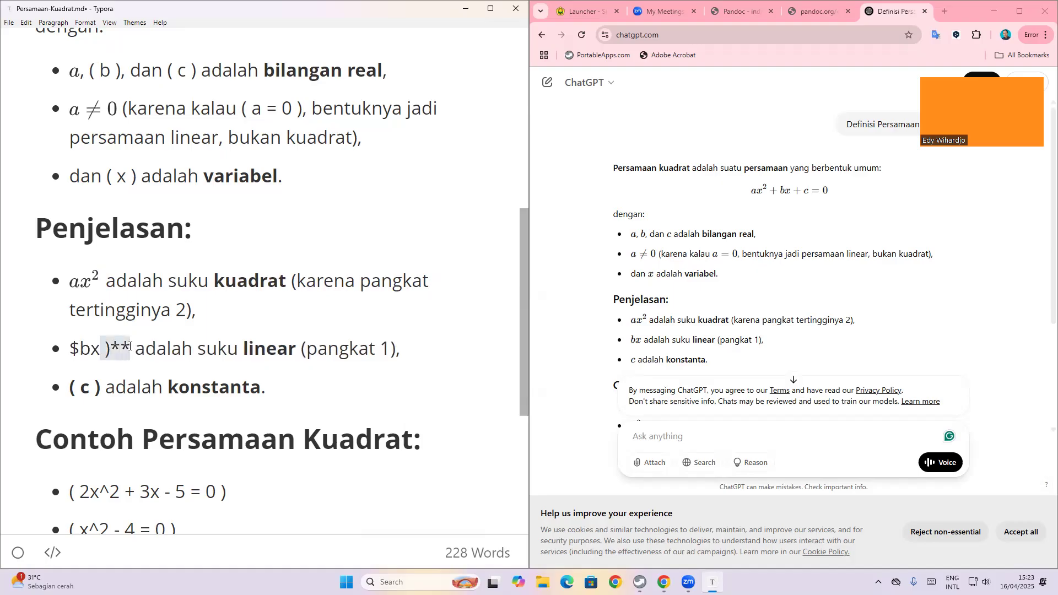
pyautogui.write('$')
# - Turn the c in the third "Penjelasan:" bullet into inline math $c$, removing its bold markers and escaped parentheses
pyautogui.click(234, 385)
pyautogui.moveTo(66, 383); pyautogui.dragTo(102, 386)
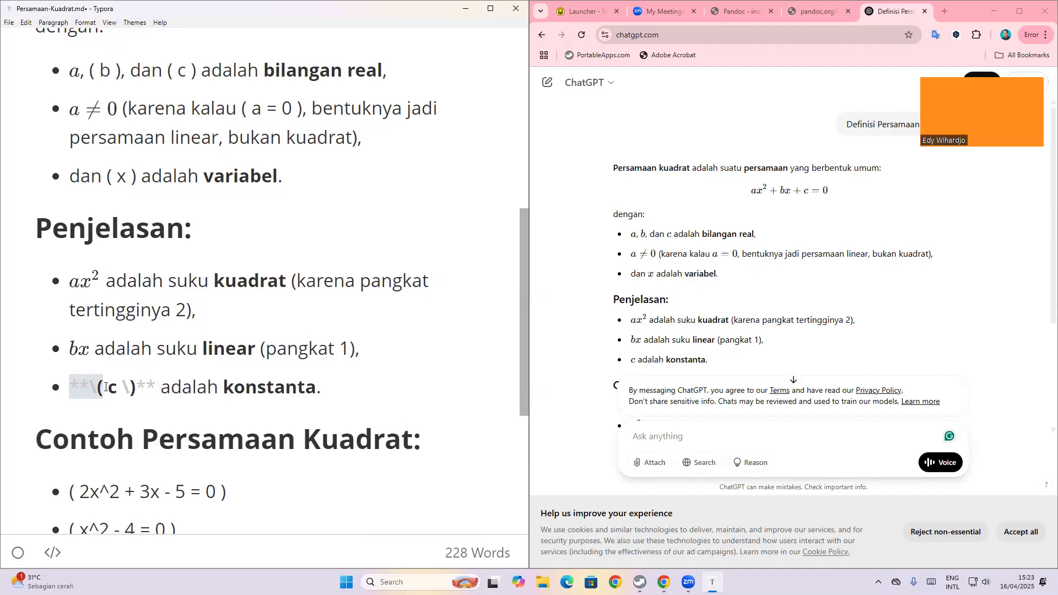
pyautogui.write('$')
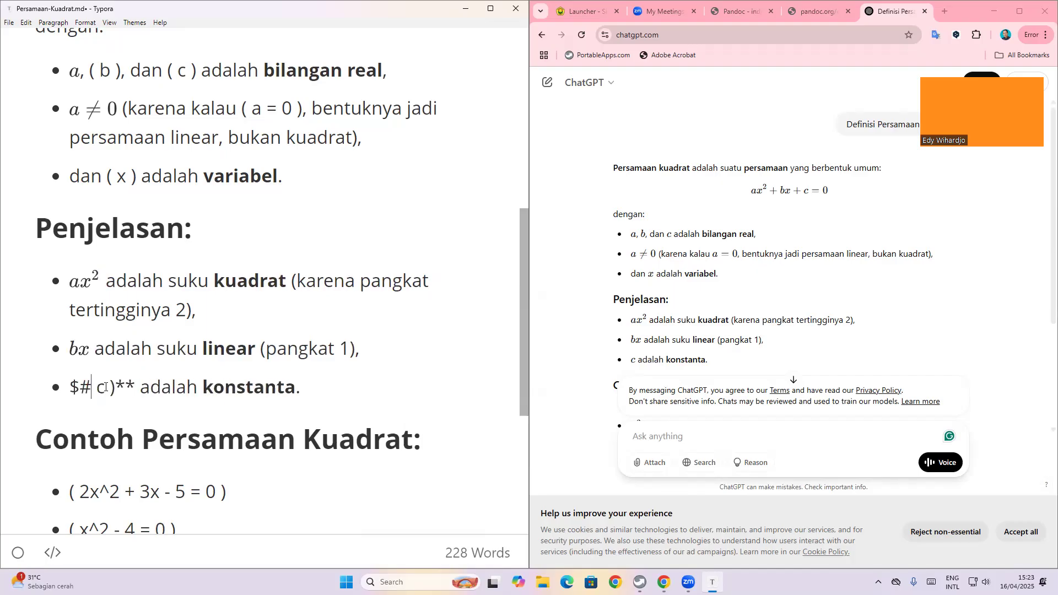
pyautogui.press('Delete')
pyautogui.press('Right')
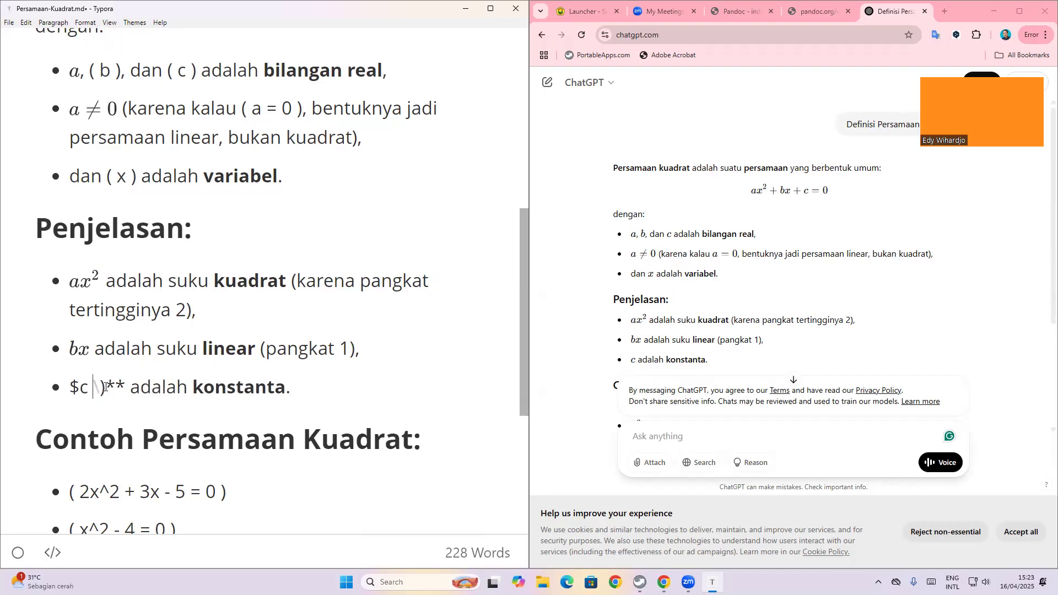
pyautogui.hotkey('shift', 'Right')
pyautogui.hotkey('shift', 'Right')
pyautogui.hotkey('shift', 'Right')
pyautogui.hotkey('shift', 'Right')
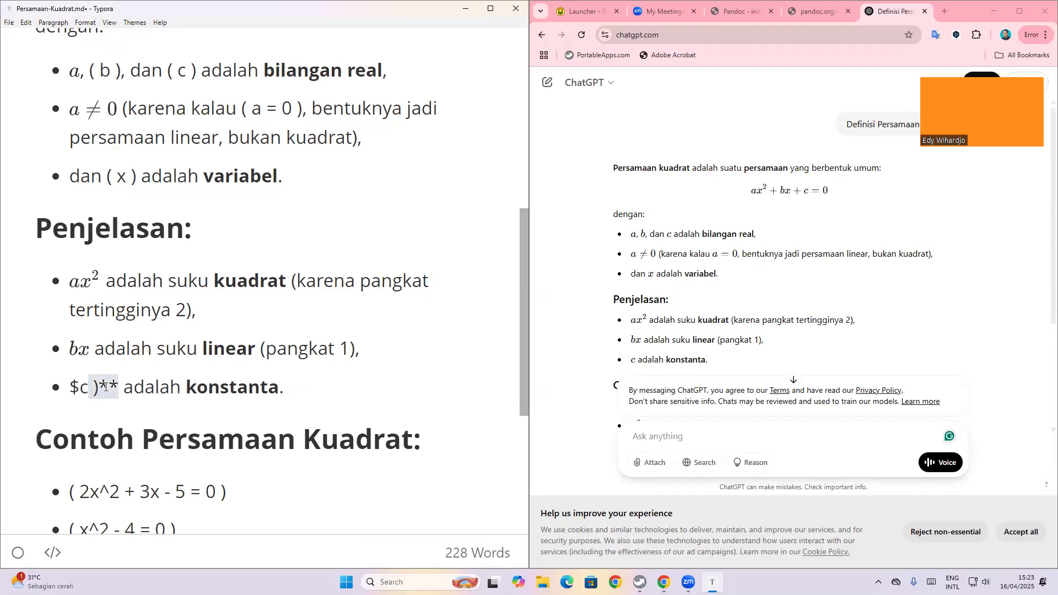
pyautogui.write('$')
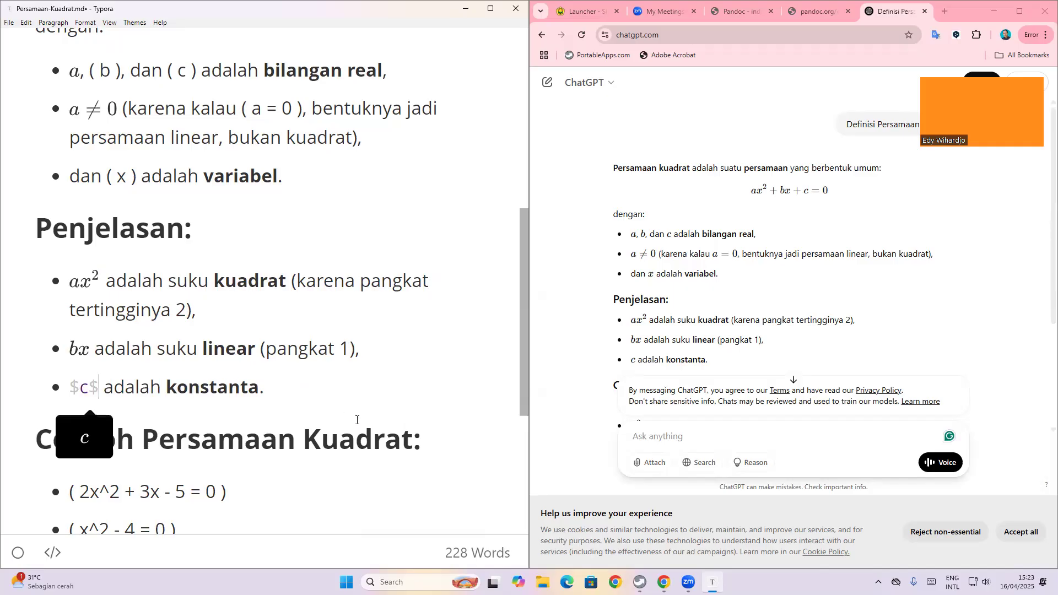
pyautogui.click(365, 415)
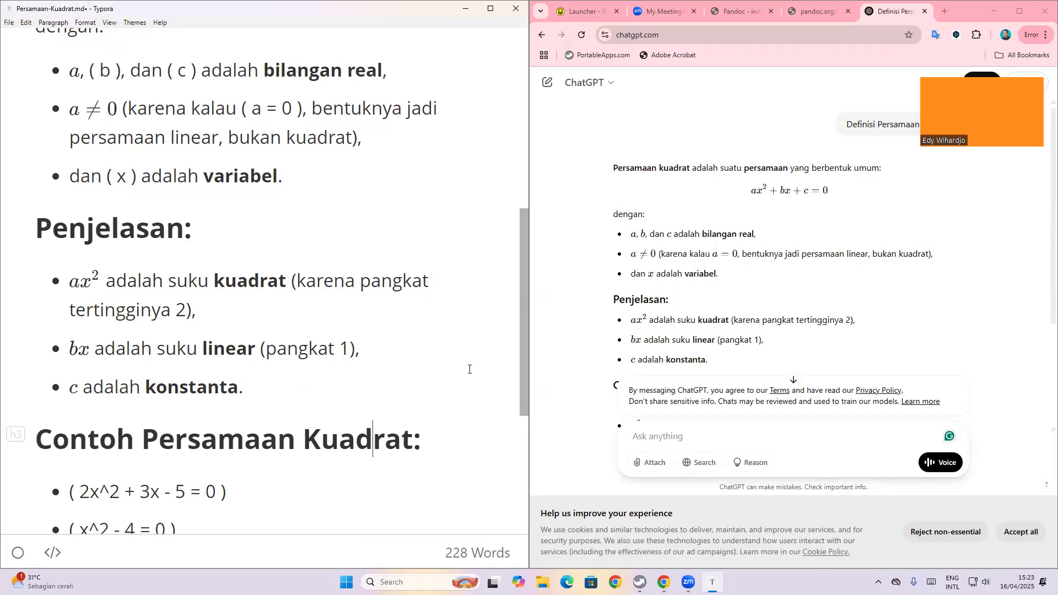
# - Replace the parentheses around a = 0 in the second bullet under "dengan:" with dollar signs, giving $a = 0$
pyautogui.scroll(-1, 470, 370)
pyautogui.scroll(-3, 469, 369)
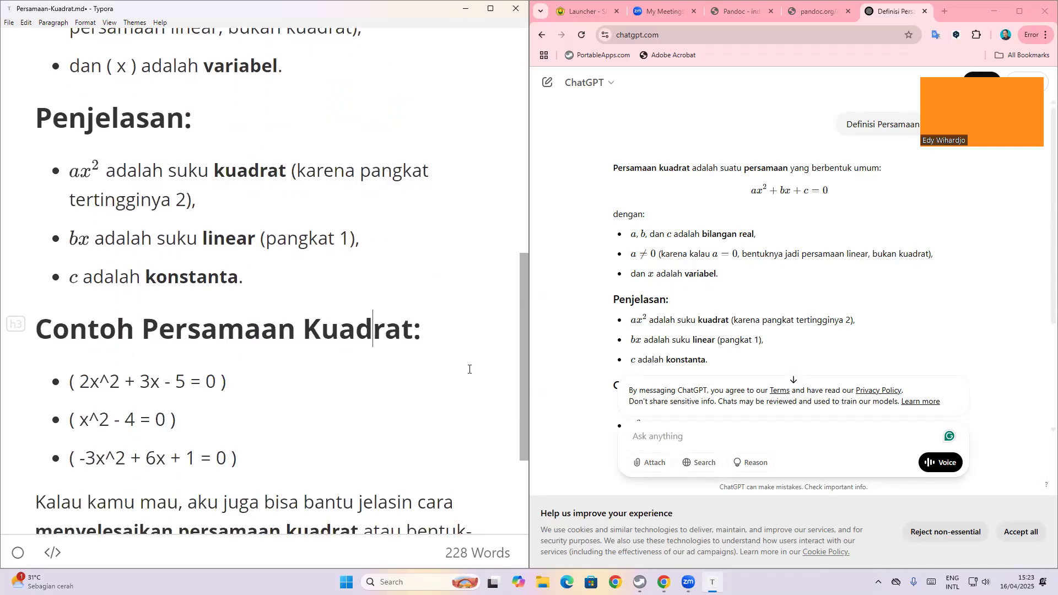
pyautogui.scroll(4, 469, 369)
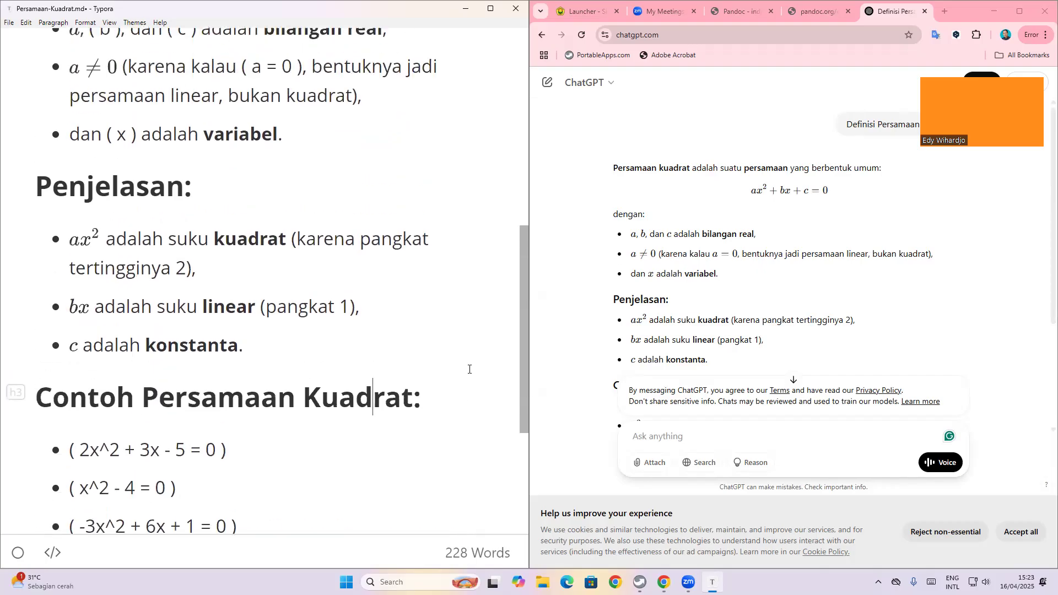
pyautogui.scroll(4, 469, 369)
pyautogui.click(248, 218)
pyautogui.moveTo(260, 218); pyautogui.dragTo(243, 218)
pyautogui.write('$')
pyautogui.click(296, 219)
pyautogui.moveTo(293, 219)
pyautogui.mouseDown()
pyautogui.moveTo(307, 219)
pyautogui.moveTo(305, 230)
pyautogui.mouseUp()
pyautogui.write('$')
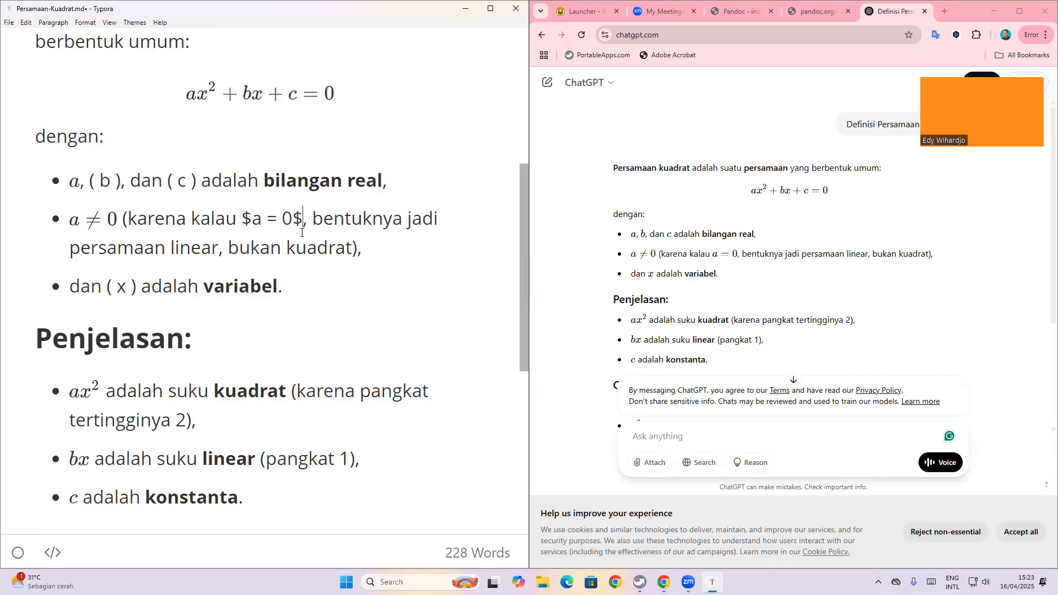
pyautogui.click(453, 347)
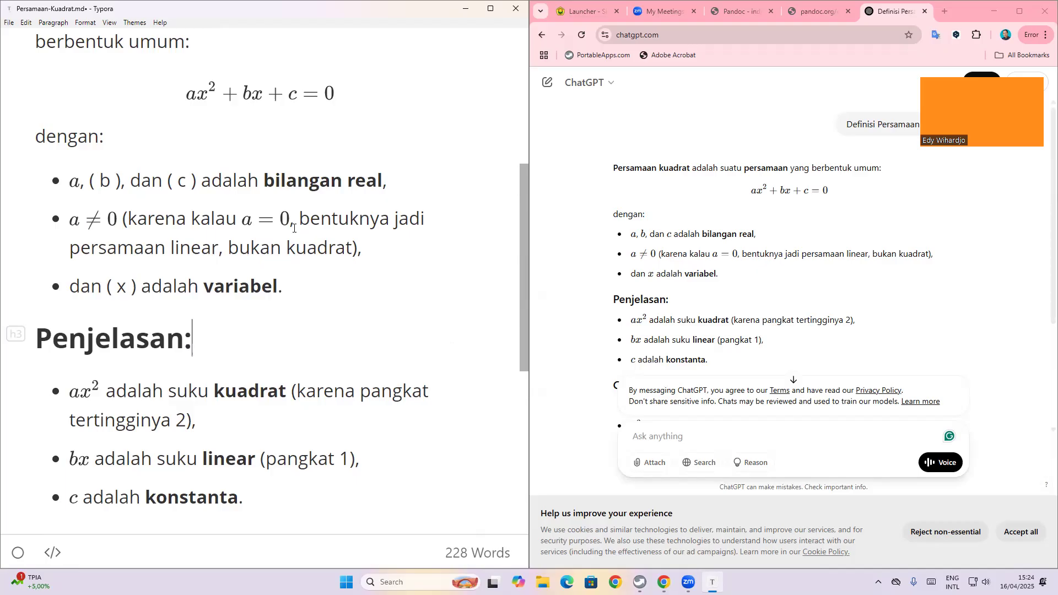
# - Turn the b in the first bullet under "dengan:" into inline math by replacing its parentheses with dollar signs, giving $b$
pyautogui.click(118, 287)
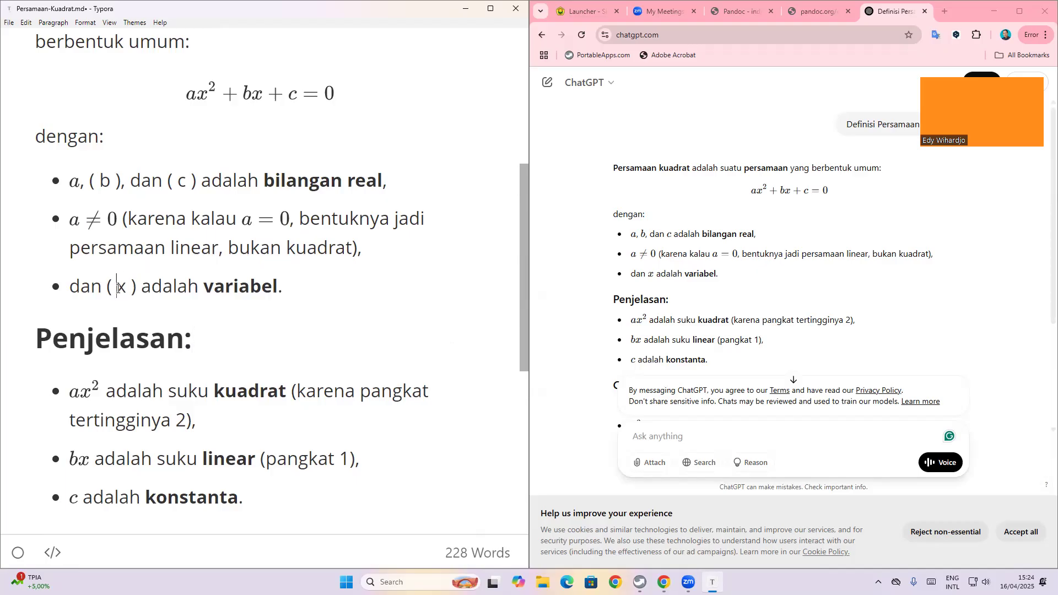
pyautogui.click(100, 179)
pyautogui.moveTo(100, 179); pyautogui.dragTo(89, 179)
pyautogui.write('$')
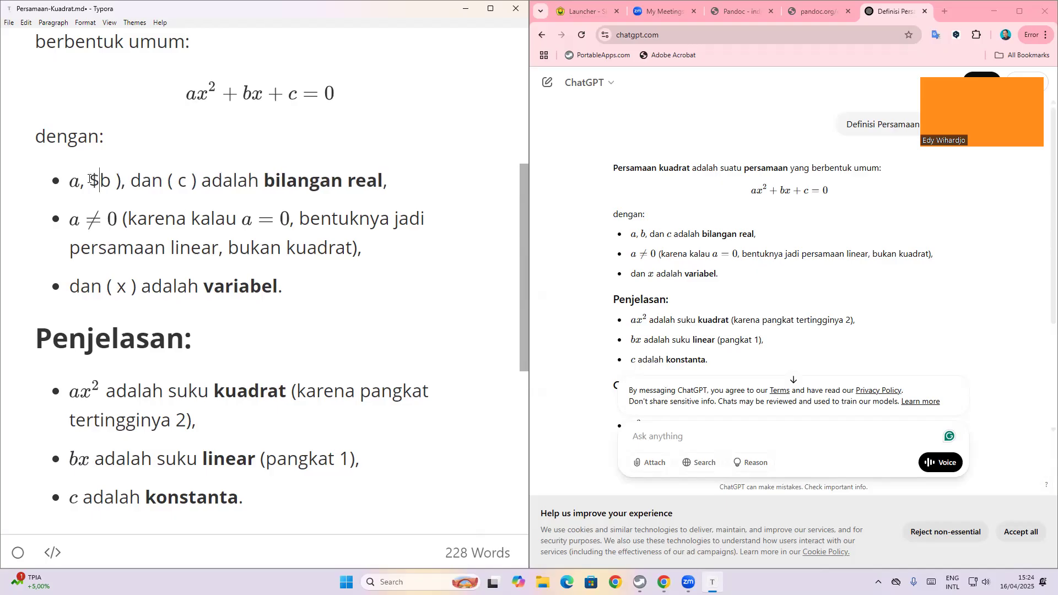
pyautogui.click(112, 179)
pyautogui.hotkey('shift', 'Right')
pyautogui.hotkey('shift', 'Right')
pyautogui.write('$')
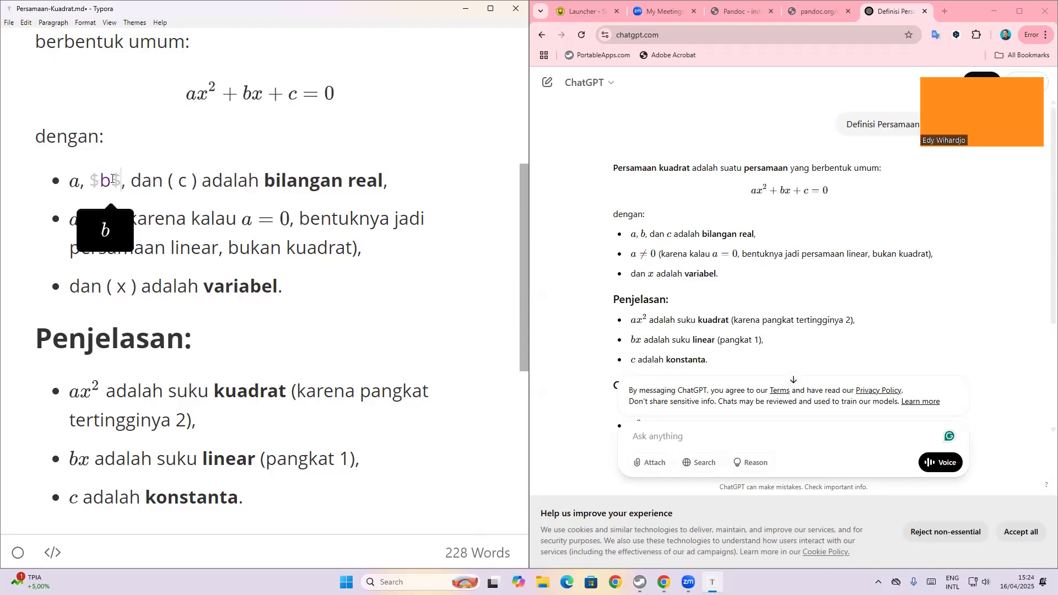
# - Replace the escaped parentheses around c in the first bullet under "dengan:" with dollar signs, giving $c$
pyautogui.click(168, 173)
pyautogui.press('Left')
pyautogui.hotkey('shift', 'Right')
pyautogui.hotkey('shift', 'Right')
pyautogui.hotkey('shift', 'Right')
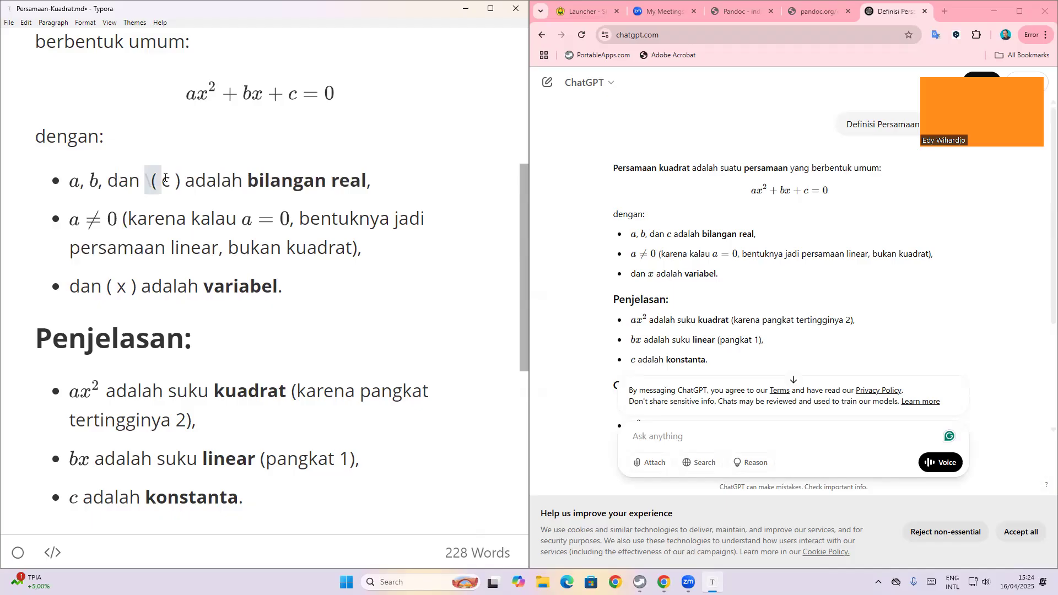
pyautogui.write('$')
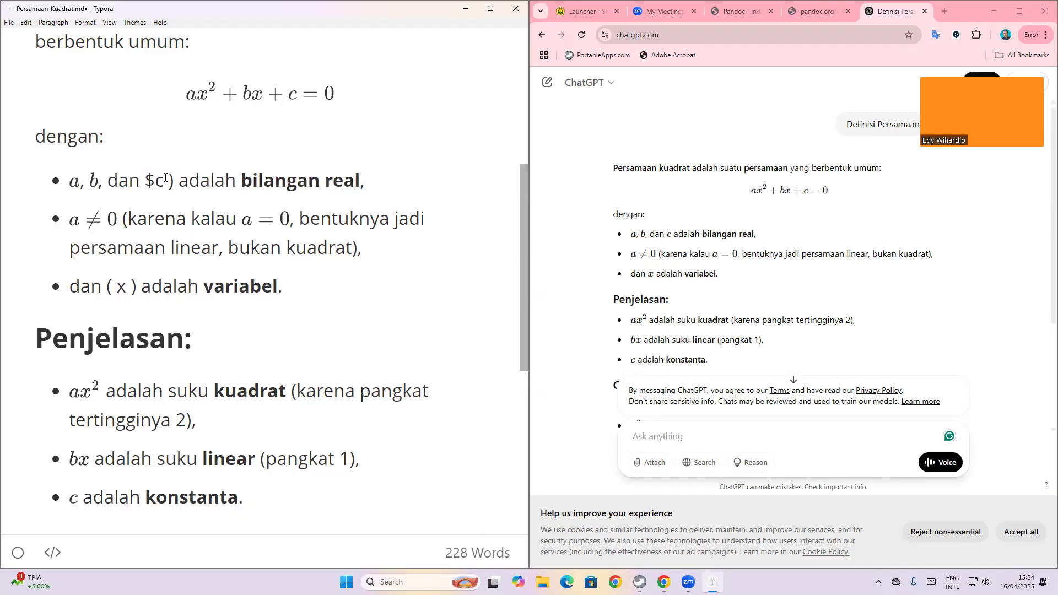
pyautogui.moveTo(164, 178); pyautogui.dragTo(176, 180)
pyautogui.write('$')
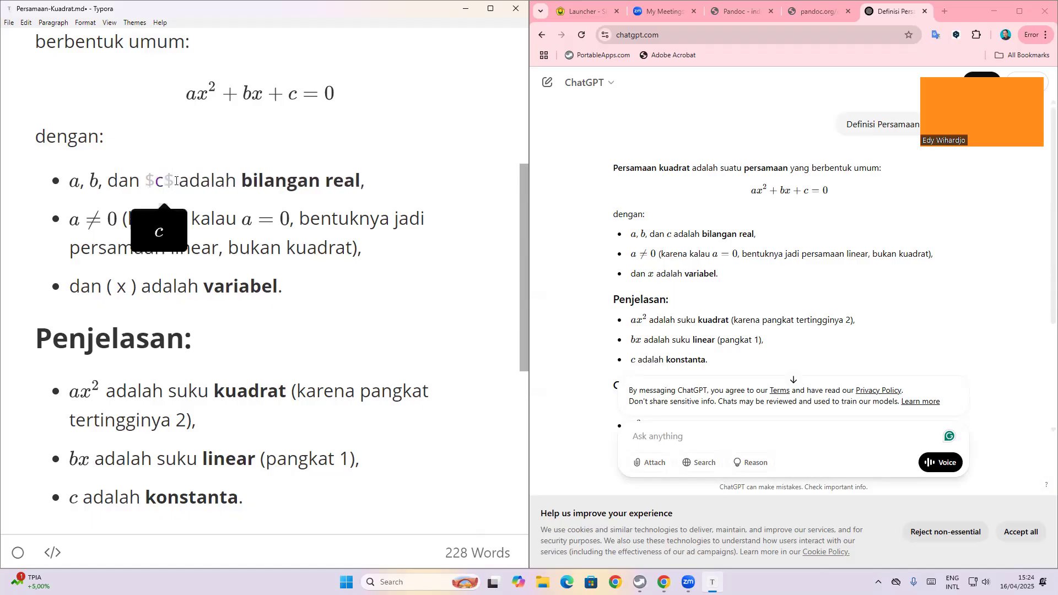
pyautogui.click(430, 315)
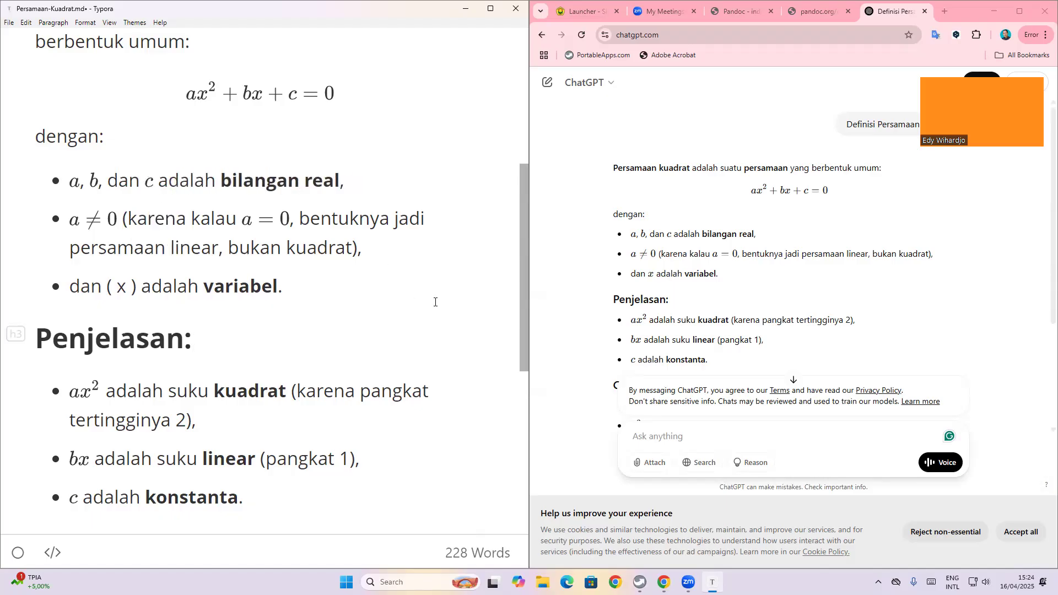
# - Convert the first example under "Contoh Persamaan Kuadrat:" to inline math by replacing its parentheses with dollar signs, giving $2x^2 + 3x - 5 = 0$
pyautogui.scroll(-3, 435, 302)
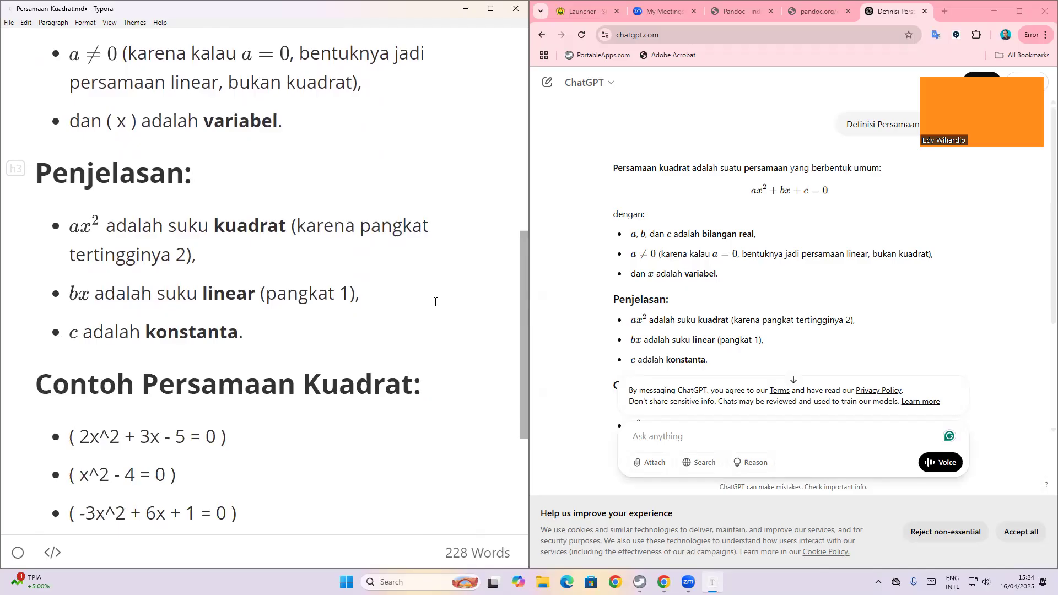
pyautogui.scroll(-3, 435, 302)
pyautogui.click(76, 271)
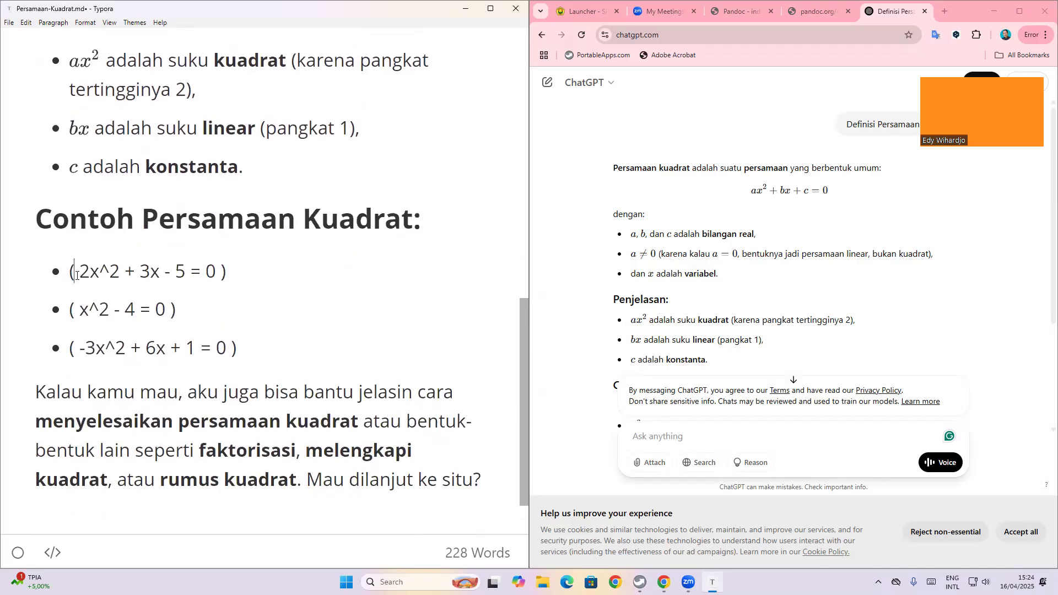
pyautogui.moveTo(70, 270); pyautogui.dragTo(88, 273)
pyautogui.write('$')
pyautogui.click(216, 276)
pyautogui.moveTo(216, 273); pyautogui.dragTo(226, 273)
pyautogui.write('$')
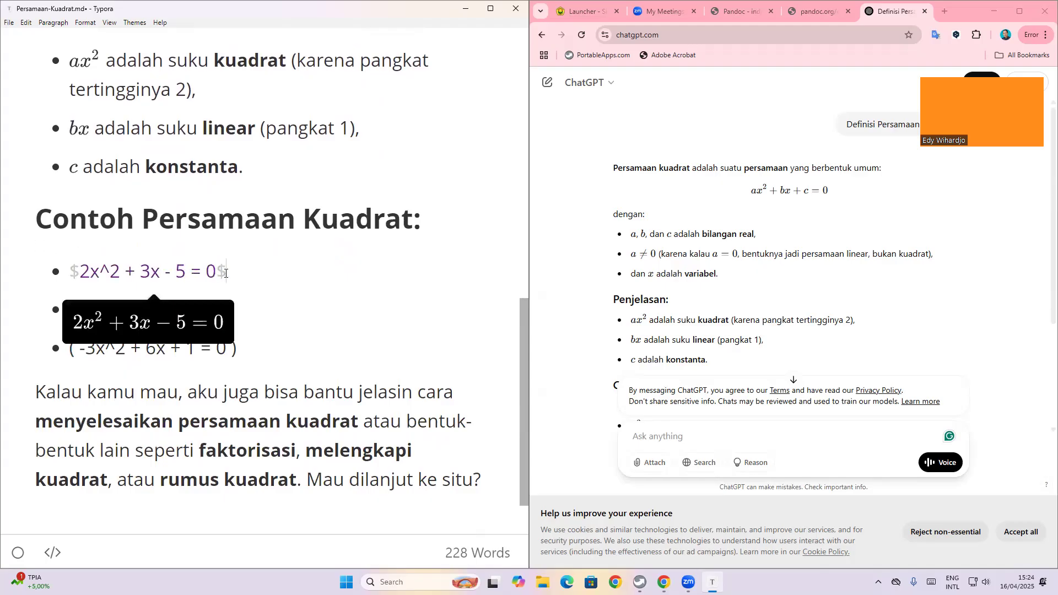
# - Replace the parentheses around the second example equation with dollar signs, giving $x^2 - 4 = 0$
pyautogui.press('Down')
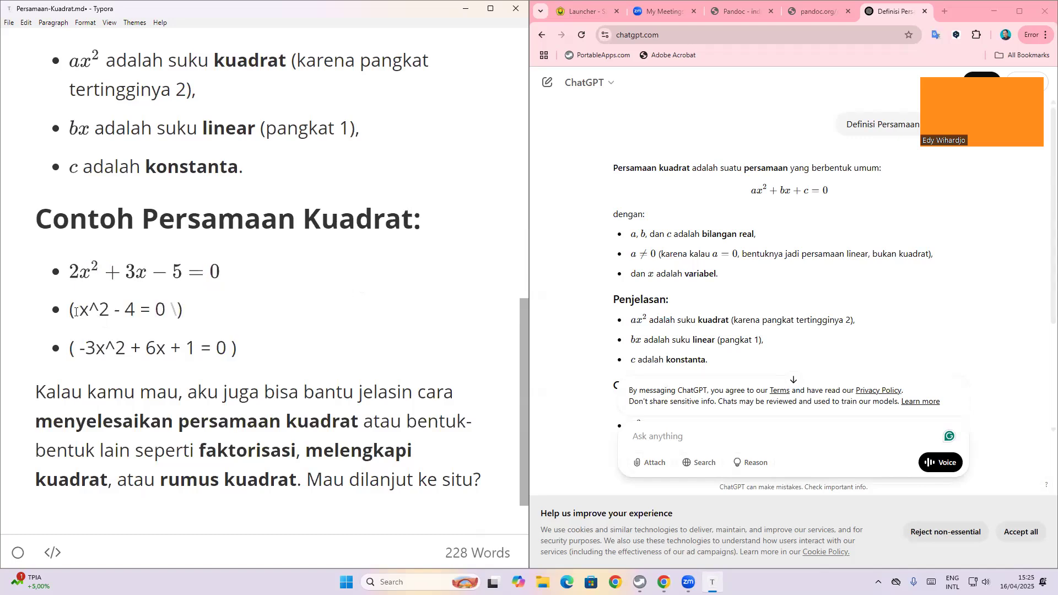
pyautogui.moveTo(65, 309); pyautogui.dragTo(85, 310)
pyautogui.write('$')
pyautogui.moveTo(166, 311); pyautogui.dragTo(180, 311)
pyautogui.write('$')
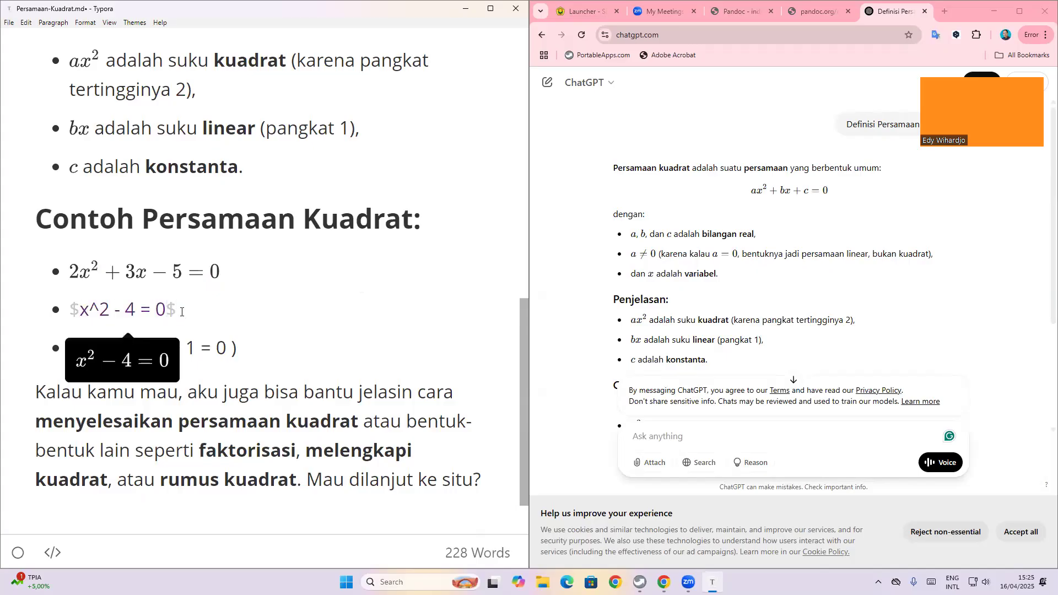
# - Replace the parentheses around the third example equation with dollar signs and remove the inner spaces, giving $-3x^2 + 6x + 1 = 0$
pyautogui.click(245, 351)
pyautogui.moveTo(69, 347); pyautogui.dragTo(78, 346)
pyautogui.write('$')
pyautogui.click(76, 349)
pyautogui.press('BackSpace')
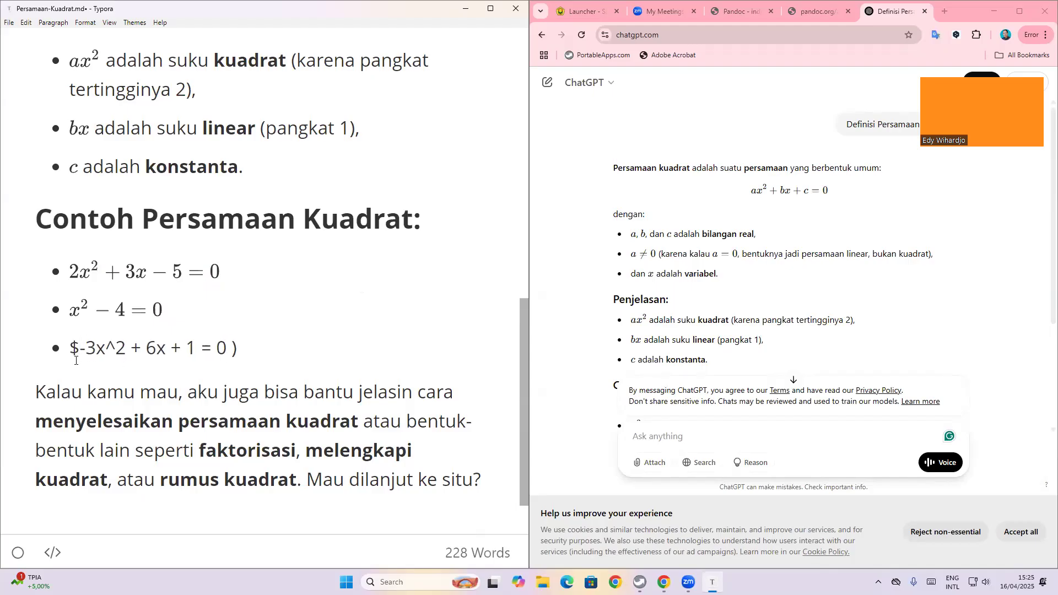
pyautogui.click(230, 343)
pyautogui.press('BackSpace')
pyautogui.moveTo(228, 344); pyautogui.dragTo(238, 345)
pyautogui.write('\\')
pyautogui.write('$')
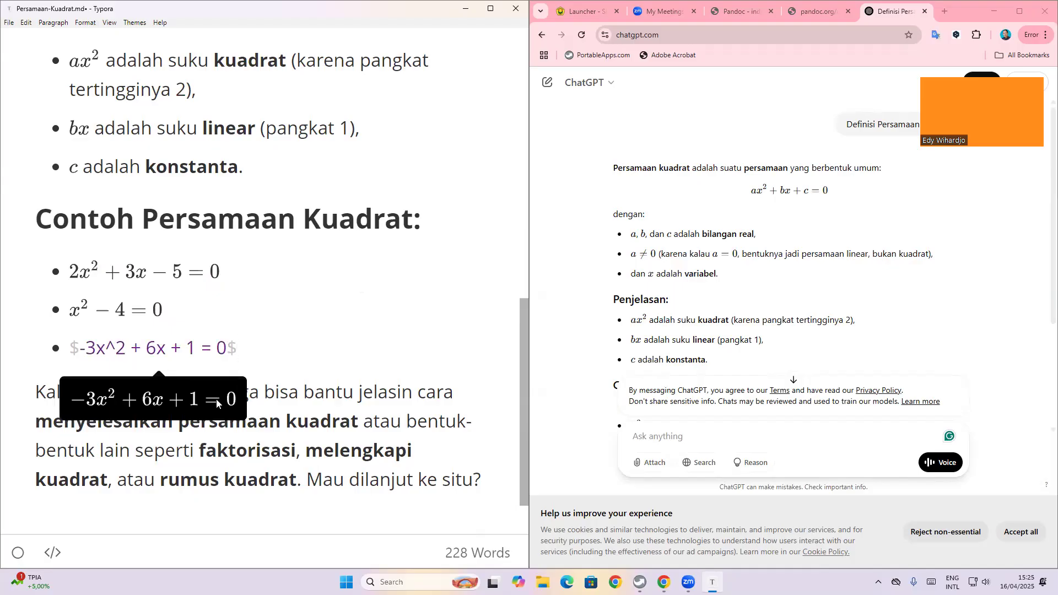
# - Delete ChatGPT's closing paragraph from "Kalau kamu mau" to "Mau dilanjut ke situ?" below the example equations
pyautogui.scroll(-2, 264, 362)
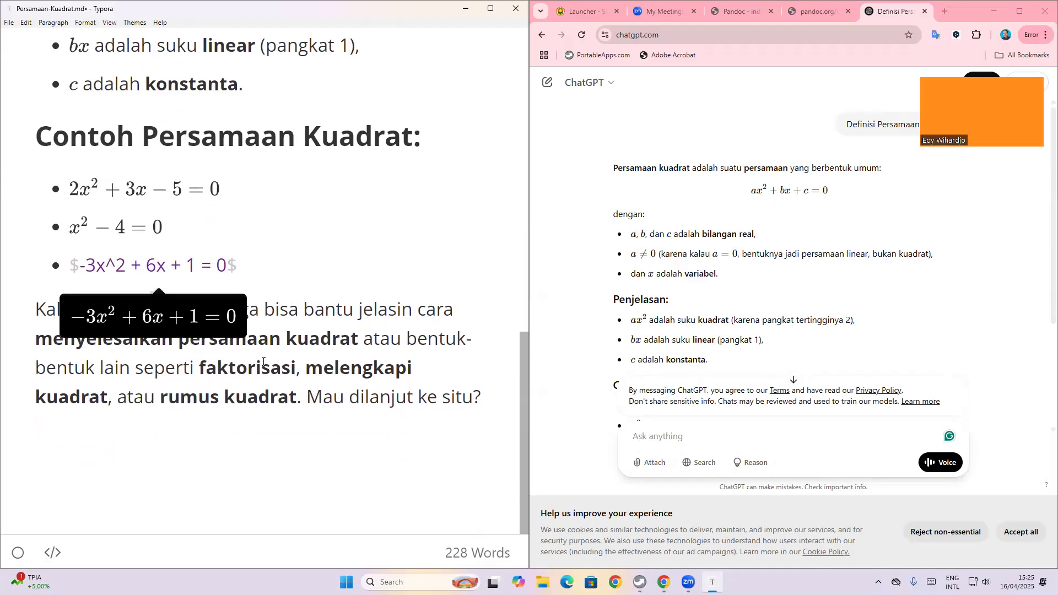
pyautogui.click(332, 392)
pyautogui.click(37, 309)
pyautogui.moveTo(36, 310); pyautogui.dragTo(489, 402)
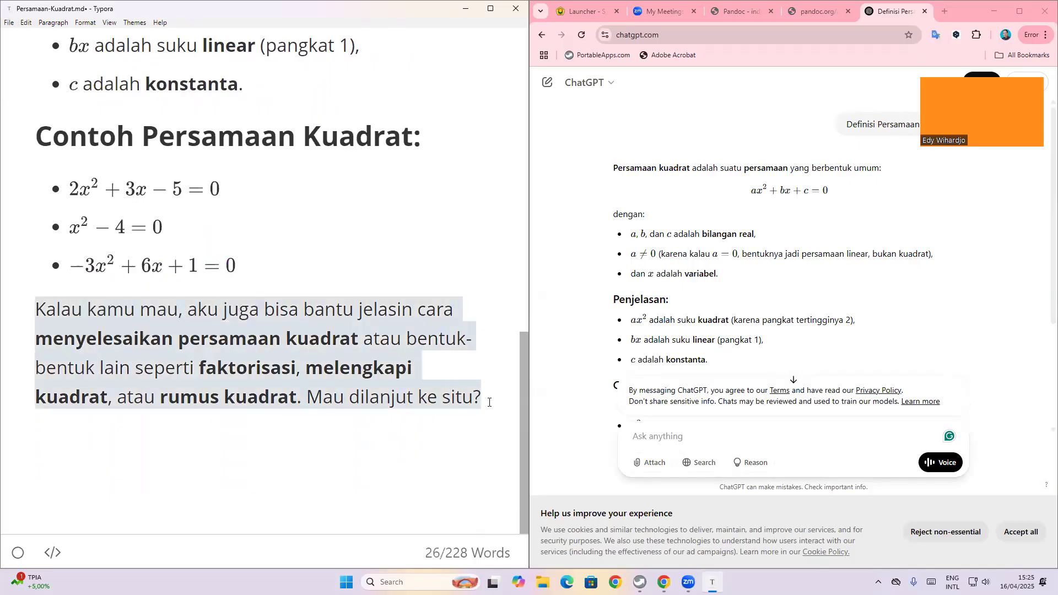
pyautogui.press('BackSpace')
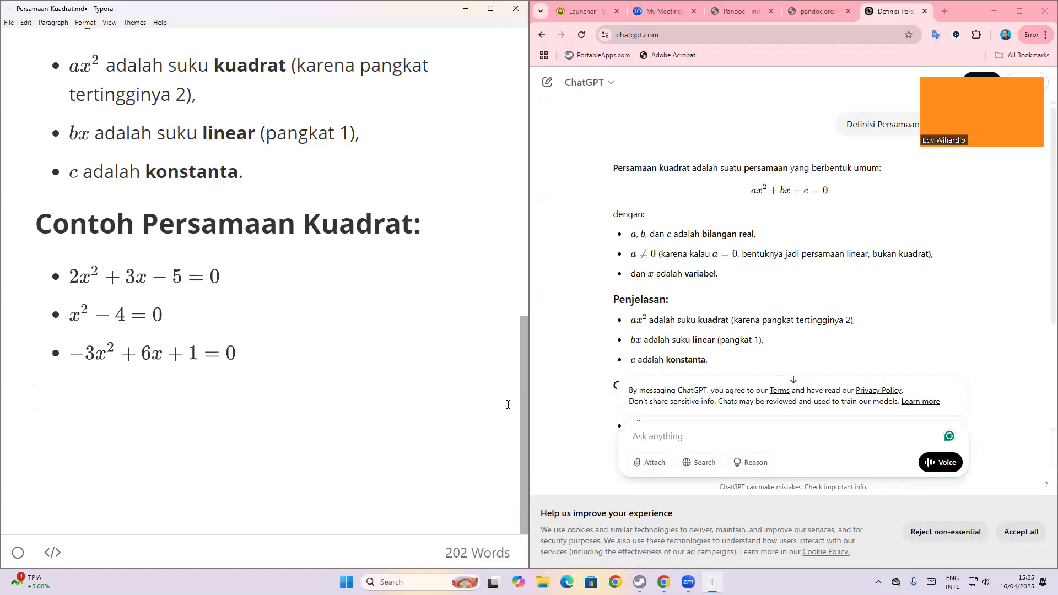
pyautogui.scroll(5, 493, 388)
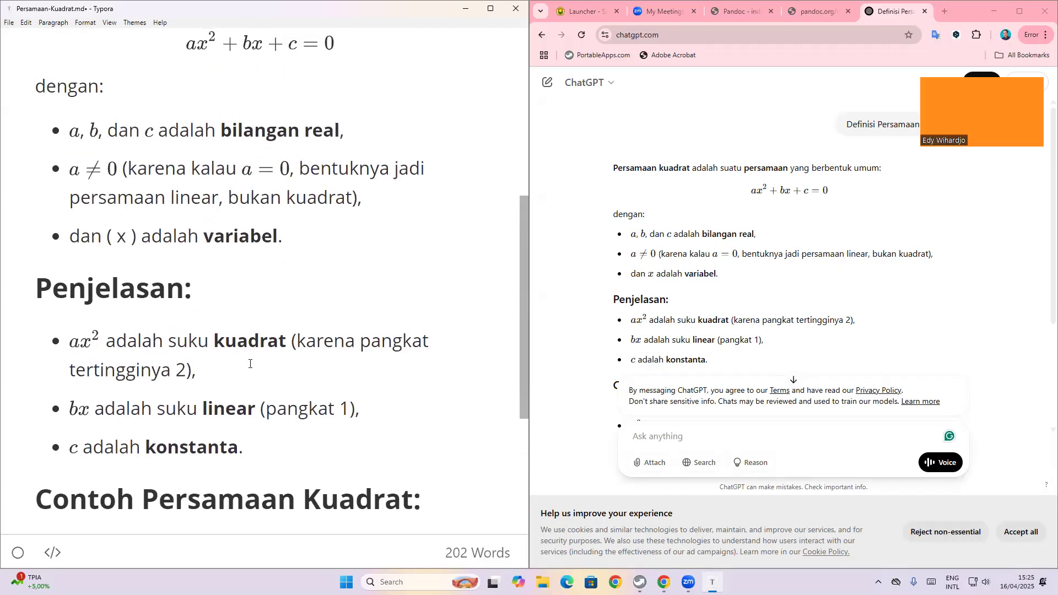
# - Review the converted formulas from the "dengan:" list down to the example equations for any remaining unconverted math
pyautogui.doubleClick(182, 372)
pyautogui.scroll(-4, 185, 378)
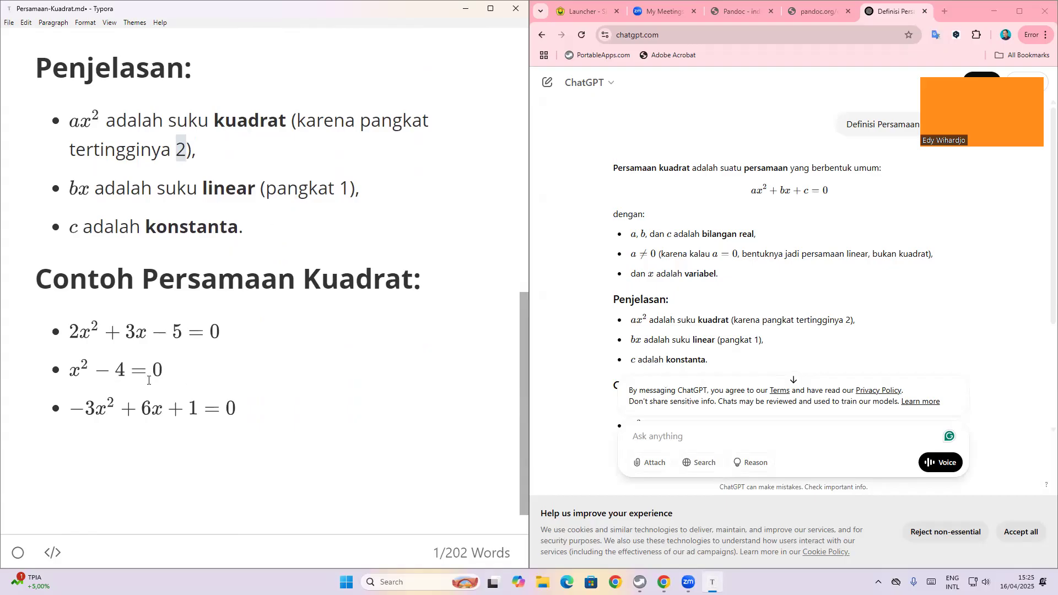
pyautogui.scroll(1, 148, 380)
pyautogui.scroll(-2, 378, 386)
pyautogui.scroll(8, 377, 388)
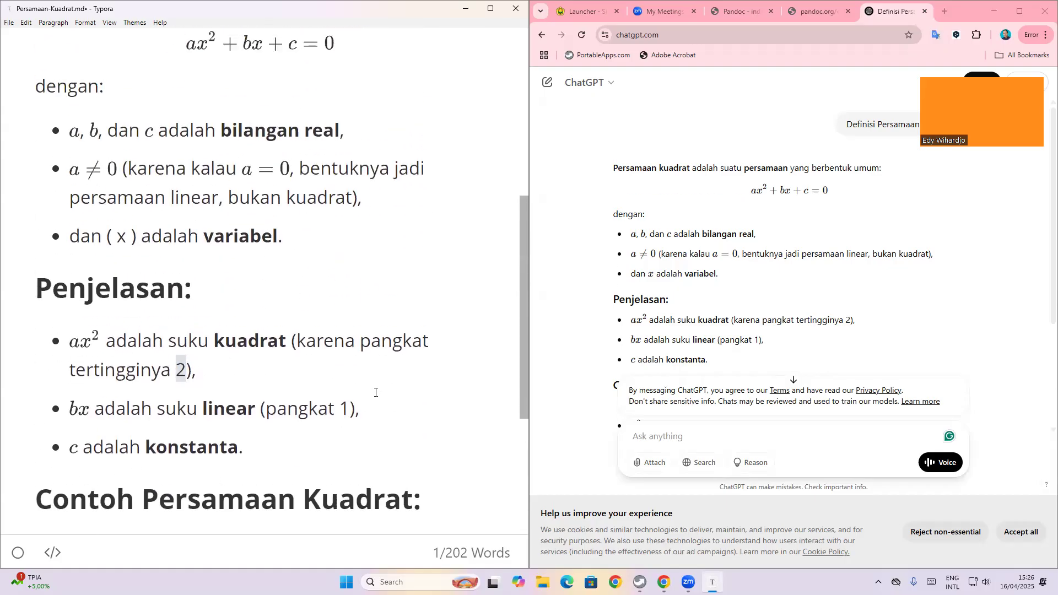
pyautogui.scroll(-3, 376, 393)
pyautogui.scroll(1, 376, 393)
pyautogui.scroll(-5, 375, 392)
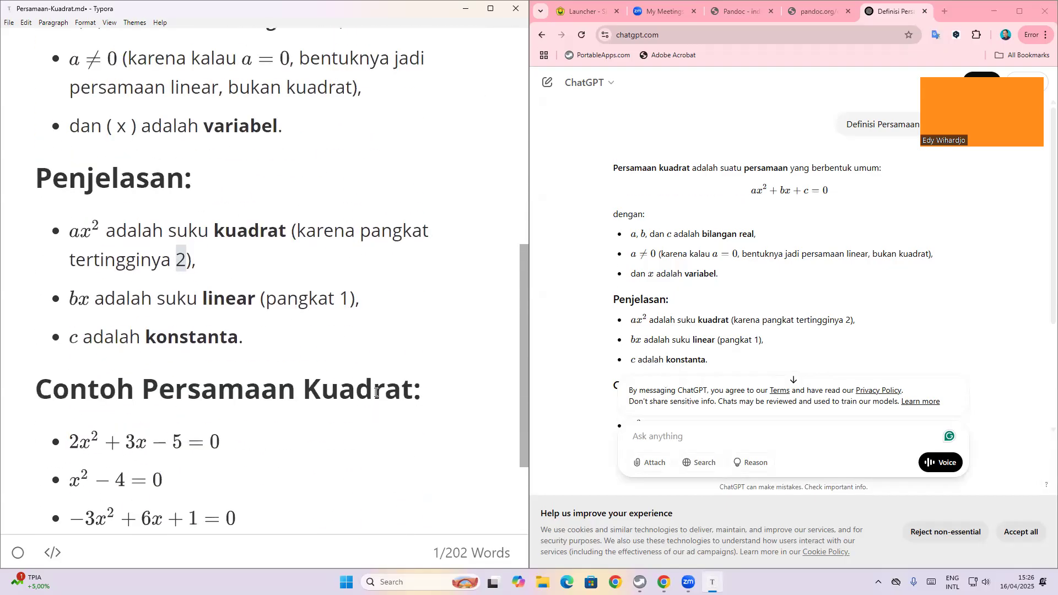
pyautogui.click(81, 415)
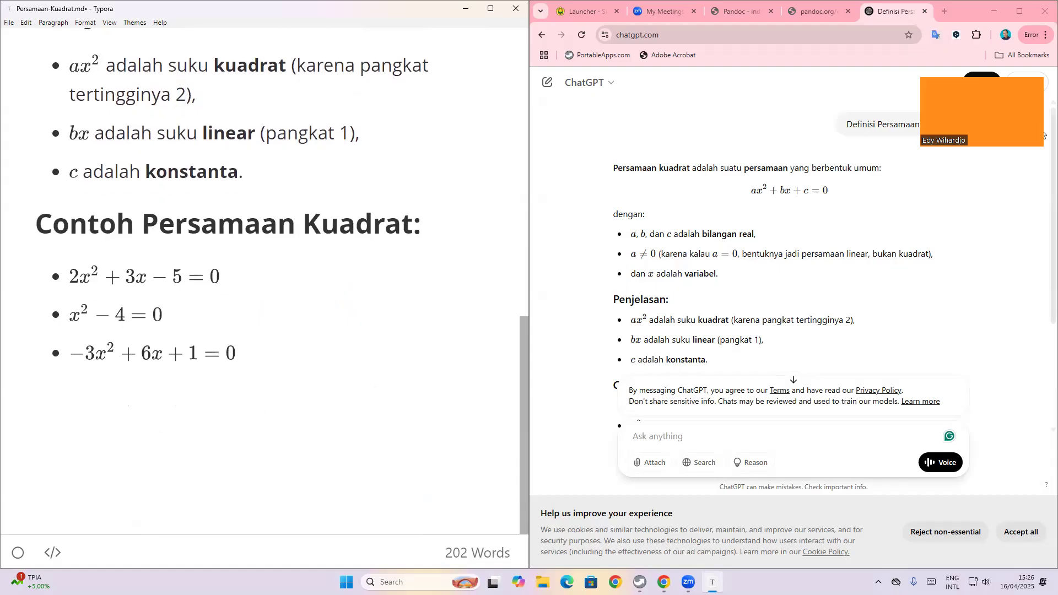
# - Try asking ChatGPT for an image with the prompt "Gambarkan segitiga ABC sederhana dengan warna solid biru transparan format file PNG"
pyautogui.click(702, 434)
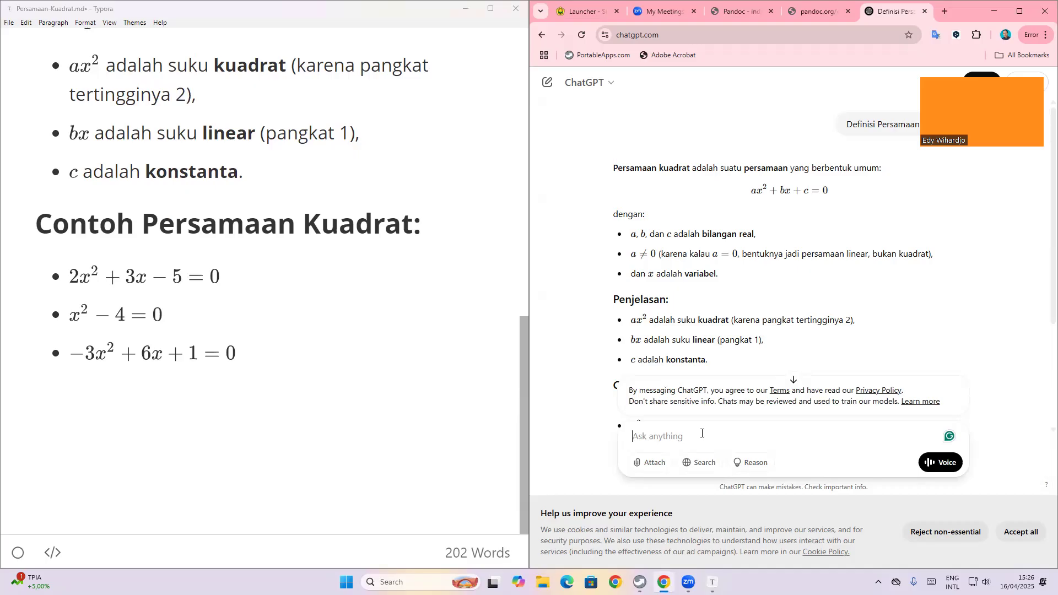
pyautogui.write('Ga')
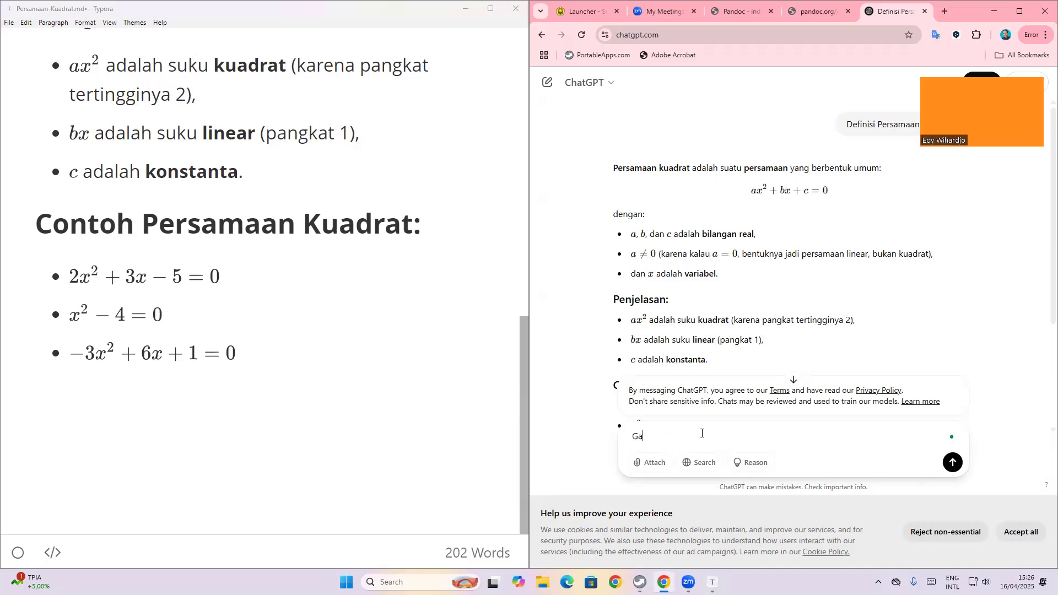
pyautogui.write('mbarkan grafik p')
pyautogui.press('BackSpace')
pyautogui.press('BackSpace')
pyautogui.press('BackSpace')
pyautogui.press('BackSpace')
pyautogui.press('BackSpace')
pyautogui.press('BackSpace')
pyautogui.press('BackSpace')
pyautogui.press('BackSpace')
pyautogui.write('segitiga')
pyautogui.write('ABC sederhana dengan war')
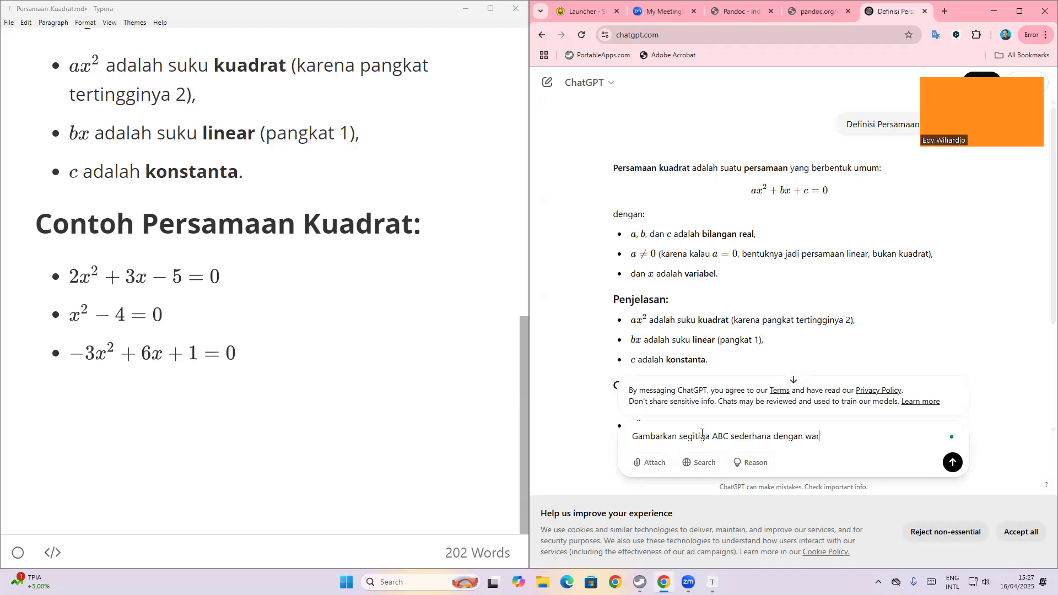
pyautogui.write('na solid biru transparan')
pyautogui.write('formAt file PNG')
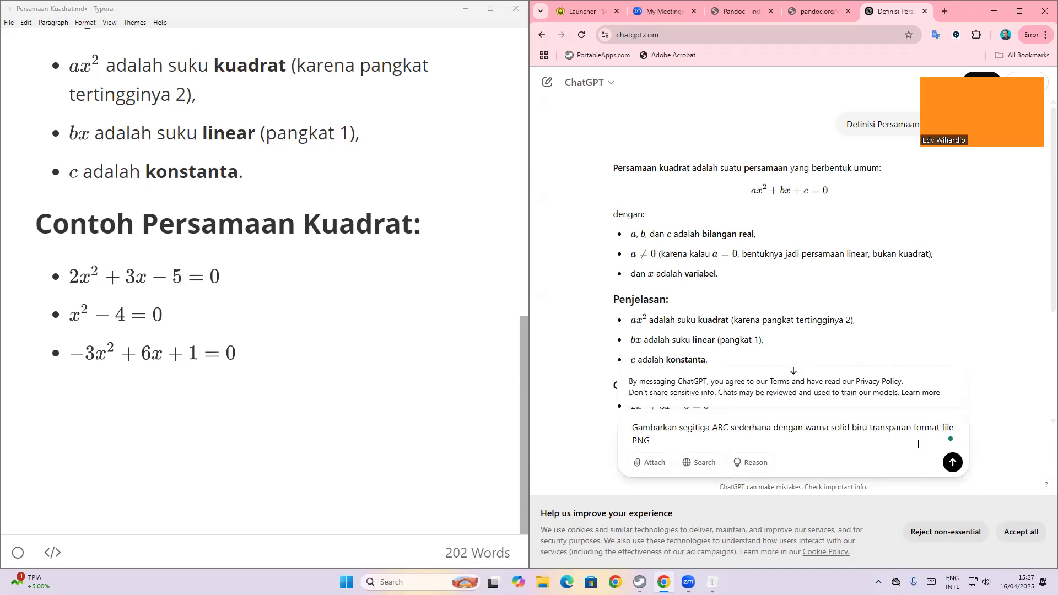
pyautogui.click(950, 467)
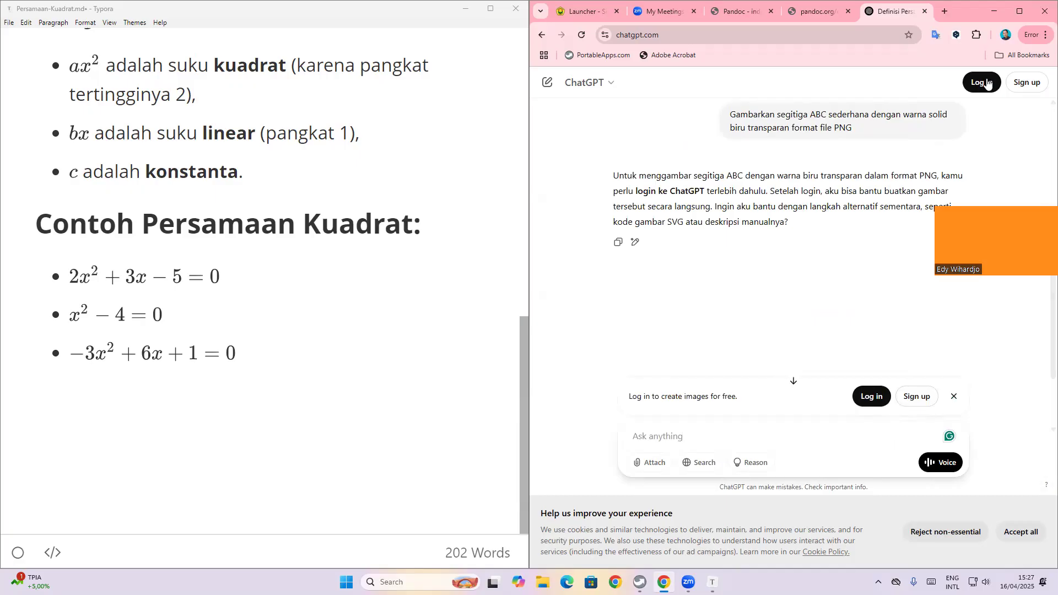
# - Log in to ChatGPT with the Google account and open a new empty chat
pyautogui.click(982, 83)
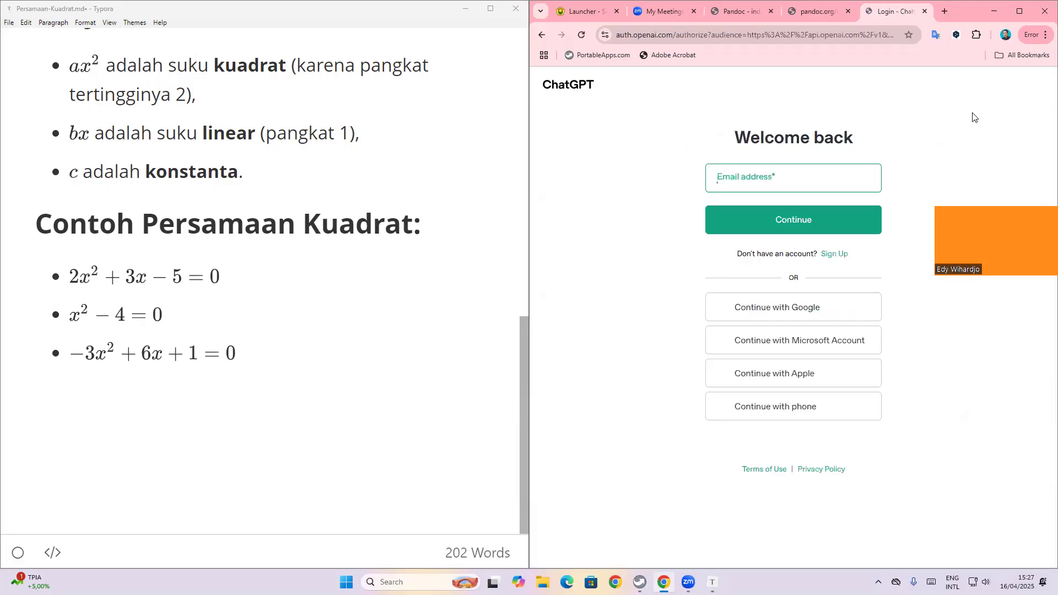
pyautogui.click(805, 308)
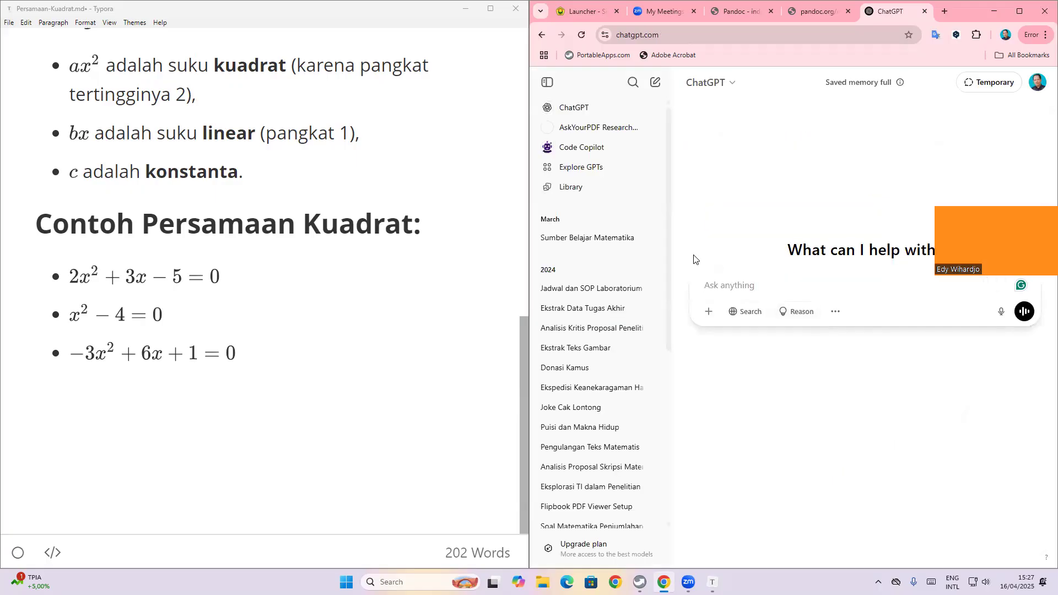
pyautogui.click(617, 238)
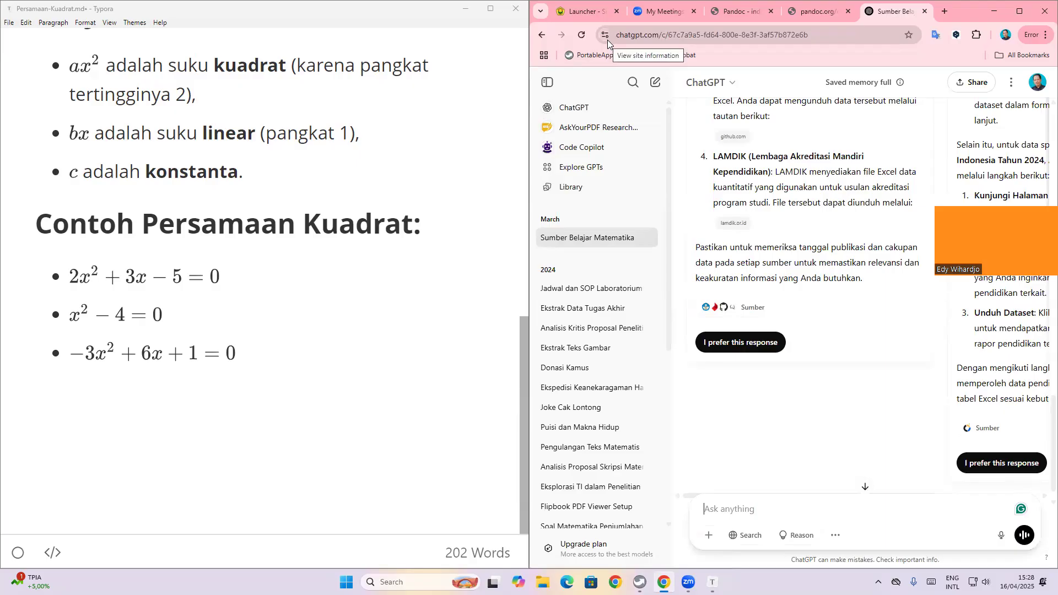
pyautogui.click(588, 110)
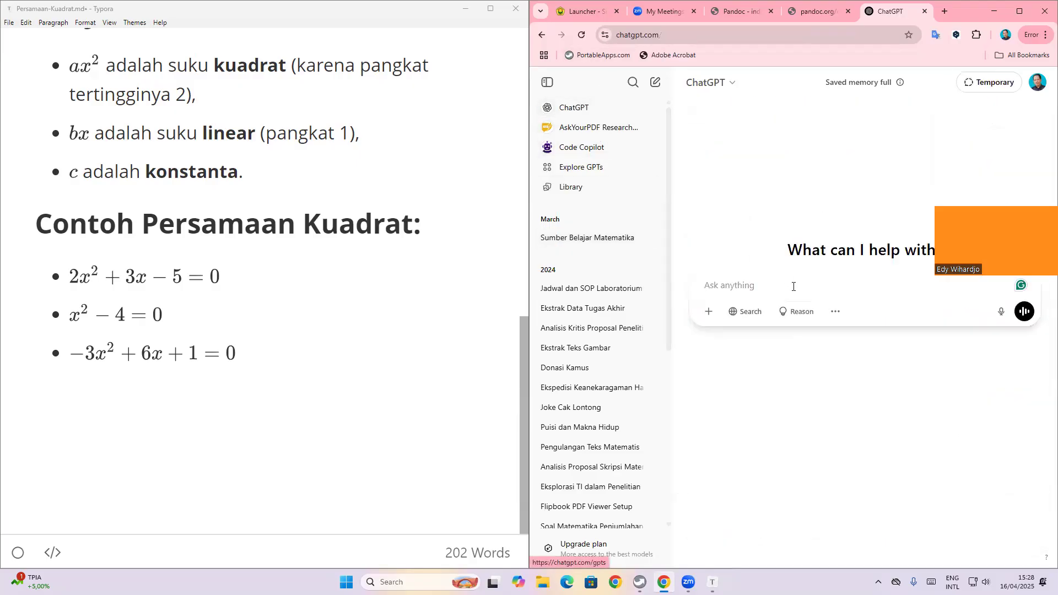
# - Send ChatGPT the prompt "Buat gambar segitiga sederhana ABC dengan warna solid biru muda format file PNG"
pyautogui.write('Buat gambar segitiga sederhana ABC')
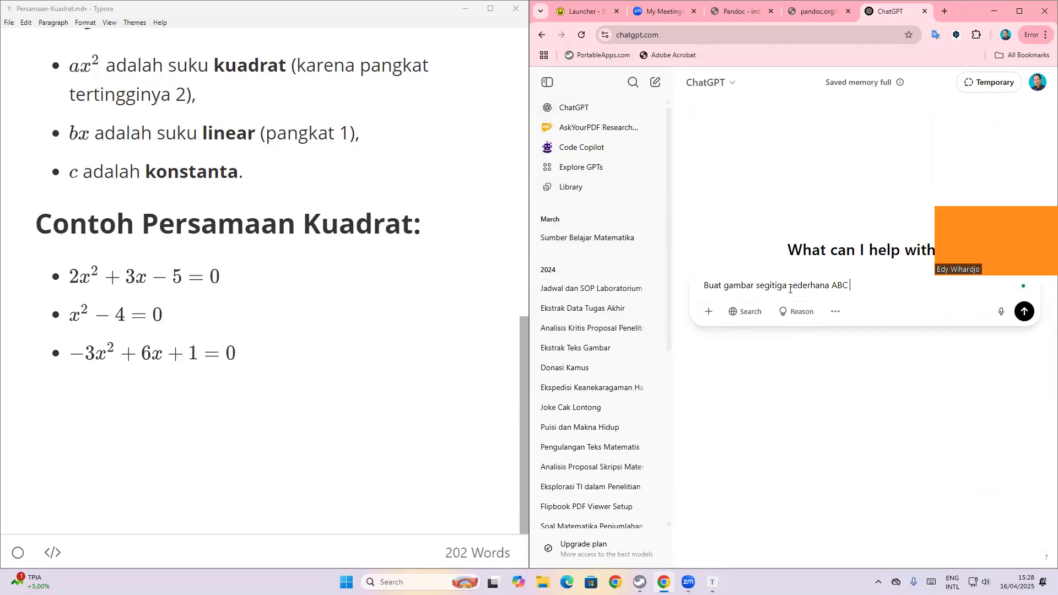
pyautogui.write(' dengan warna solid biru muda')
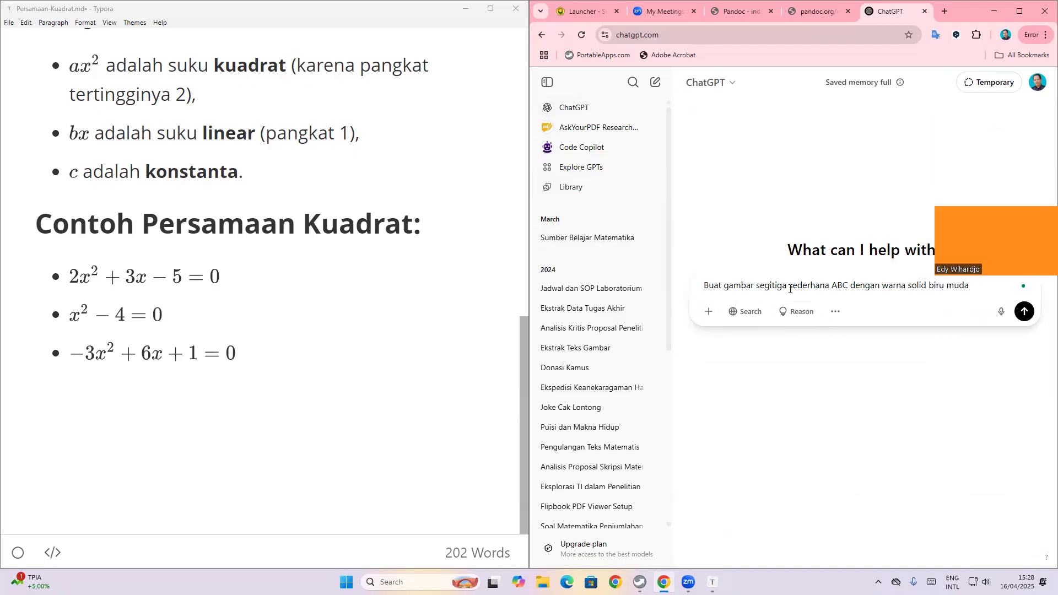
pyautogui.write(' format file PNG')
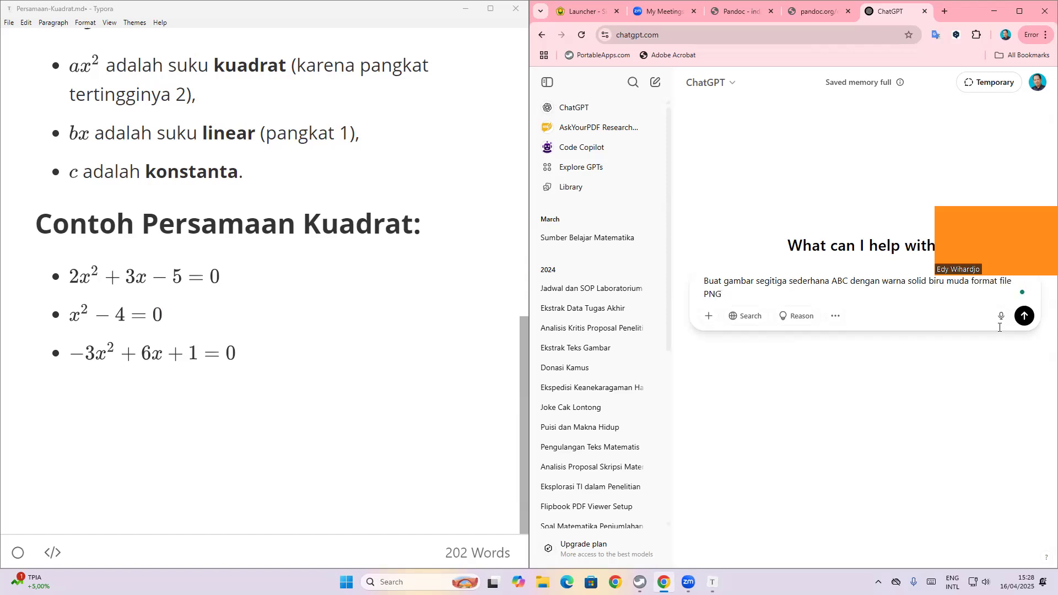
pyautogui.click(1023, 317)
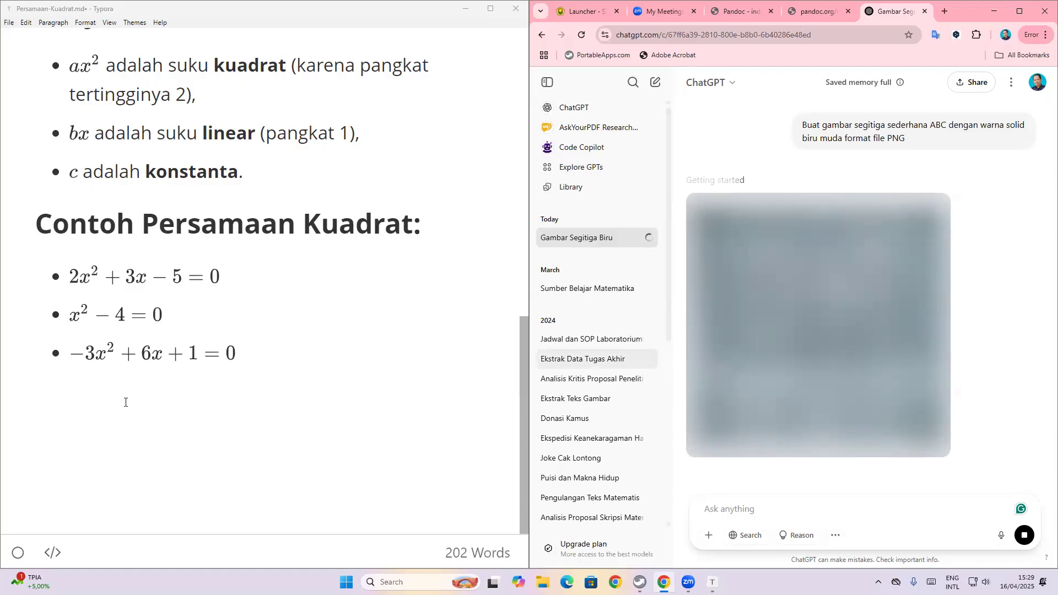
# - Switch to Typora and insert an empty image placeholder on the blank line below the last example equation
pyautogui.click(93, 393)
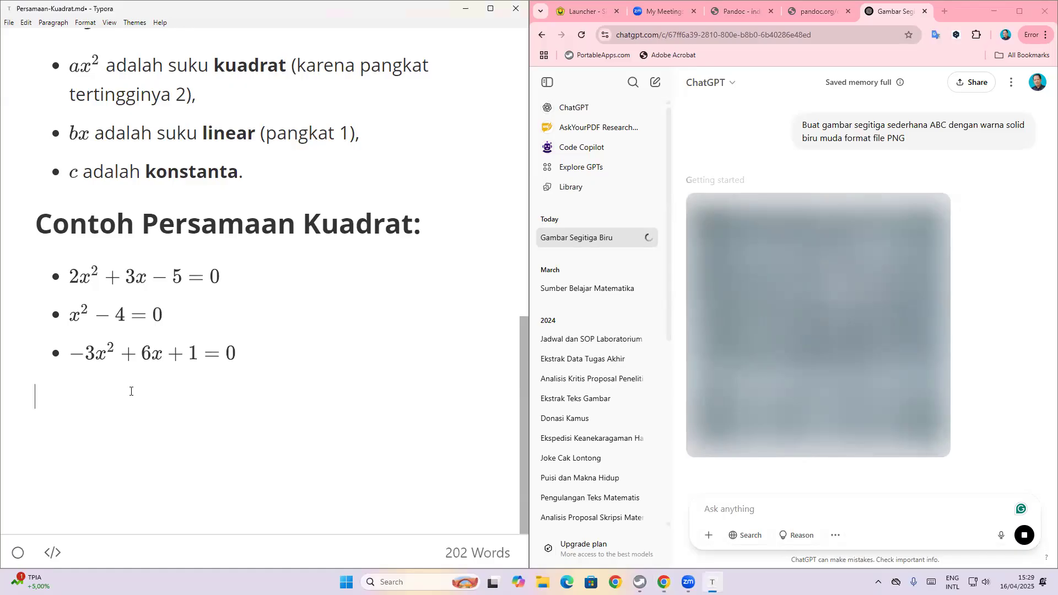
pyautogui.click(54, 23)
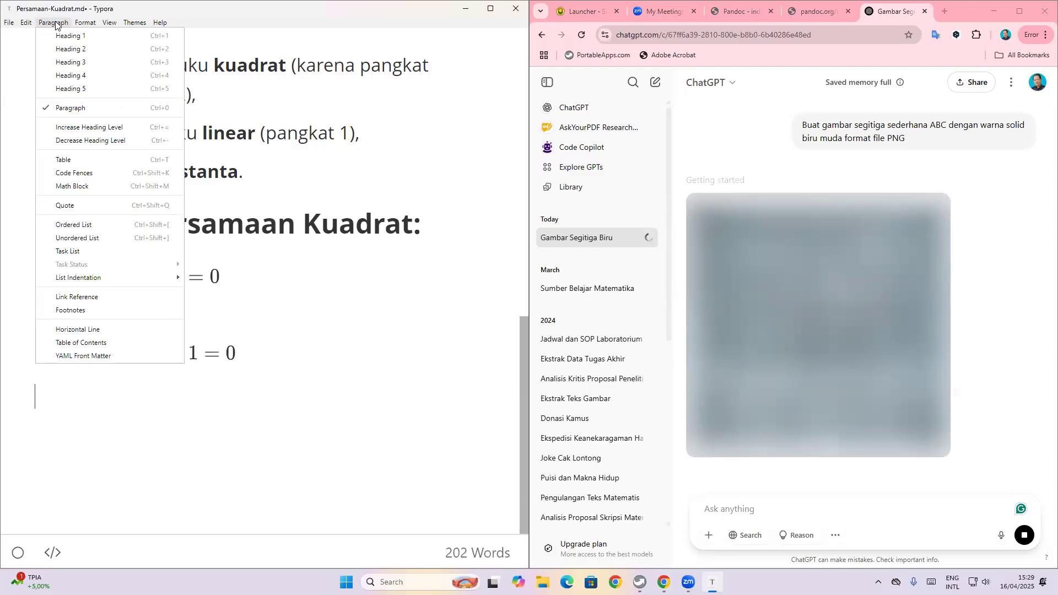
pyautogui.click(54, 22)
pyautogui.click(85, 22)
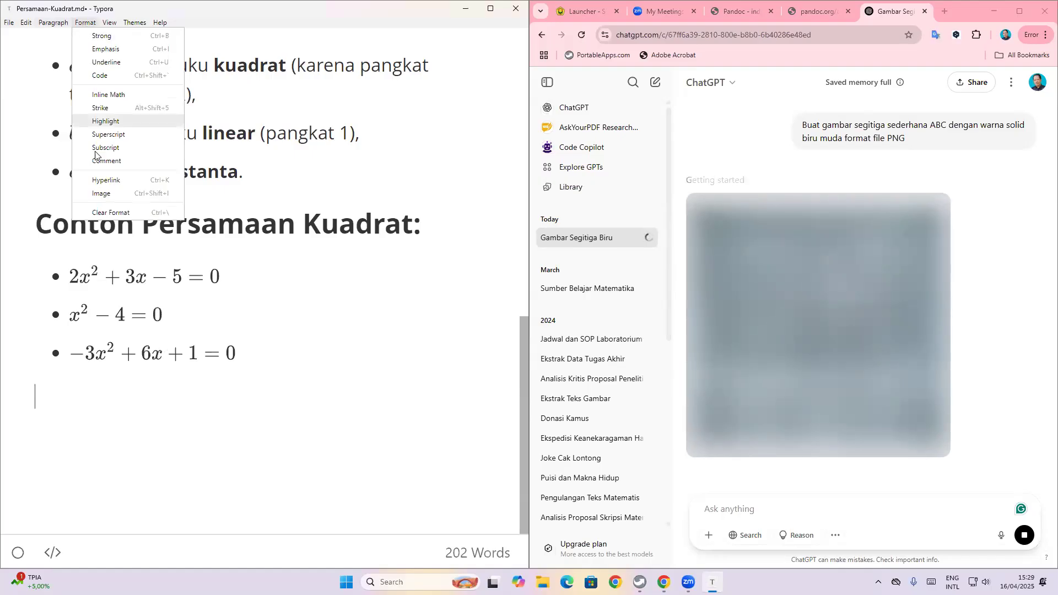
pyautogui.click(163, 195)
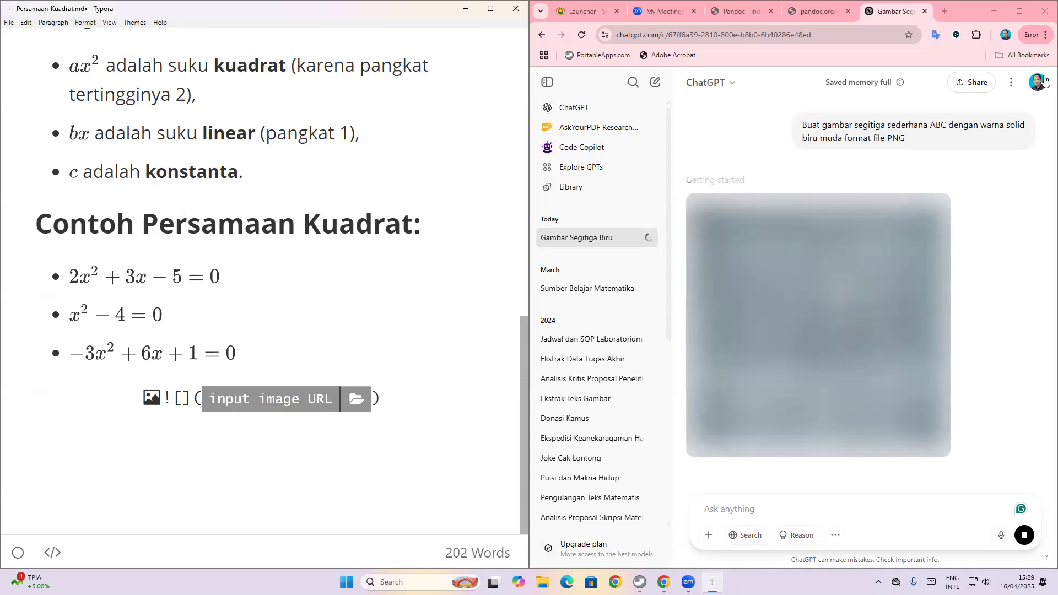
# - Open wikipedia.org in a new browser tab and search it for "gambar segiempat ABCD"
pyautogui.click(943, 13)
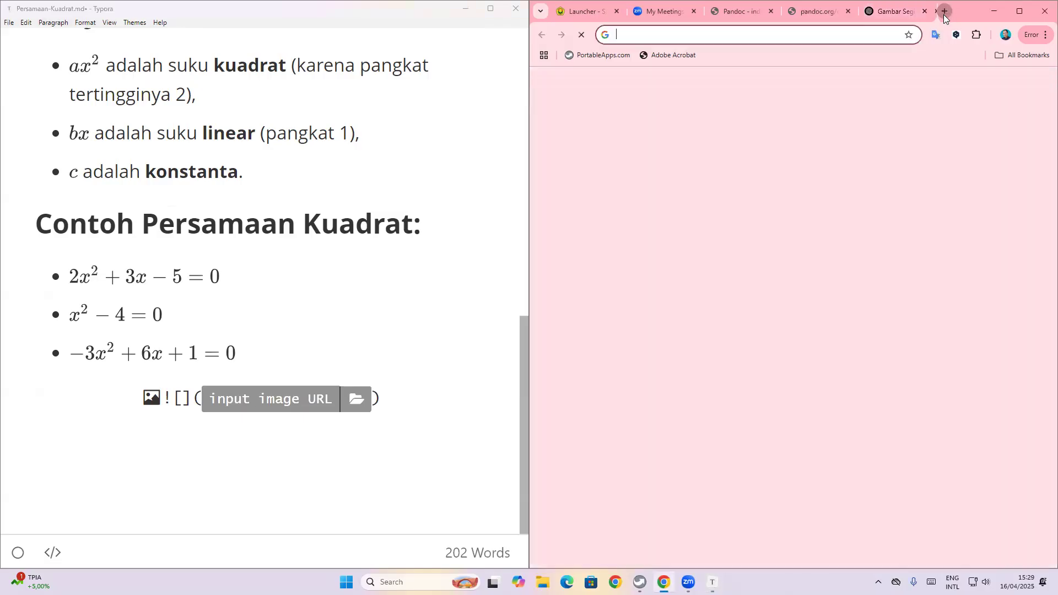
pyautogui.write('wikipedia')
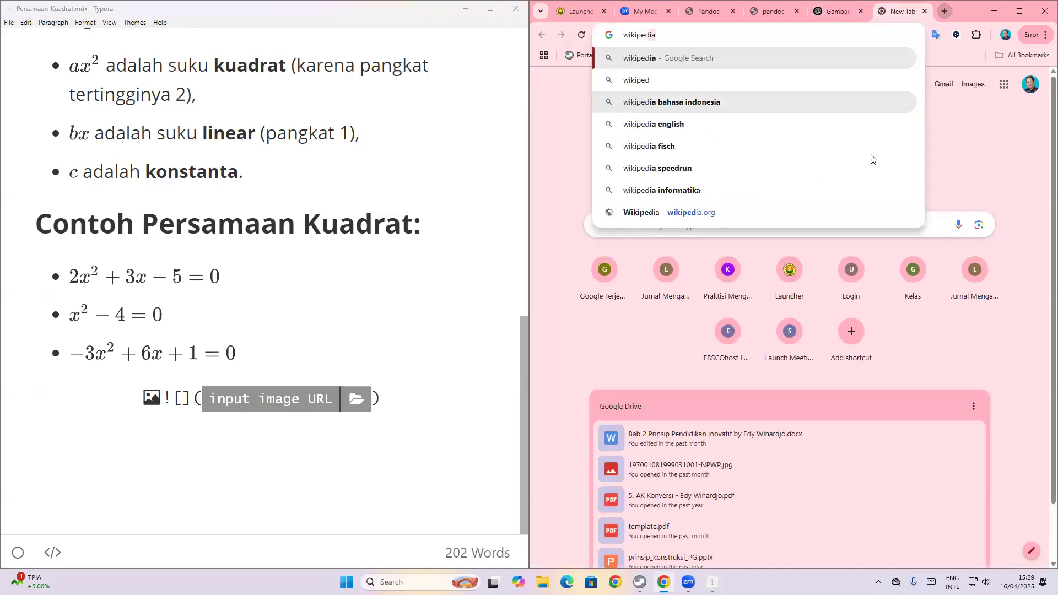
pyautogui.click(686, 213)
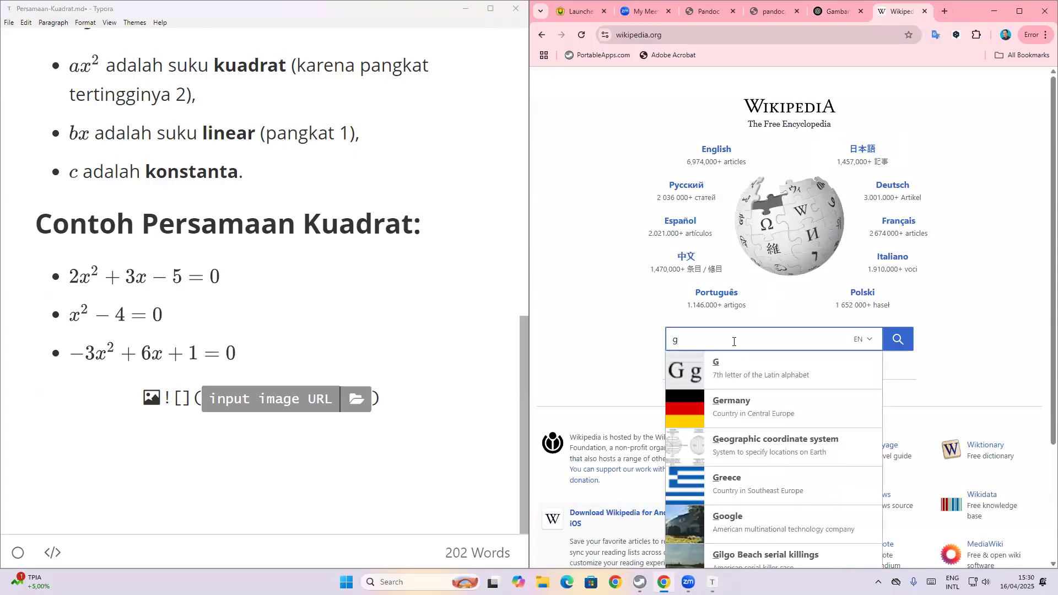
pyautogui.write('ambar')
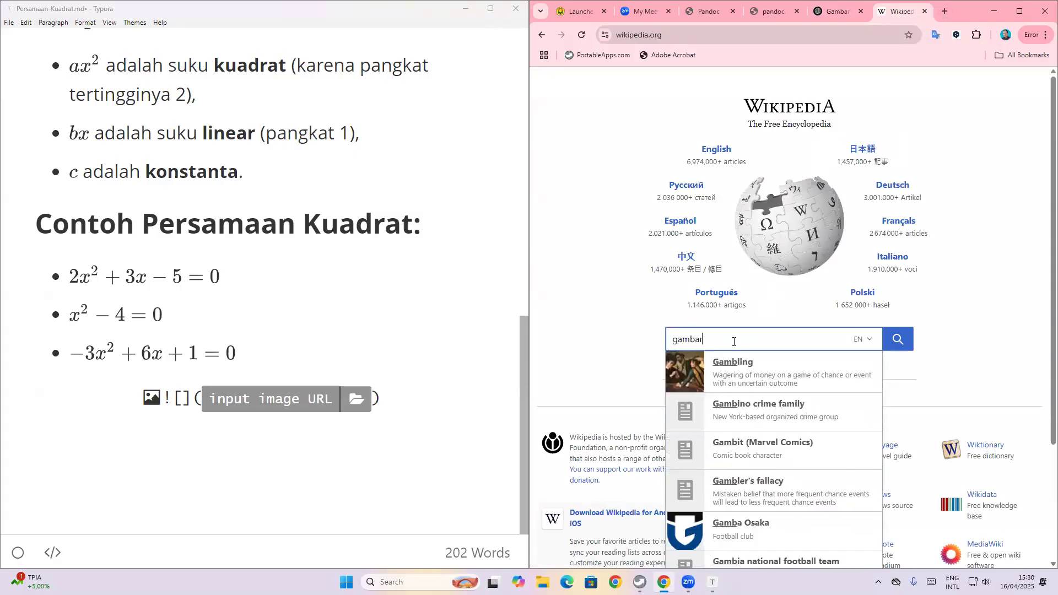
pyautogui.write(' seg')
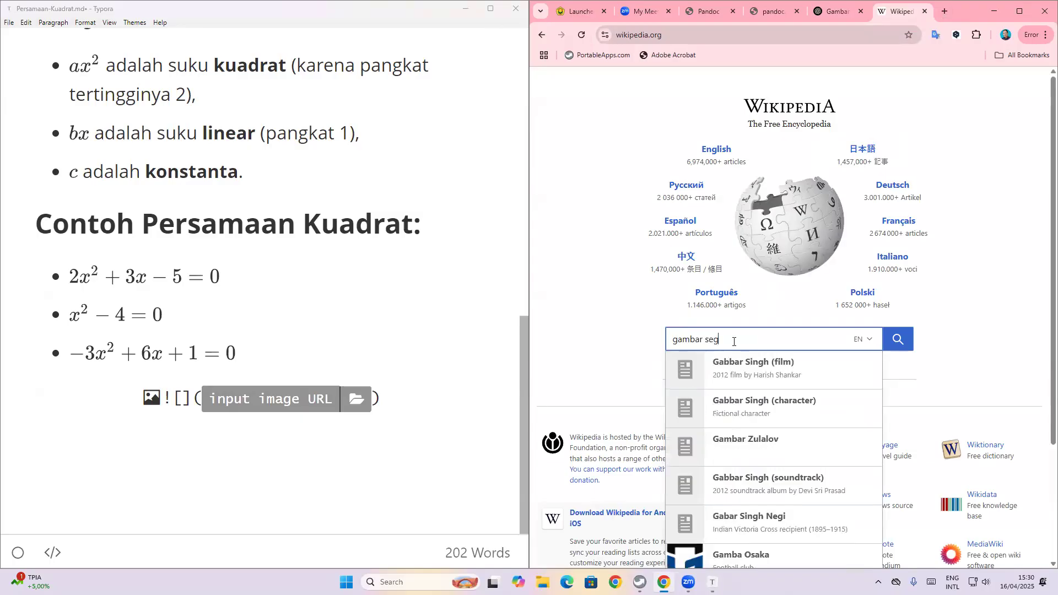
pyautogui.write('iempat')
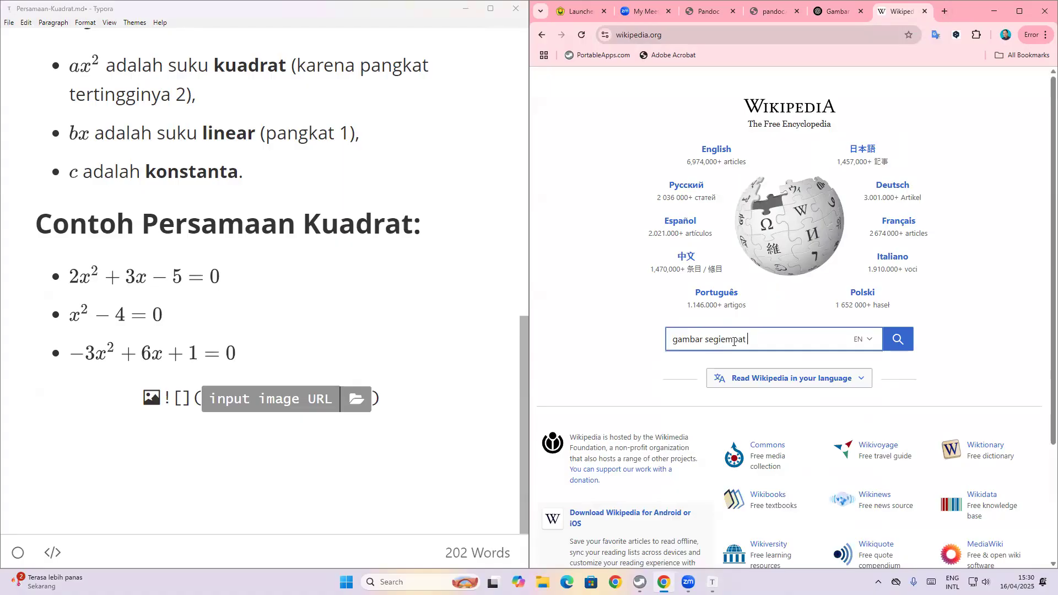
pyautogui.write(' ABCD')
pyautogui.click(899, 340)
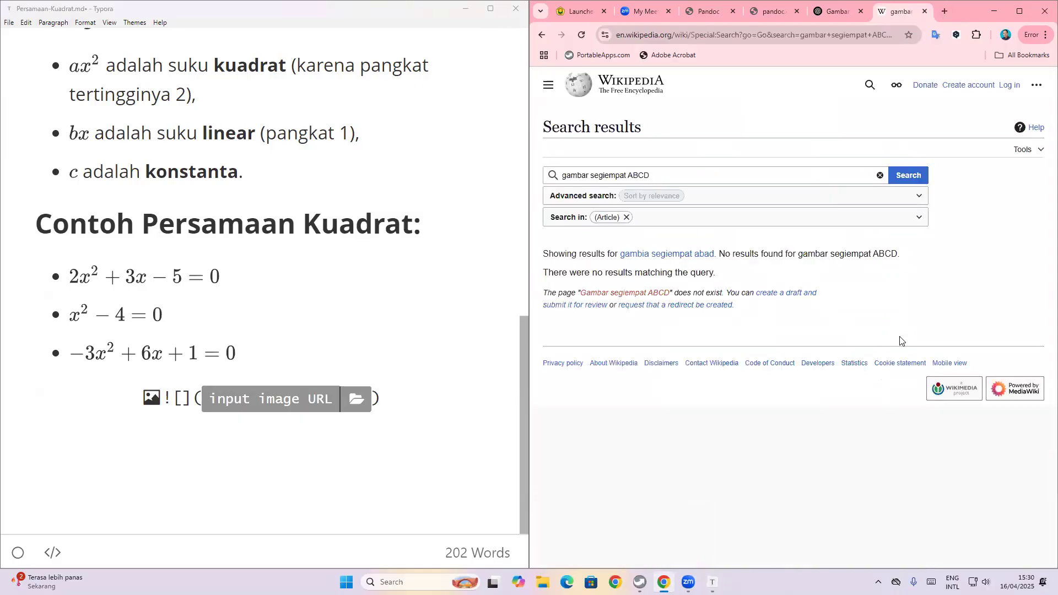
pyautogui.click(909, 175)
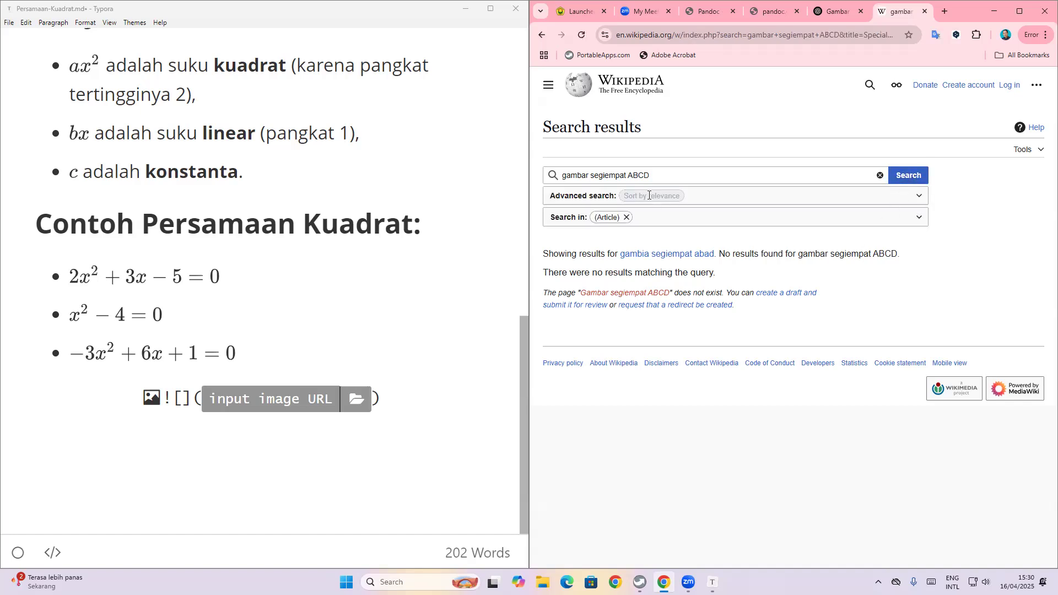
# - Repeat the Wikipedia search limited to the png file type, and follow the suggested query "gambia segiempat abad filemime:image/png"
pyautogui.click(918, 196)
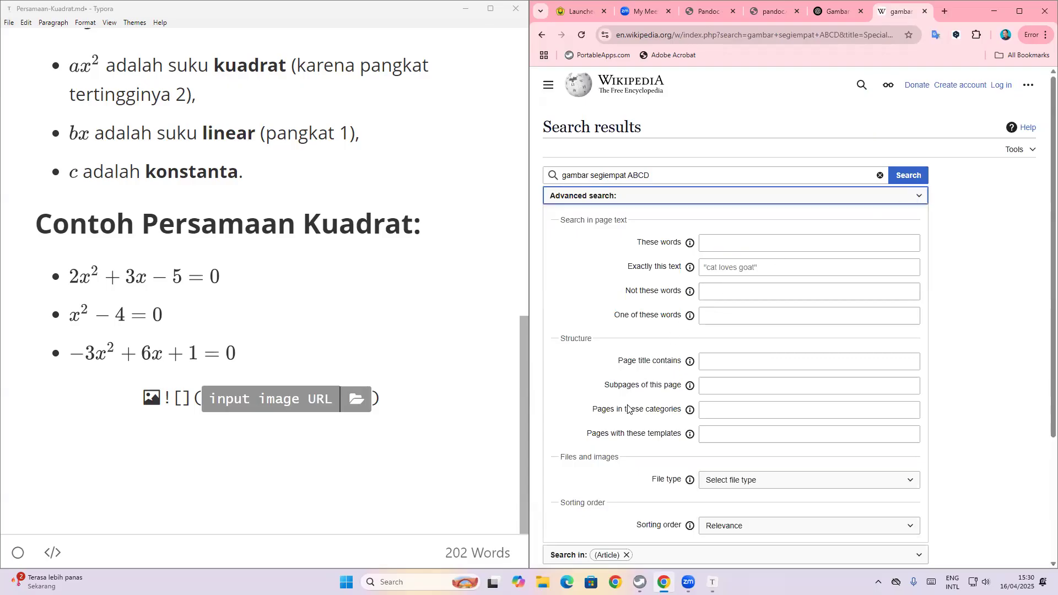
pyautogui.click(874, 482)
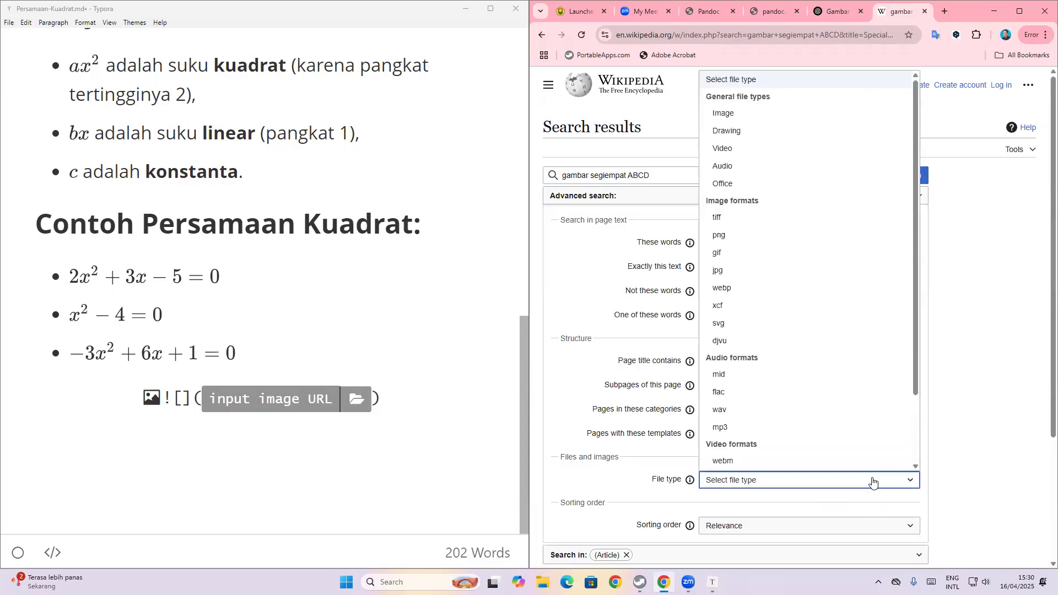
pyautogui.click(765, 241)
pyautogui.scroll(-4, 941, 439)
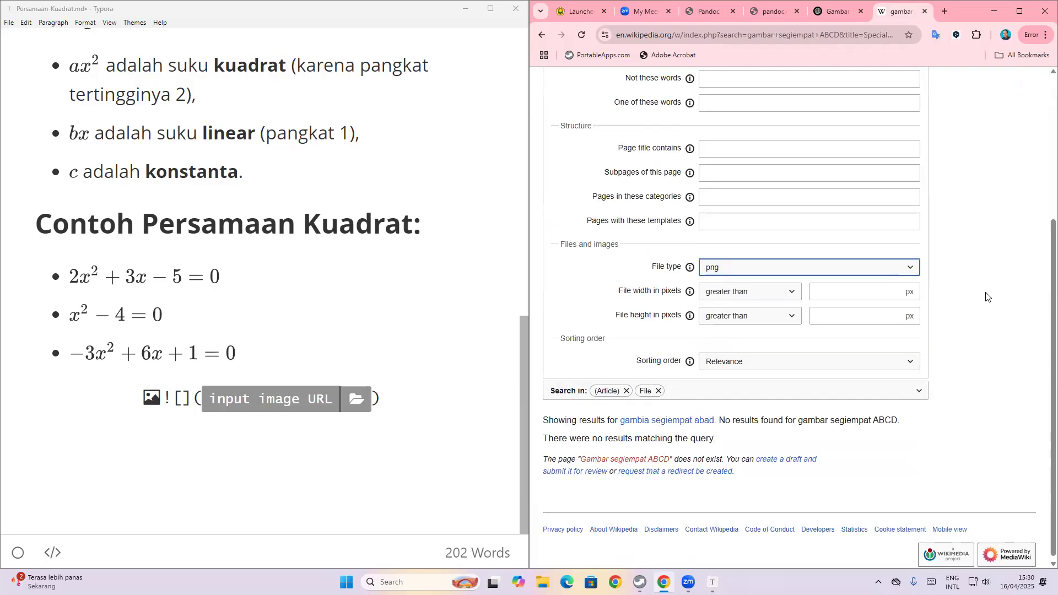
pyautogui.scroll(4, 987, 297)
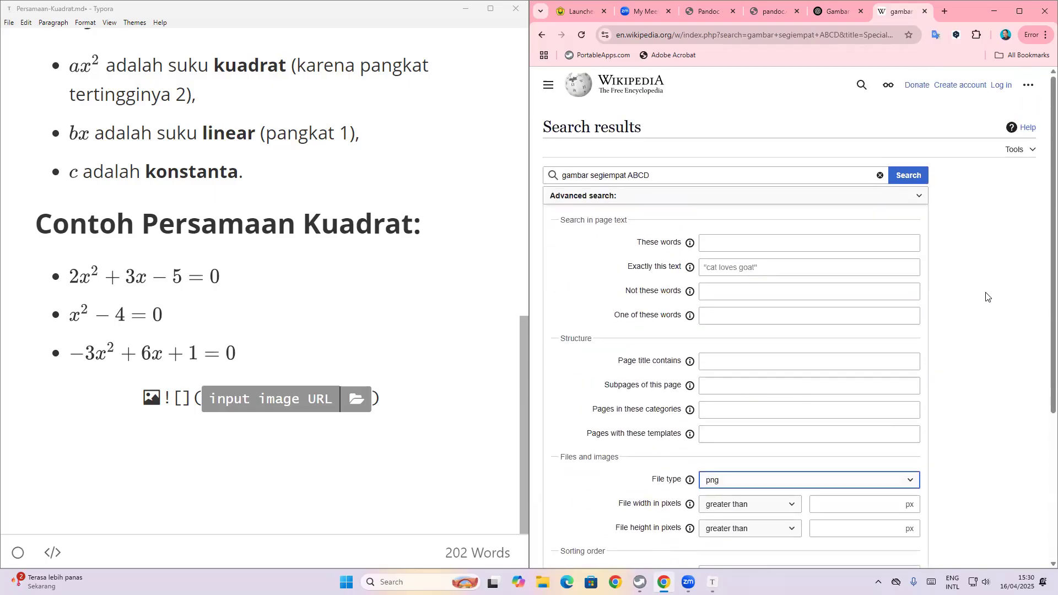
pyautogui.click(899, 176)
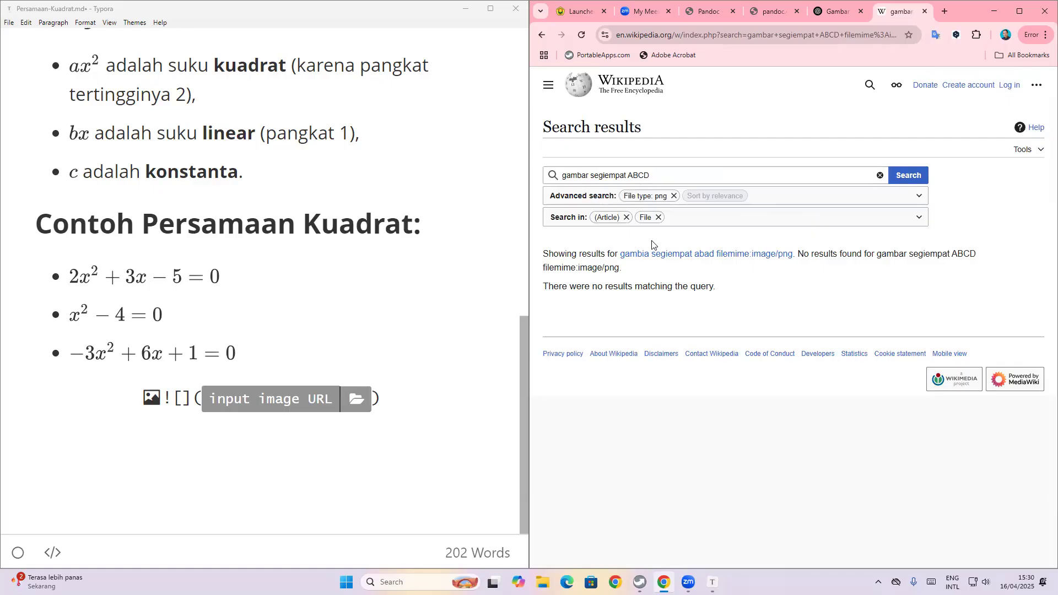
pyautogui.click(676, 257)
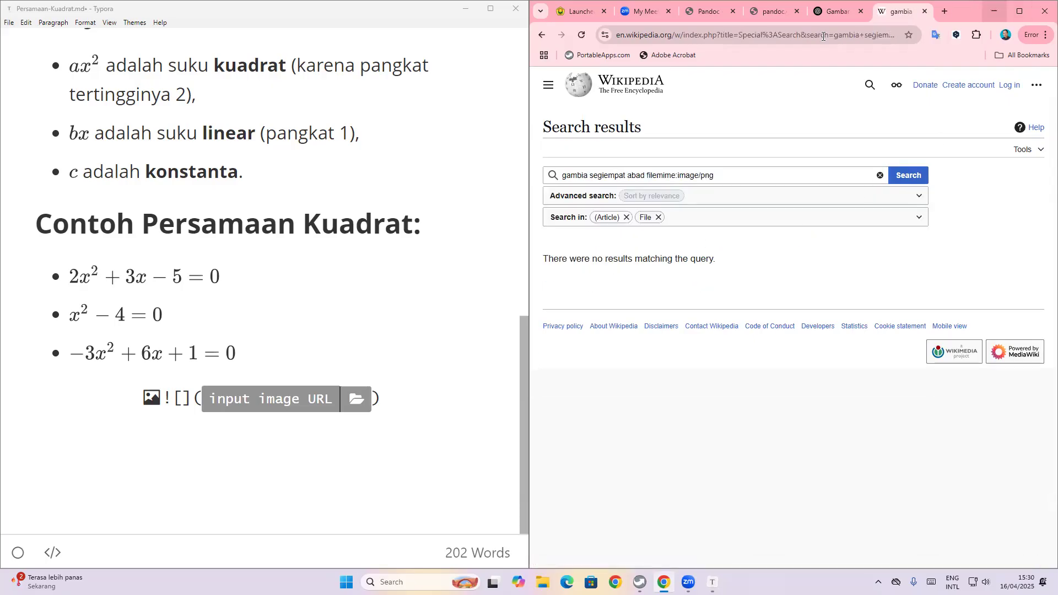
# - Copy the Wikipedia query and search Google in a new tab for "gambar segiempat abad filemime:image/png"
pyautogui.moveTo(720, 172); pyautogui.dragTo(545, 173)
pyautogui.hotkey('ctrl', 'c')
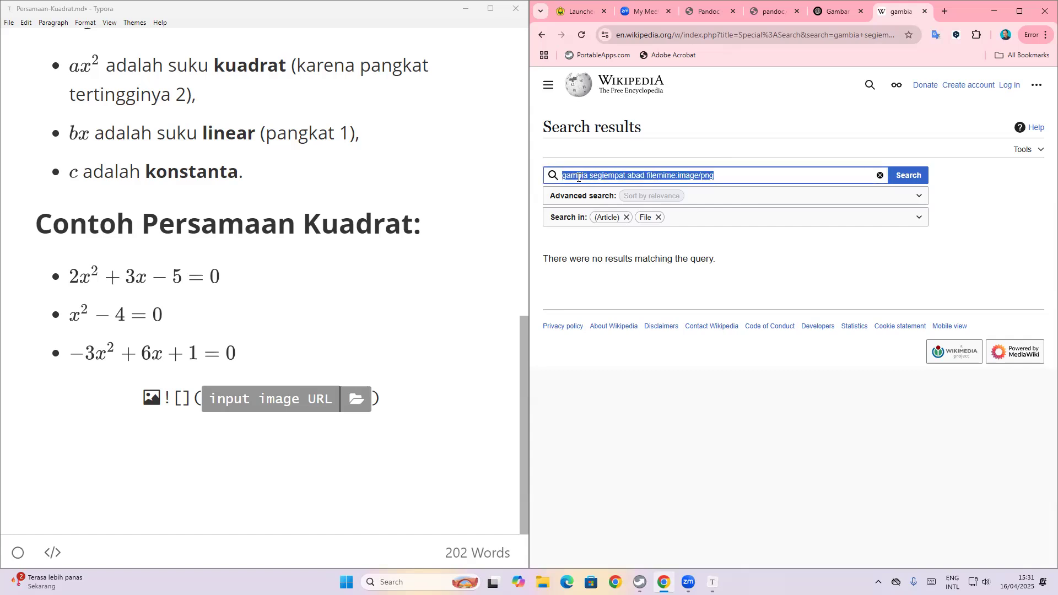
pyautogui.click(944, 11)
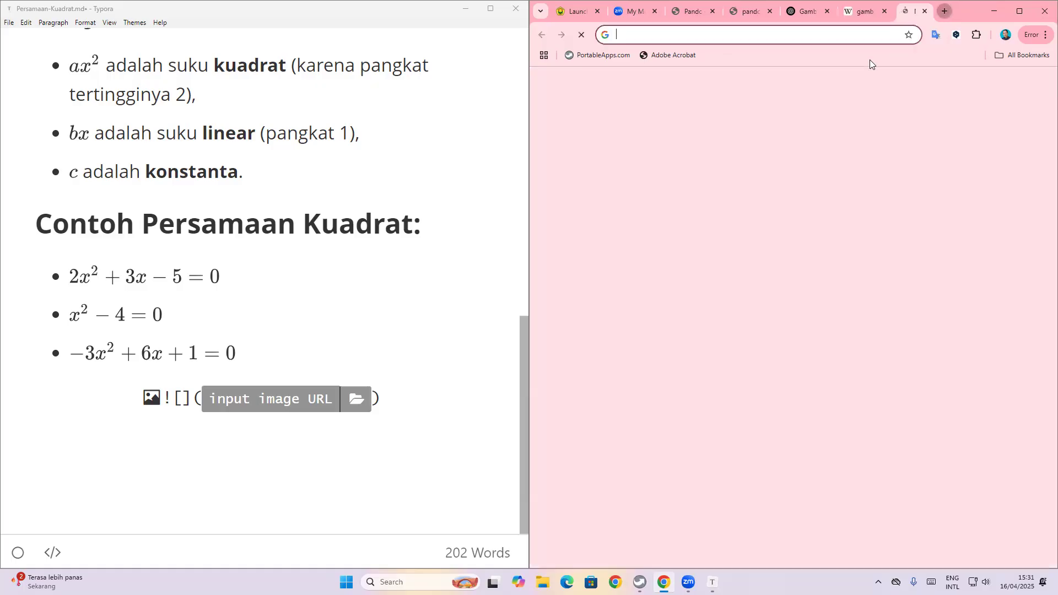
pyautogui.hotkey('ctrl', 'v')
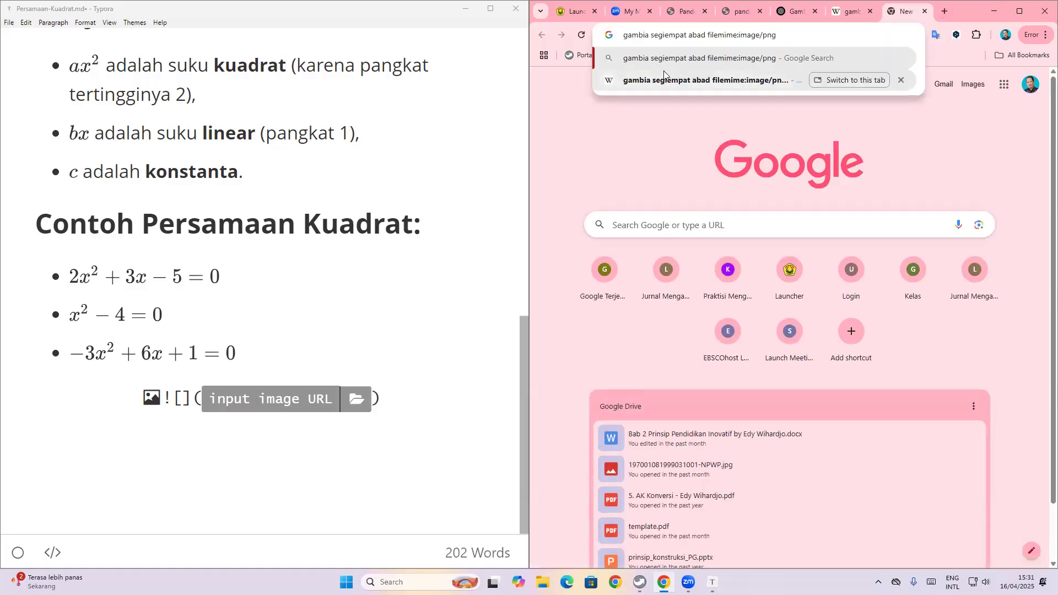
pyautogui.press('Delete')
pyautogui.press('Right')
pyautogui.write('r')
pyautogui.press('Return')
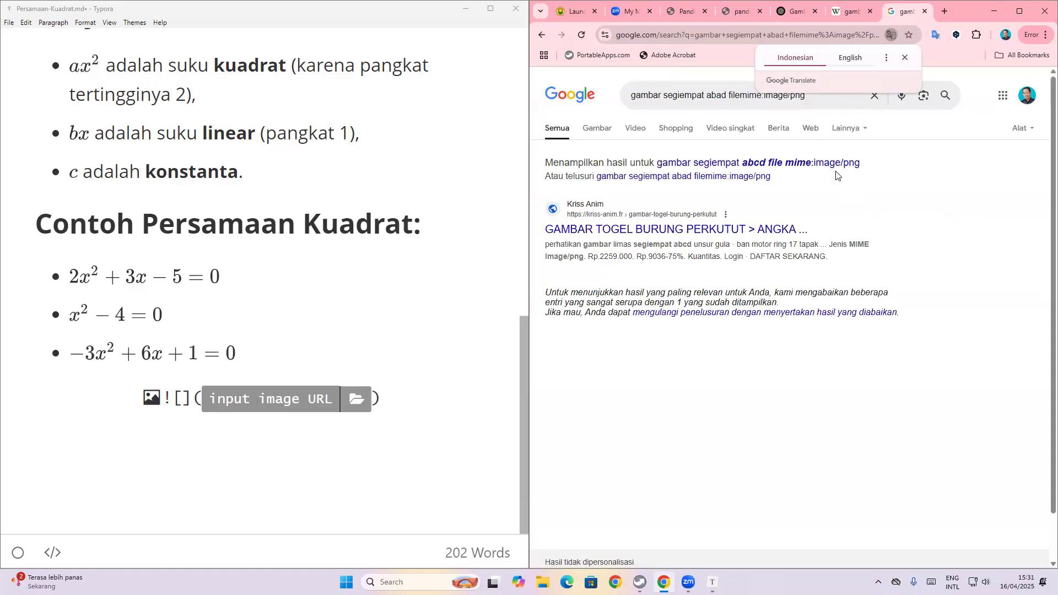
# - Save the blue triangle image from the ChatGPT conversation as the PNG file "segitiga" in the Downloads folder
pyautogui.click(796, 11)
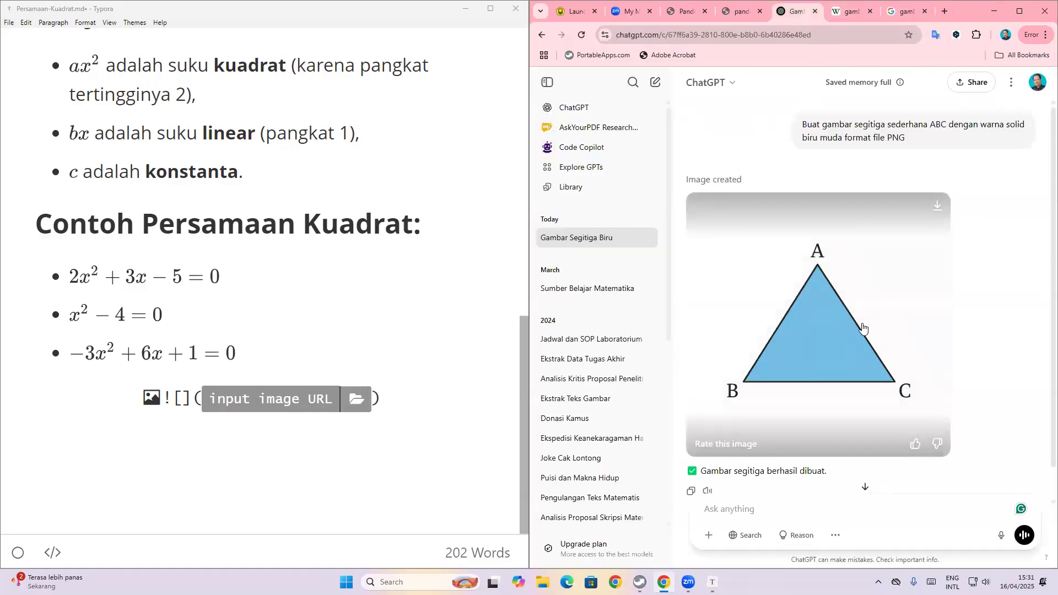
pyautogui.rightClick(862, 327)
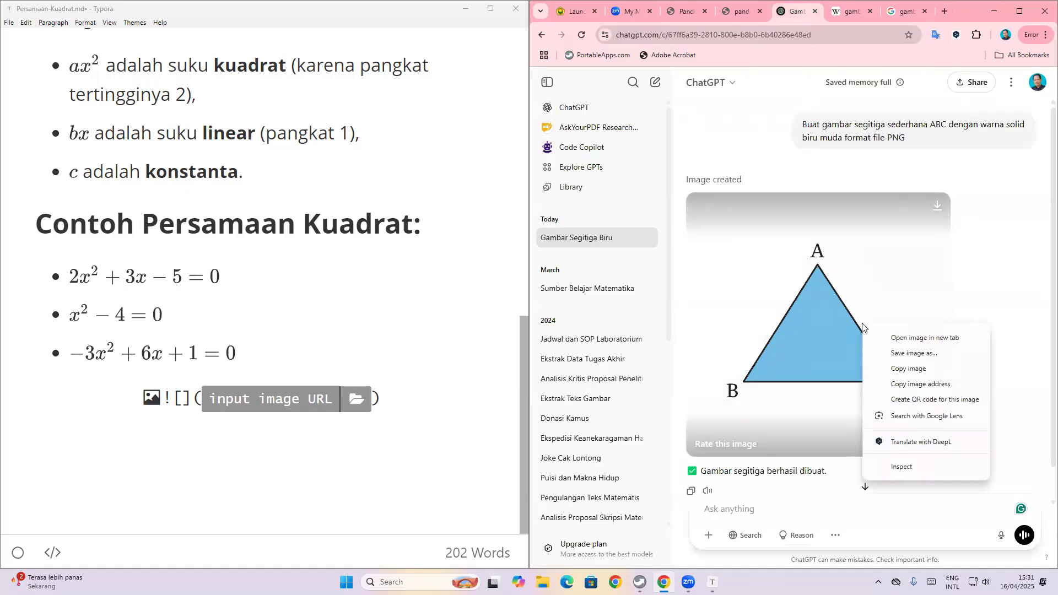
pyautogui.click(913, 355)
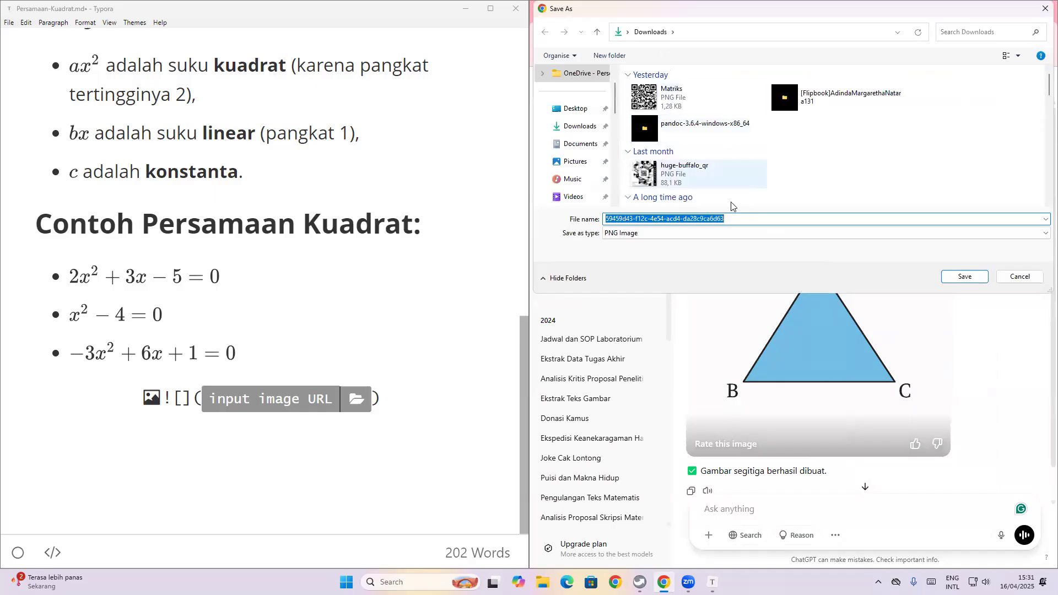
pyautogui.write('segitiga')
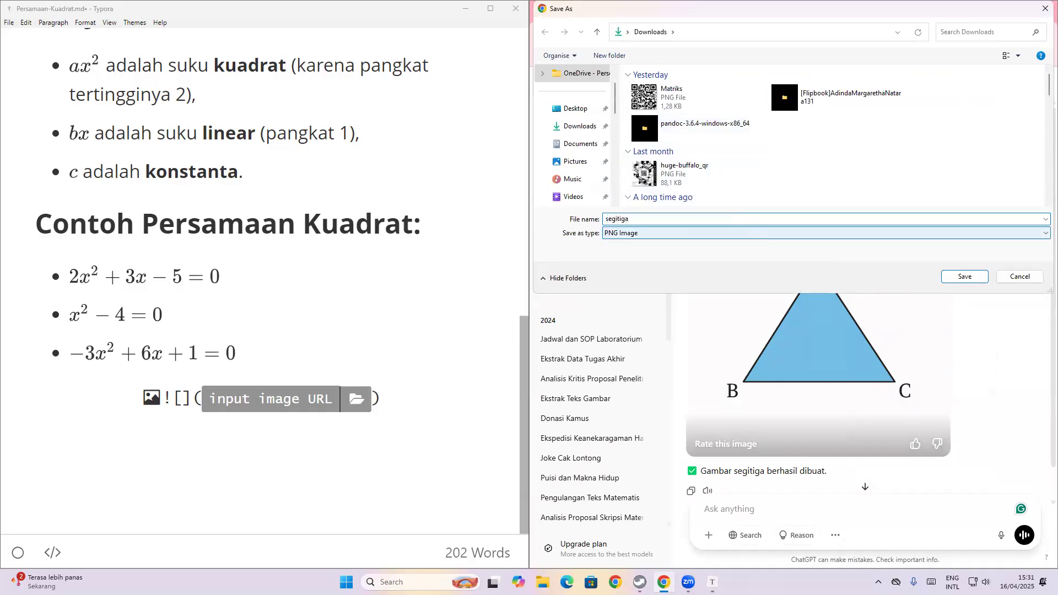
pyautogui.click(965, 277)
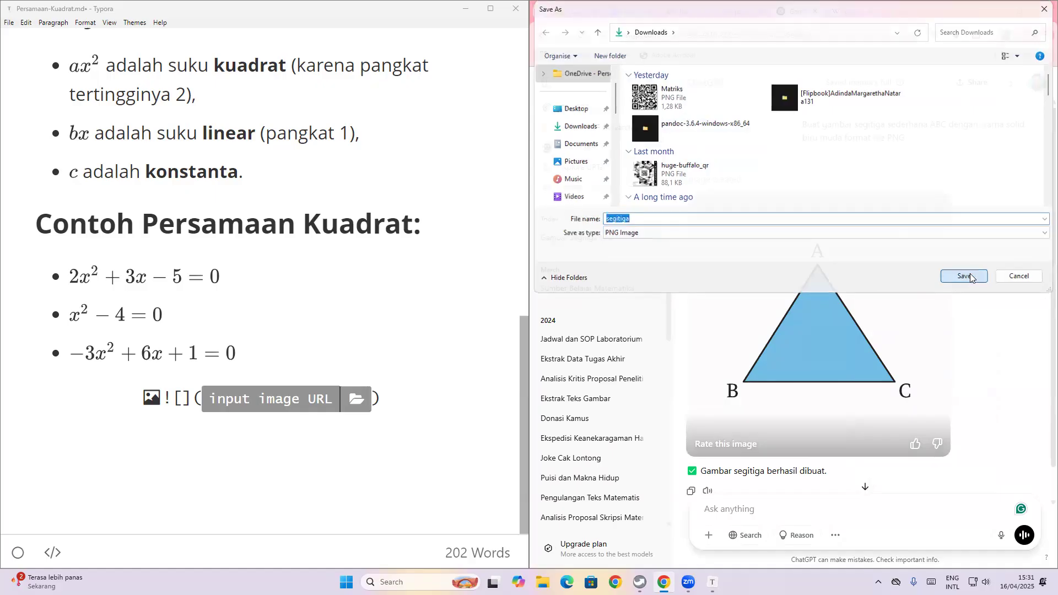
# - Fill the empty image placeholder in Typora with segitiga.png from the Downloads folder and check the rendered triangle
pyautogui.click(356, 399)
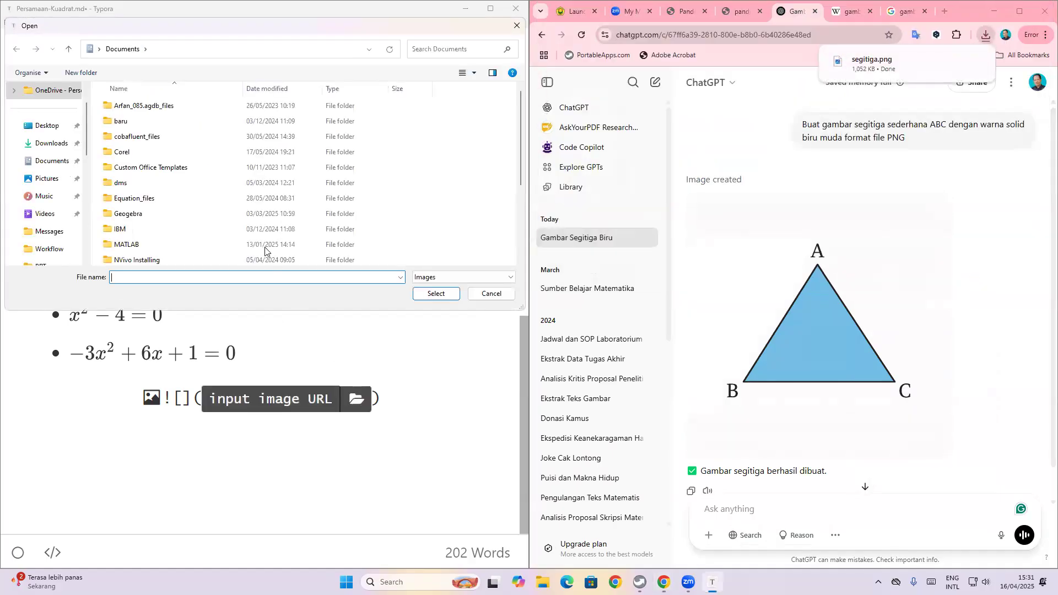
pyautogui.click(49, 143)
pyautogui.click(140, 114)
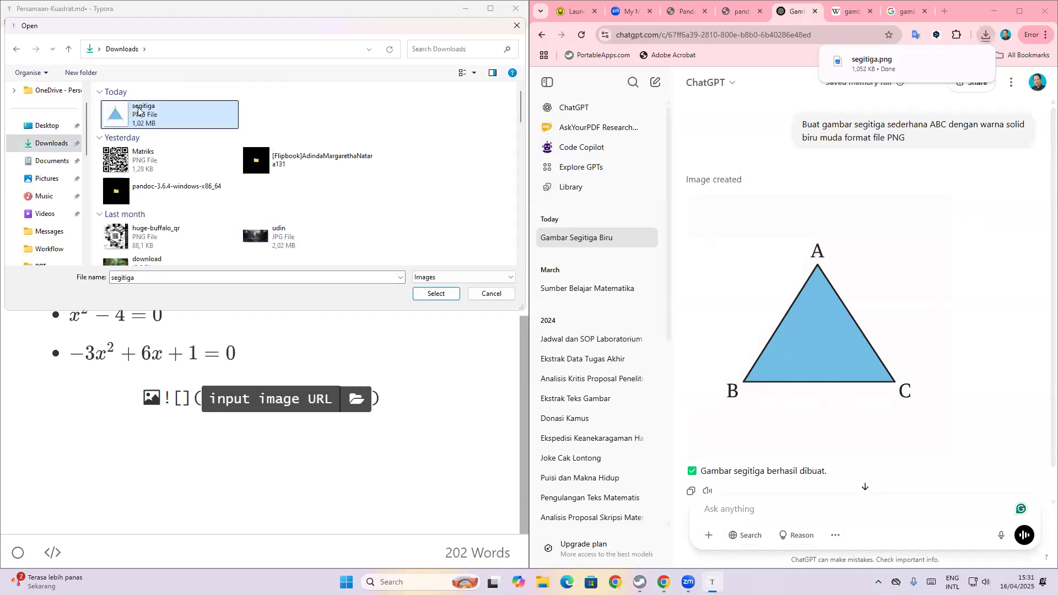
pyautogui.click(432, 294)
pyautogui.scroll(-5, 354, 356)
pyautogui.scroll(-1, 355, 356)
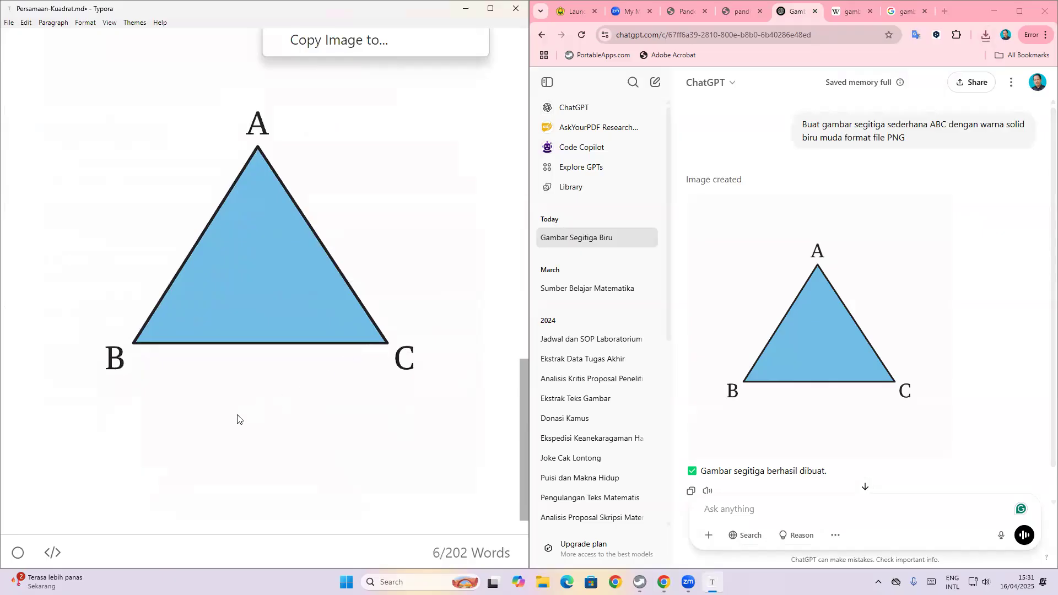
pyautogui.click(223, 422)
pyautogui.scroll(-2, 108, 480)
pyautogui.scroll(6, 166, 425)
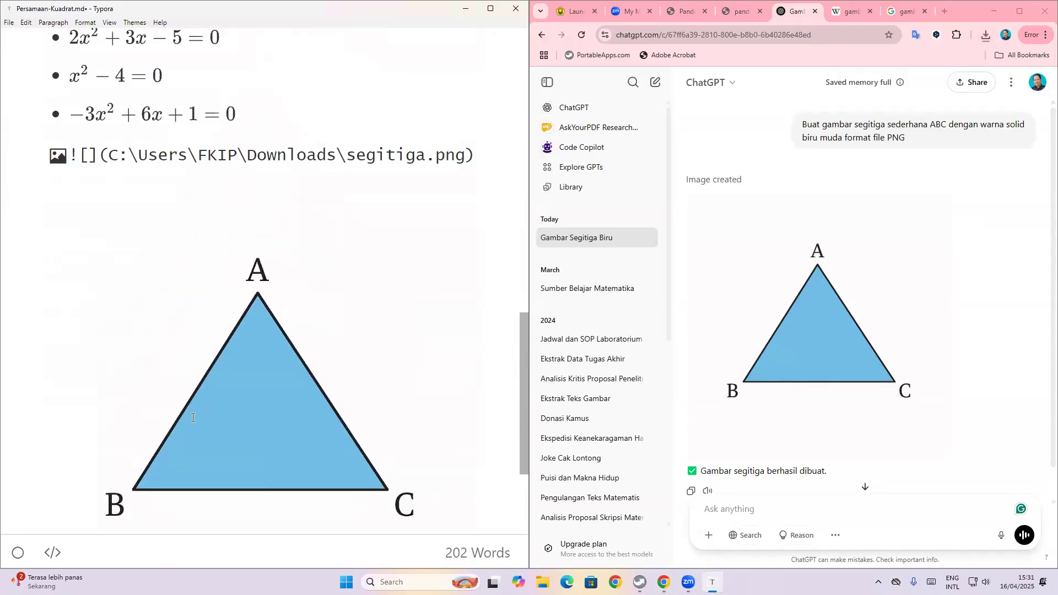
pyautogui.scroll(-3, 193, 420)
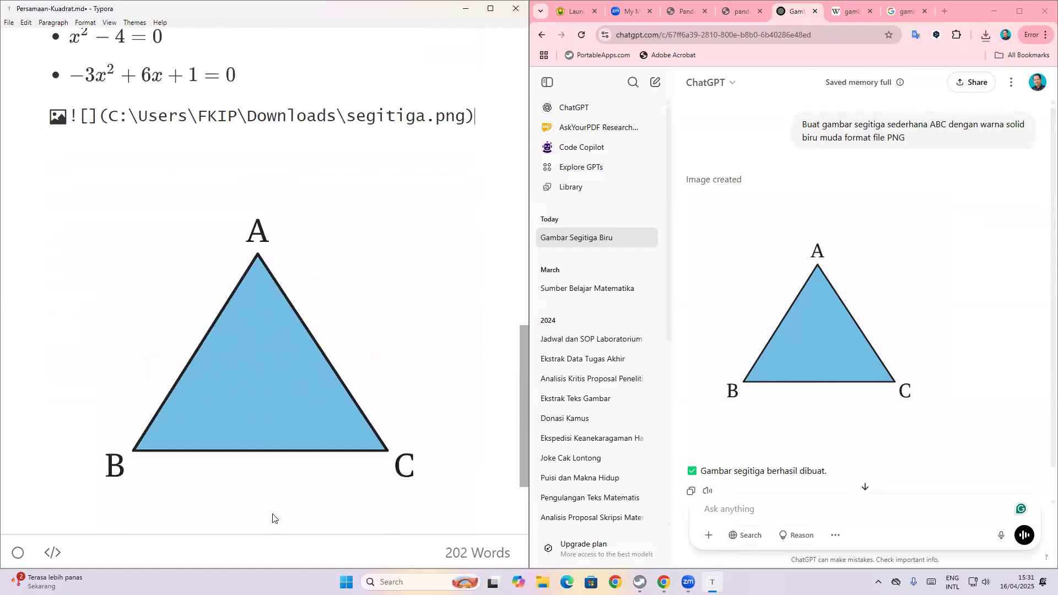
pyautogui.scroll(-3, 271, 515)
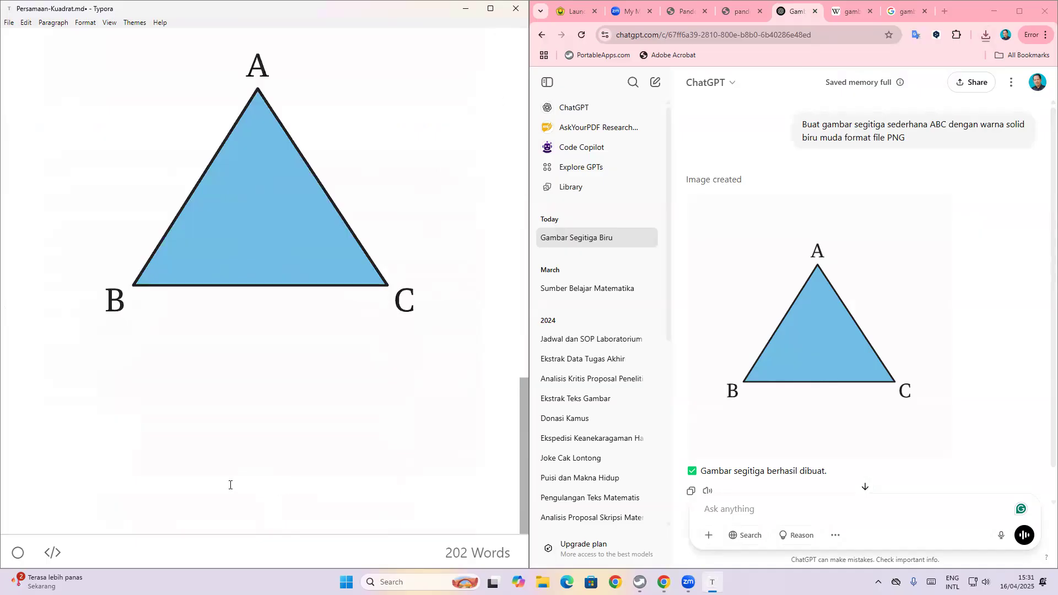
# - Close the Google and Wikipedia search tabs in the browser and open youtube.com in a new tab
pyautogui.click(925, 11)
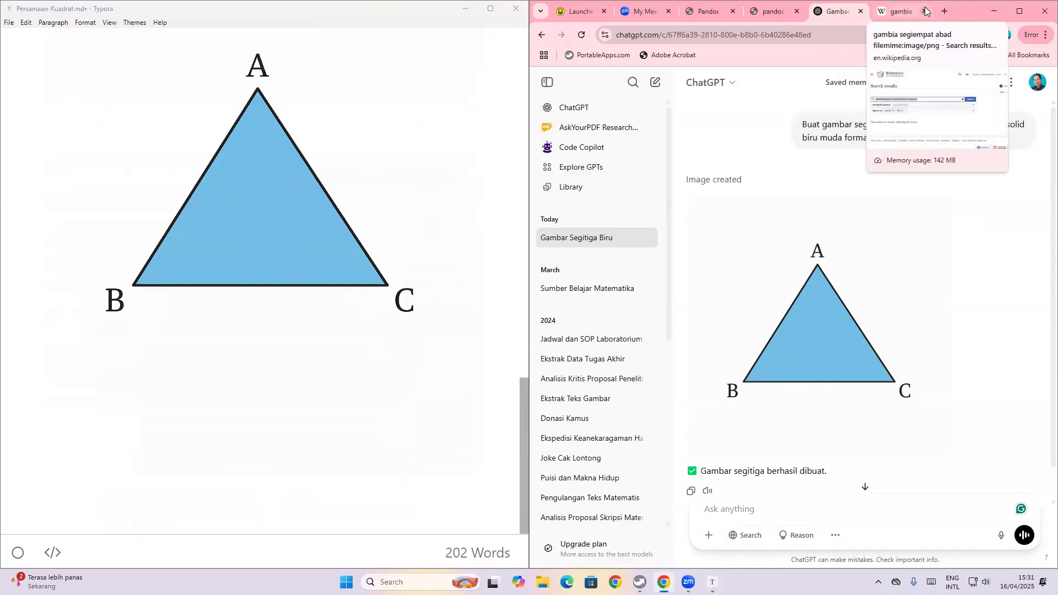
pyautogui.click(925, 11)
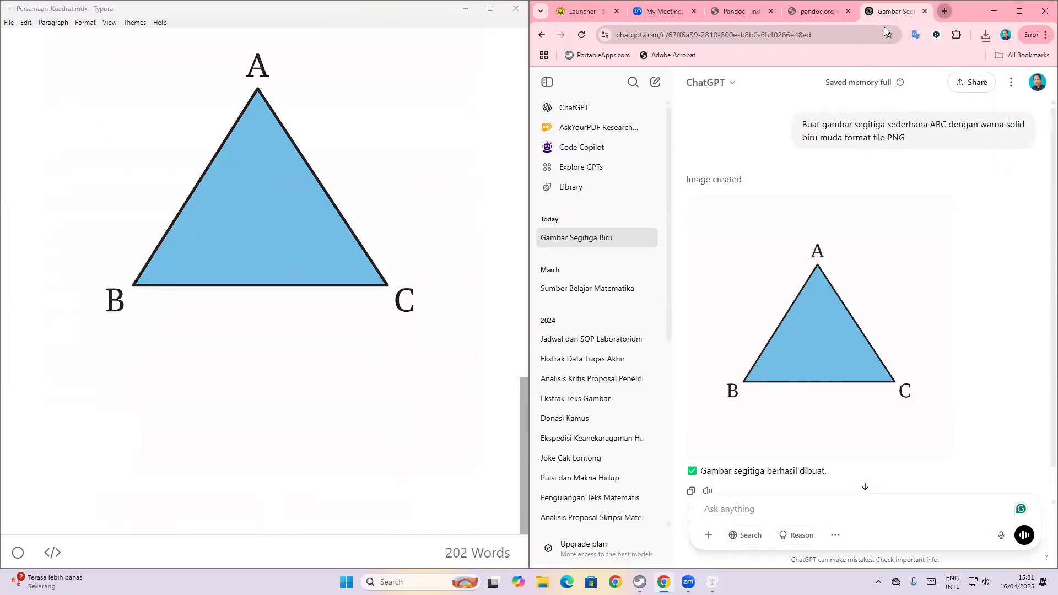
pyautogui.click(944, 11)
pyautogui.click(809, 38)
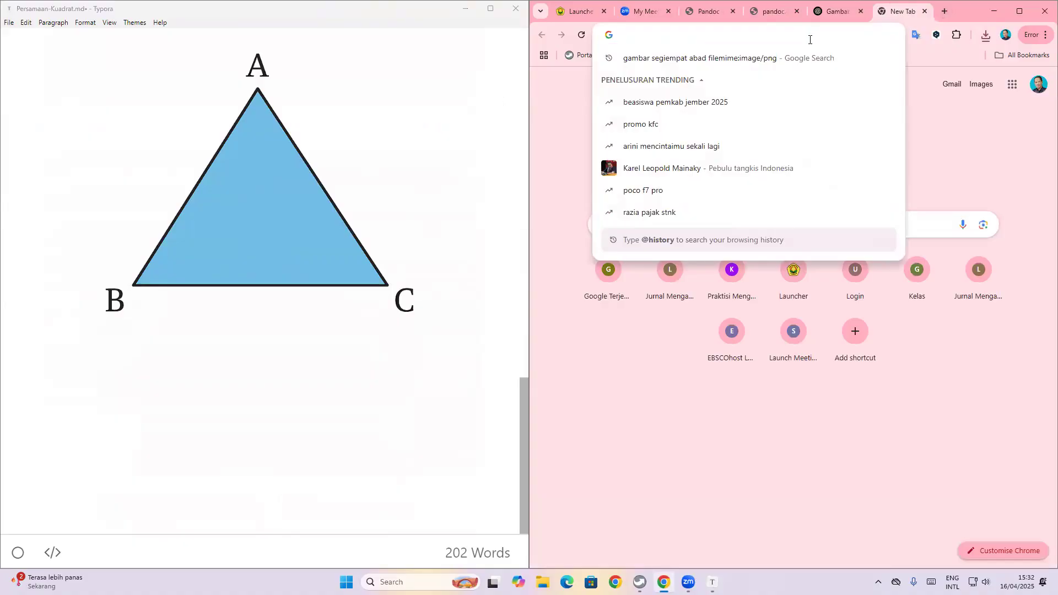
pyautogui.write('yo')
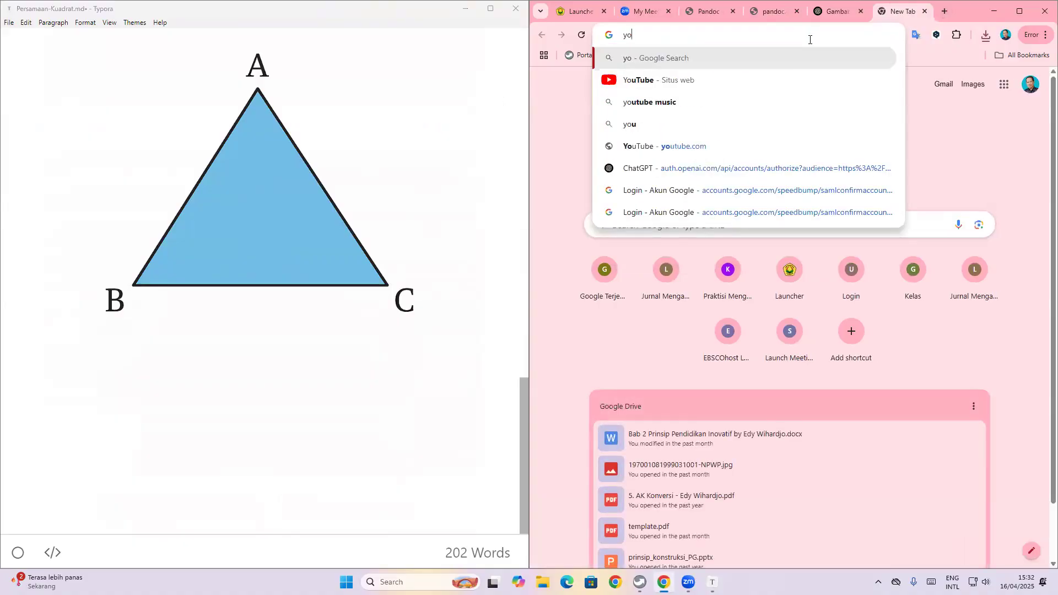
pyautogui.click(692, 145)
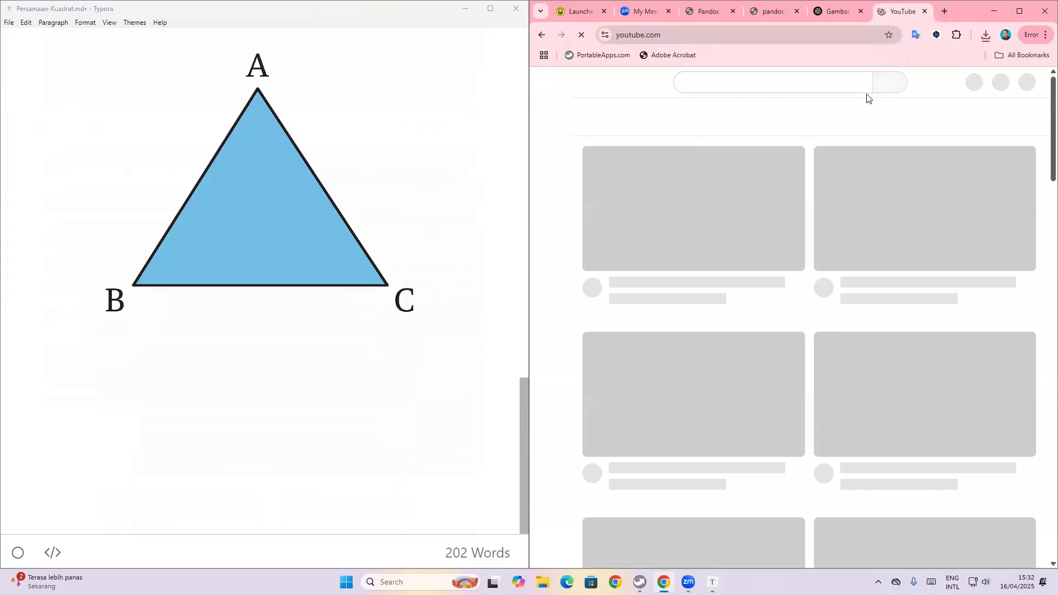
# - Search YouTube for "pakarti"
pyautogui.click(694, 81)
pyautogui.write('p')
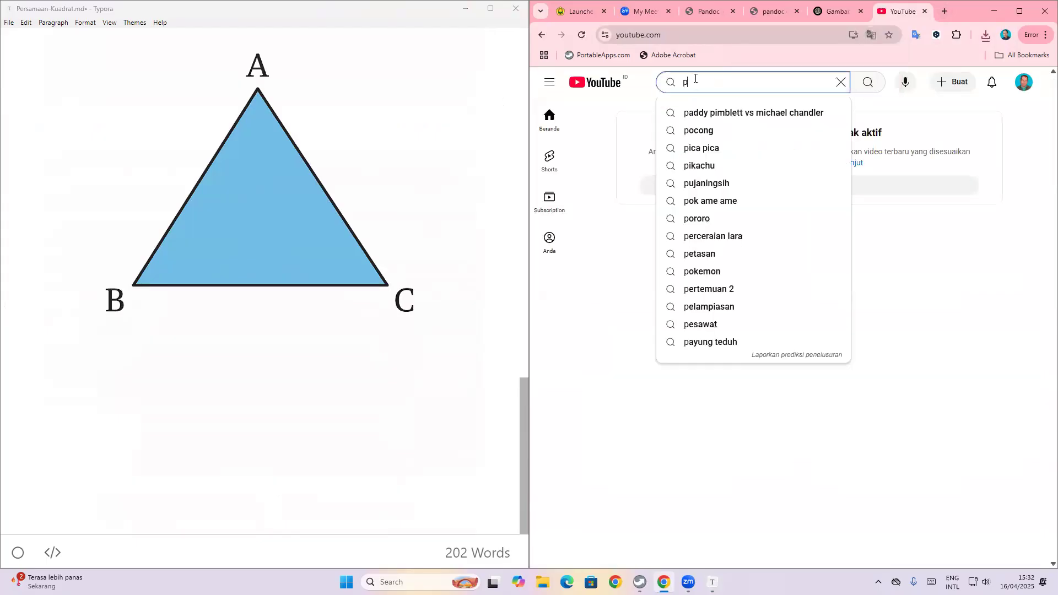
pyautogui.write('a')
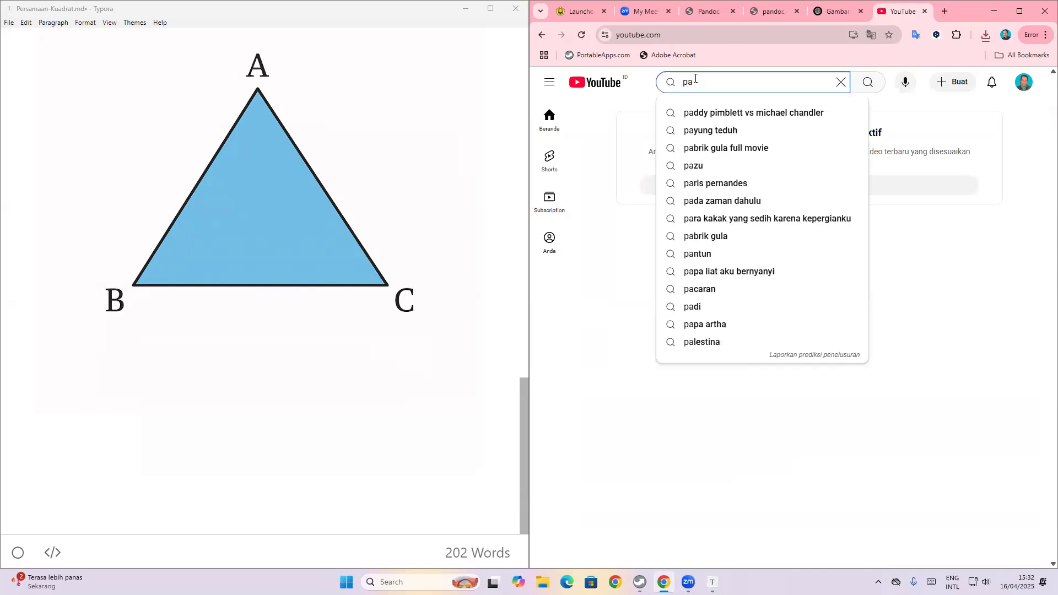
pyautogui.write('karti')
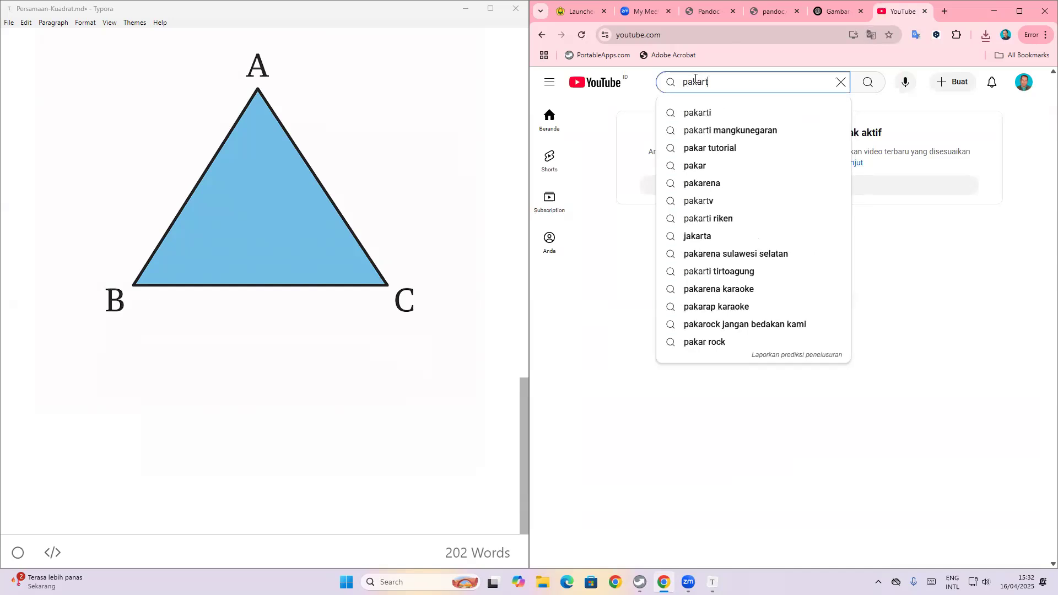
pyautogui.click(704, 117)
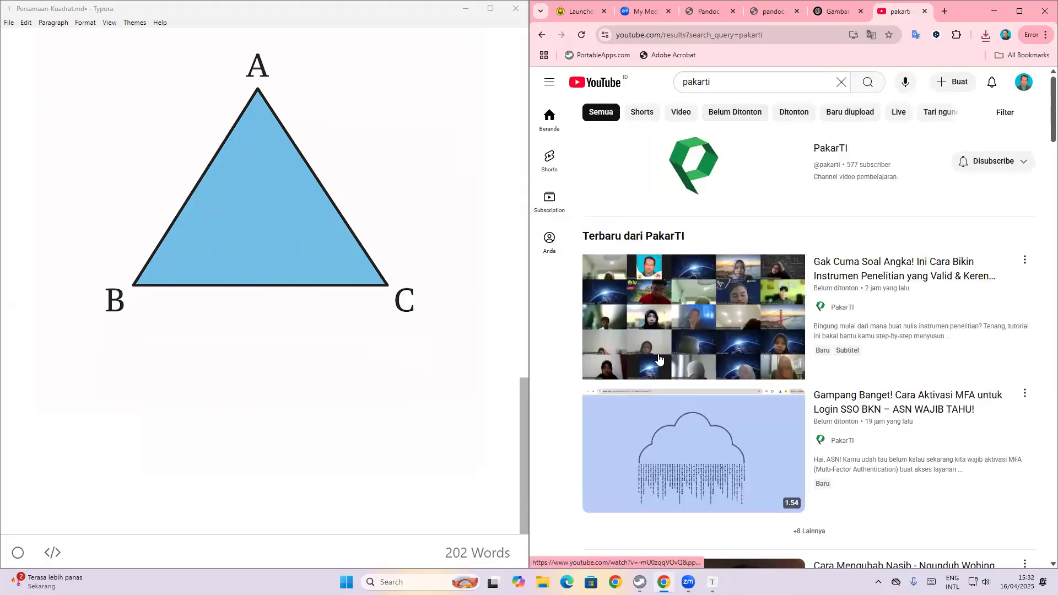
# - Go to the PakarTI channel from the search results and open its video "Gak Cuma Soal Angka! Ini Cara Bikin Instrumen Penelitian"
pyautogui.scroll(-4, 685, 117)
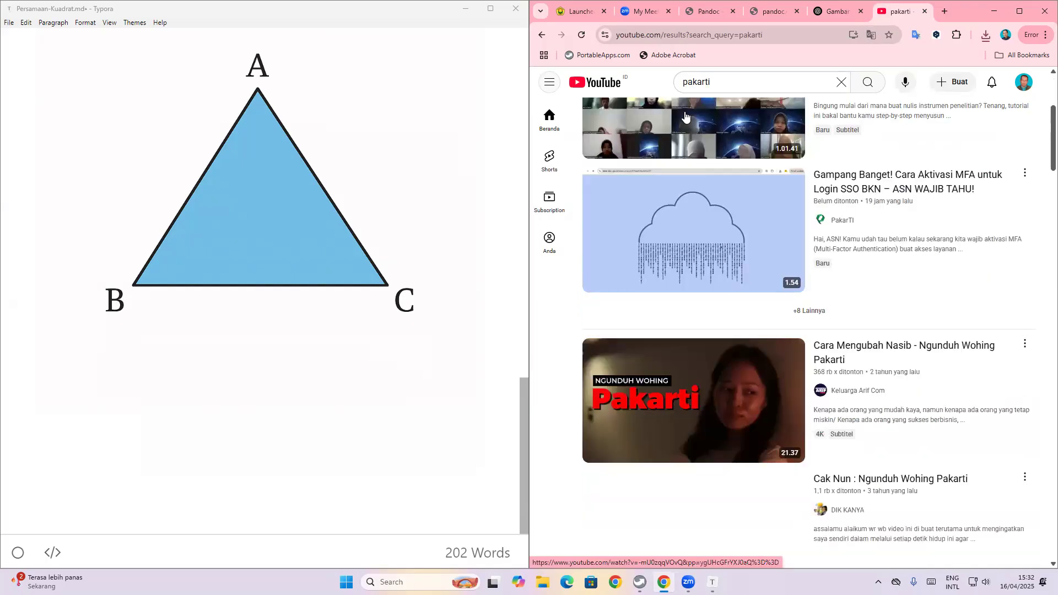
pyautogui.scroll(-3, 687, 193)
pyautogui.scroll(5, 690, 272)
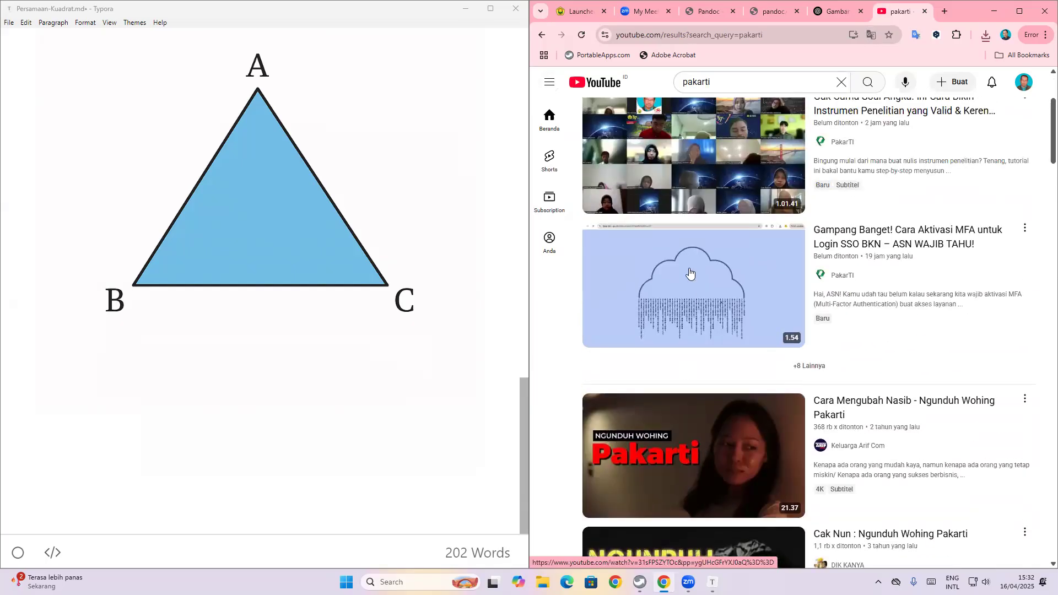
pyautogui.click(843, 142)
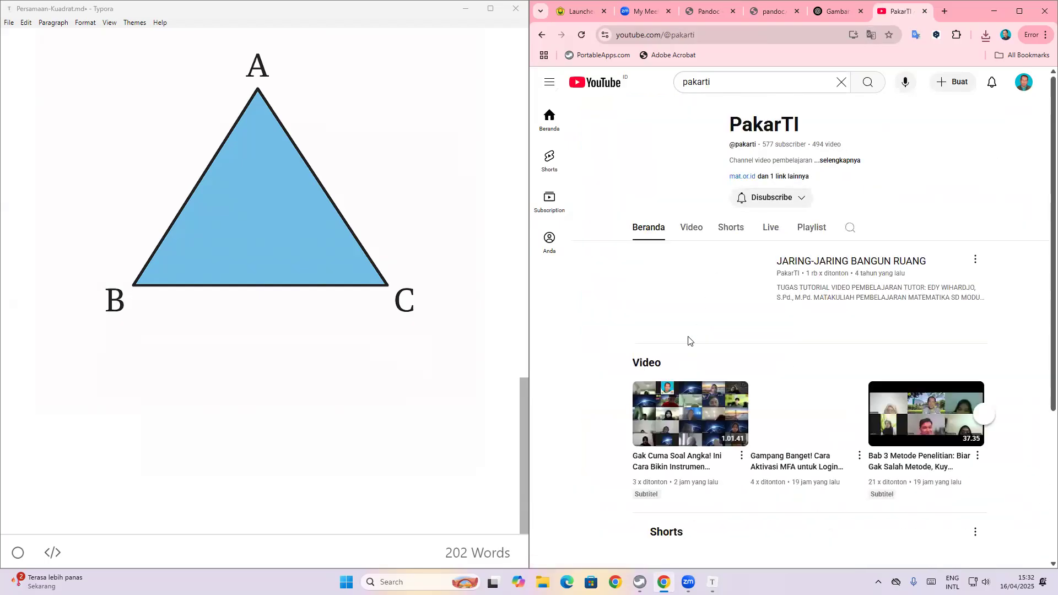
pyautogui.scroll(-4, 687, 340)
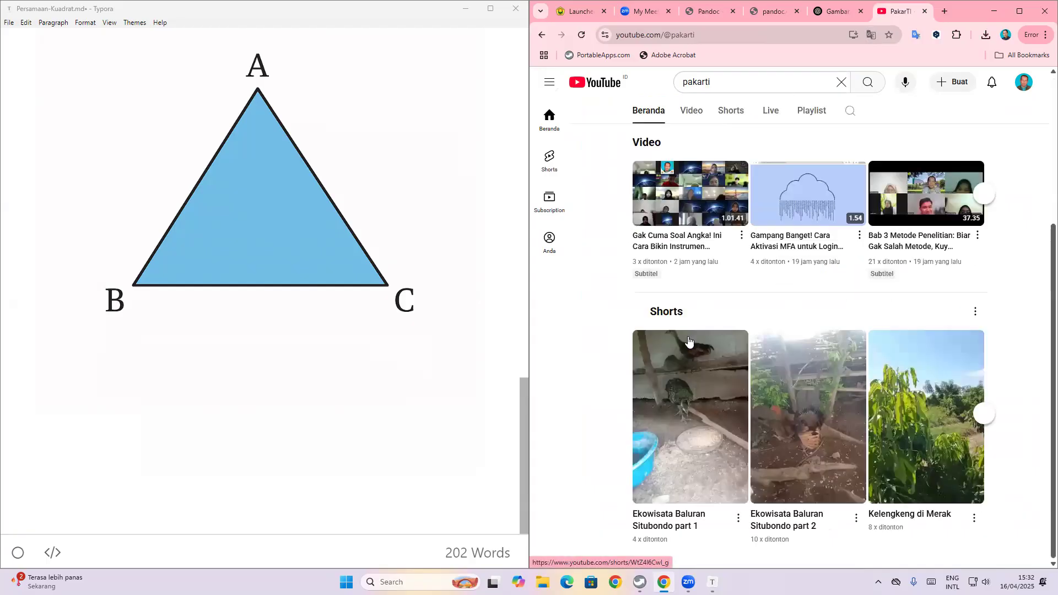
pyautogui.click(708, 237)
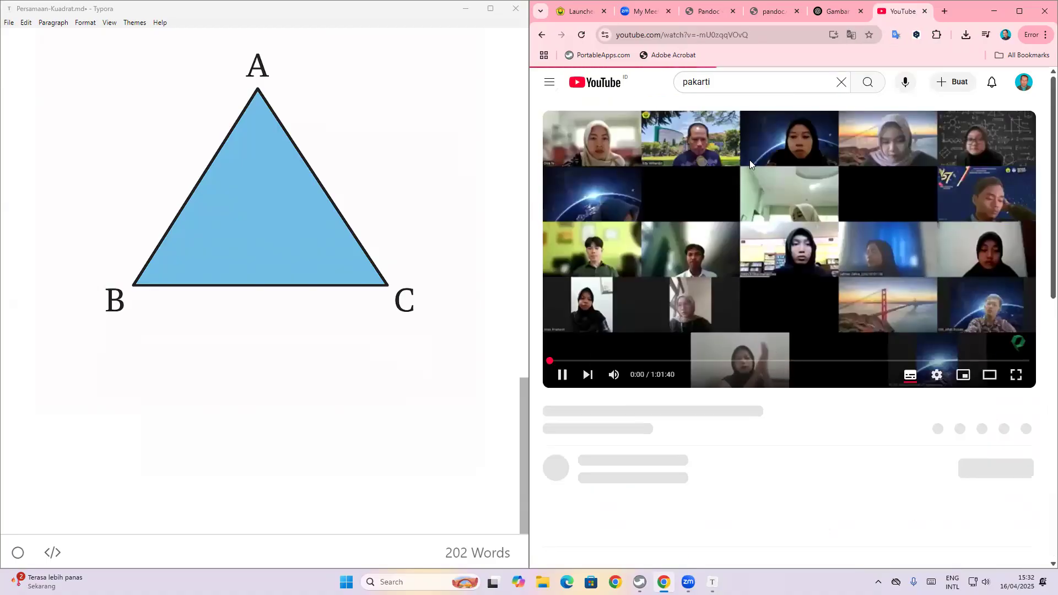
# - Copy the web address of the open YouTube video and pause its playback
pyautogui.click(758, 41)
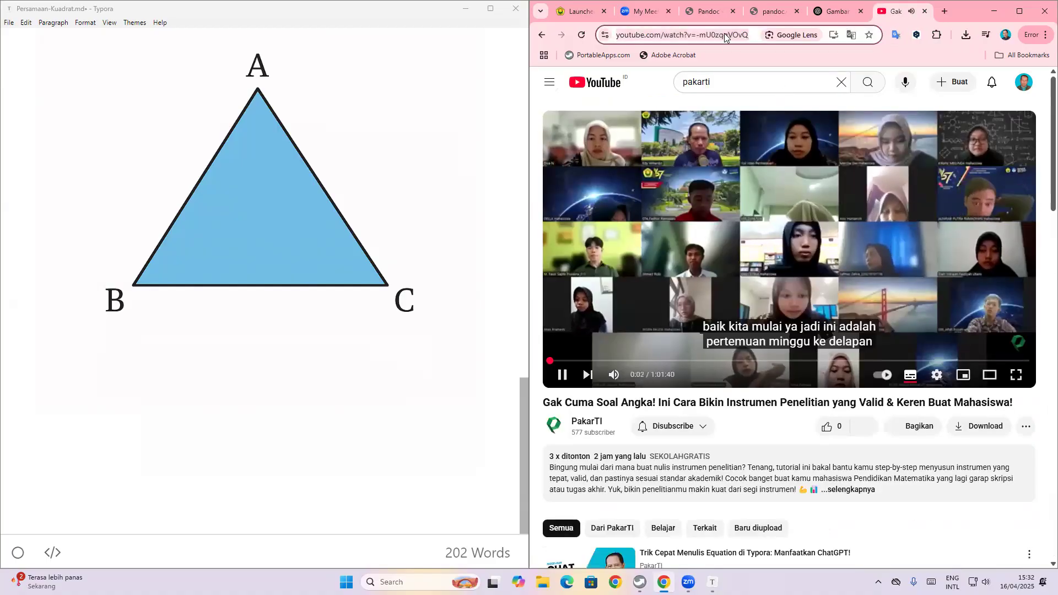
pyautogui.rightClick(758, 41)
pyautogui.click(758, 138)
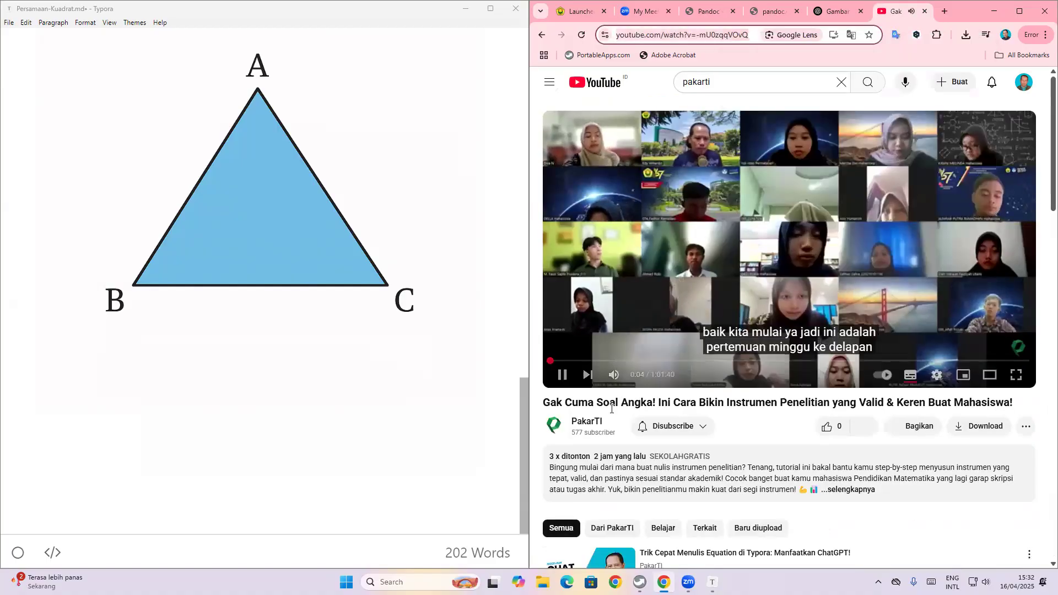
pyautogui.click(562, 375)
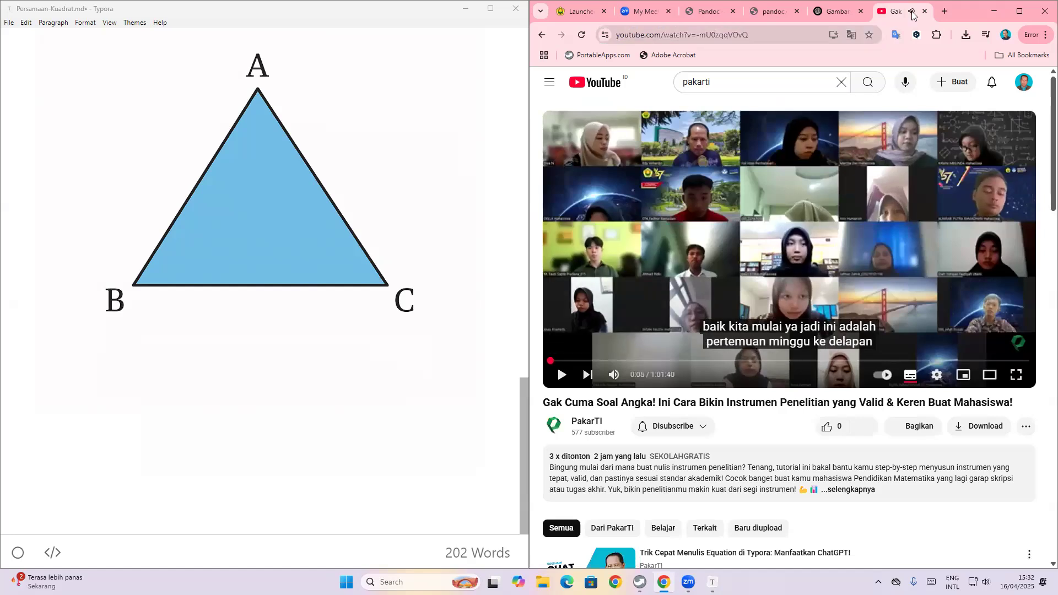
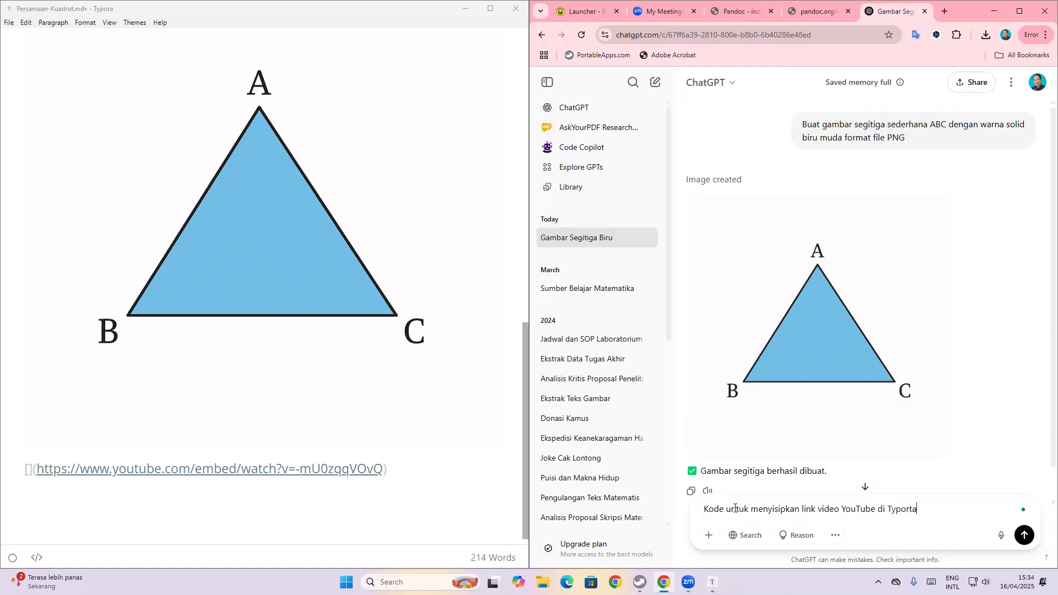
# - Send ChatGPT the prompt "Kode untuk menyisipkan link video YouTube di Typorta menggunakan Markdown" and review the suggested code
pyautogui.write('ggunakan Markdown')
pyautogui.press('Return')
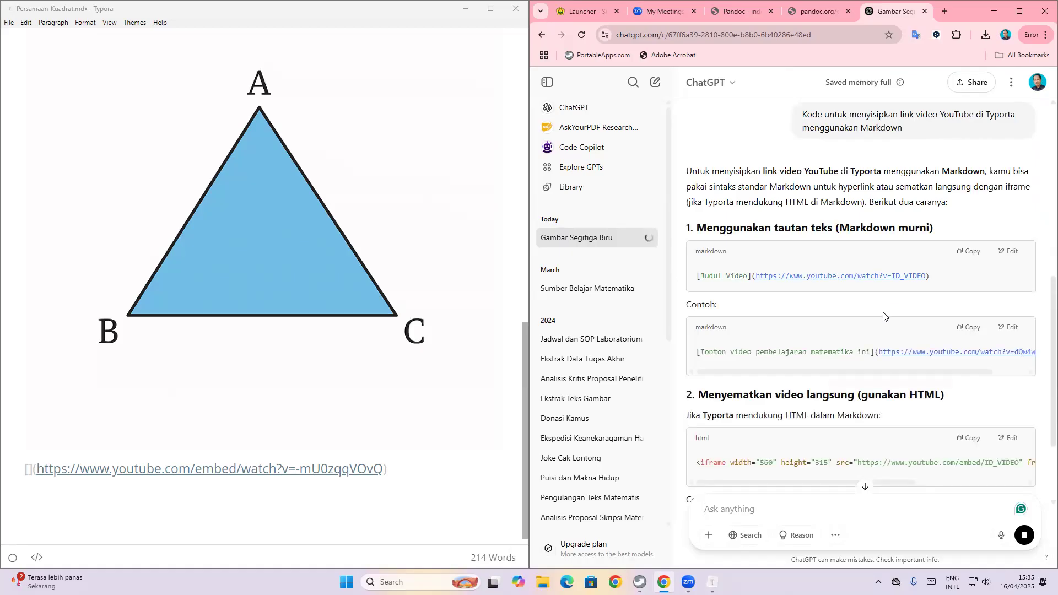
pyautogui.scroll(-3, 883, 315)
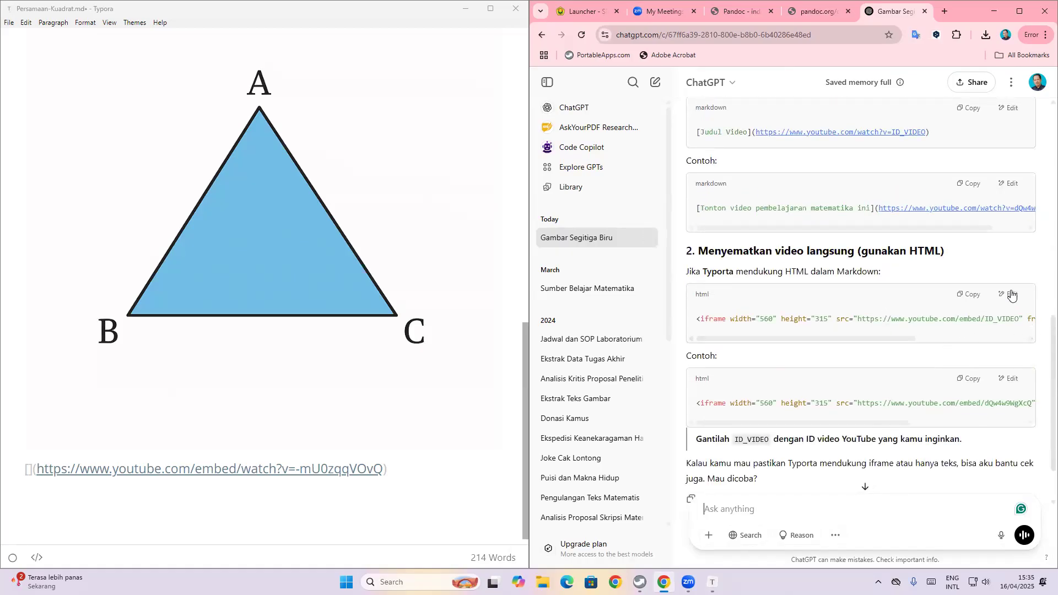
# - Copy ChatGPT's HTML iframe template containing ID_VIDEO and paste it on a new line below the YouTube link in the Typora document
pyautogui.click(960, 297)
pyautogui.click(84, 501)
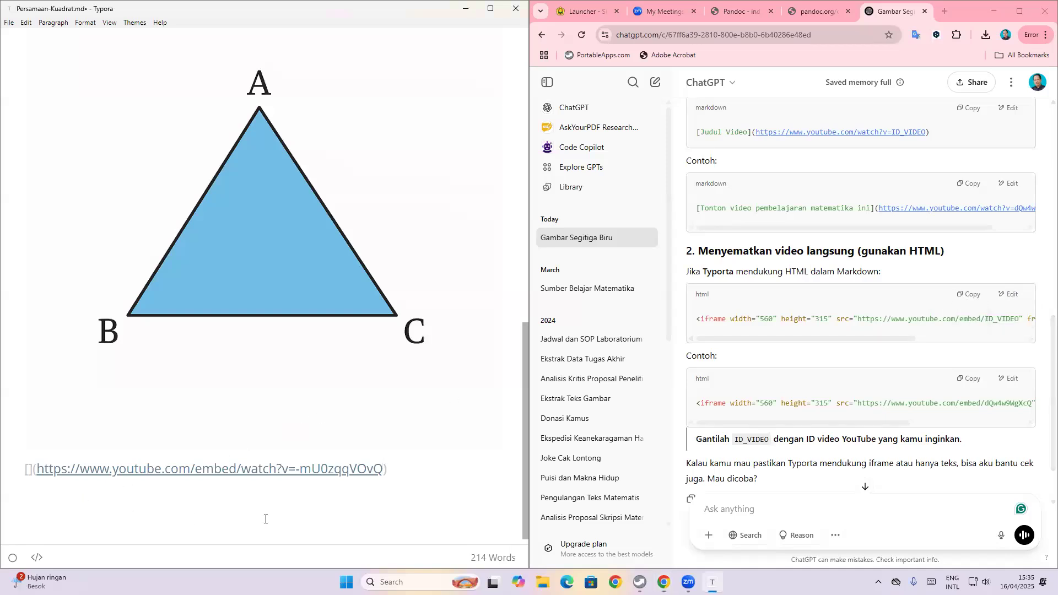
pyautogui.press('Return')
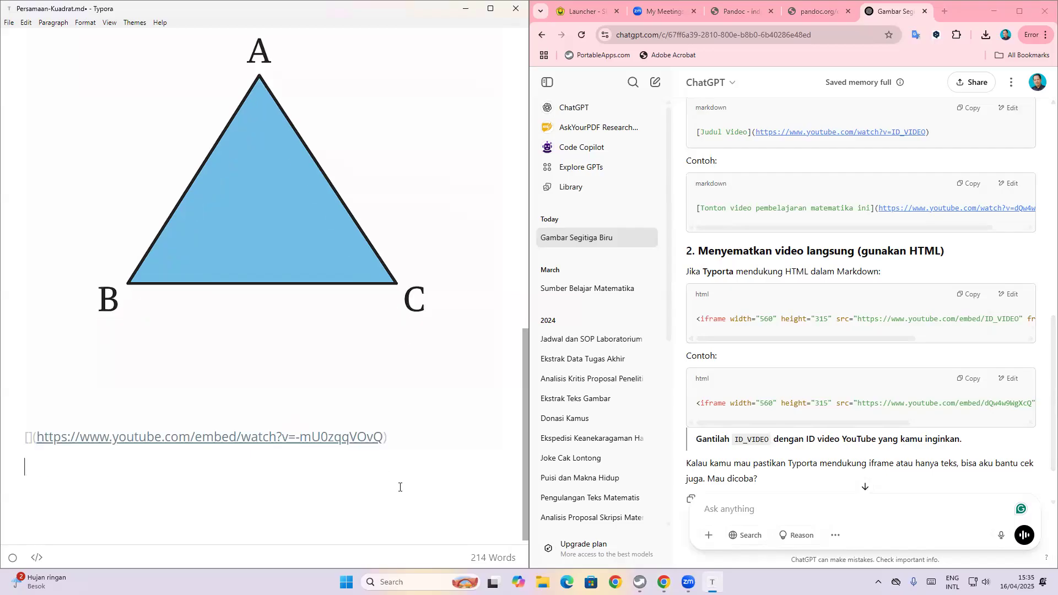
pyautogui.hotkey('ctrl', 'v')
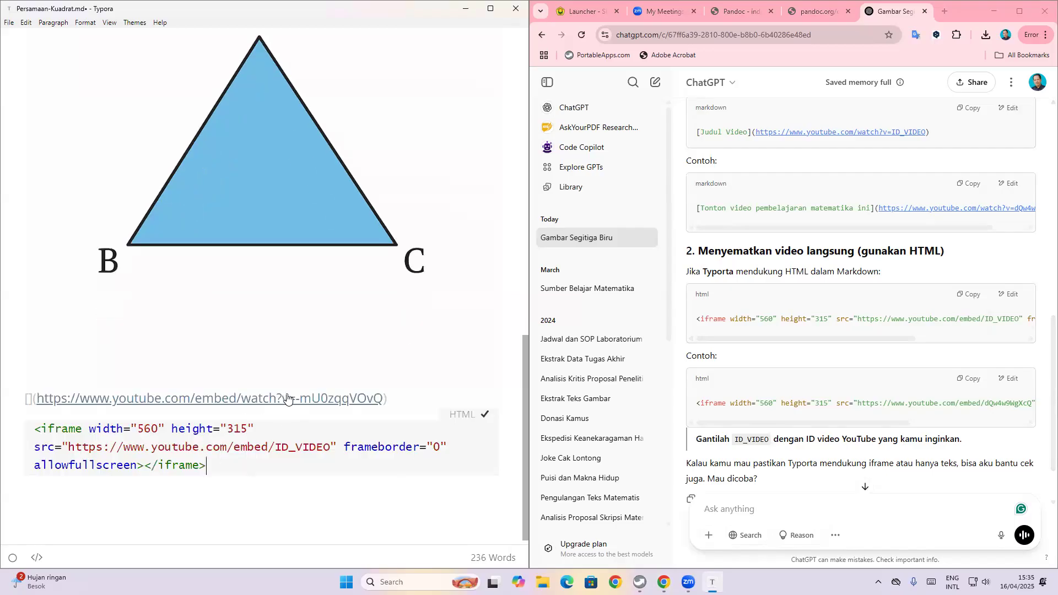
# - Replace the ID_VIDEO placeholder in the iframe code with the video ID -mU0zqqVOvQ copied from the link above it
pyautogui.click(303, 399)
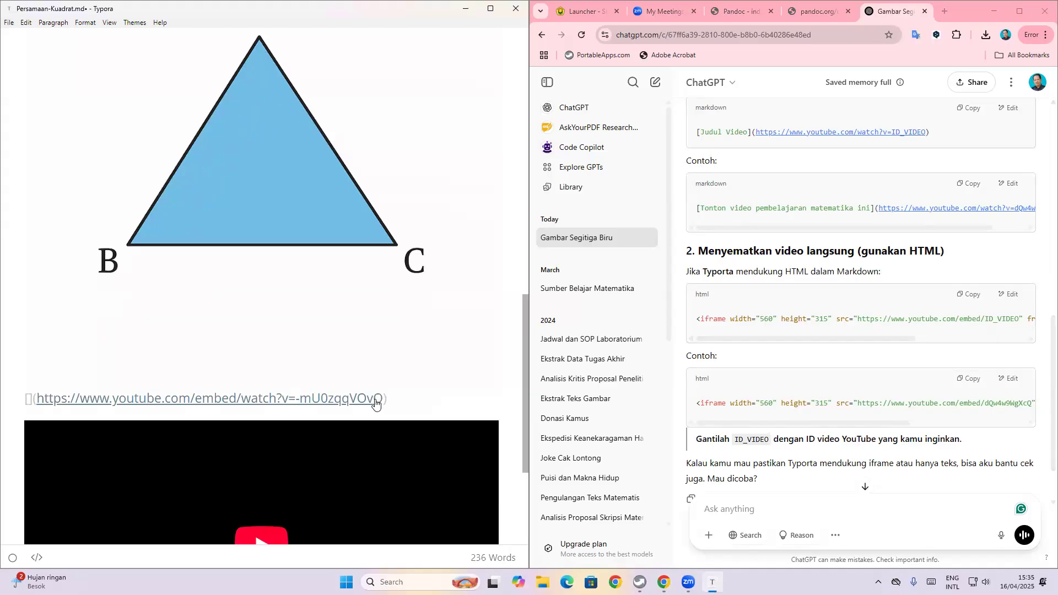
pyautogui.hotkey('shift', 'Right')
pyautogui.hotkey('shift', 'Right')
pyautogui.hotkey('shift', 'Right')
pyautogui.hotkey('shift', 'Right')
pyautogui.hotkey('shift', 'Right')
pyautogui.hotkey('shift', 'Right')
pyautogui.hotkey('shift', 'Right')
pyautogui.hotkey('shift', 'Right')
pyautogui.hotkey('shift', 'Right')
pyautogui.hotkey('shift', 'Right')
pyautogui.hotkey('shift', 'Right')
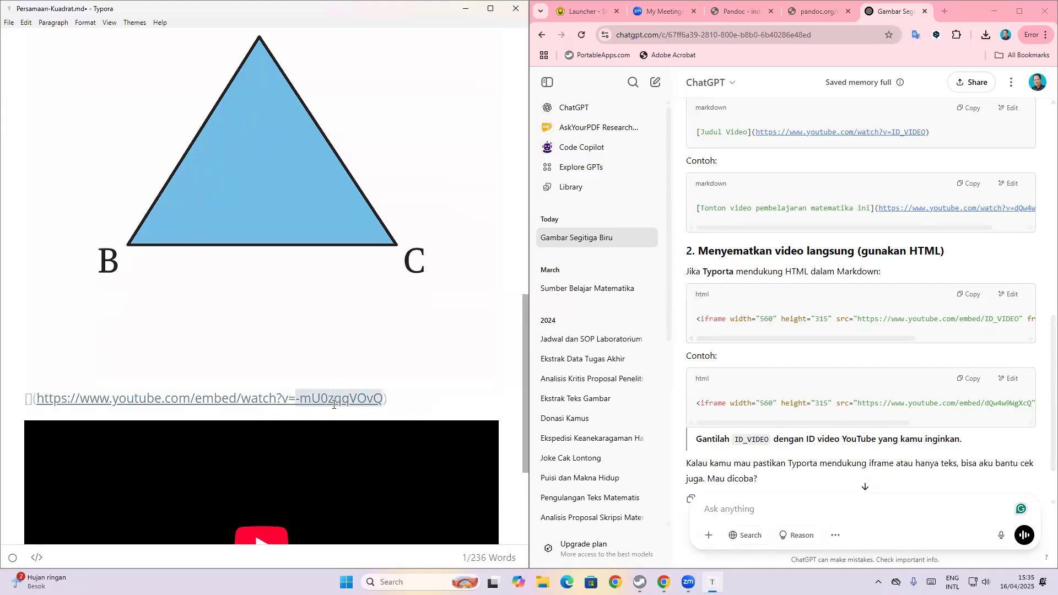
pyautogui.scroll(-3, 333, 405)
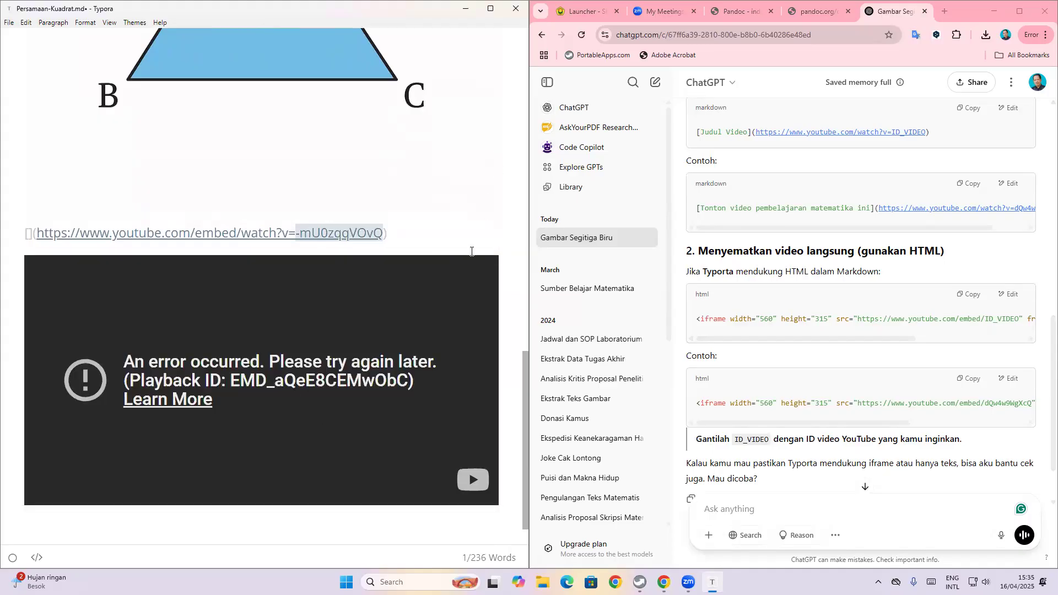
pyautogui.click(463, 269)
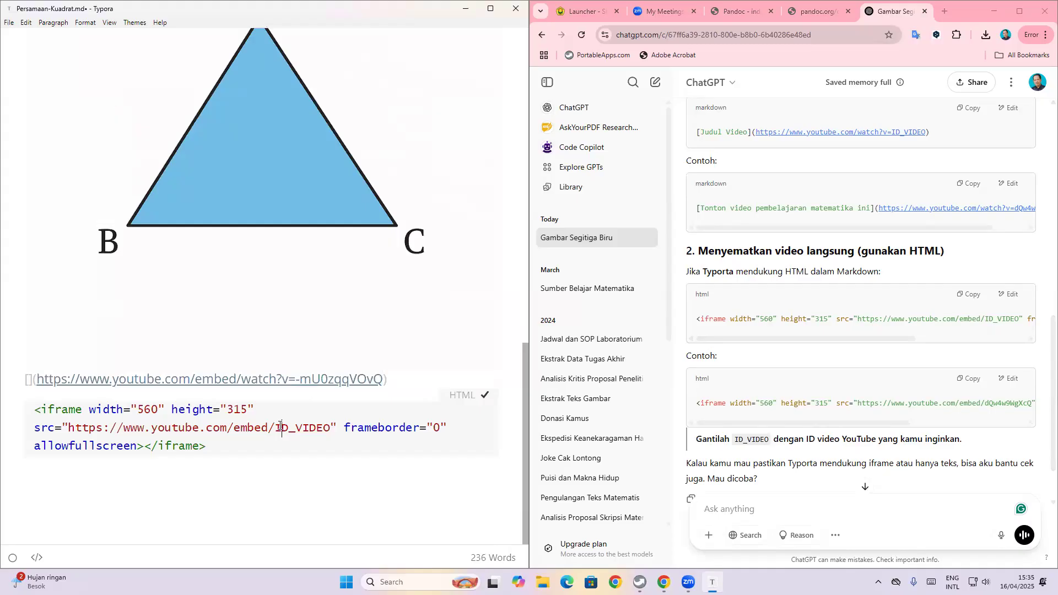
pyautogui.moveTo(276, 428); pyautogui.dragTo(329, 427)
pyautogui.hotkey('ctrl', 'v')
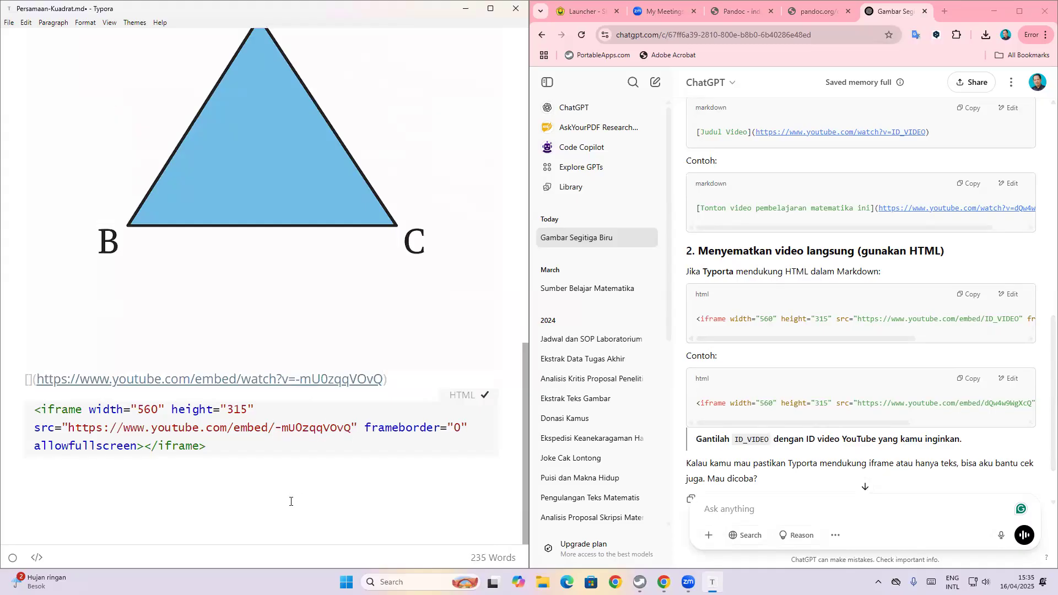
pyautogui.click(281, 514)
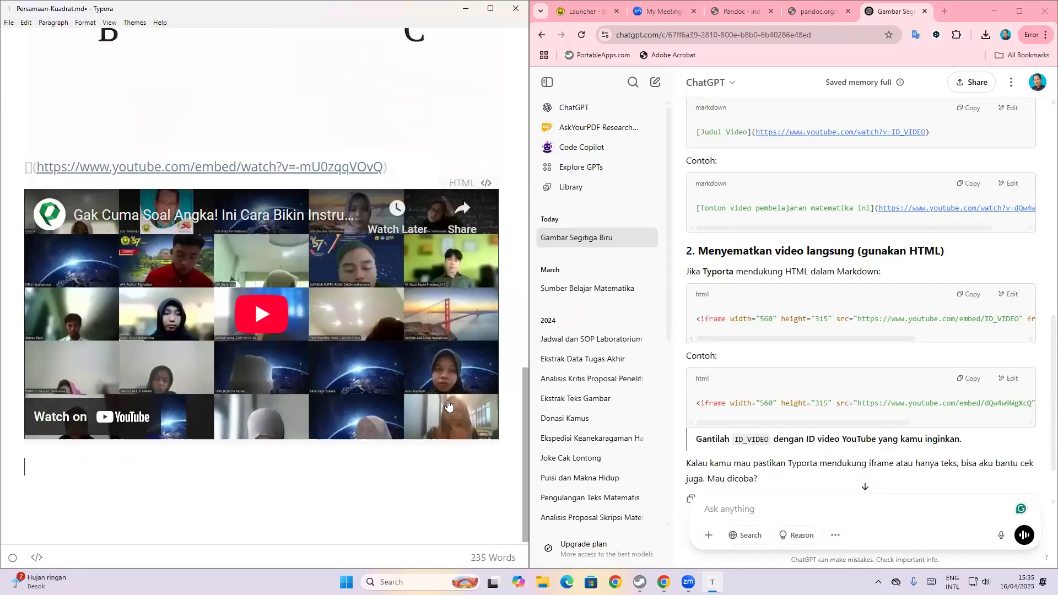
# - Give the YouTube link above the embedded video the display text "Link video"
pyautogui.scroll(3, 448, 405)
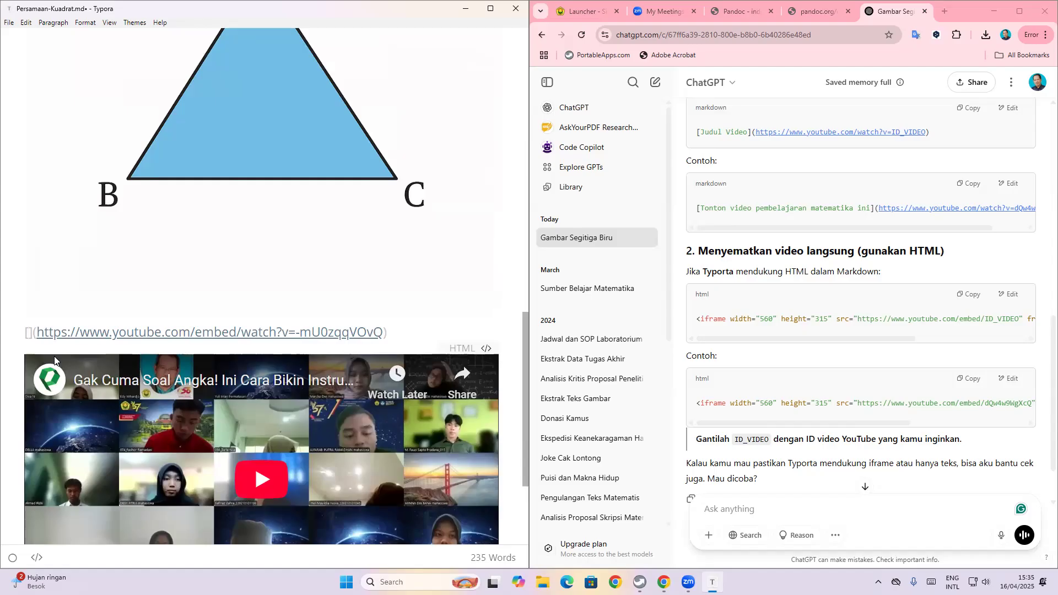
pyautogui.write('Link')
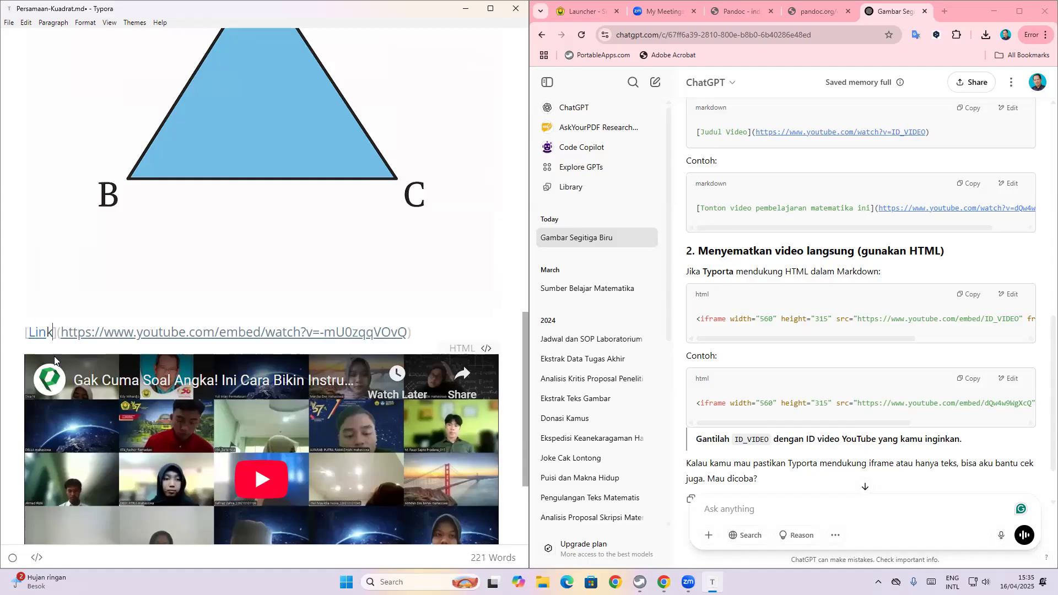
pyautogui.write(' video')
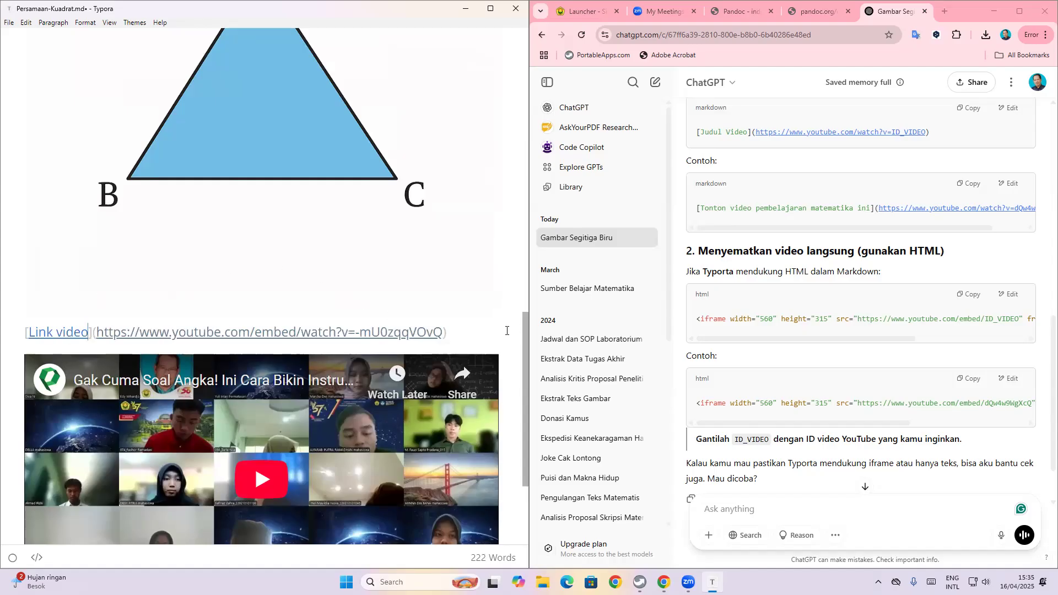
pyautogui.scroll(-3, 508, 374)
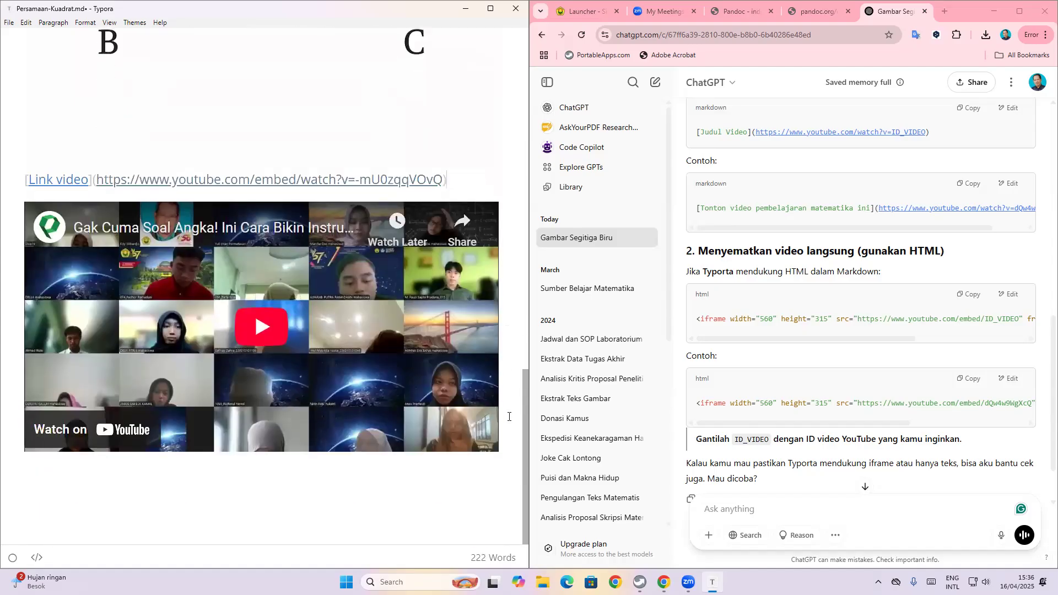
pyautogui.click(274, 526)
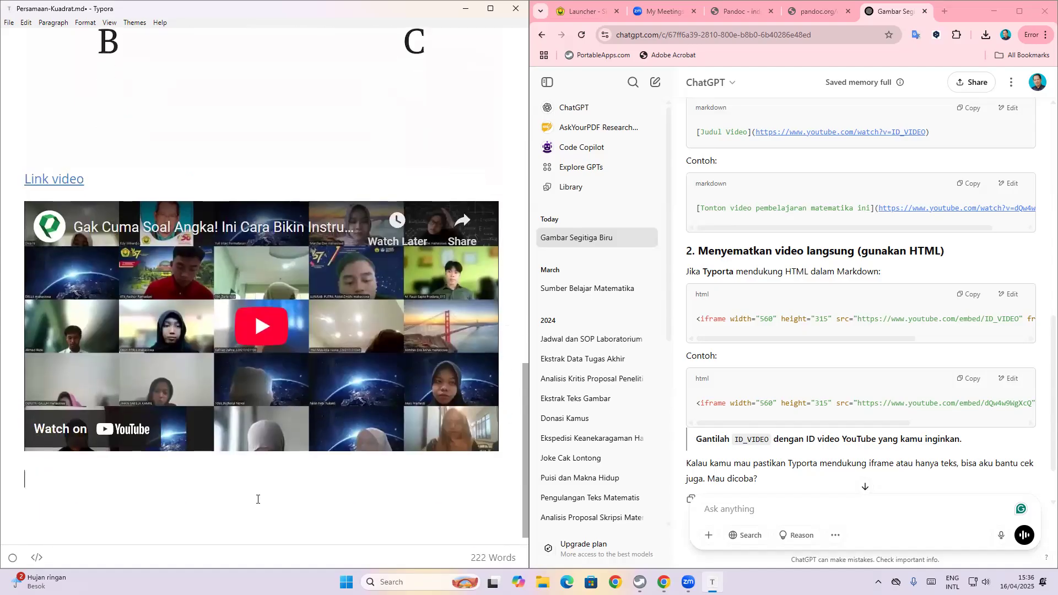
# - Open the "Link video" link in the browser to test it and close the browser window
pyautogui.keyDown('ctrl'); pyautogui.click(61, 183); pyautogui.keyUp('ctrl')
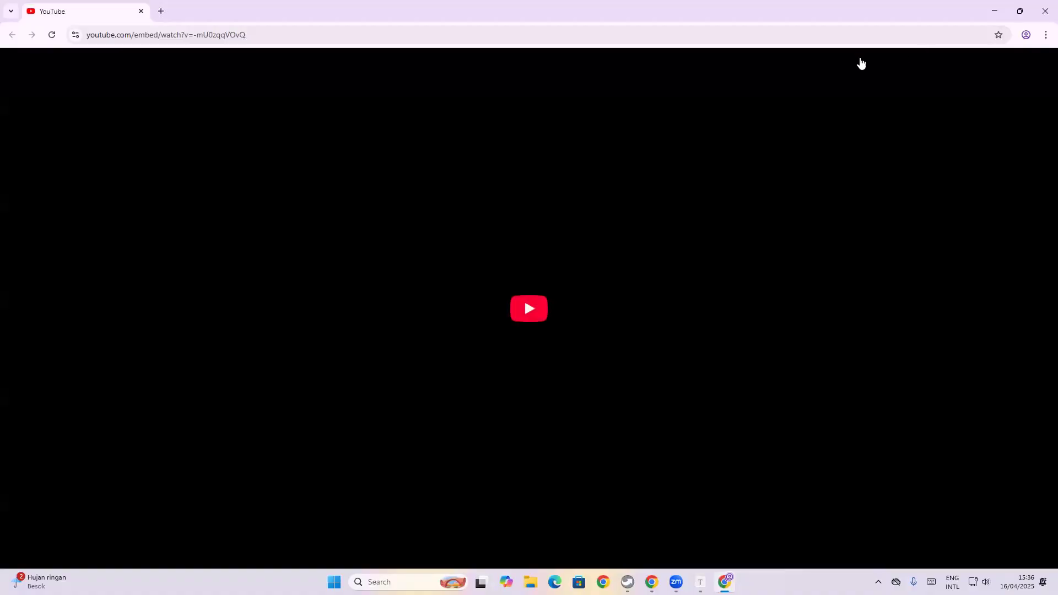
pyautogui.click(1020, 11)
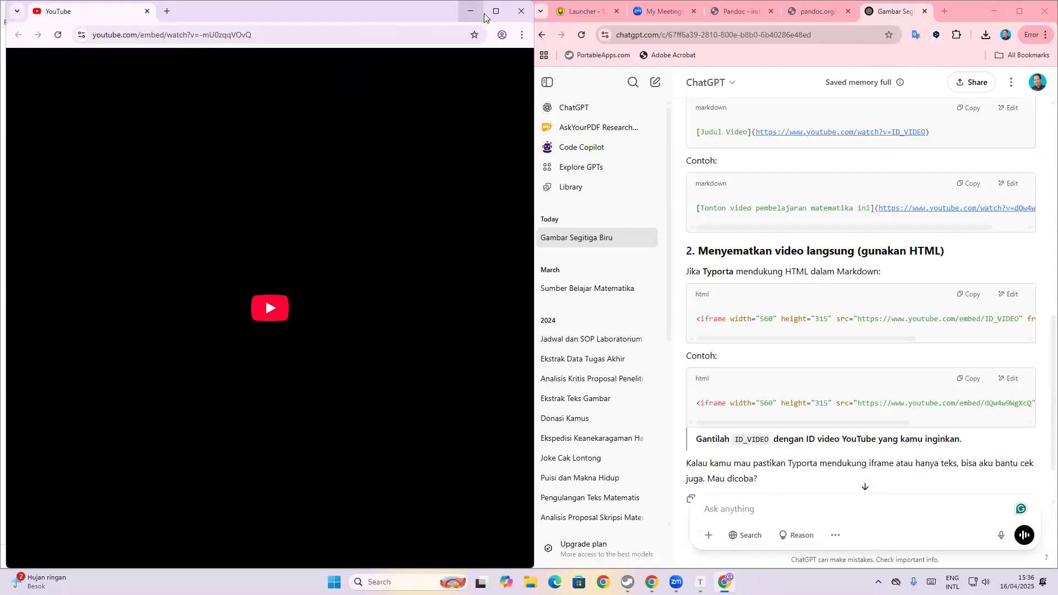
pyautogui.click(521, 16)
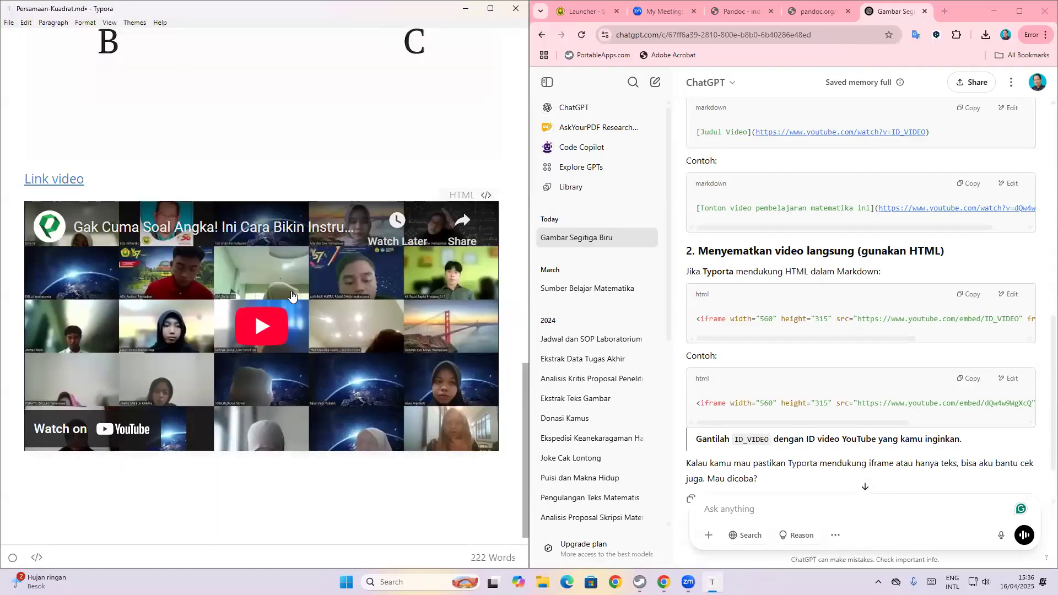
pyautogui.click(64, 184)
pyautogui.rightClick(65, 184)
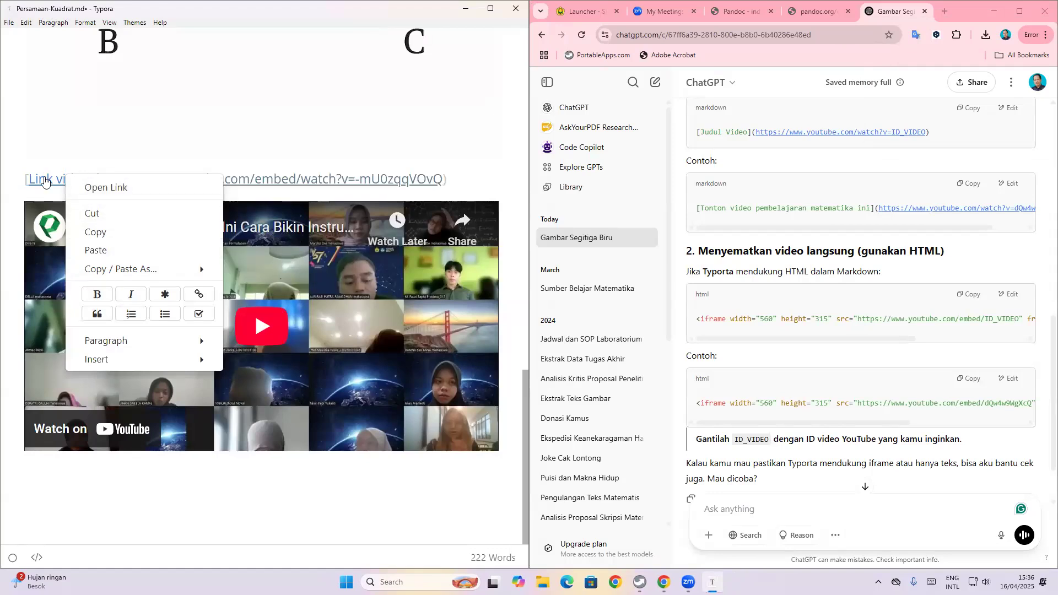
pyautogui.click(37, 558)
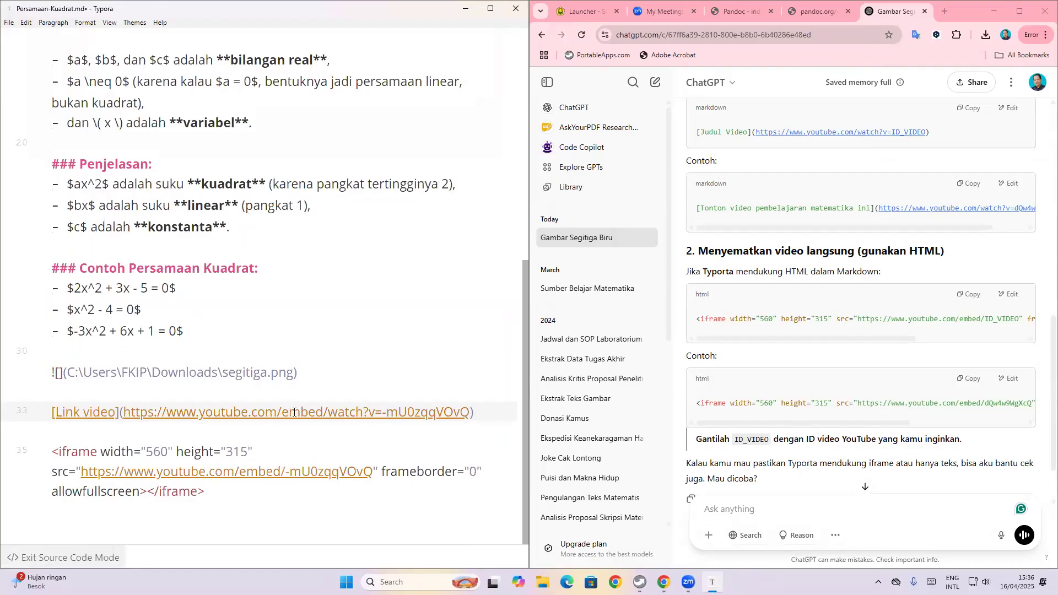
pyautogui.moveTo(281, 412); pyautogui.dragTo(330, 414)
pyautogui.press('BackSpace')
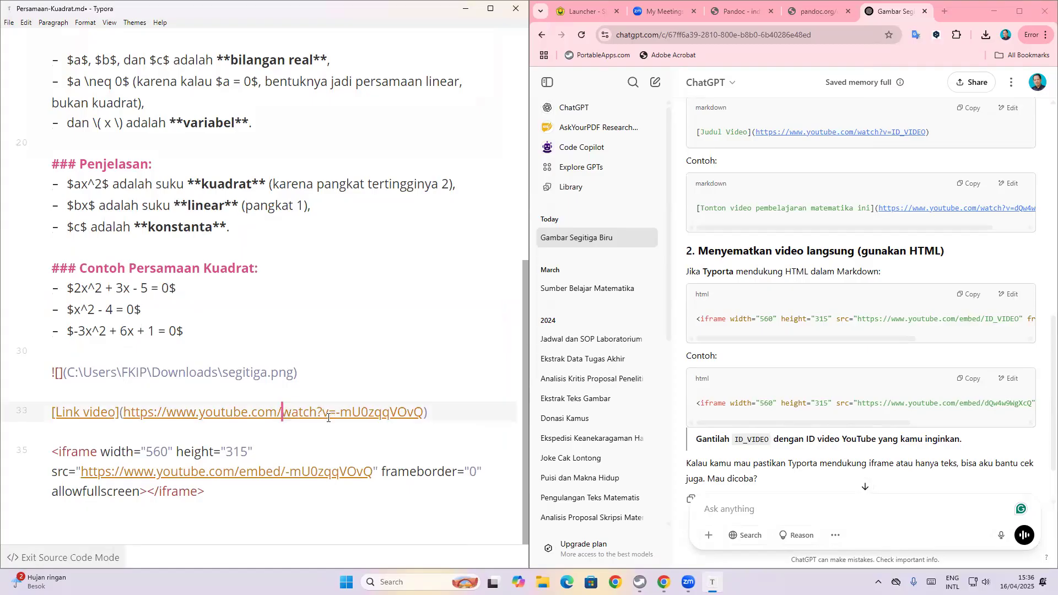
pyautogui.click(33, 557)
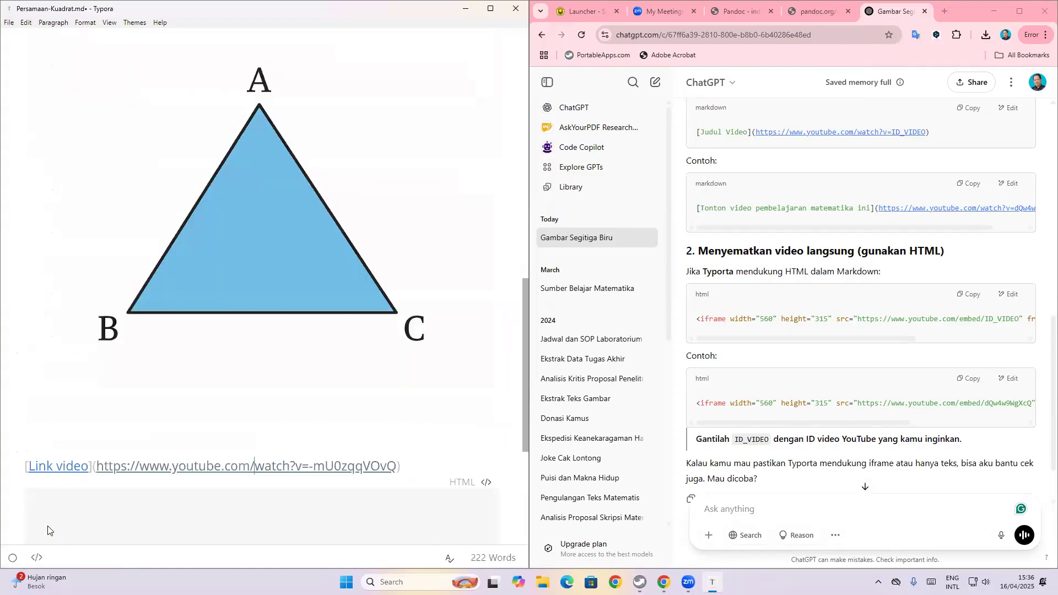
# - Test the corrected "Link video" link in the browser, pause the YouTube video and close the browser window
pyautogui.click(56, 468)
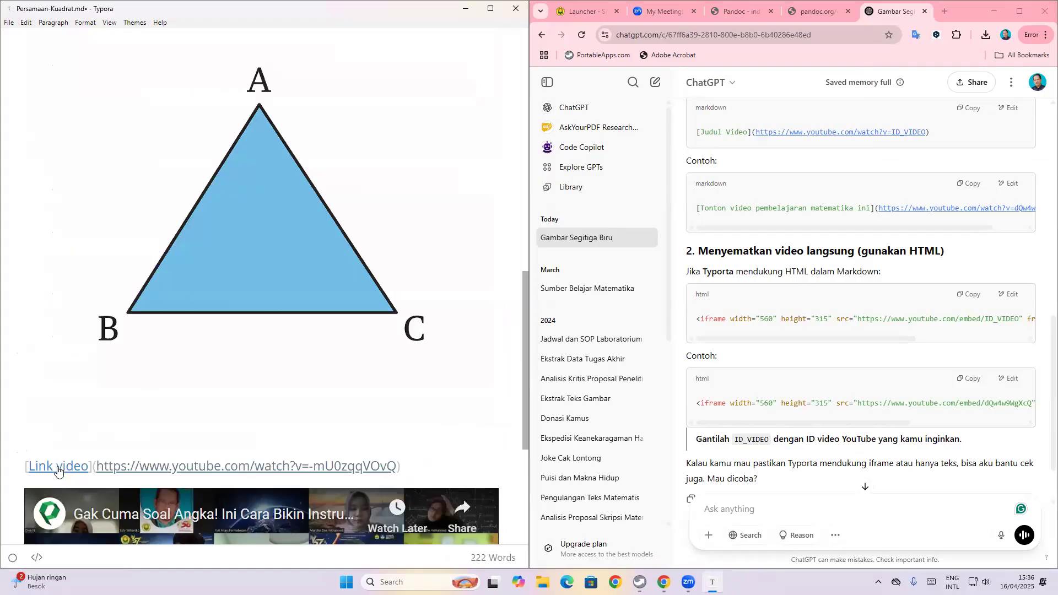
pyautogui.scroll(-3, 61, 496)
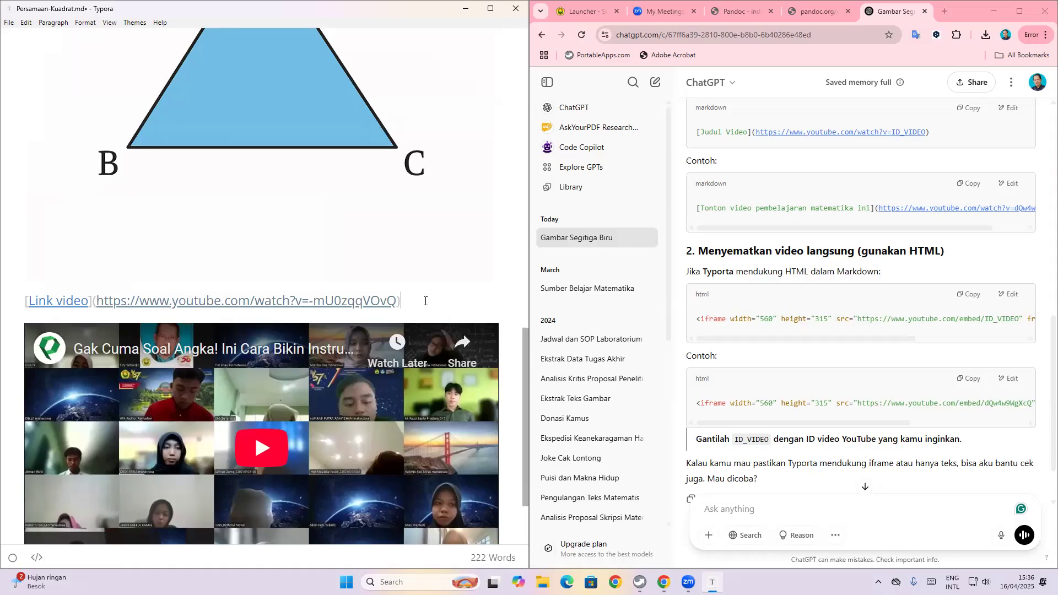
pyautogui.scroll(-2, 441, 353)
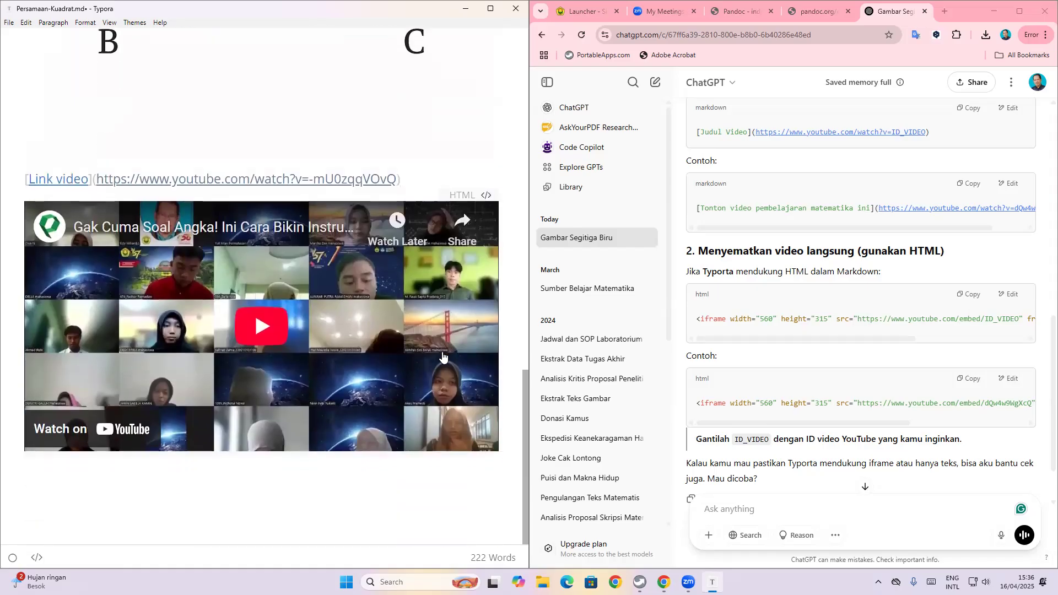
pyautogui.click(165, 513)
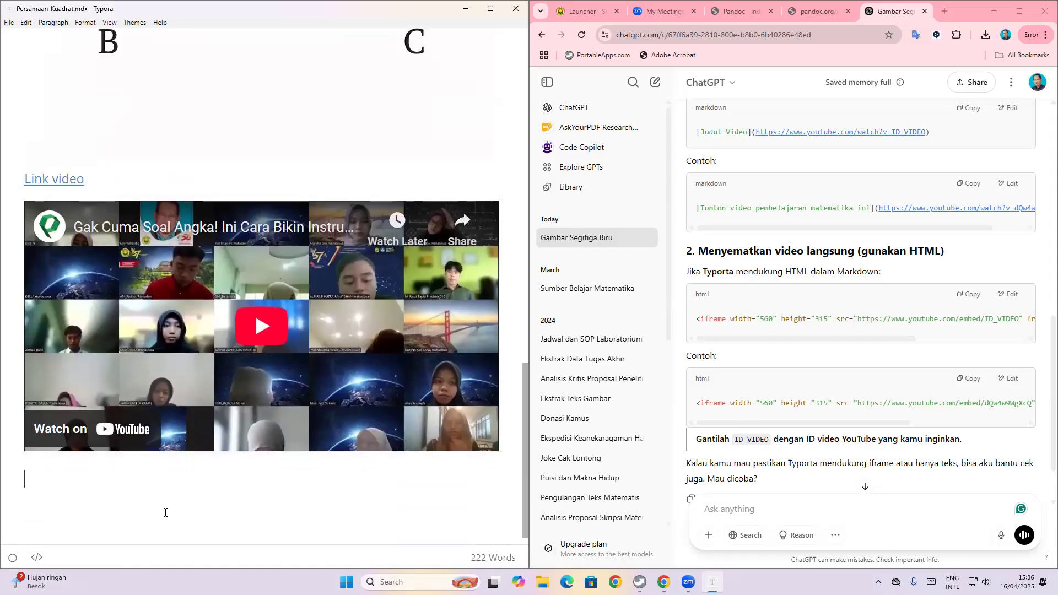
pyautogui.keyDown('ctrl'); pyautogui.click(68, 182); pyautogui.keyUp('ctrl')
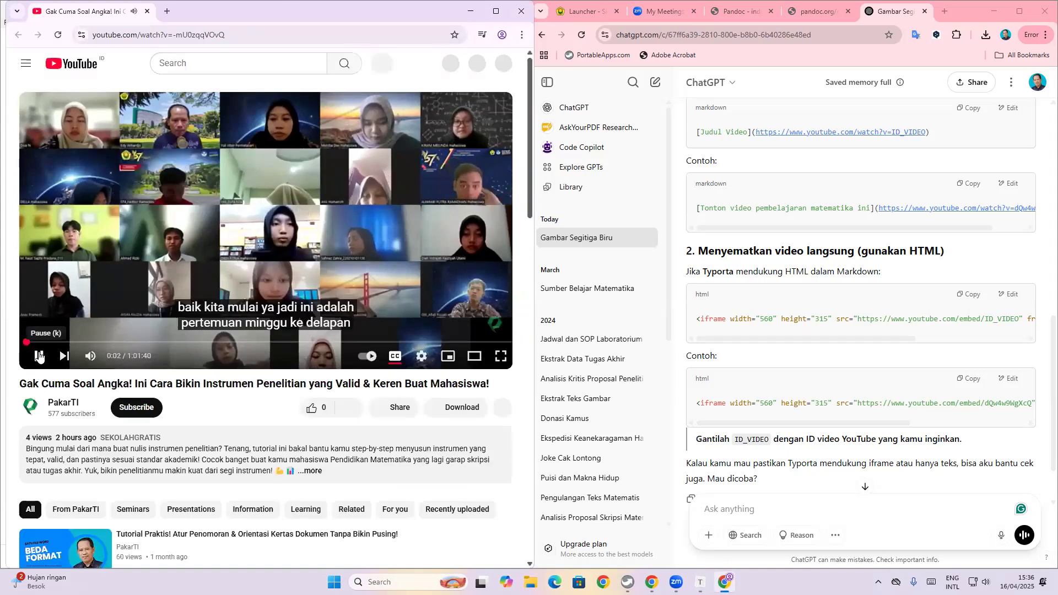
pyautogui.click(36, 360)
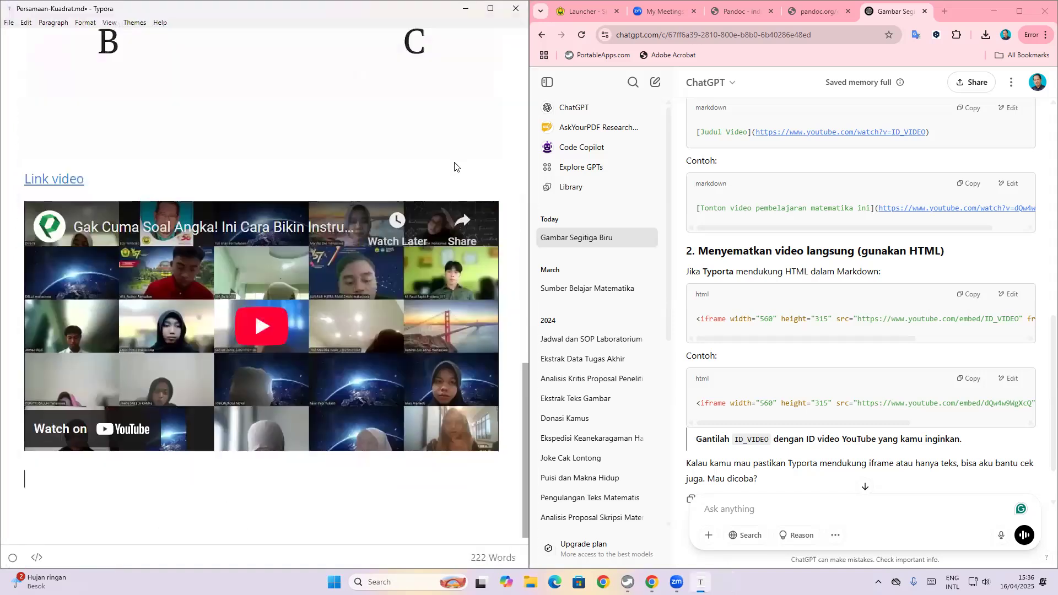
pyautogui.click(521, 11)
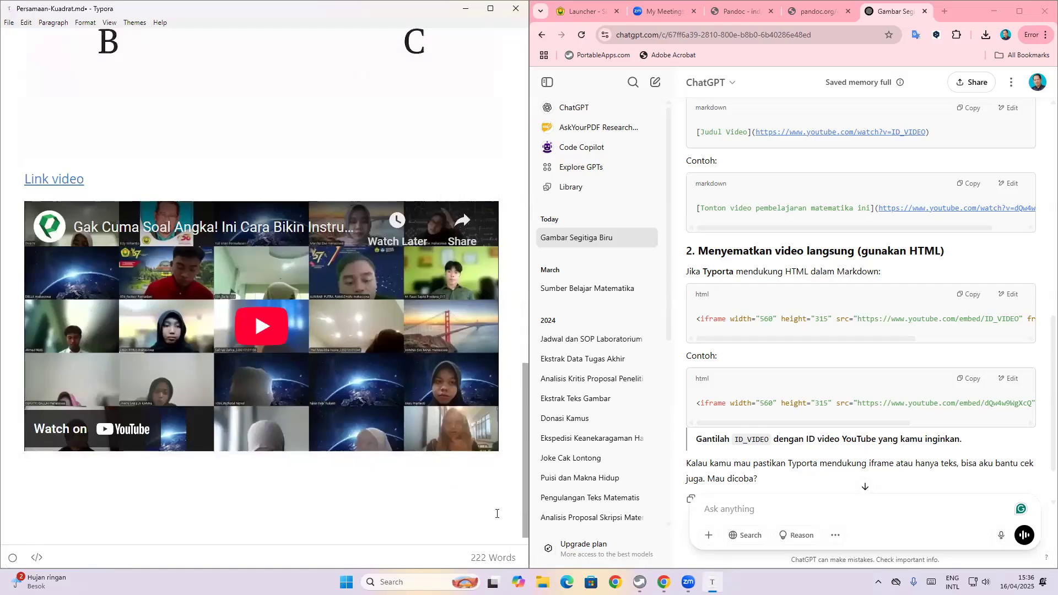
# - Play the embedded YouTube video briefly inside the document, pause it, and review the document back up to its title
pyautogui.scroll(2, 288, 182)
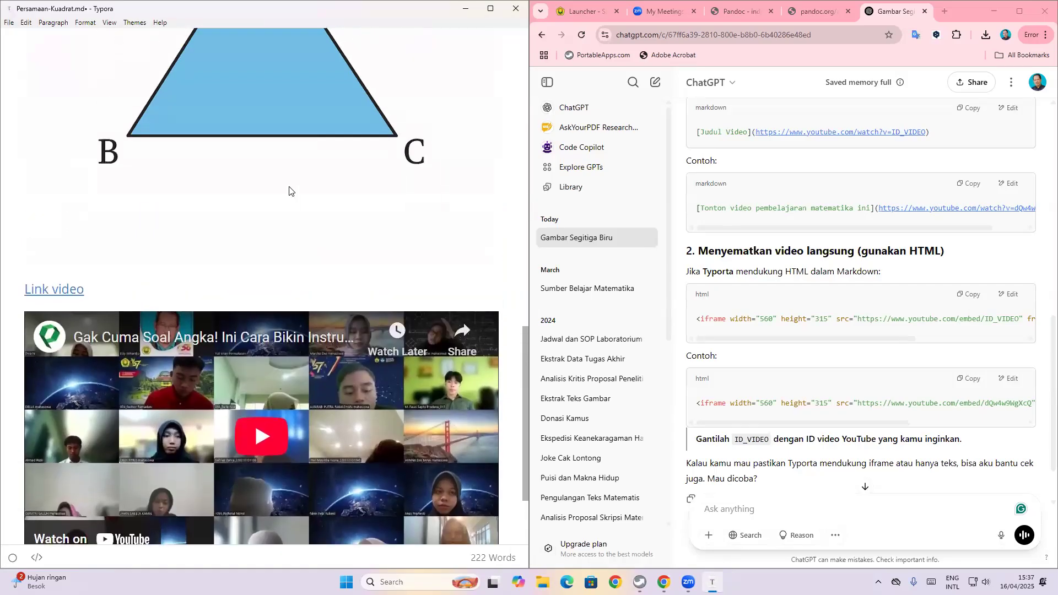
pyautogui.scroll(-3, 294, 219)
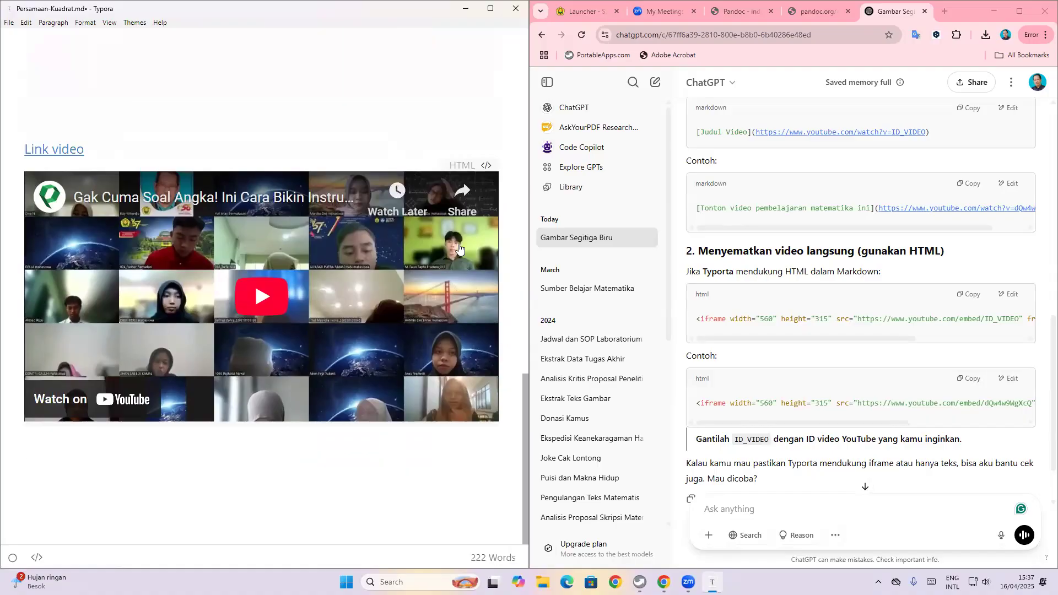
pyautogui.click(262, 296)
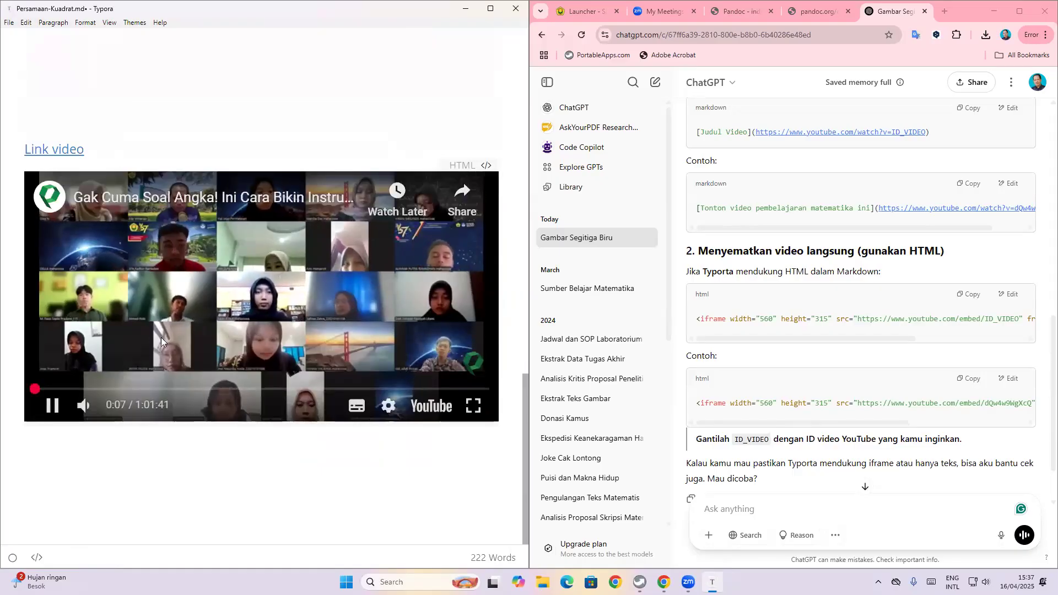
pyautogui.click(52, 405)
pyautogui.click(48, 464)
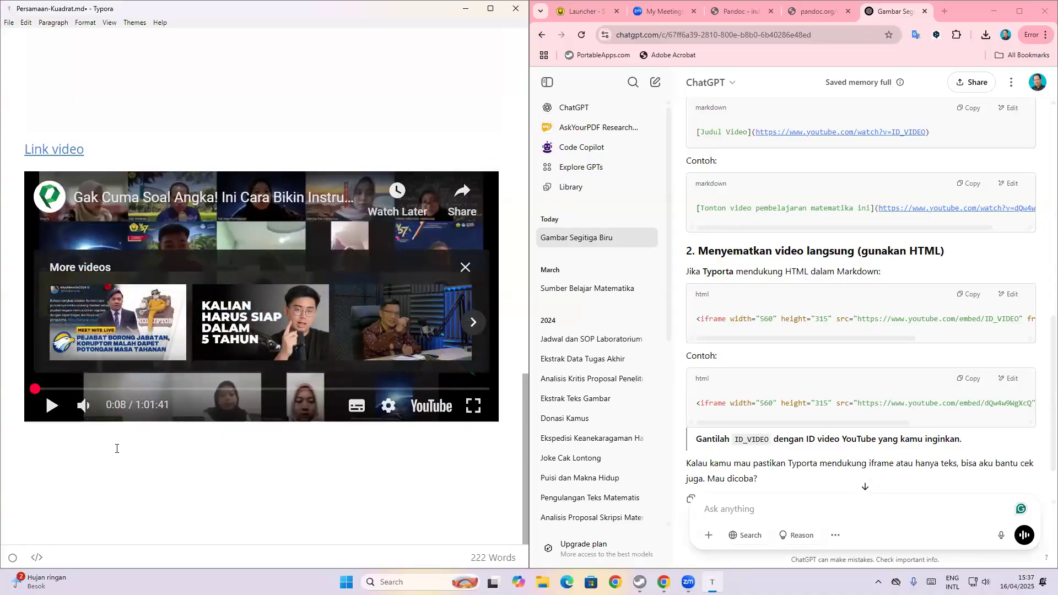
pyautogui.click(736, 515)
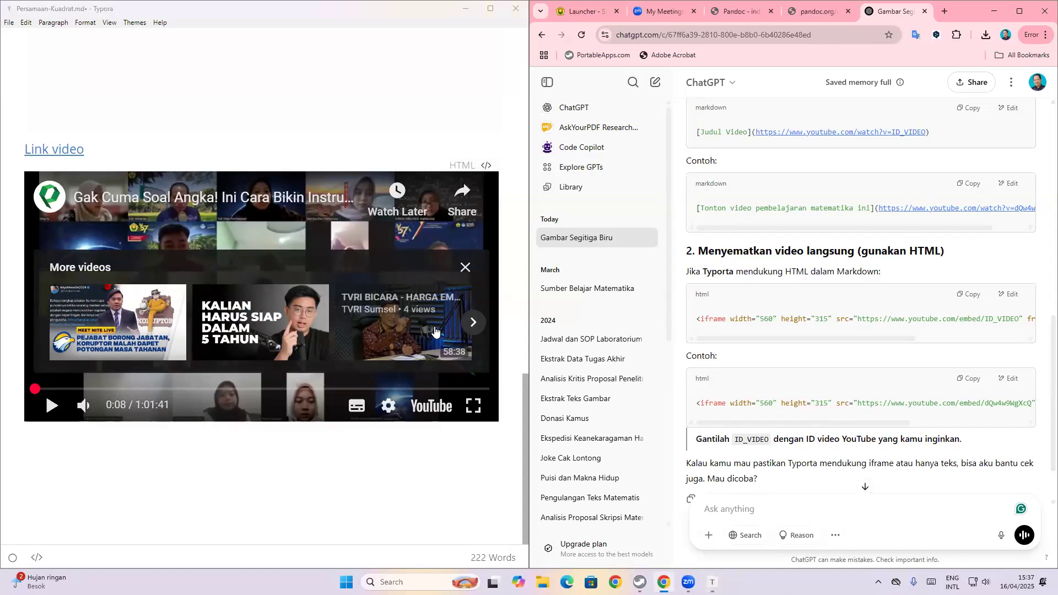
pyautogui.scroll(10, 391, 247)
pyautogui.scroll(6, 391, 246)
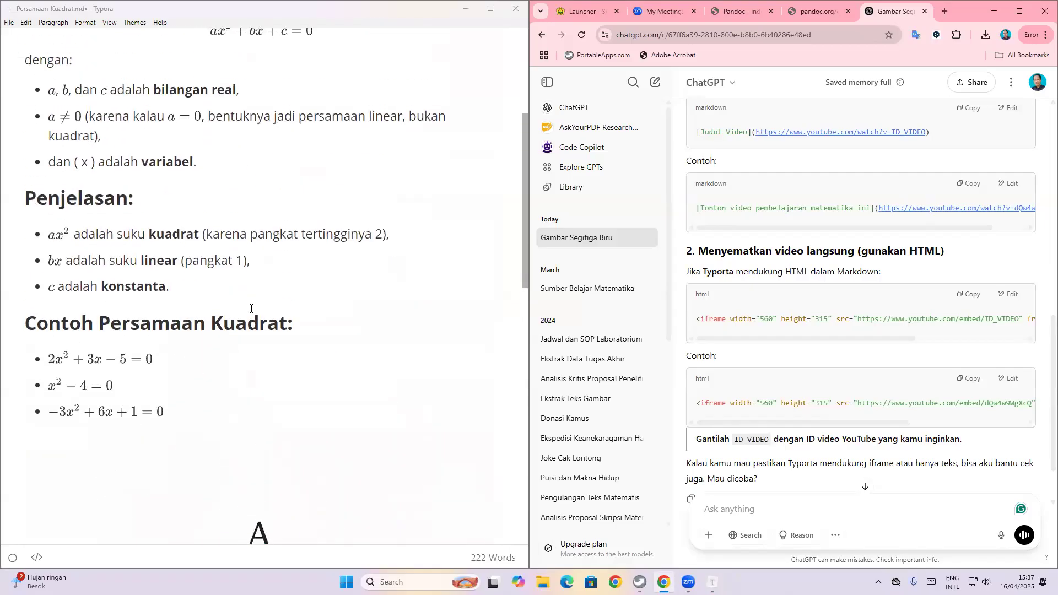
pyautogui.scroll(3, 230, 267)
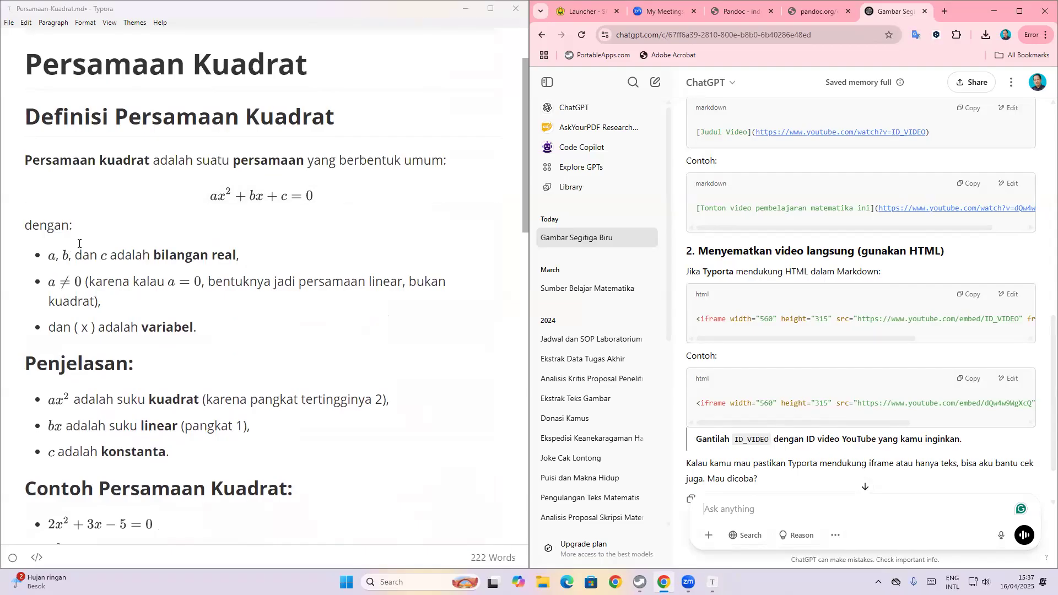
# - Add the inline math expression a \neq 0 after "bilangan real," in the first bullet under "dengan:"
pyautogui.click(261, 257)
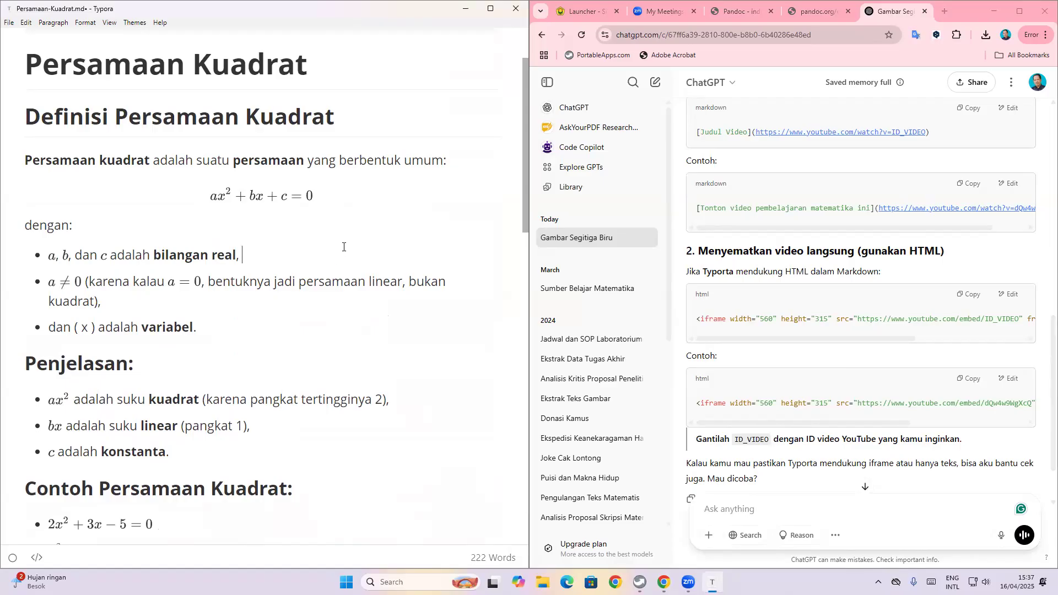
pyautogui.scroll(-4, 343, 246)
pyautogui.scroll(3, 321, 71)
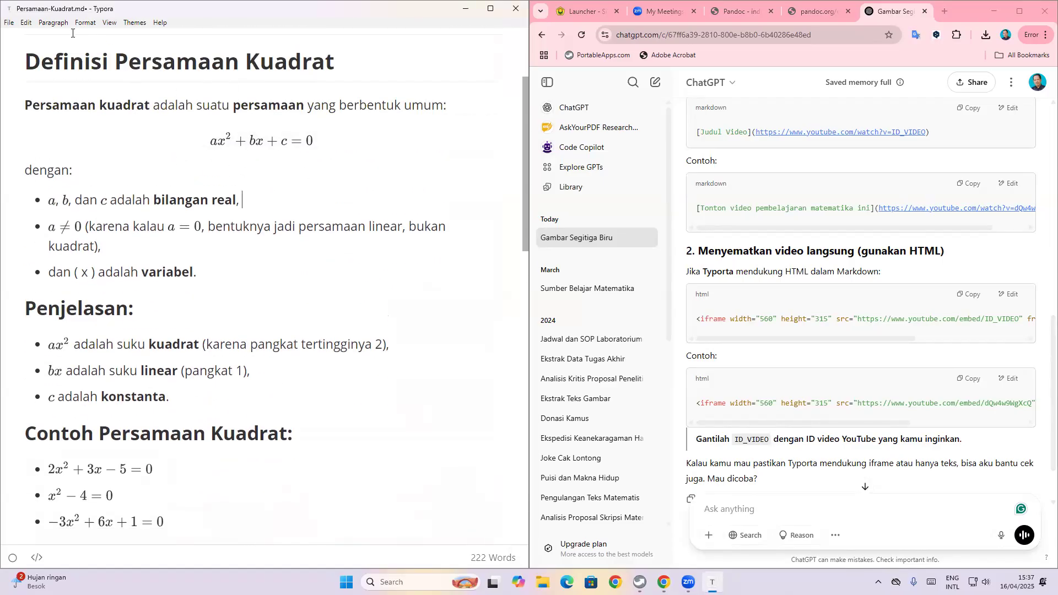
pyautogui.click(54, 22)
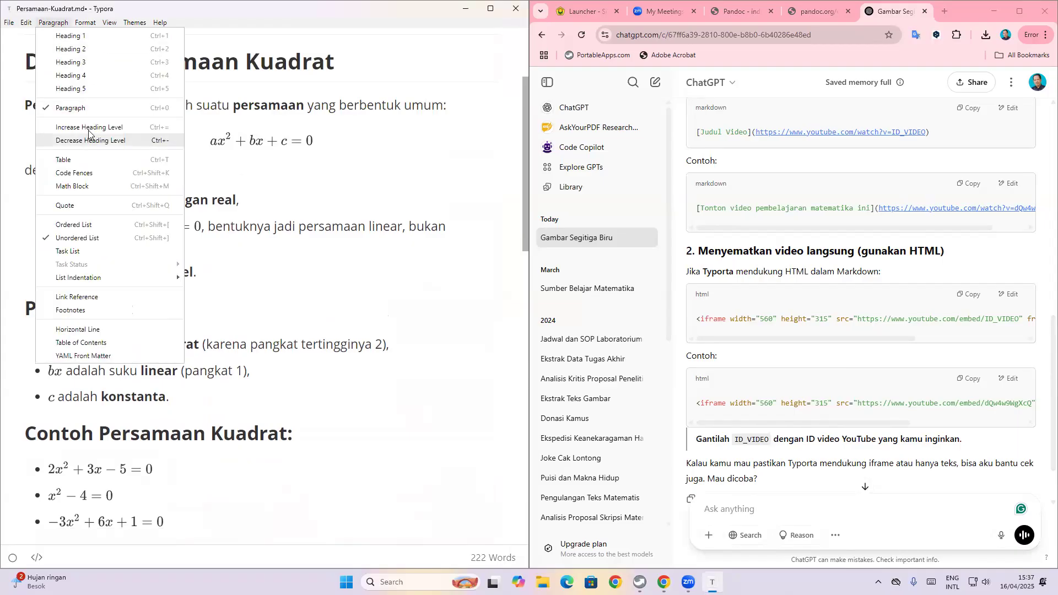
pyautogui.moveTo(88, 23)
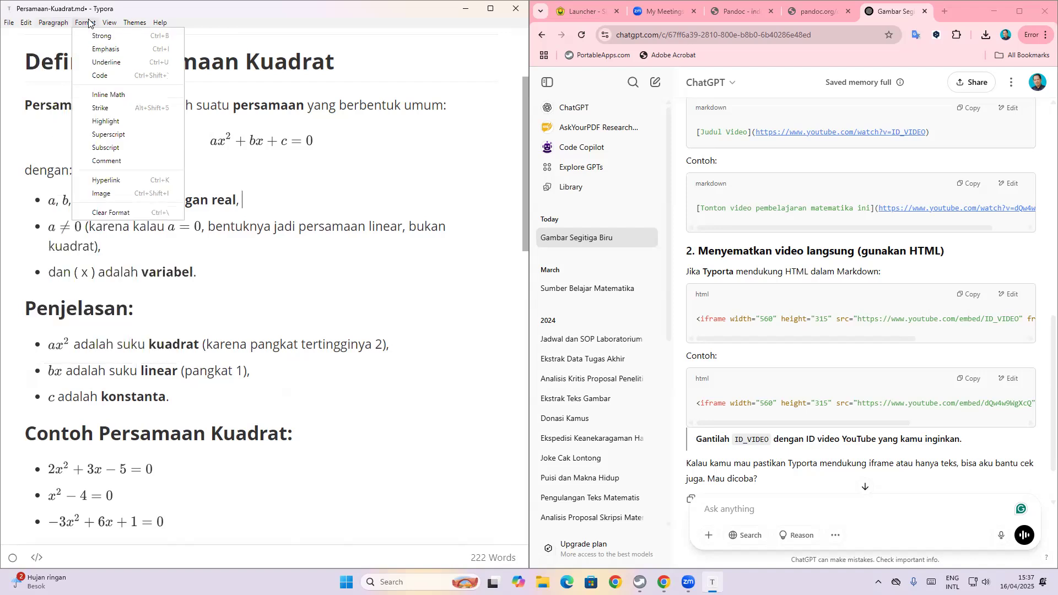
pyautogui.click(125, 99)
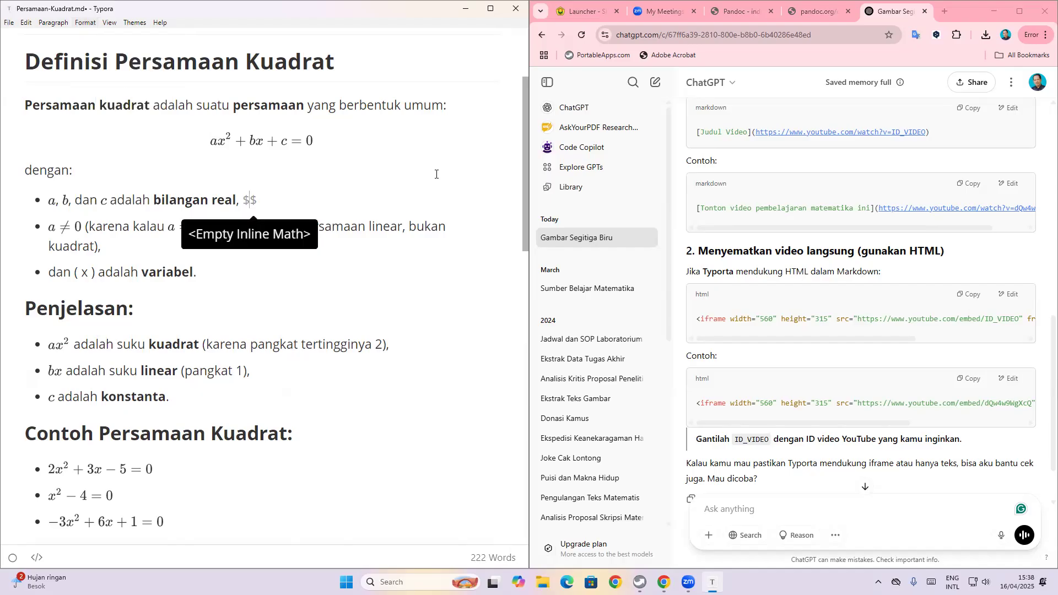
pyautogui.write('a')
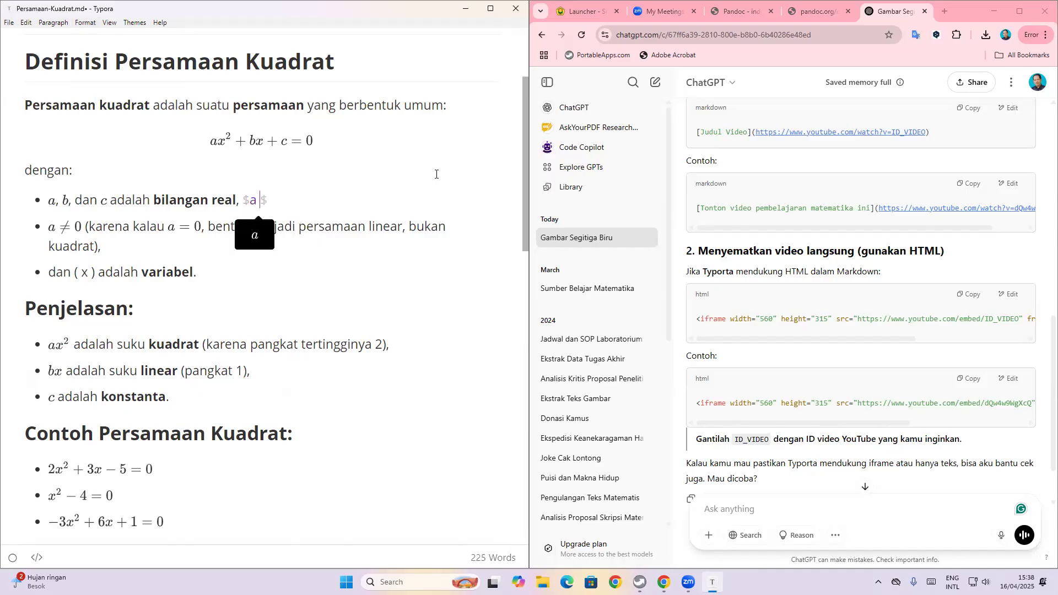
pyautogui.write('\\neq')
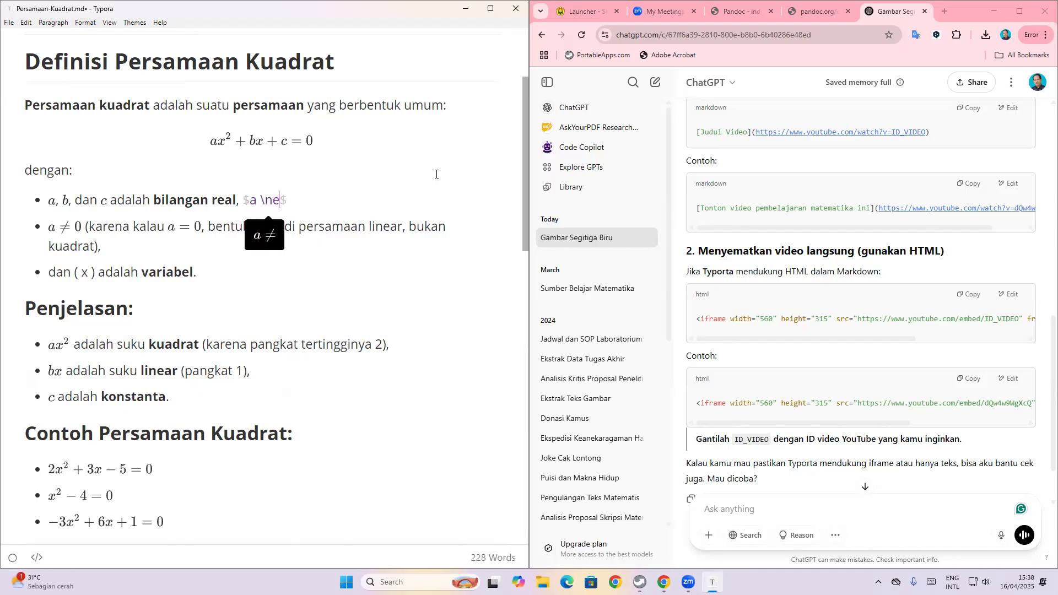
pyautogui.write(' 0')
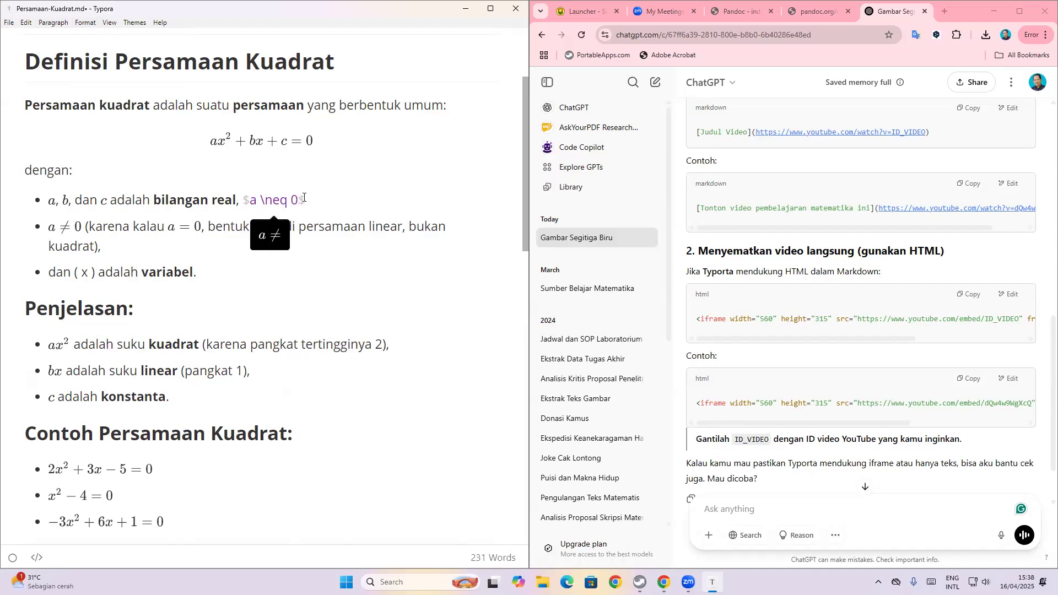
# - Replace the expression in the new inline math of the first bullet with \phi \pi
pyautogui.moveTo(299, 199); pyautogui.dragTo(249, 194)
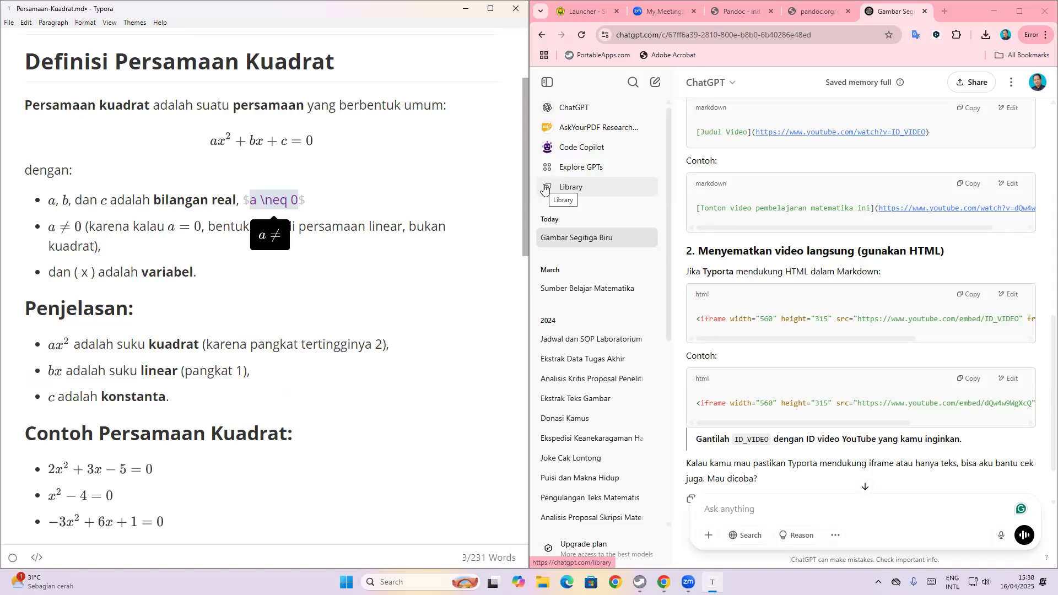
pyautogui.press('BackSpace')
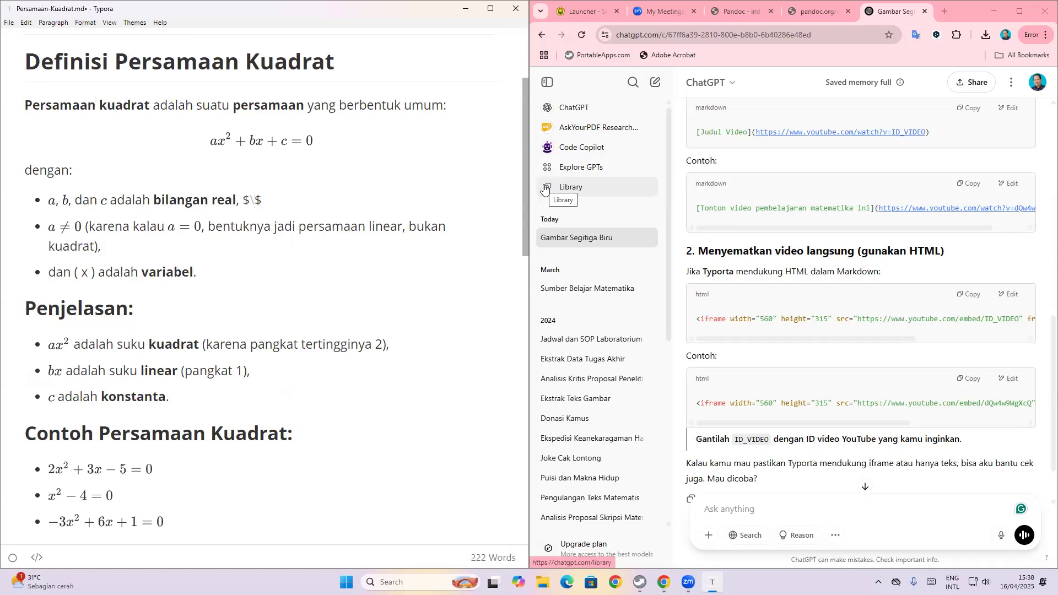
pyautogui.write('phi')
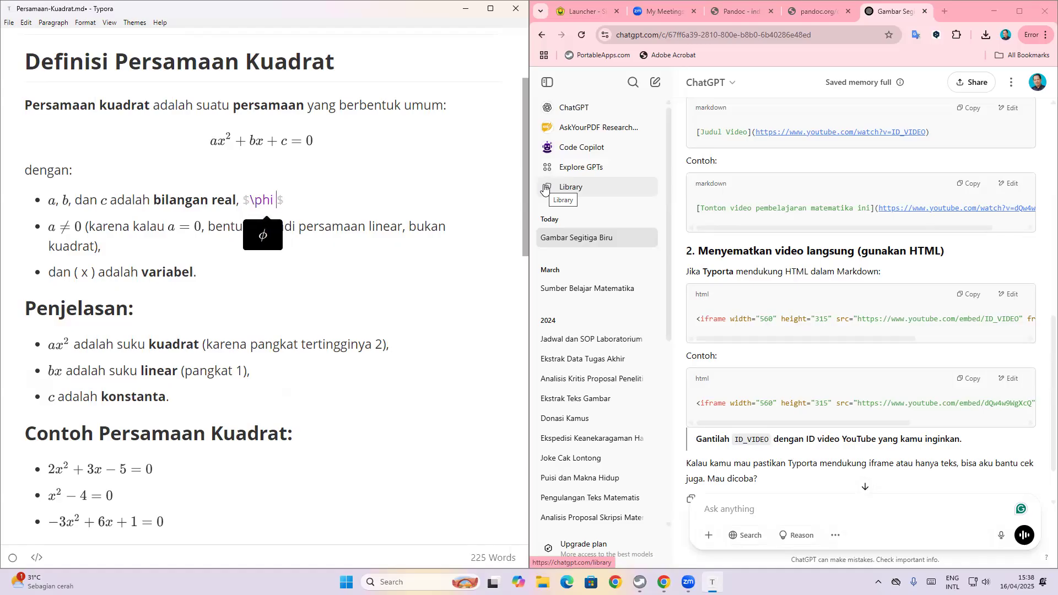
pyautogui.write(' \\pi')
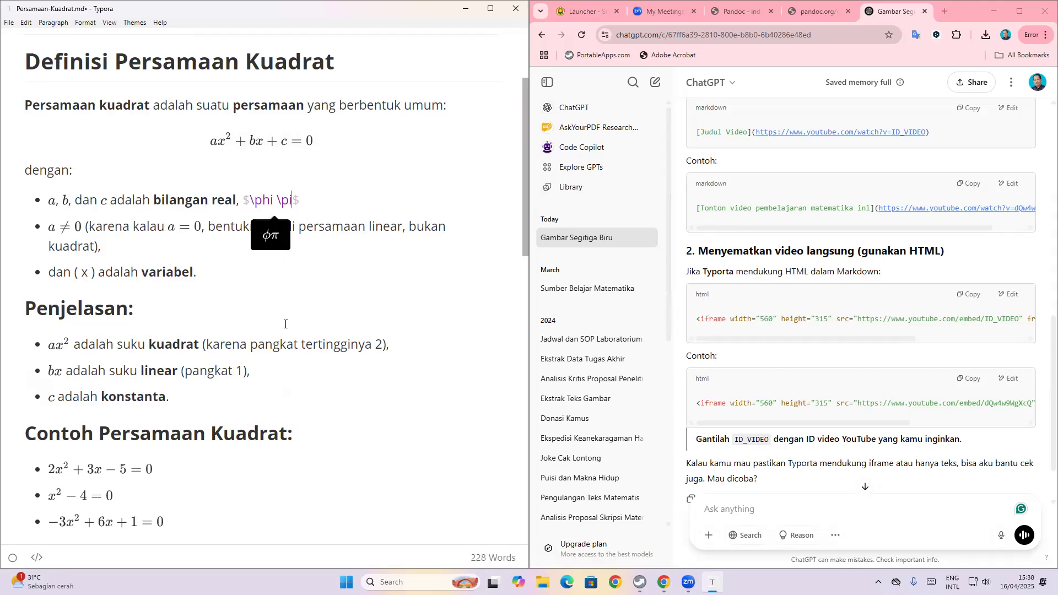
# - Insert an empty math block between the last example equation under "Contoh Persamaan Kuadrat:" and the triangle image
pyautogui.scroll(-4, 278, 353)
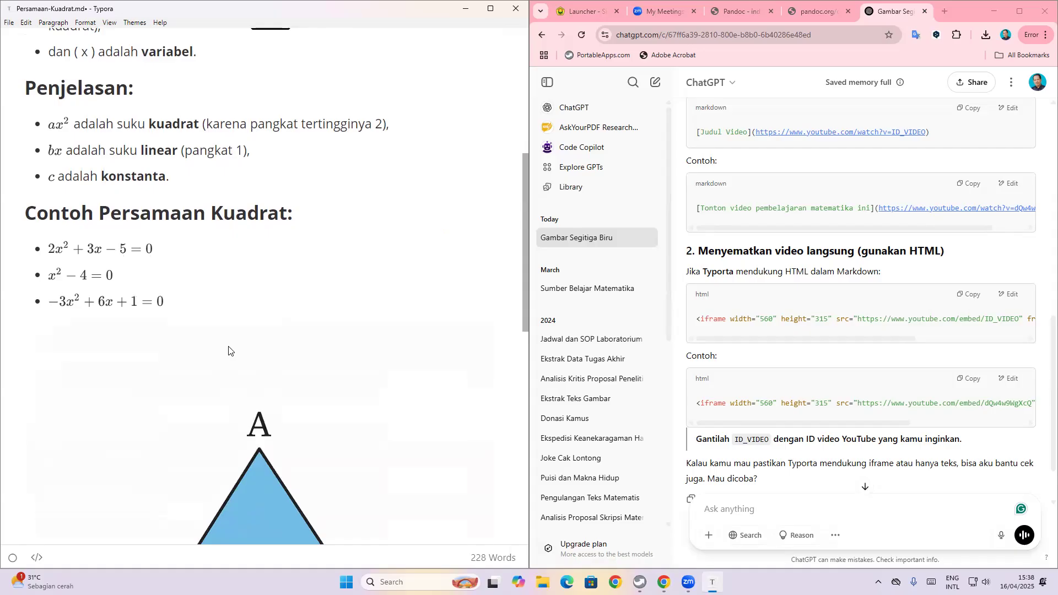
pyautogui.click(228, 351)
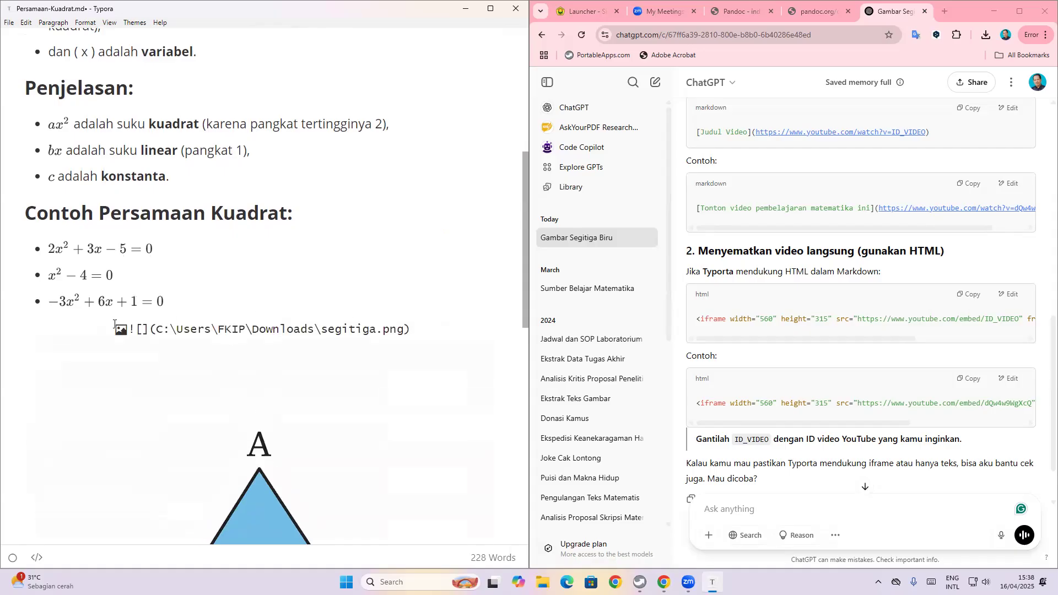
pyautogui.click(203, 307)
pyautogui.press('Return')
pyautogui.press('Return')
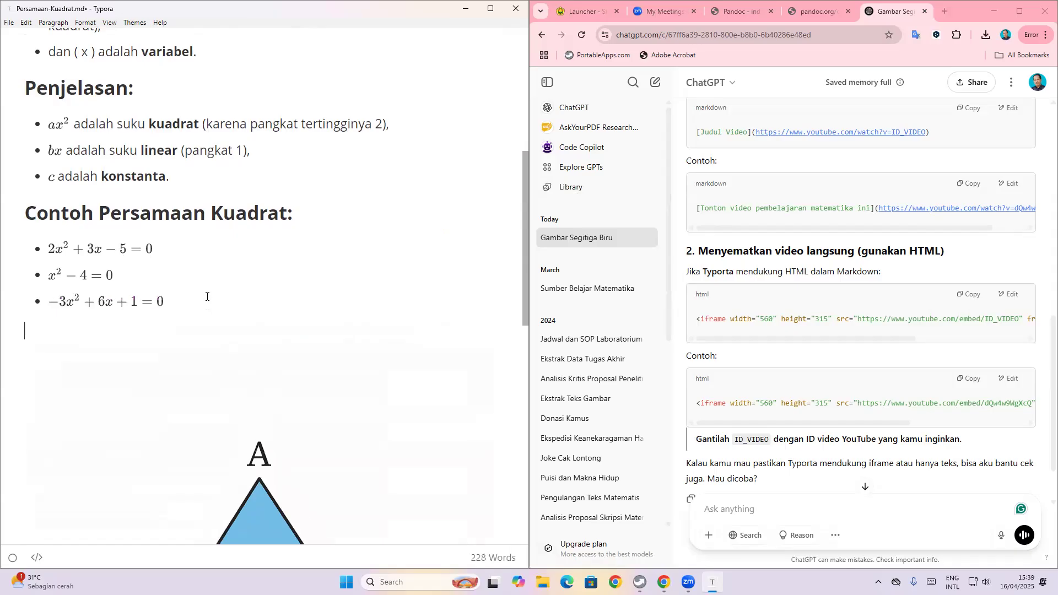
pyautogui.click(53, 23)
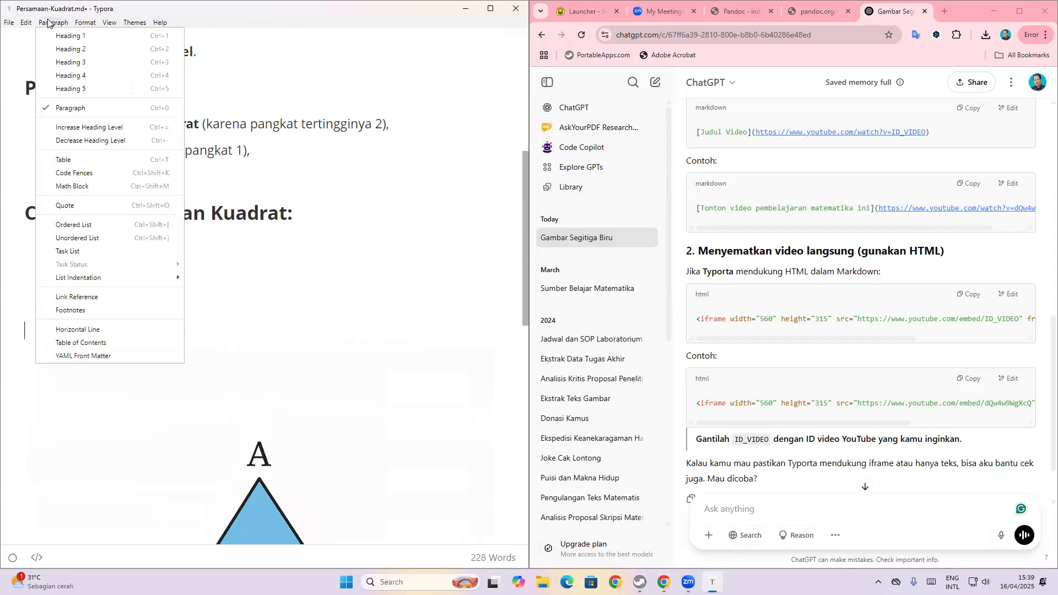
pyautogui.click(86, 191)
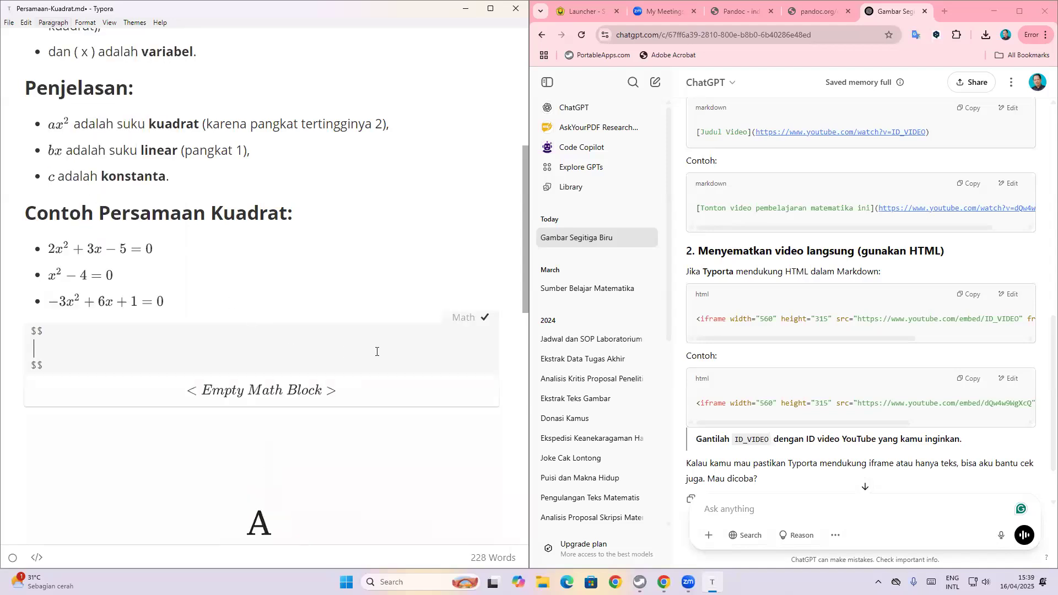
# - Enter x^2+5x+6=0 \\ as the first line of the math block and begin a second line
pyautogui.write('x')
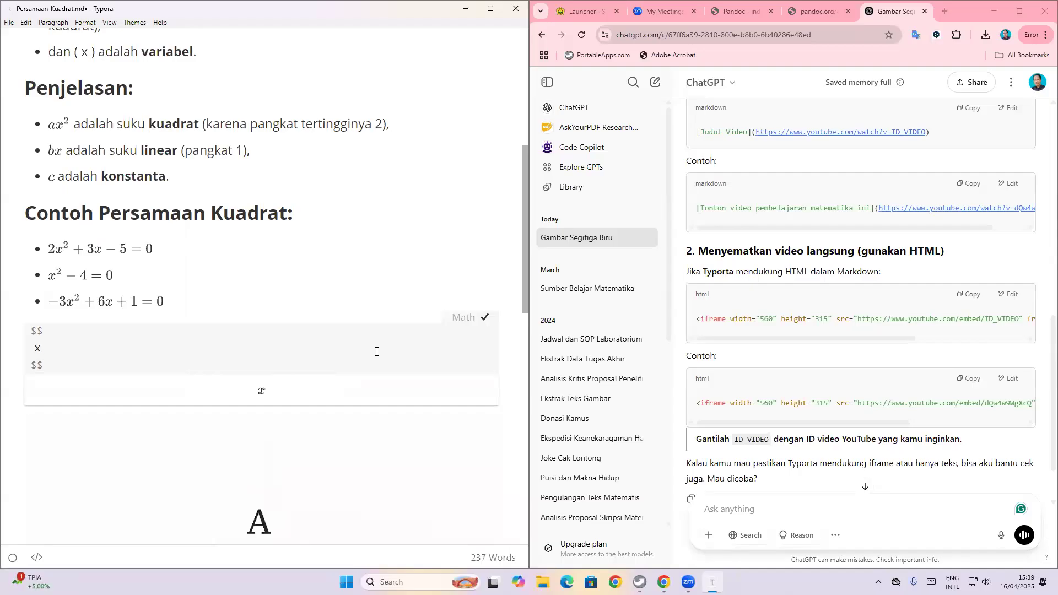
pyautogui.write('^2')
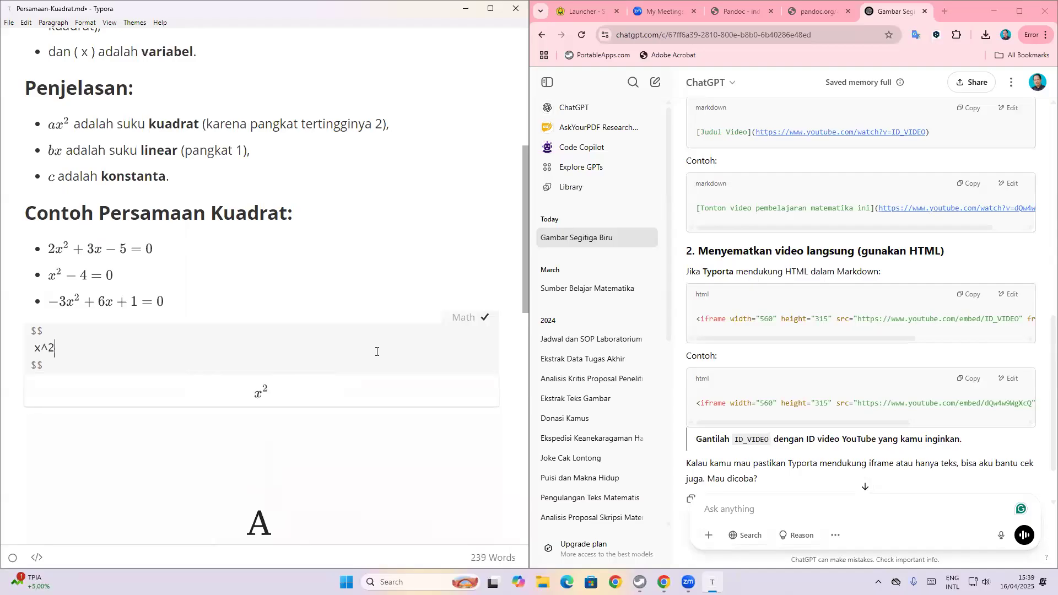
pyautogui.write('+5x+')
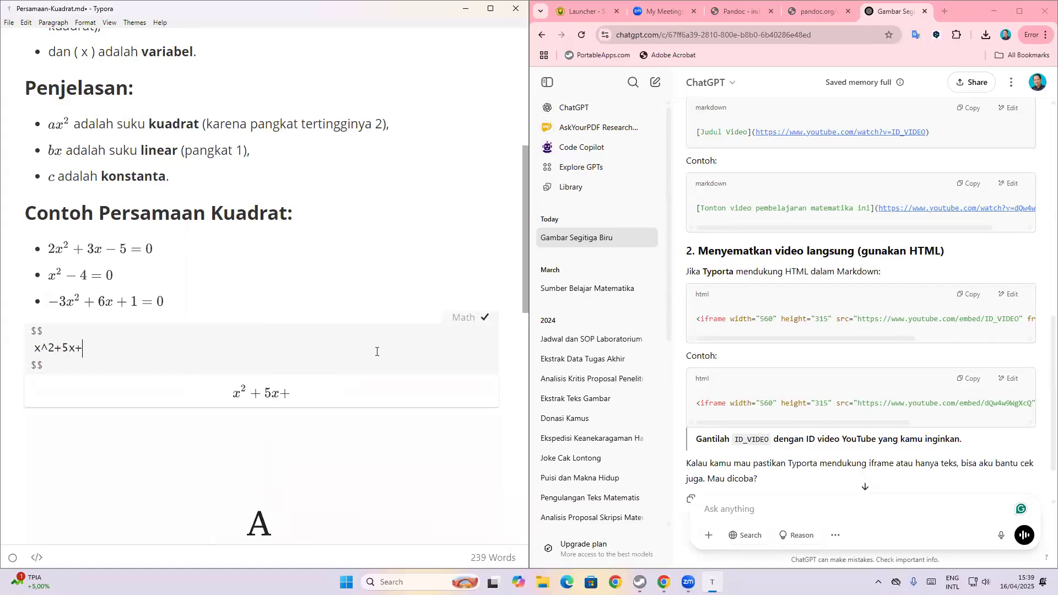
pyautogui.write('6=0 \\\\')
pyautogui.press('Return')
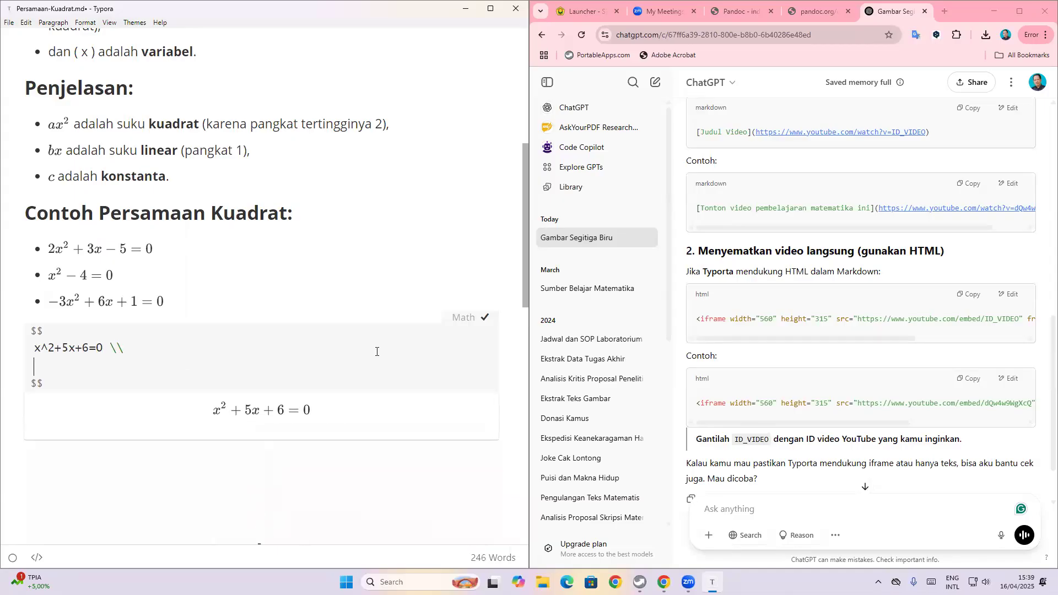
# - Write (x+3)(x+2)=0 \\ as the second line of the math block
pyautogui.write('(x')
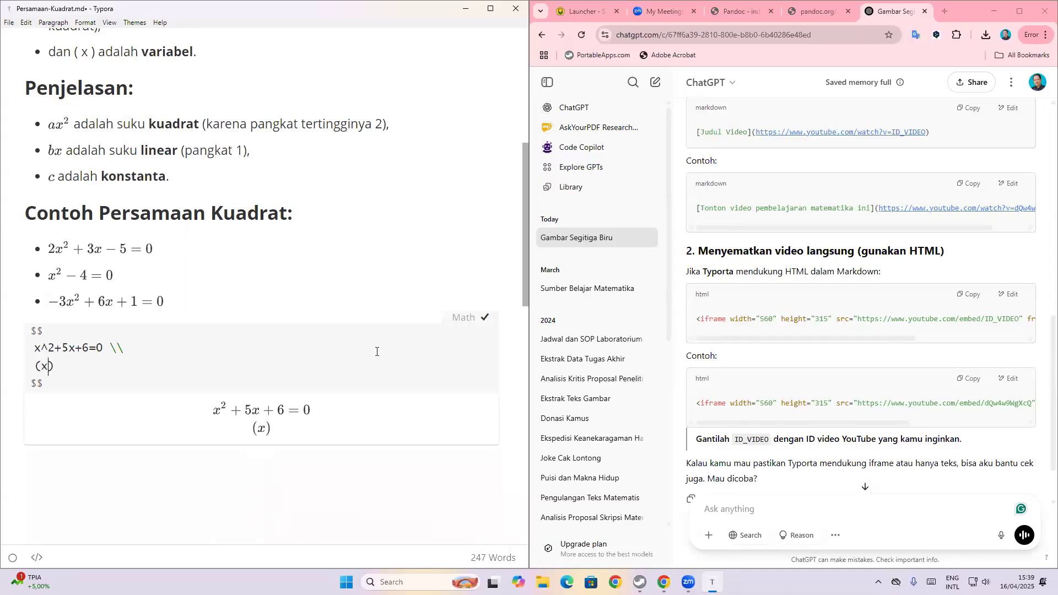
pyautogui.write('+3)(')
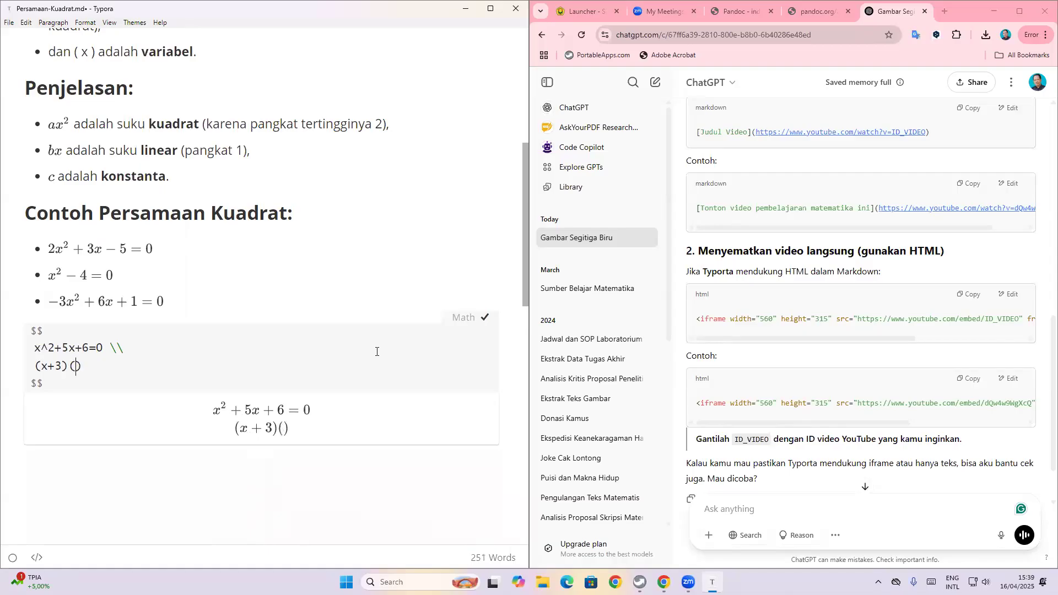
pyautogui.write('x+2')
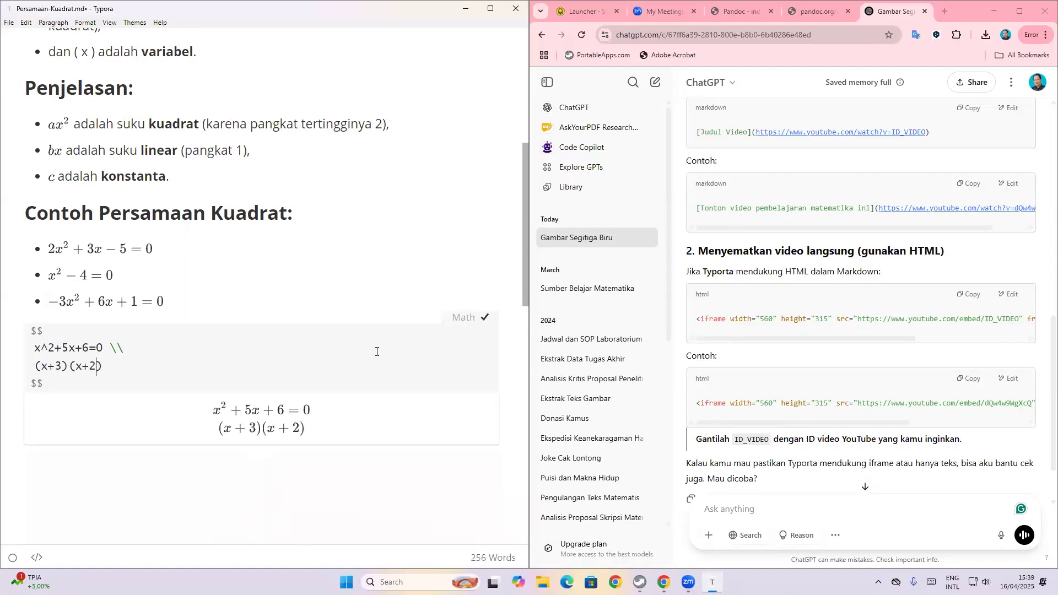
pyautogui.write(')=')
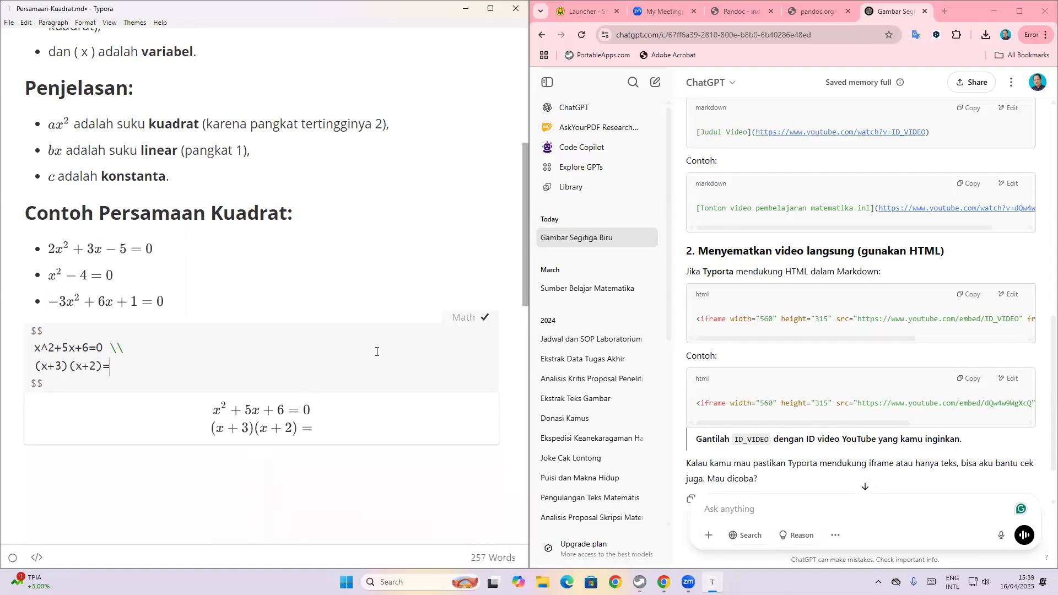
pyautogui.write('0')
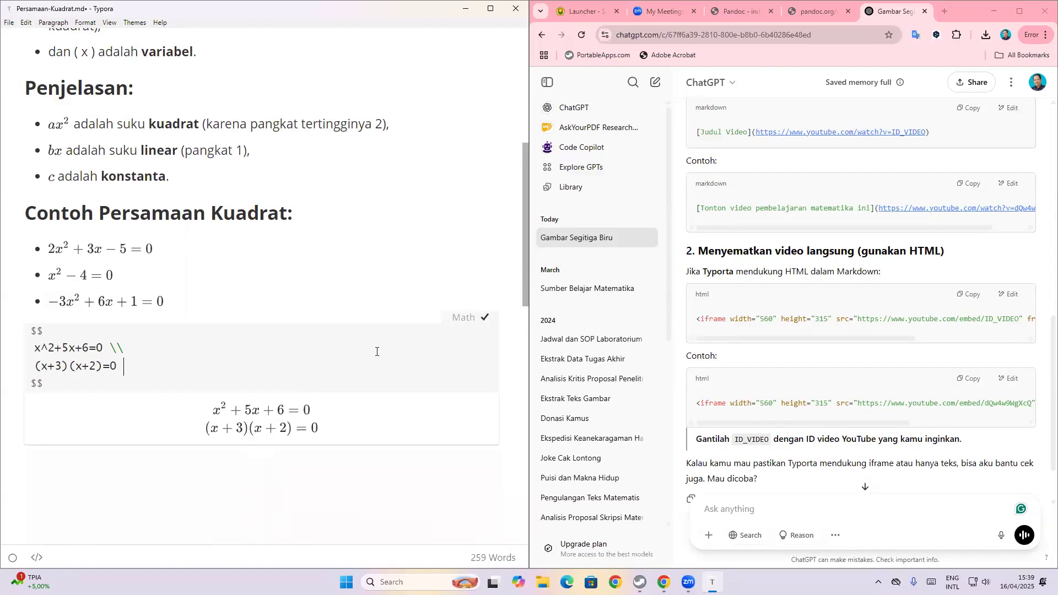
pyautogui.write(' \\\\')
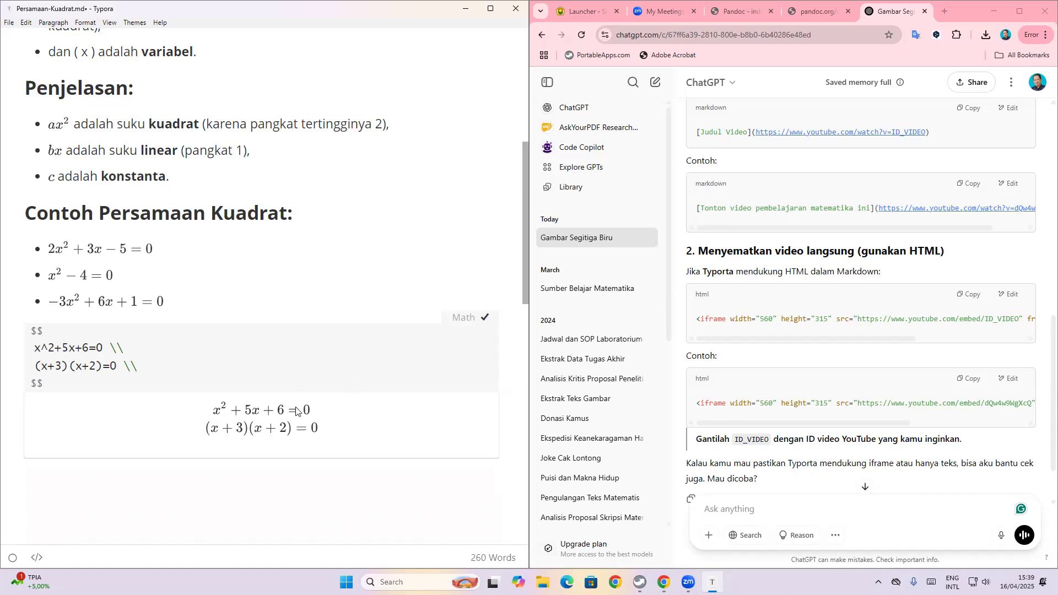
# - Add a line with \begin{align} above the two equations in the math block
pyautogui.click(83, 332)
pyautogui.click(33, 346)
pyautogui.press('Return')
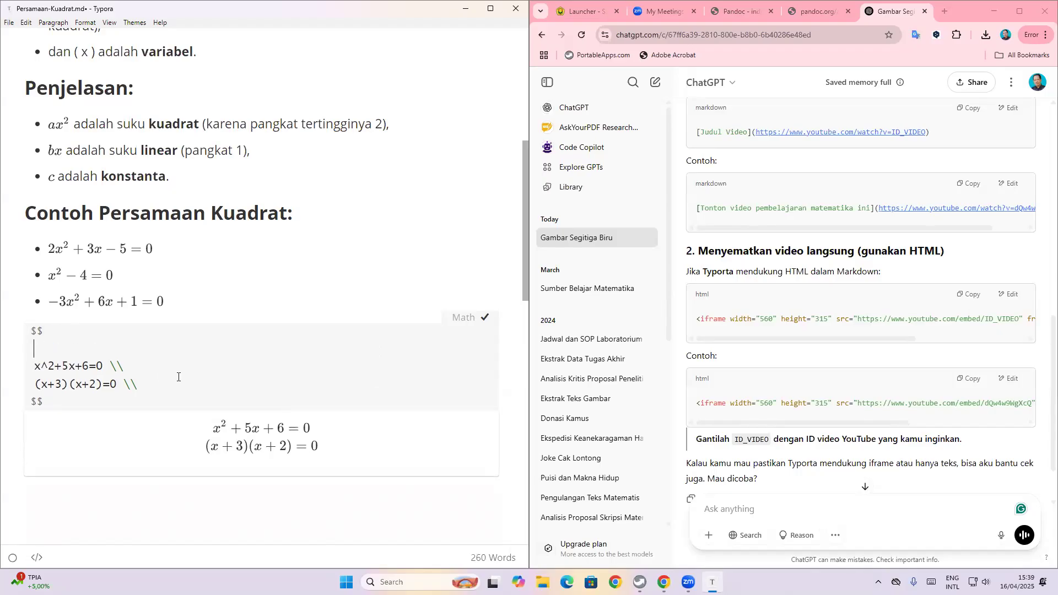
pyautogui.write('\\')
pyautogui.write('beg')
pyautogui.write('in{alig')
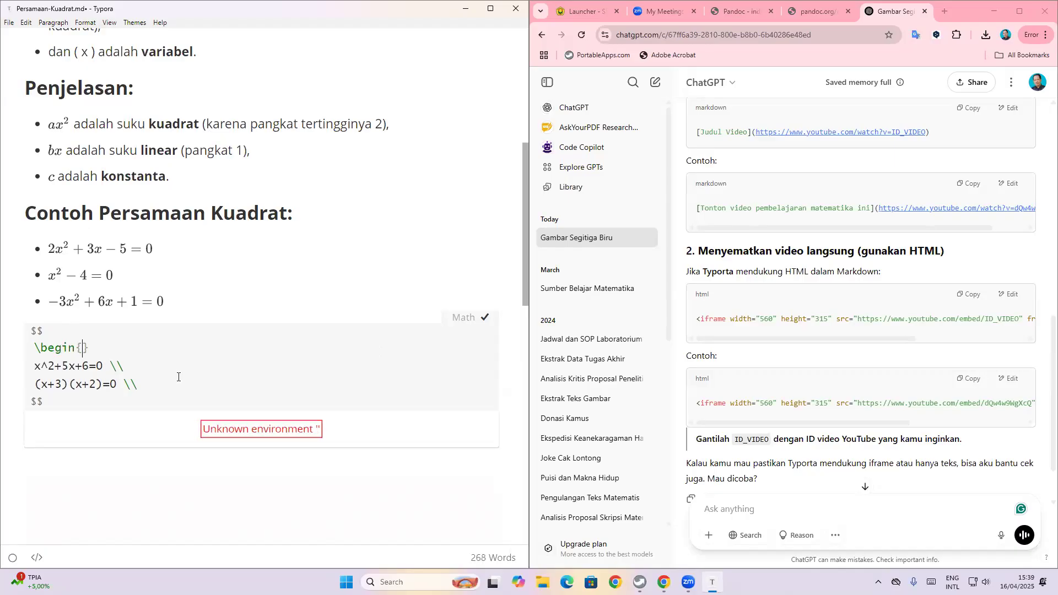
pyautogui.write('n')
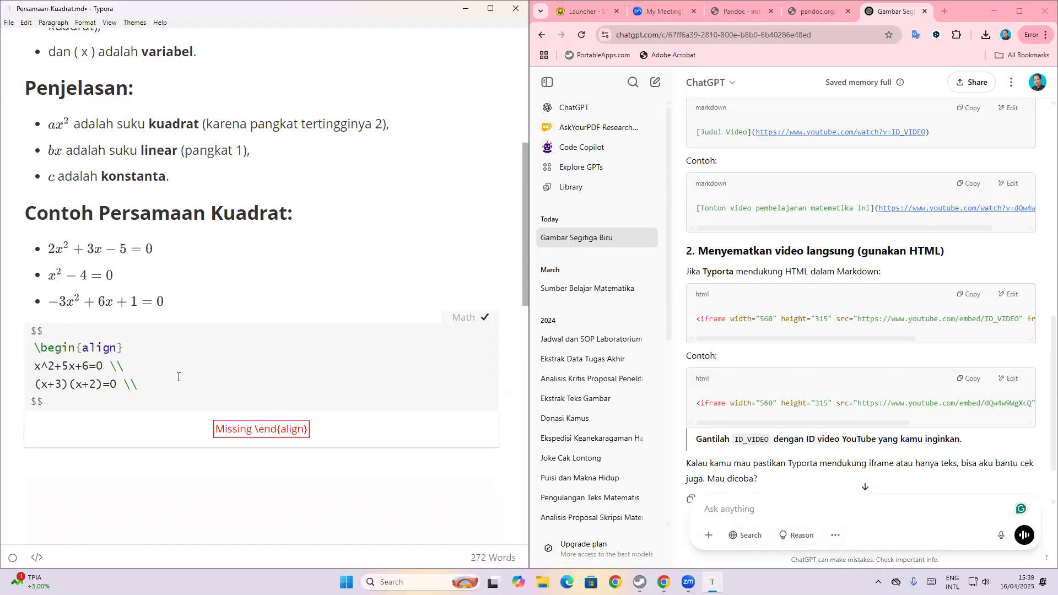
# - Copy the \begin{align} line below the last equation and change the copy to \end{align}
pyautogui.moveTo(121, 353); pyautogui.dragTo(31, 353)
pyautogui.hotkey('ctrl', 'c')
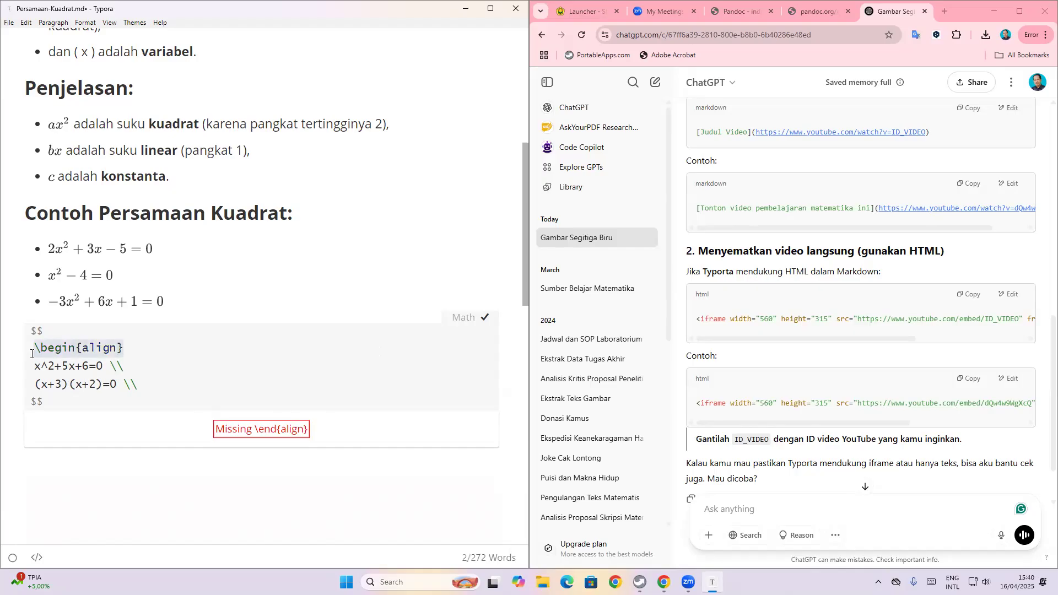
pyautogui.click(155, 392)
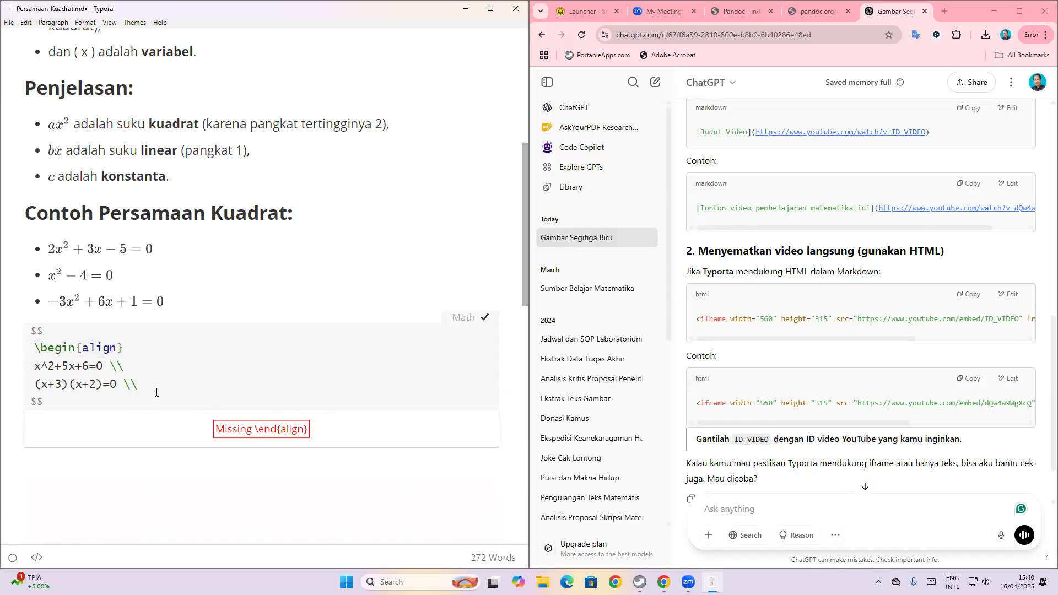
pyautogui.press('Return')
pyautogui.hotkey('ctrl', 'v')
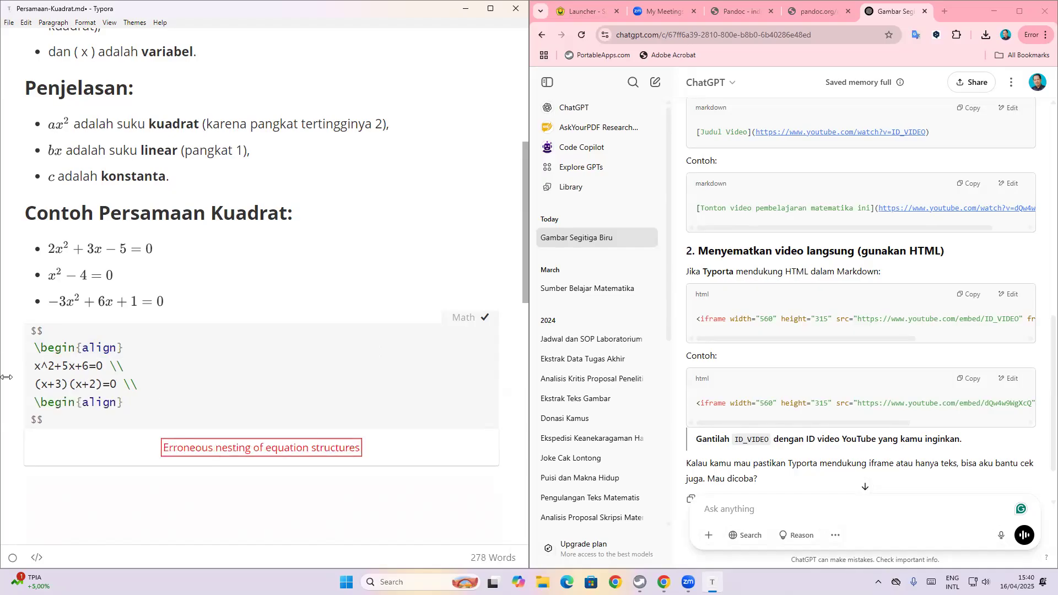
pyautogui.doubleClick(53, 403)
pyautogui.write('e')
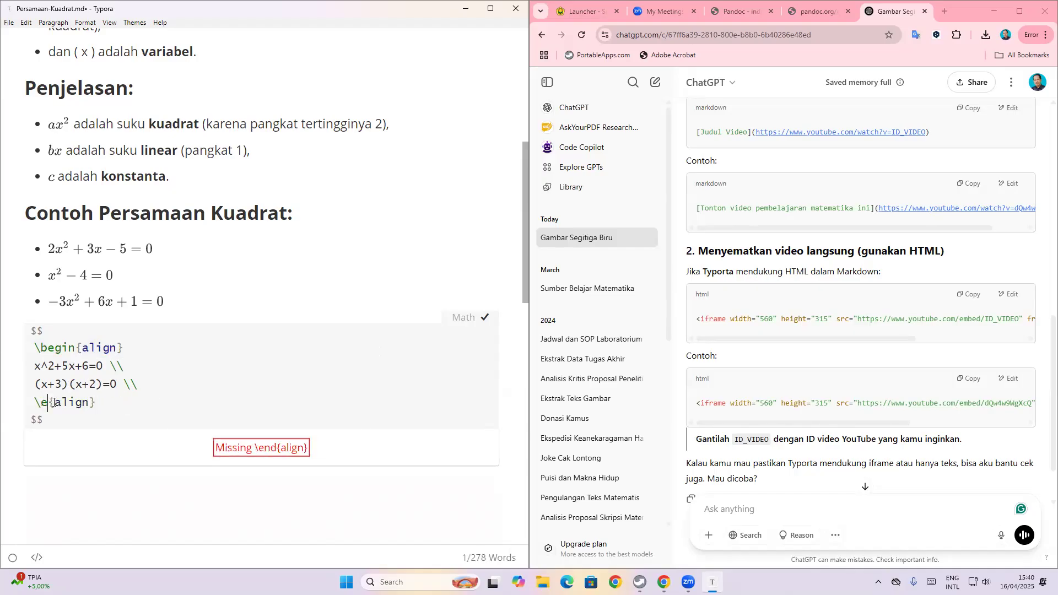
pyautogui.write('nd')
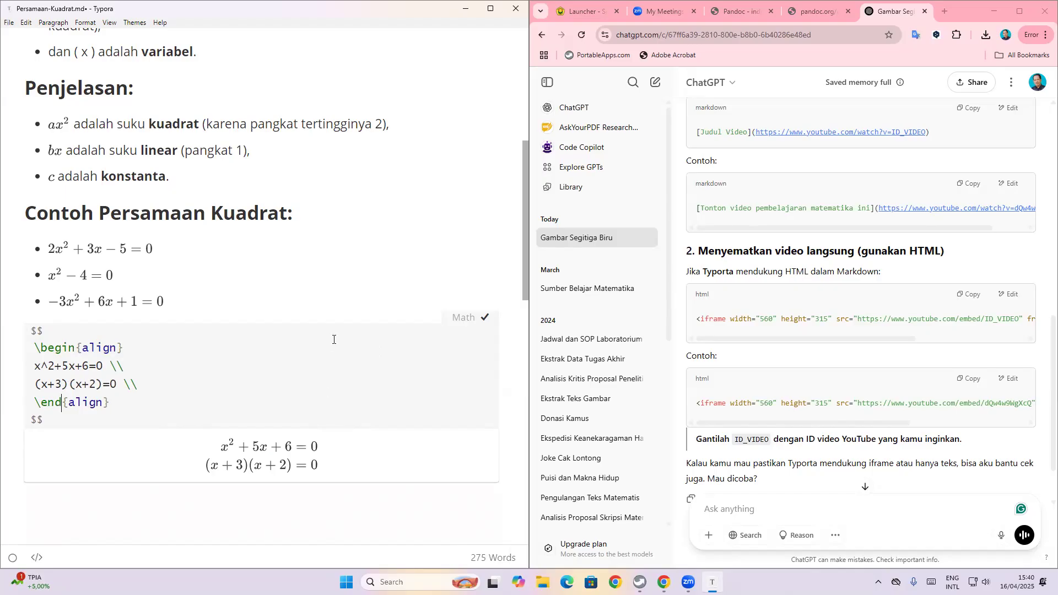
# - Try to add an empty line above the "Link video" link, below the triangle image
pyautogui.scroll(-10, 333, 341)
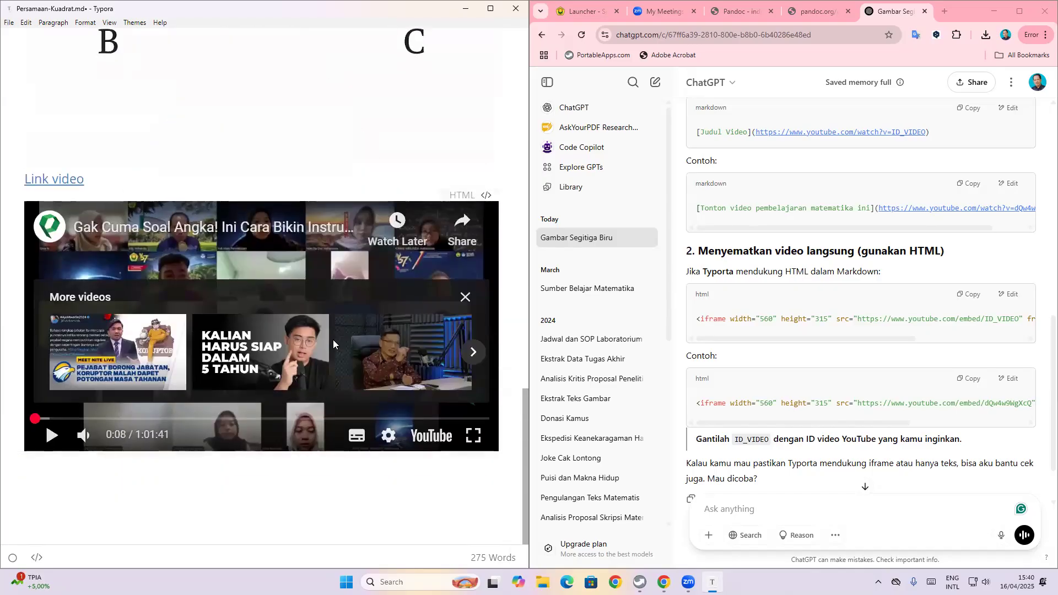
pyautogui.click(221, 521)
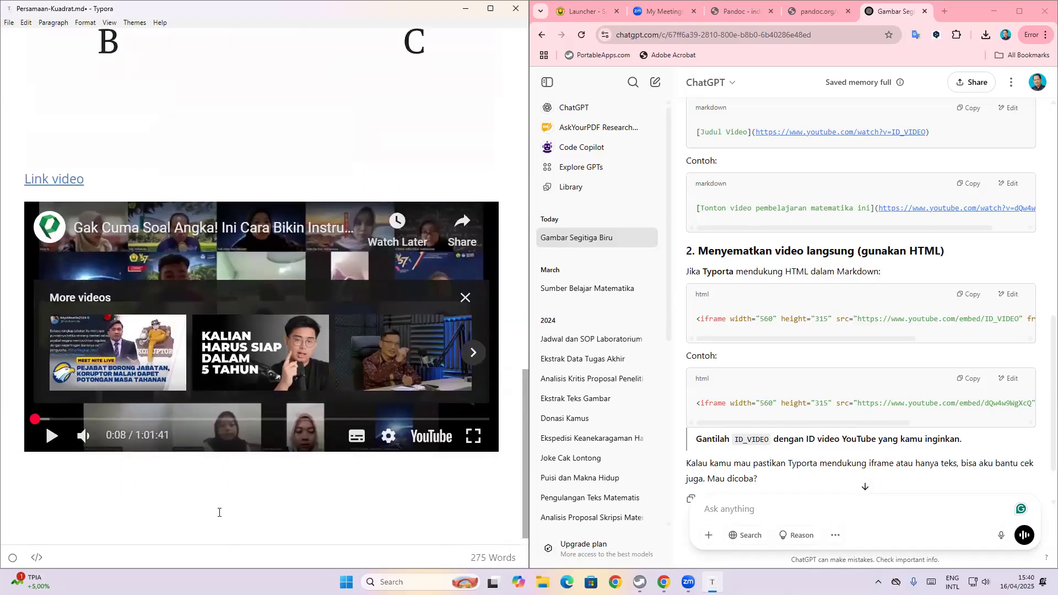
pyautogui.scroll(3, 220, 515)
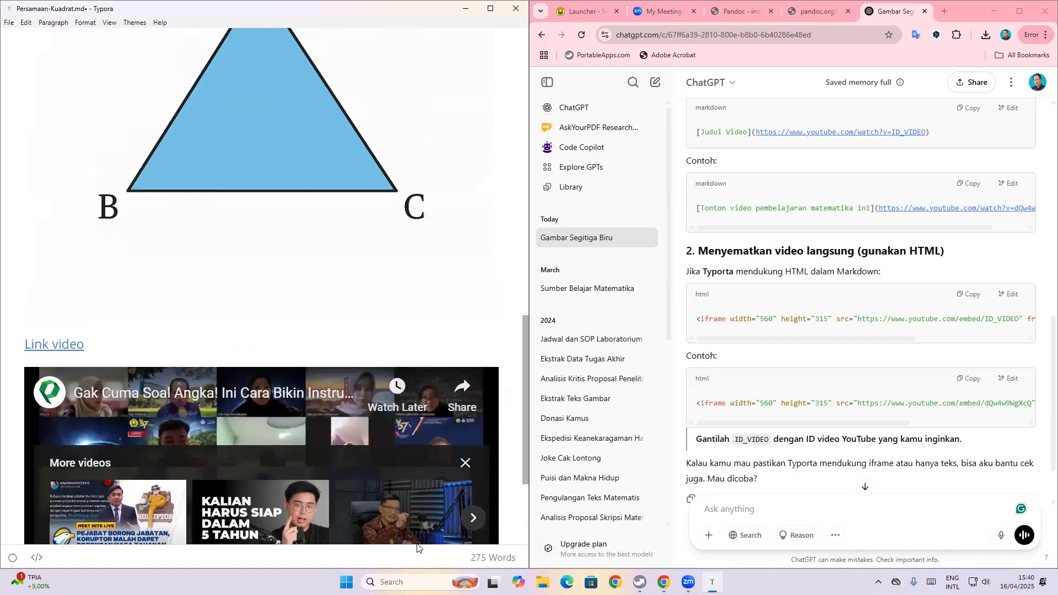
pyautogui.click(9, 351)
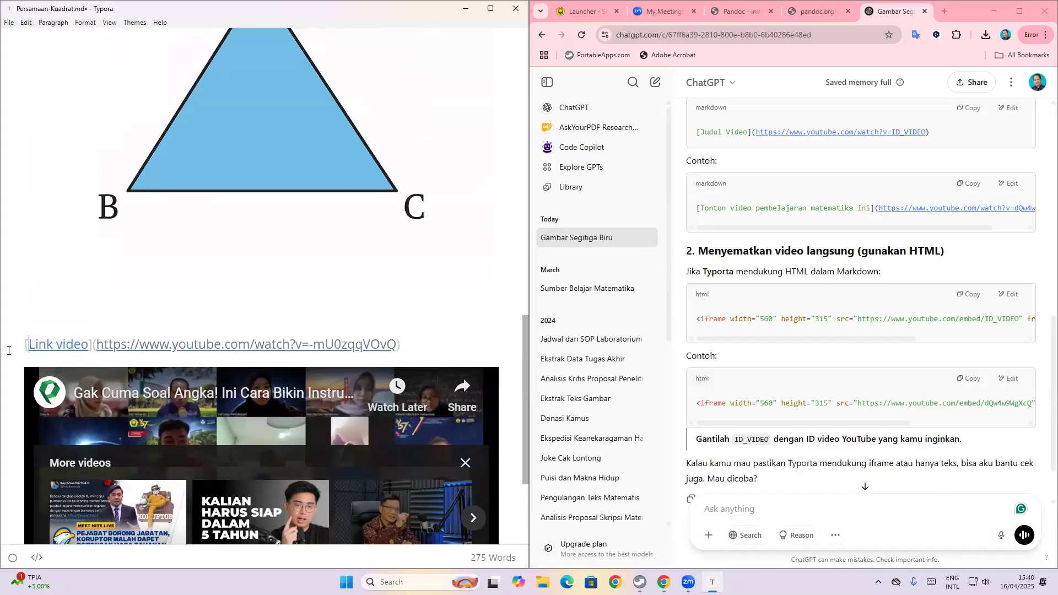
pyautogui.press('Return')
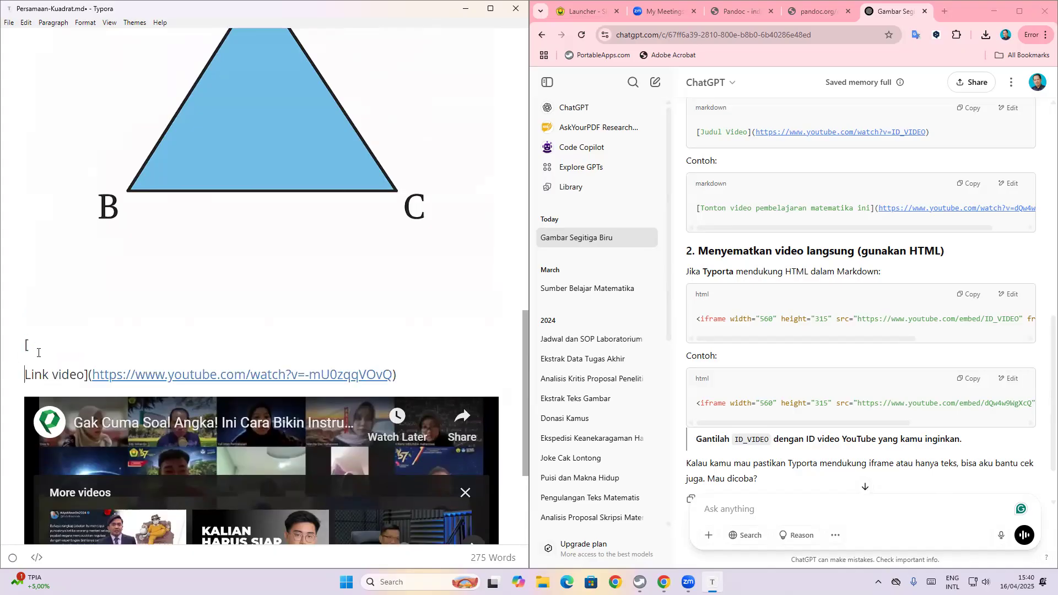
# - Rejoin the broken video link line and add the level-2 heading "Menyisipkan Link Video" above it
pyautogui.press('BackSpace')
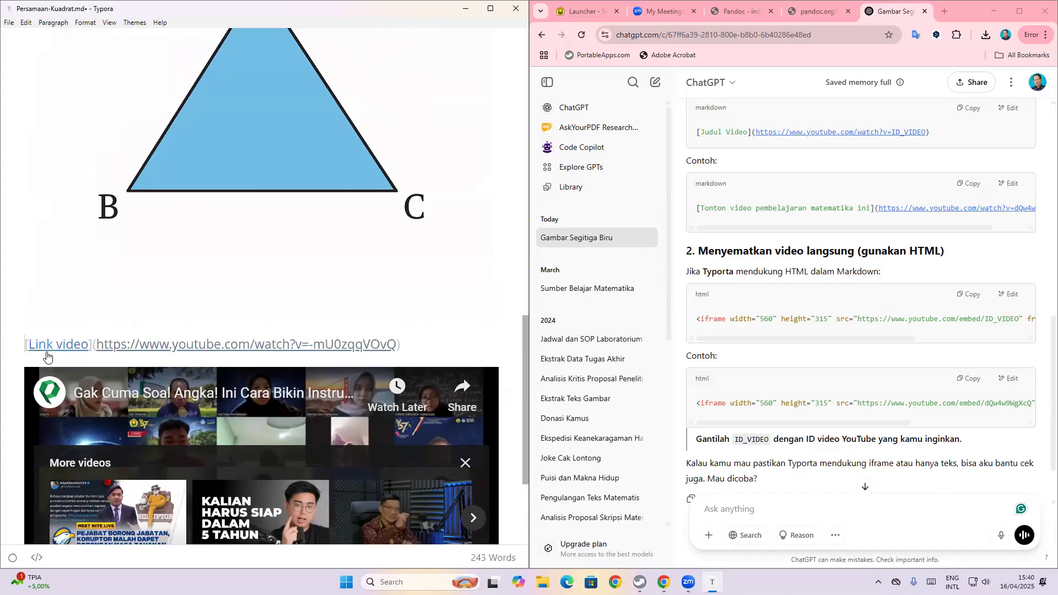
pyautogui.press('Return')
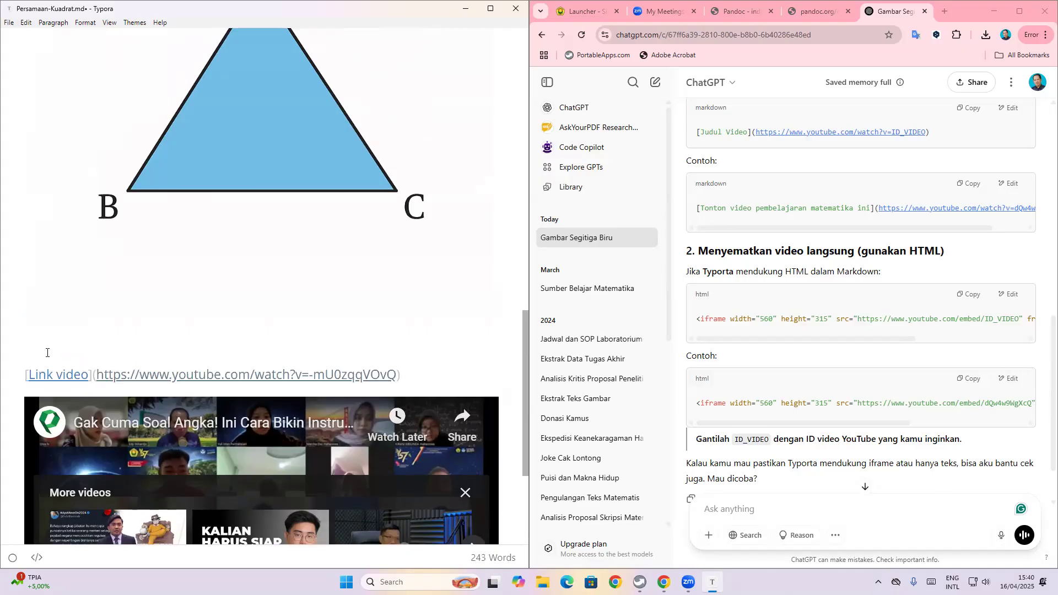
pyautogui.write('## M')
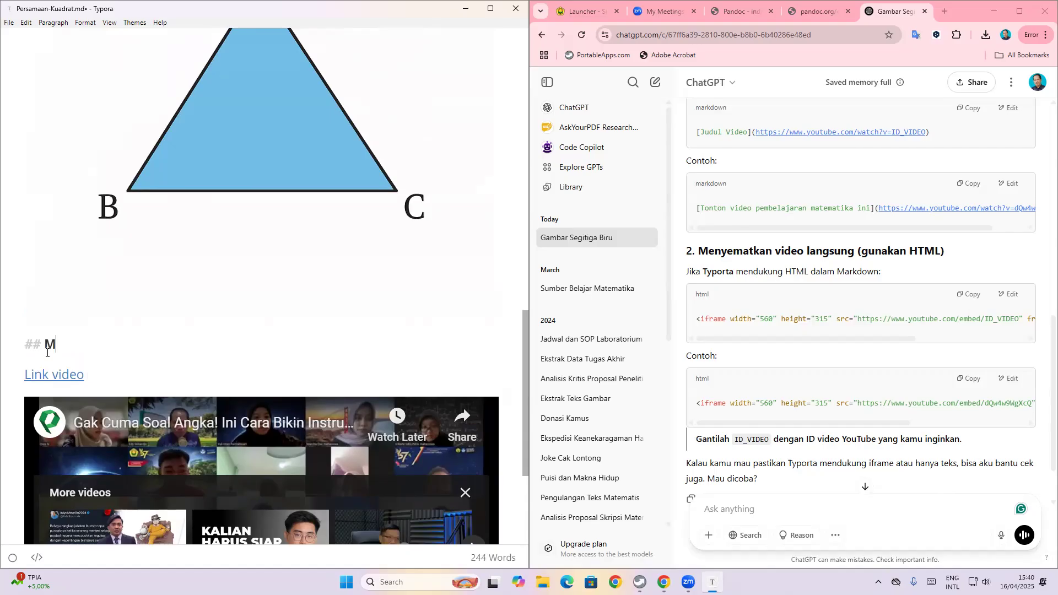
pyautogui.write('enyisipkan Link Video')
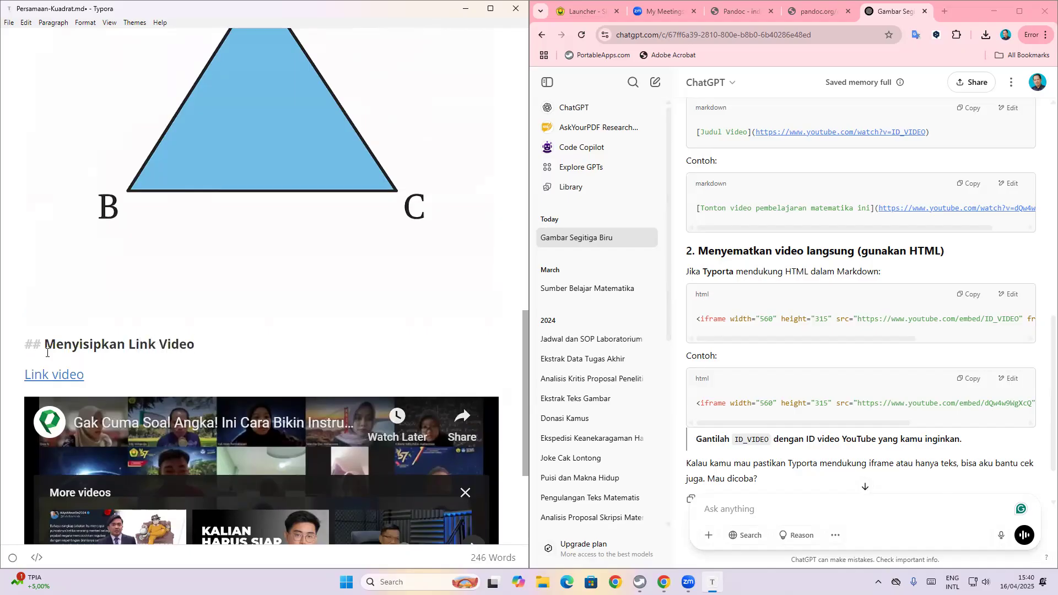
# - Add the level-2 heading "Menyisipkan Video Online" between the video link and the embedded video
pyautogui.click(116, 377)
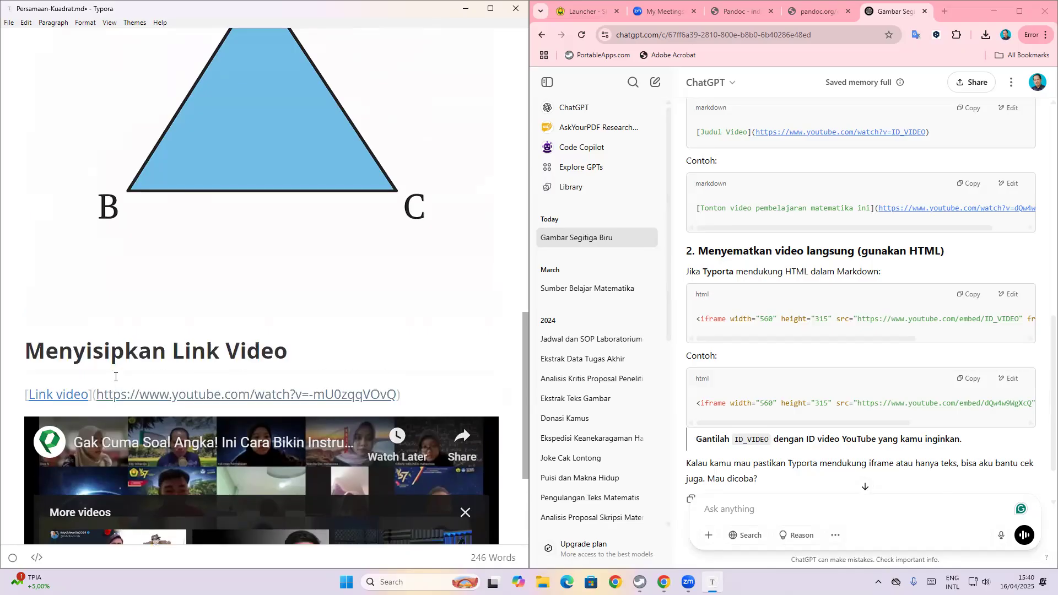
pyautogui.press('Return')
pyautogui.write('#')
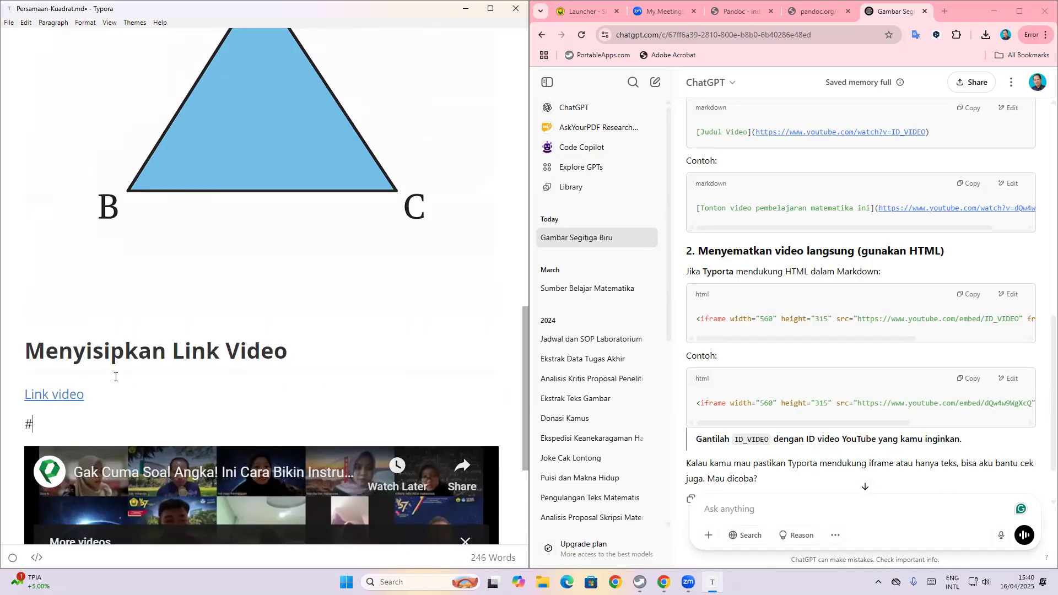
pyautogui.write('# Menyisipkan')
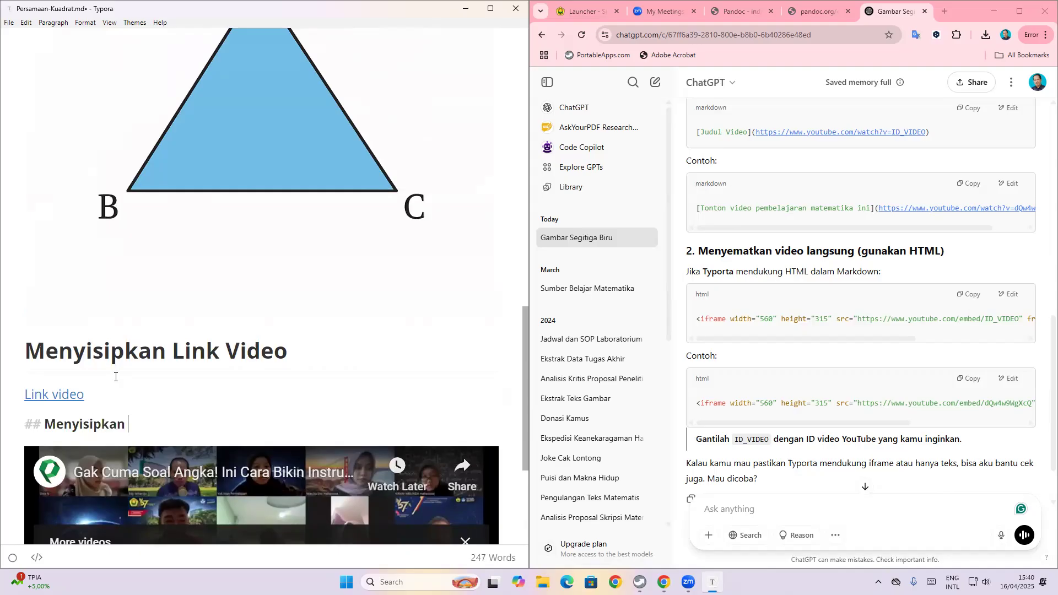
pyautogui.write(' Video Online')
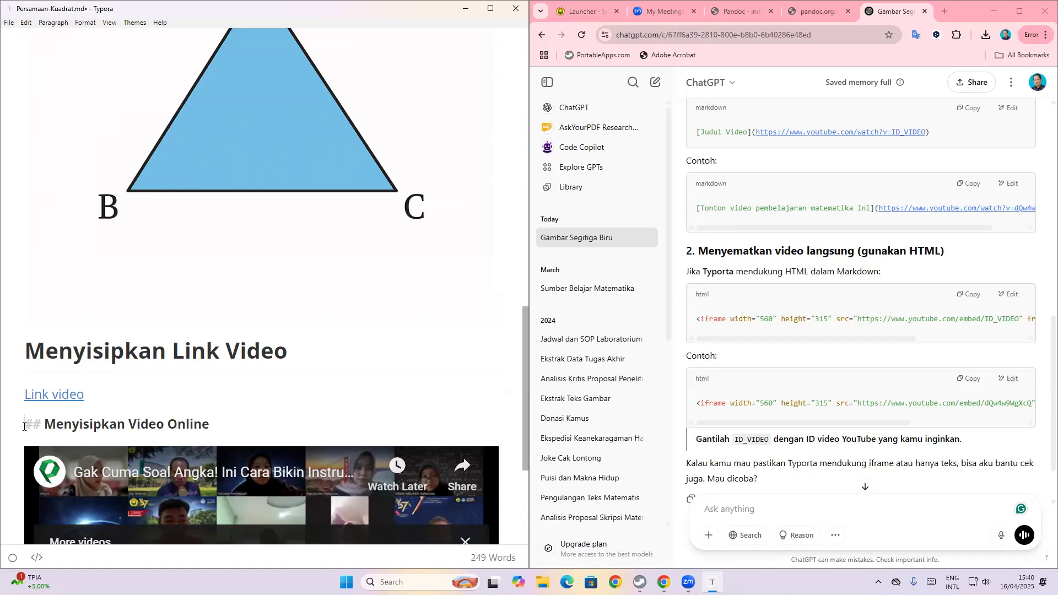
pyautogui.click(71, 425)
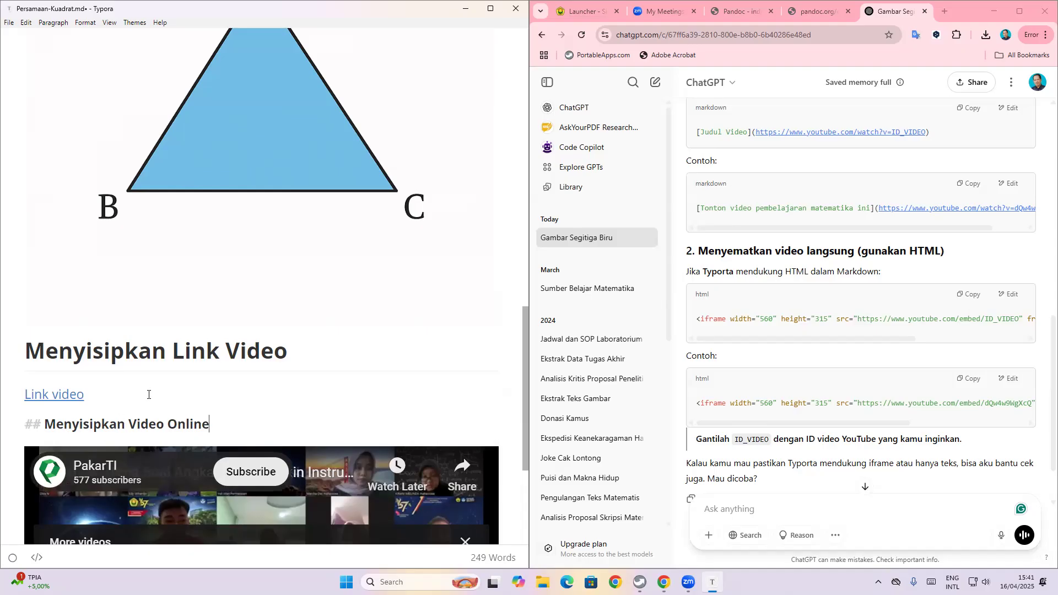
pyautogui.moveTo(24, 425); pyautogui.dragTo(44, 429)
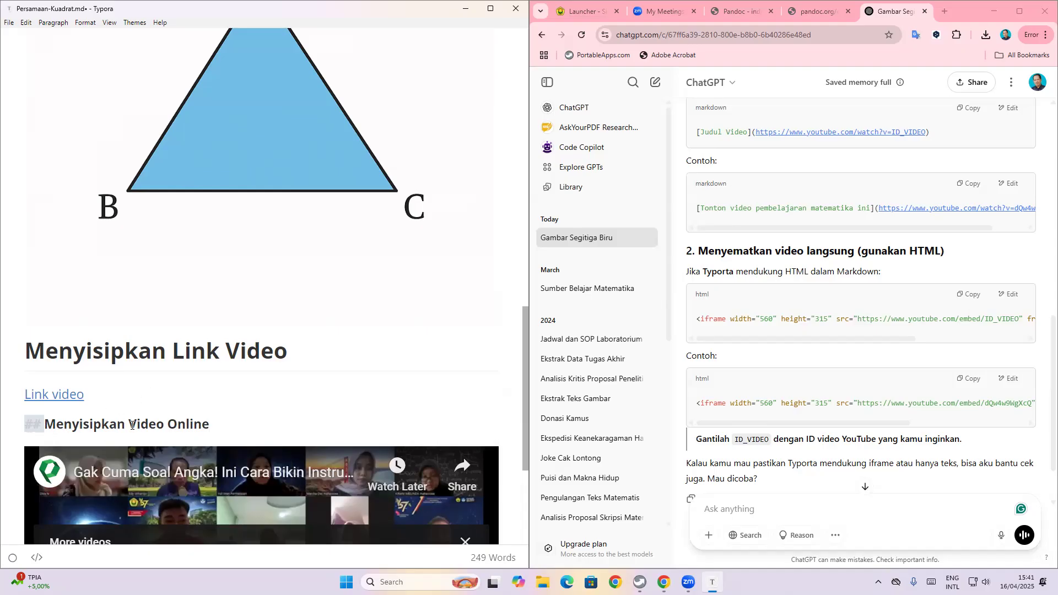
# - Insert a table of contents on a new line between the front matter and the "Persamaan Kuadrat" title
pyautogui.moveTo(525, 378); pyautogui.dragTo(526, 216)
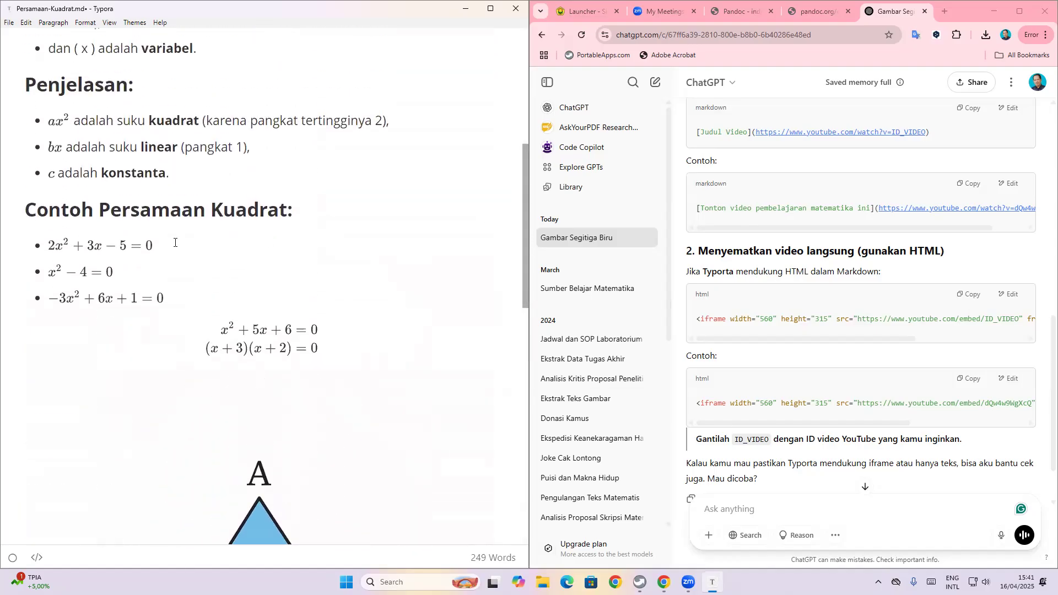
pyautogui.click(141, 210)
pyautogui.moveTo(525, 172); pyautogui.dragTo(539, 34)
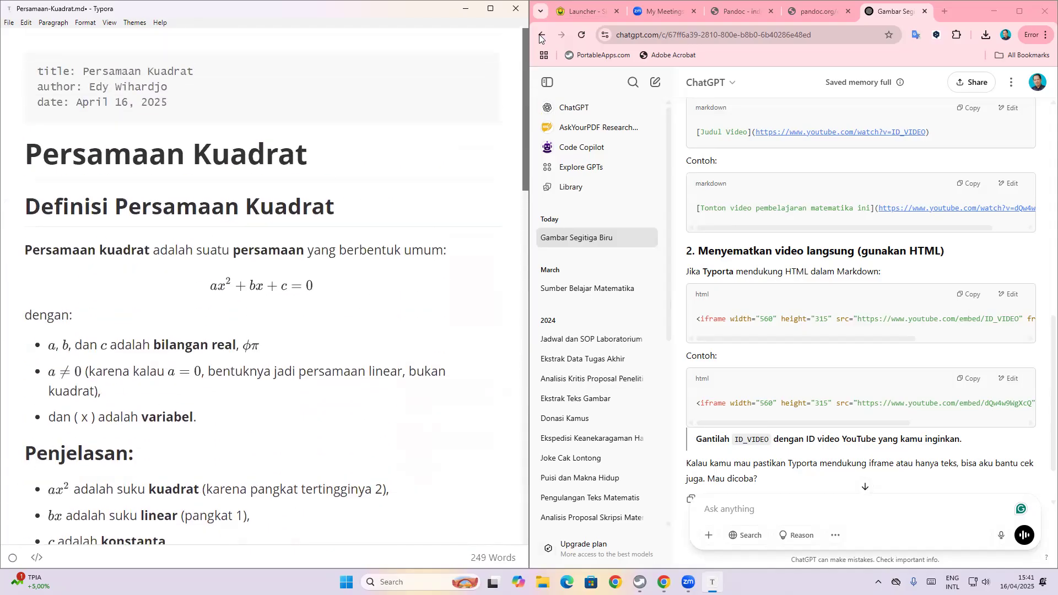
pyautogui.click(25, 148)
pyautogui.press('Return')
pyautogui.click(37, 145)
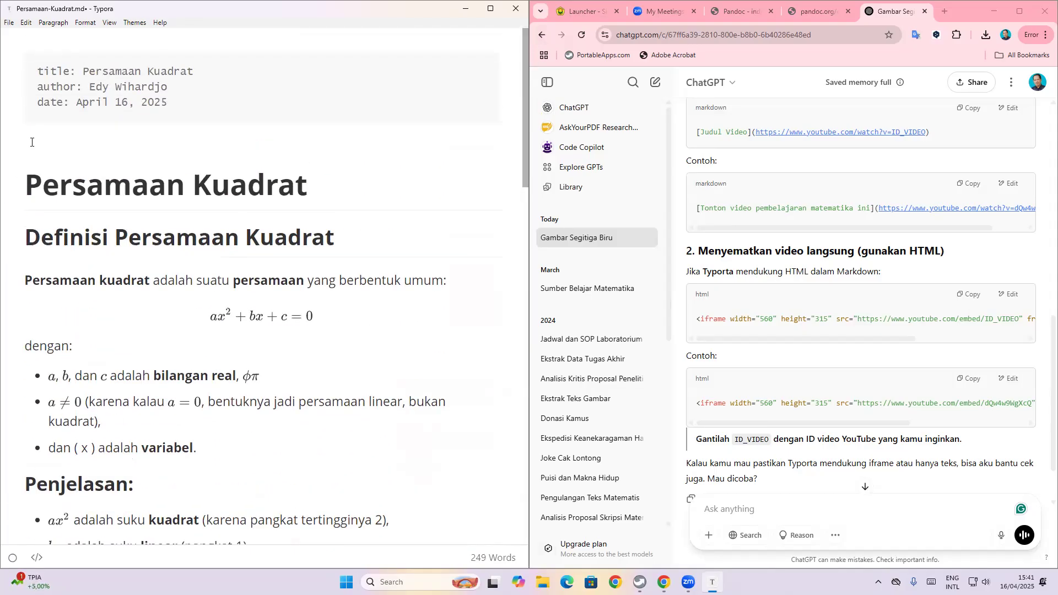
pyautogui.click(50, 23)
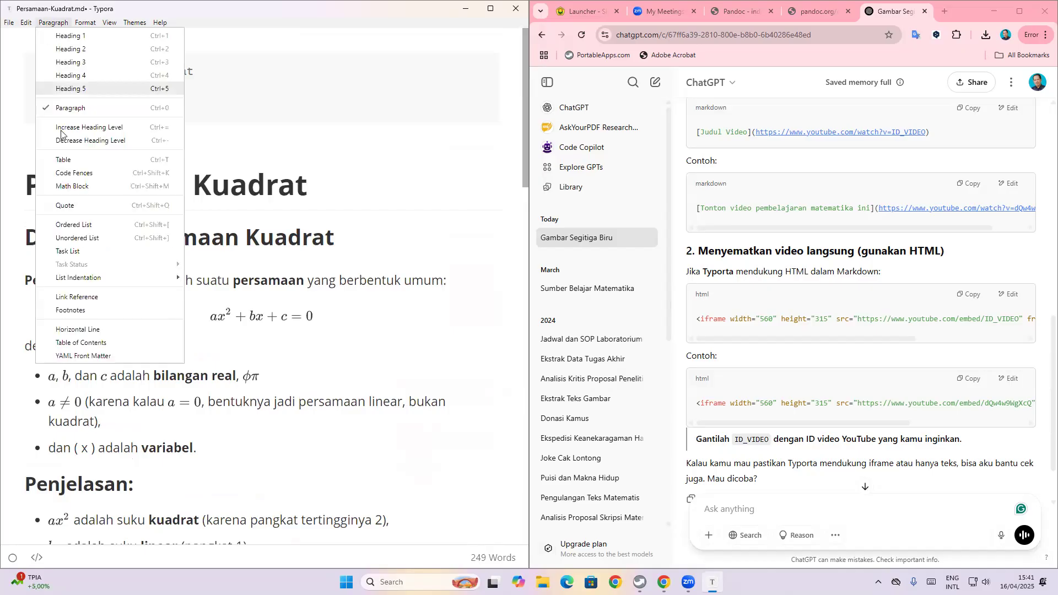
pyautogui.click(98, 343)
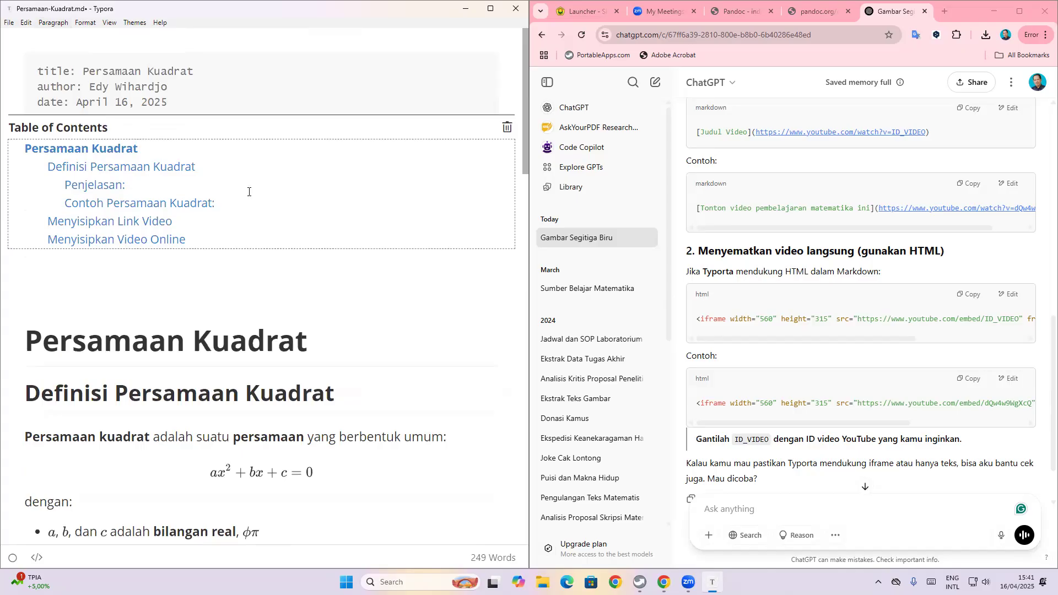
# - Export the document to Word (.docx) as Persamaan-Kuadrat in the Documents folder
pyautogui.click(8, 24)
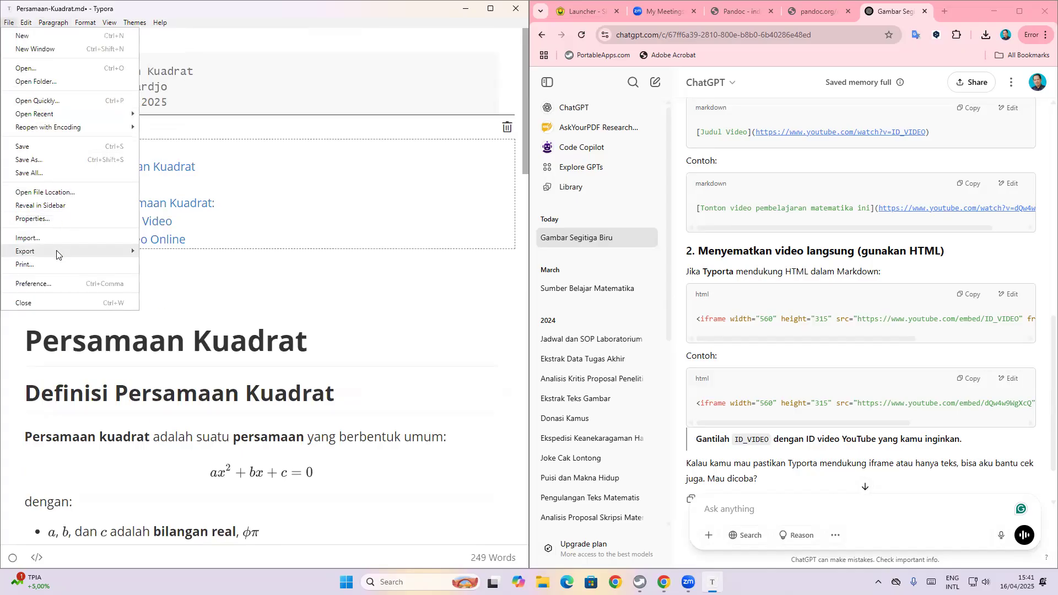
pyautogui.moveTo(59, 253)
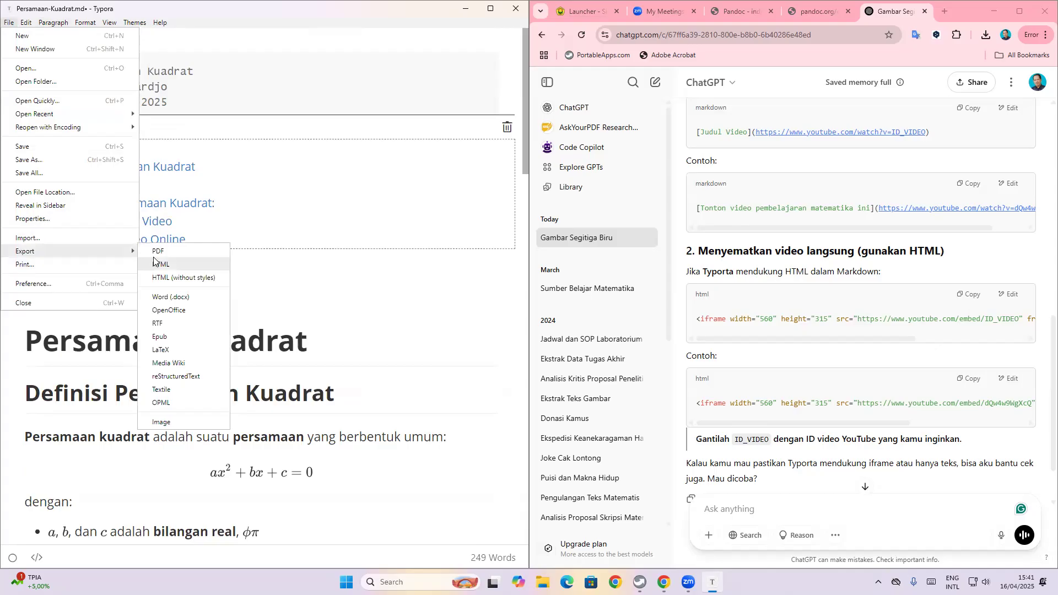
pyautogui.click(183, 297)
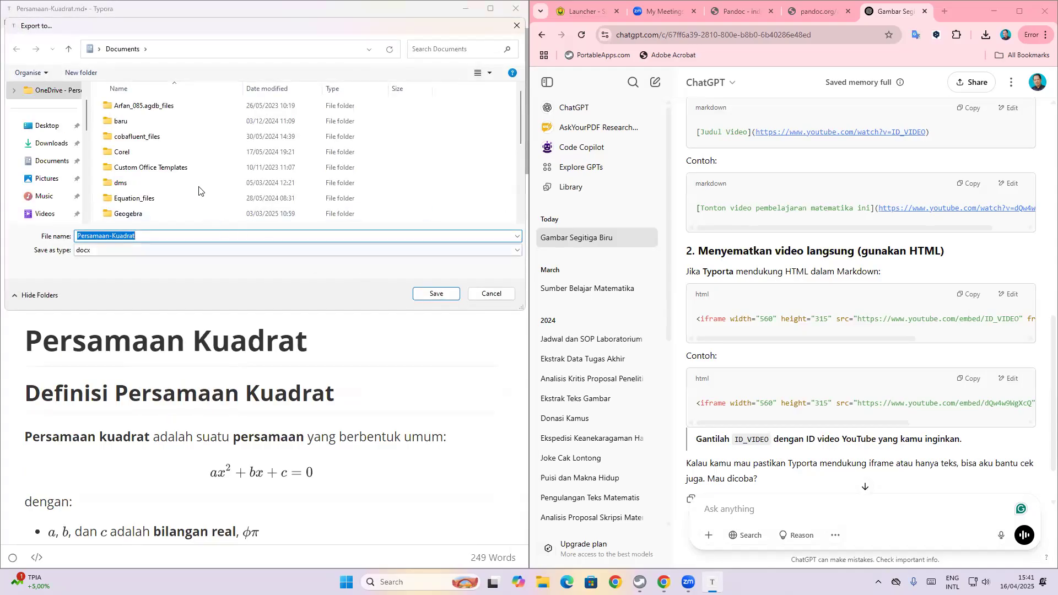
pyautogui.click(435, 294)
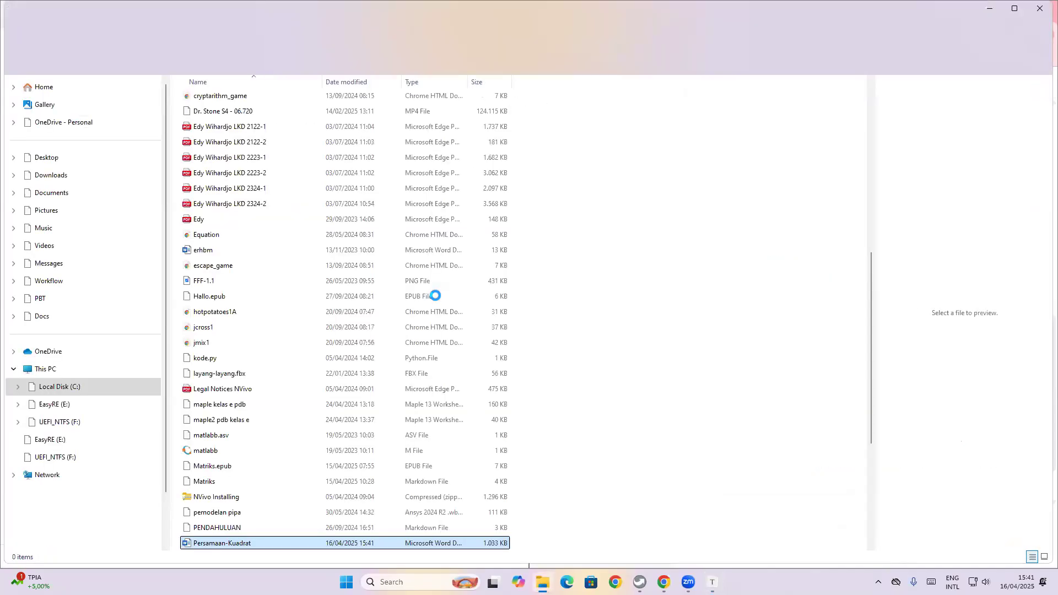
# - Try to open the exported Persamaan-Kuadrat Word file from the Documents folder, and dismiss Word's message
pyautogui.doubleClick(261, 546)
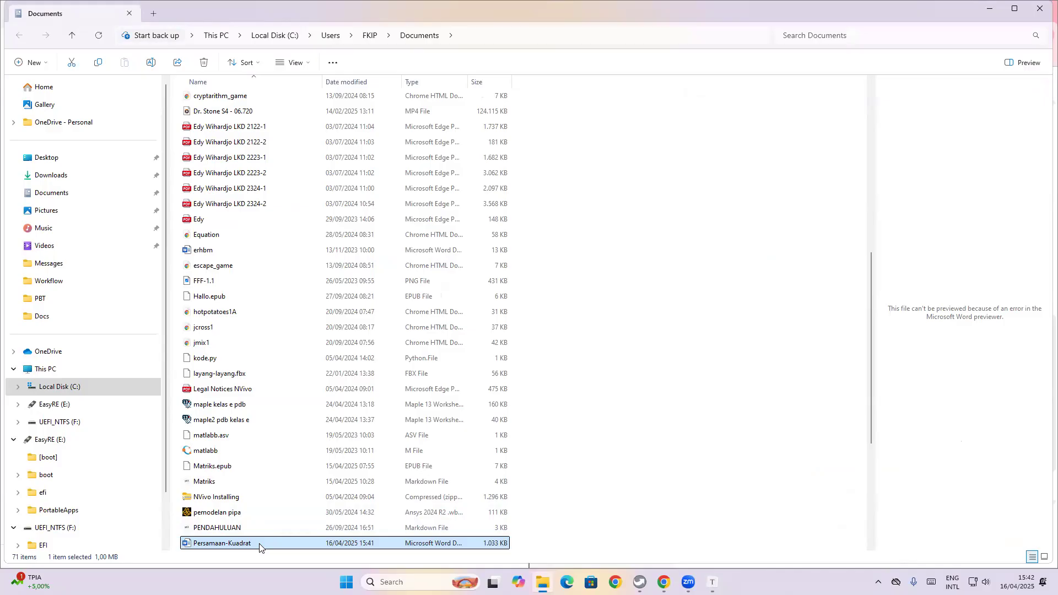
pyautogui.doubleClick(259, 544)
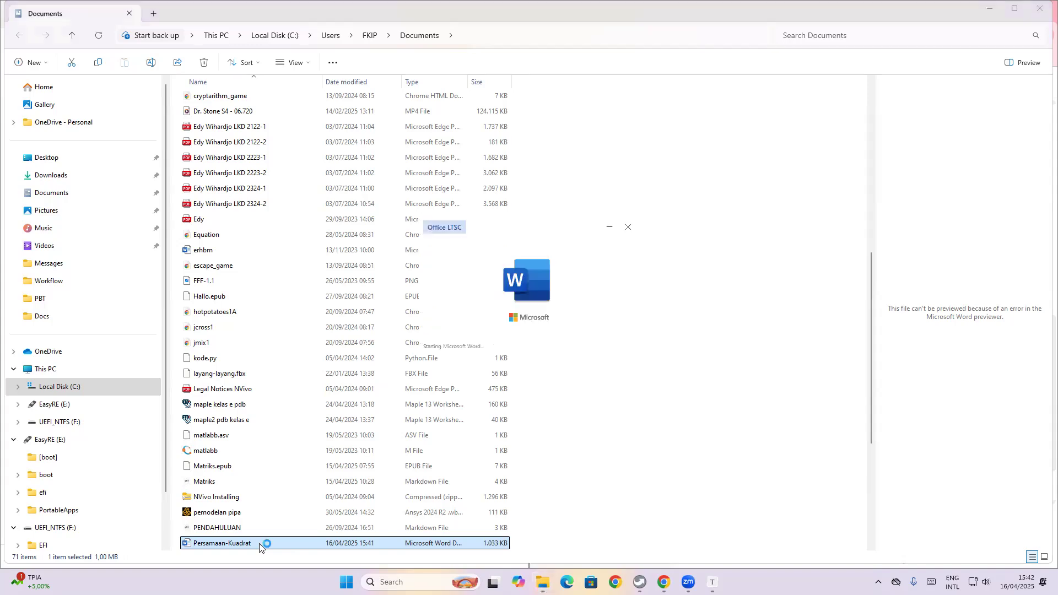
pyautogui.click(991, 9)
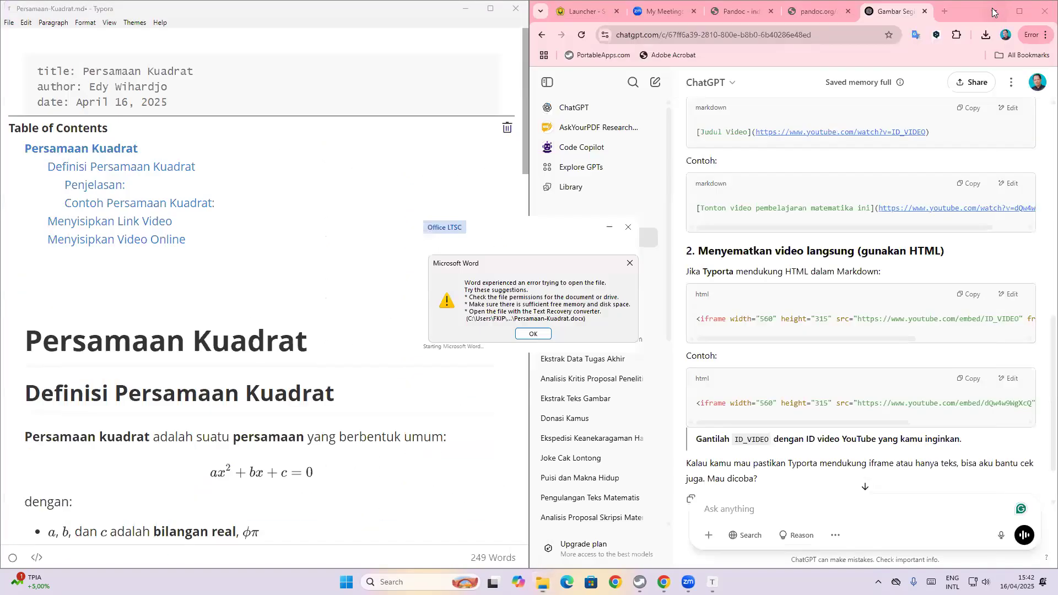
pyautogui.click(527, 333)
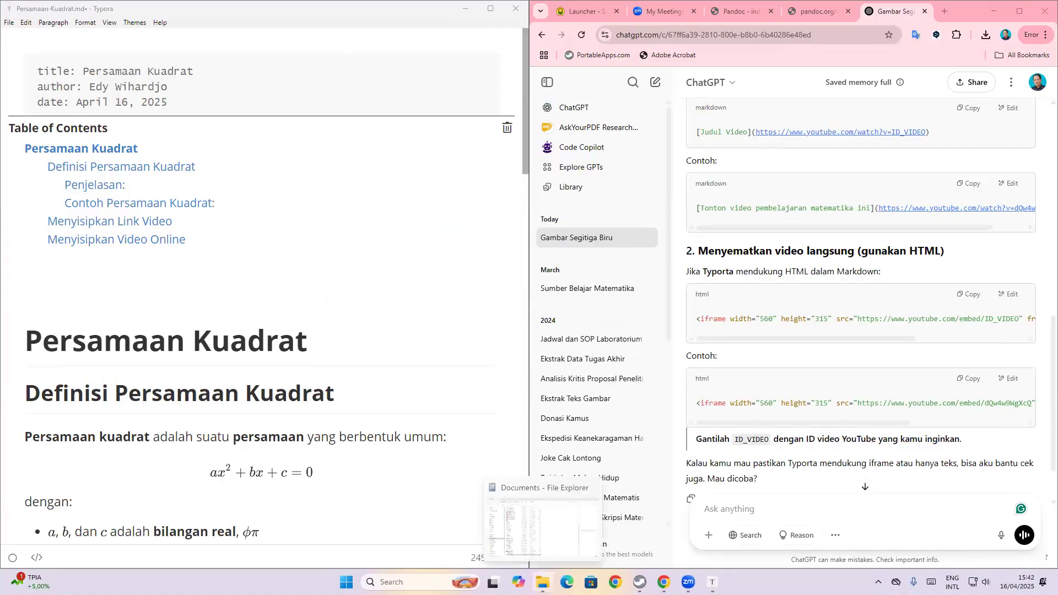
# - Switch back to File Explorer, retry opening the Persamaan-Kuadrat Word file, and return to the Markdown document
pyautogui.click(542, 582)
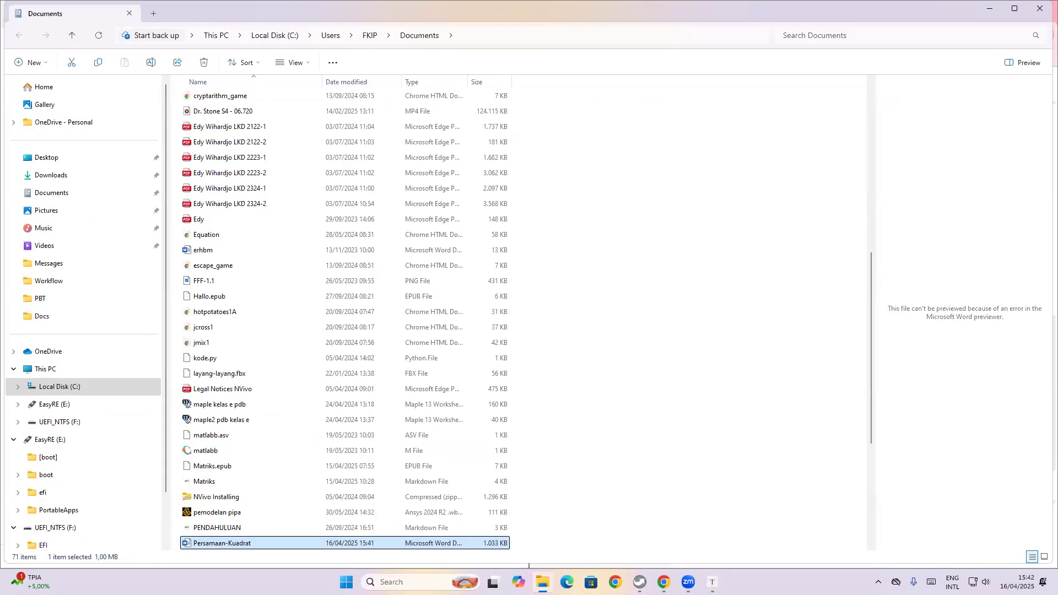
pyautogui.rightClick(249, 545)
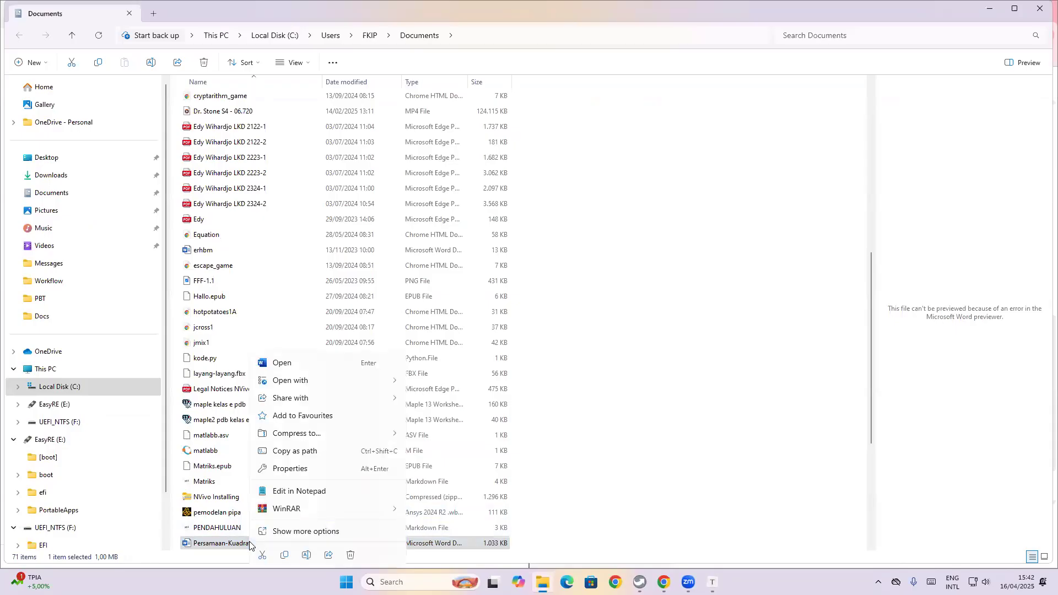
pyautogui.click(282, 363)
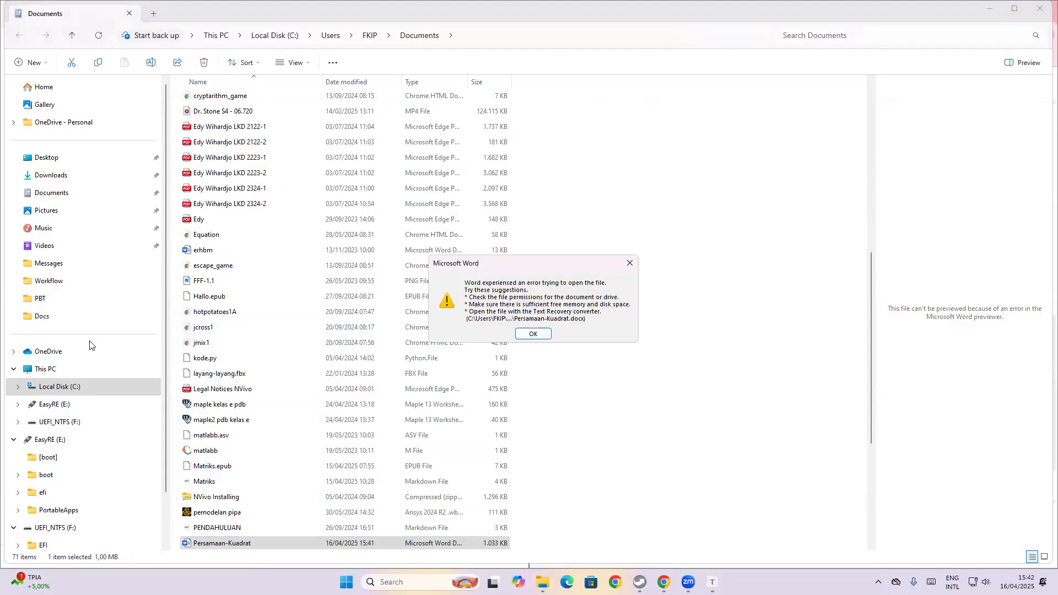
pyautogui.click(48, 372)
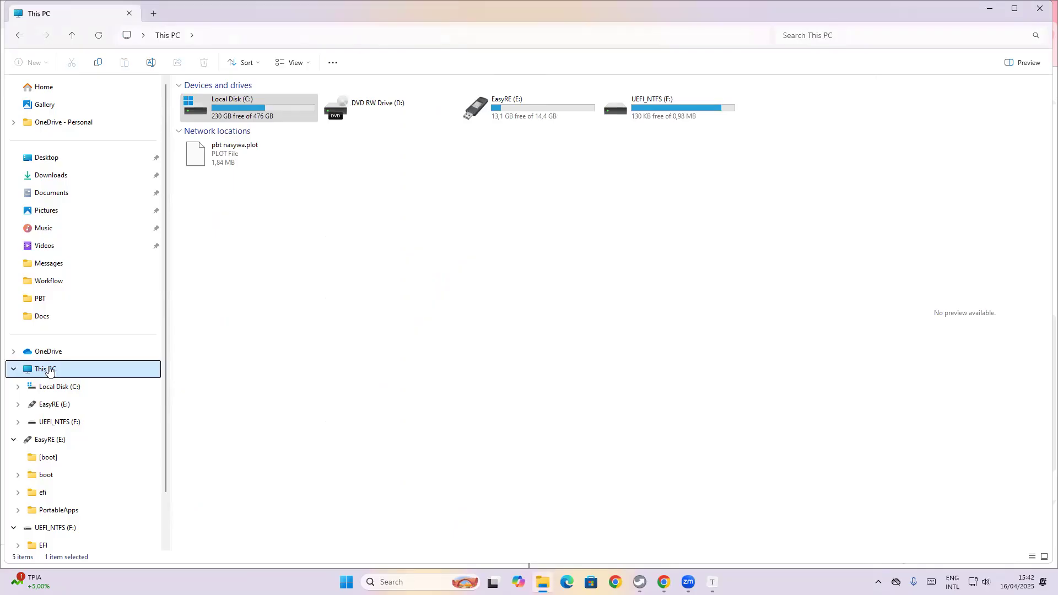
pyautogui.click(992, 10)
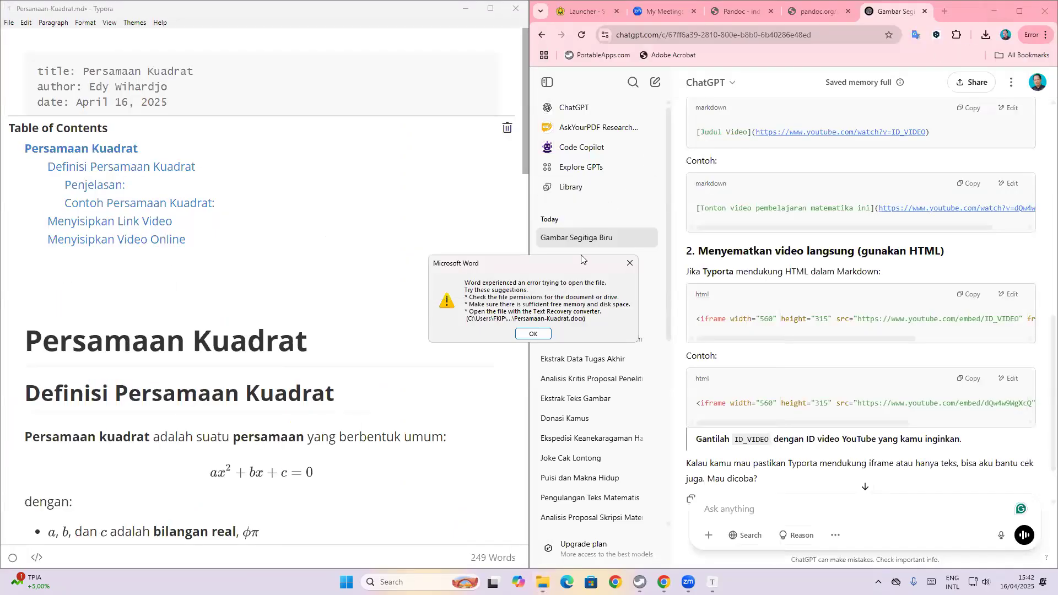
pyautogui.click(532, 334)
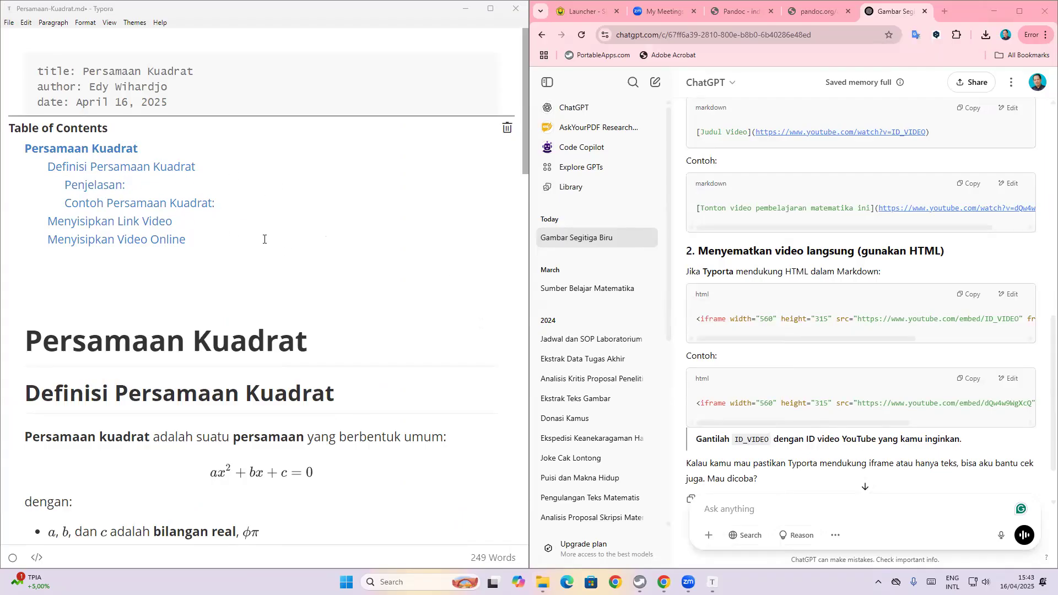
# - Add the level-2 heading "Membuat Bagan Alir (Flow Chart)" below the embedded video, with "Flow Chart" in italics, and start a new line
pyautogui.scroll(-15, 284, 285)
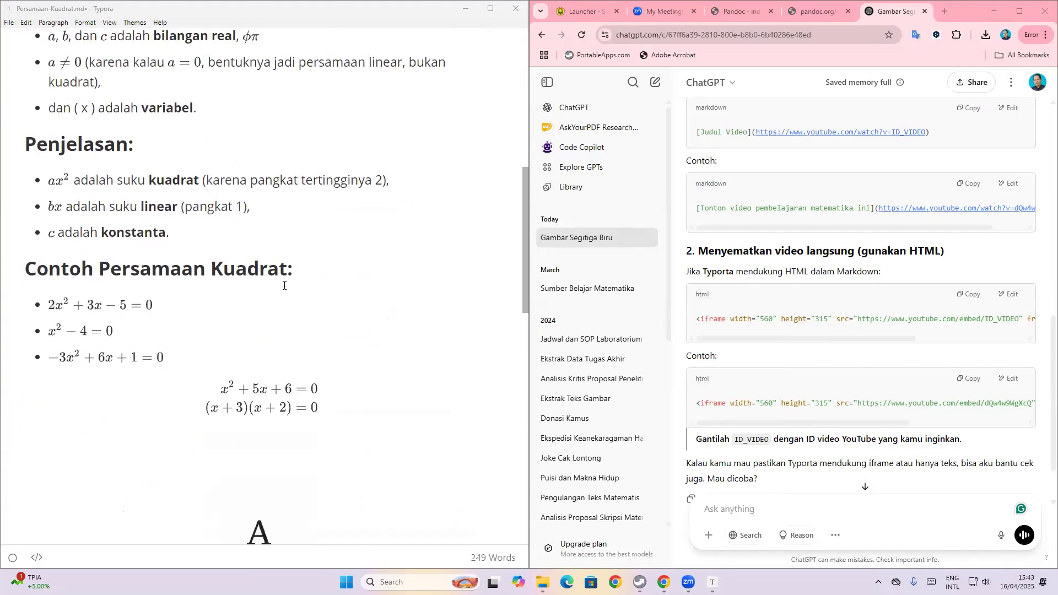
pyautogui.scroll(-10, 285, 285)
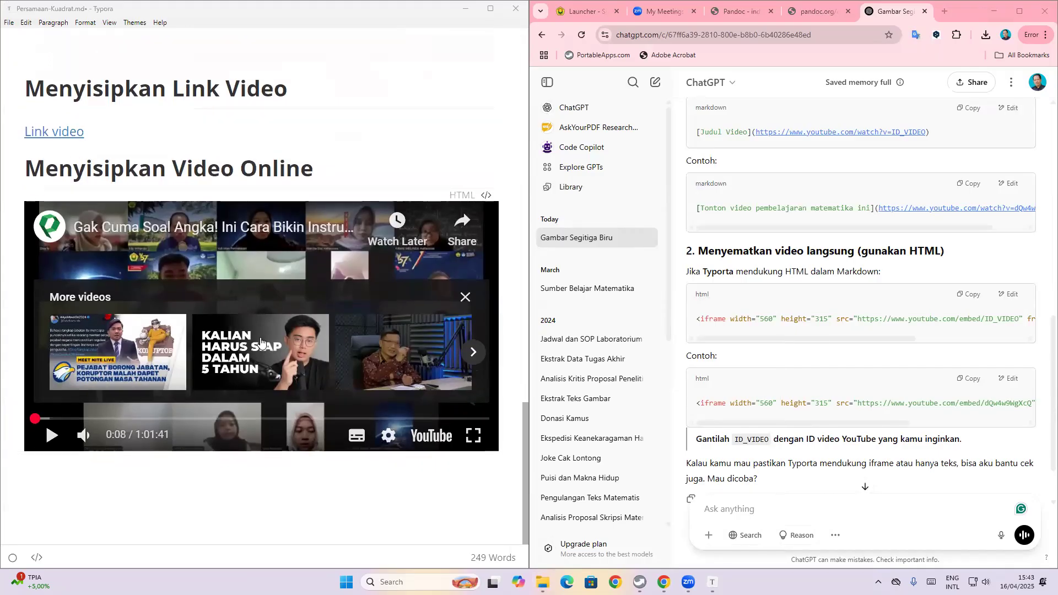
pyautogui.click(75, 485)
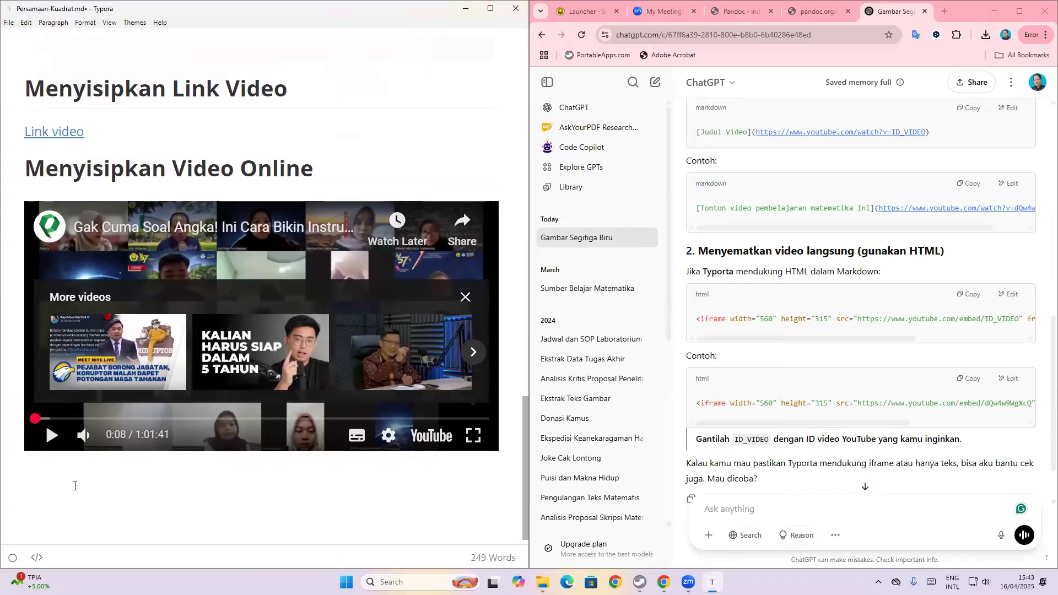
pyautogui.write('## Membuat Bagan Alir (_Flow Chart')
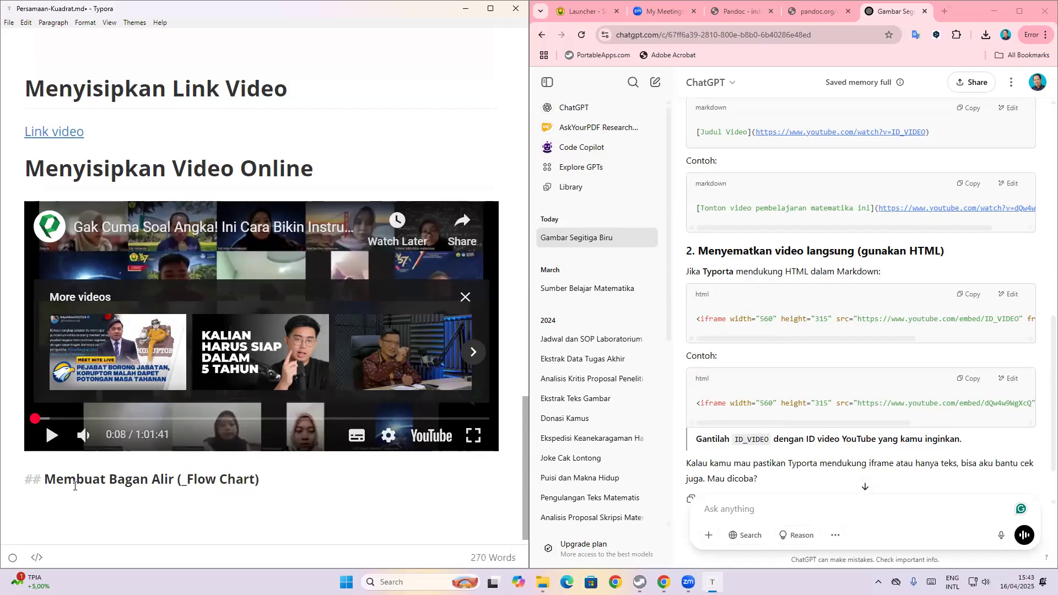
pyautogui.write('_')
pyautogui.press('End')
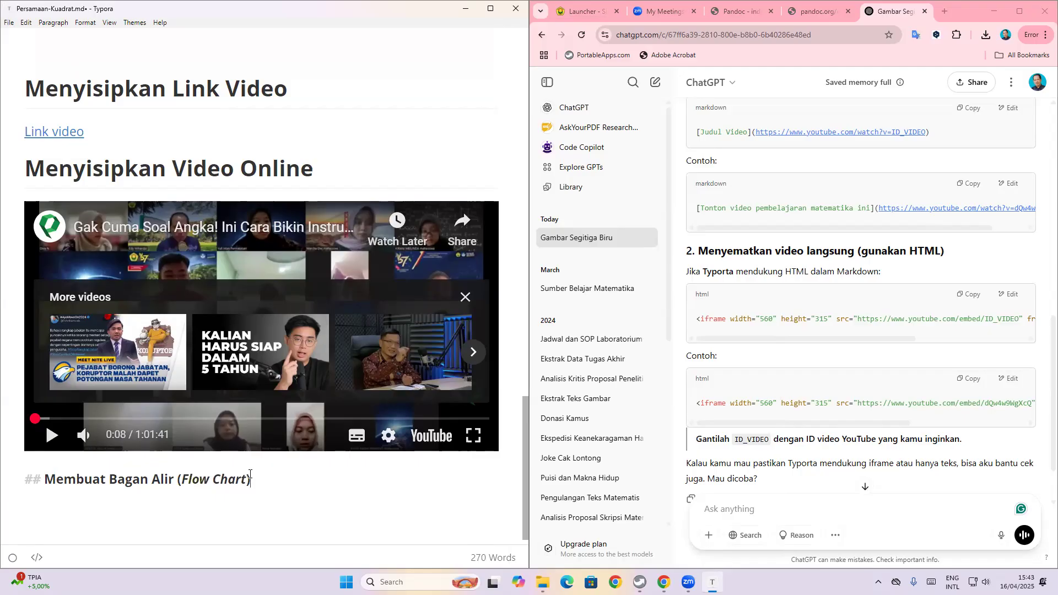
pyautogui.press('Return')
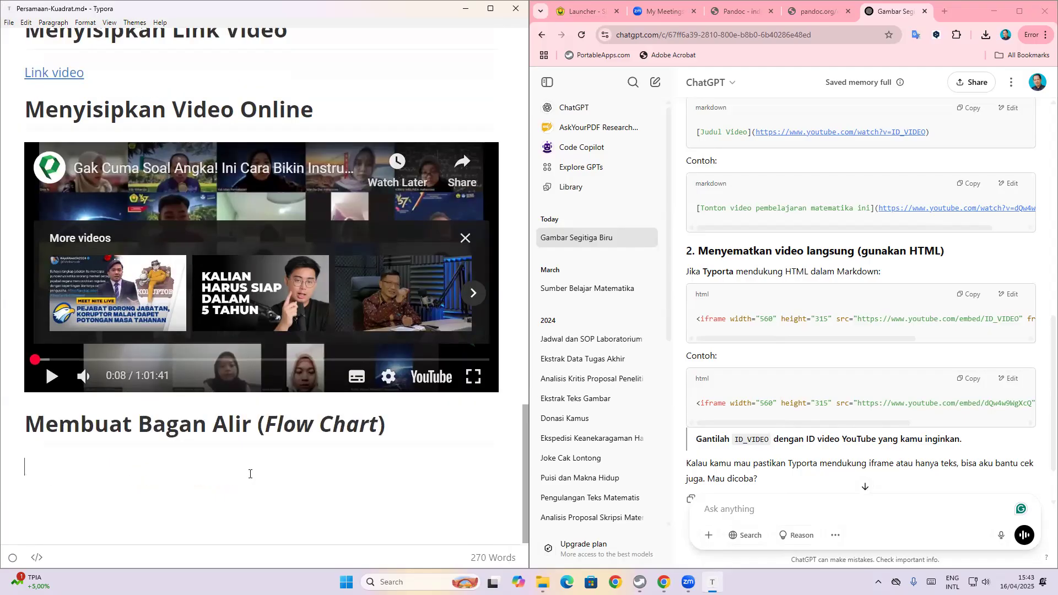
# - Add a sample line with "tebal" in bold and "miring" in italics below the flow chart heading, and start a new line
pyautogui.write('**')
pyautogui.write('tebal')
pyautogui.write('** ')
pyautogui.write('*miring')
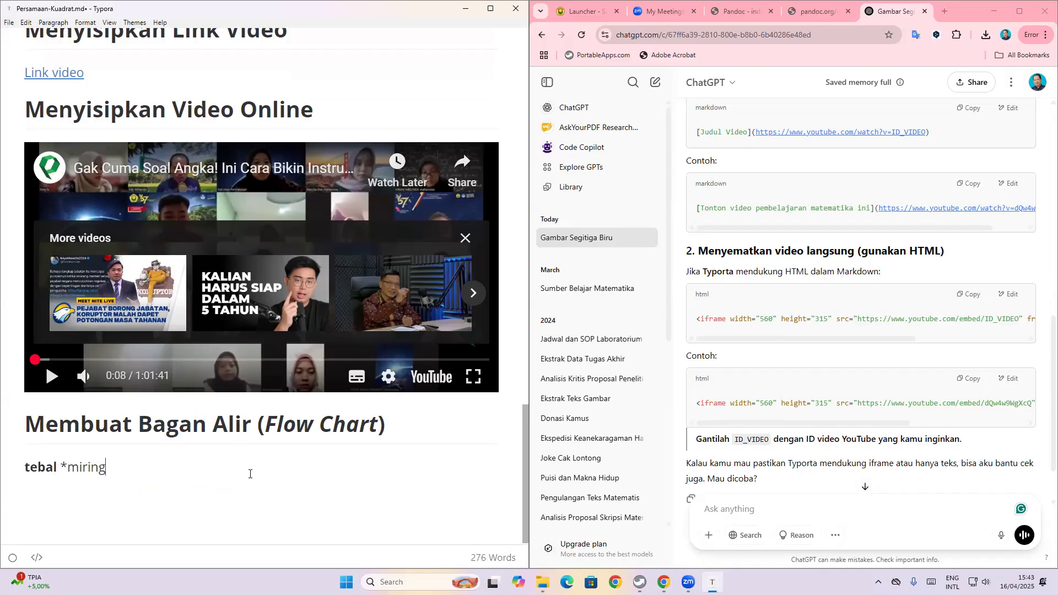
pyautogui.write('*')
pyautogui.press('Return')
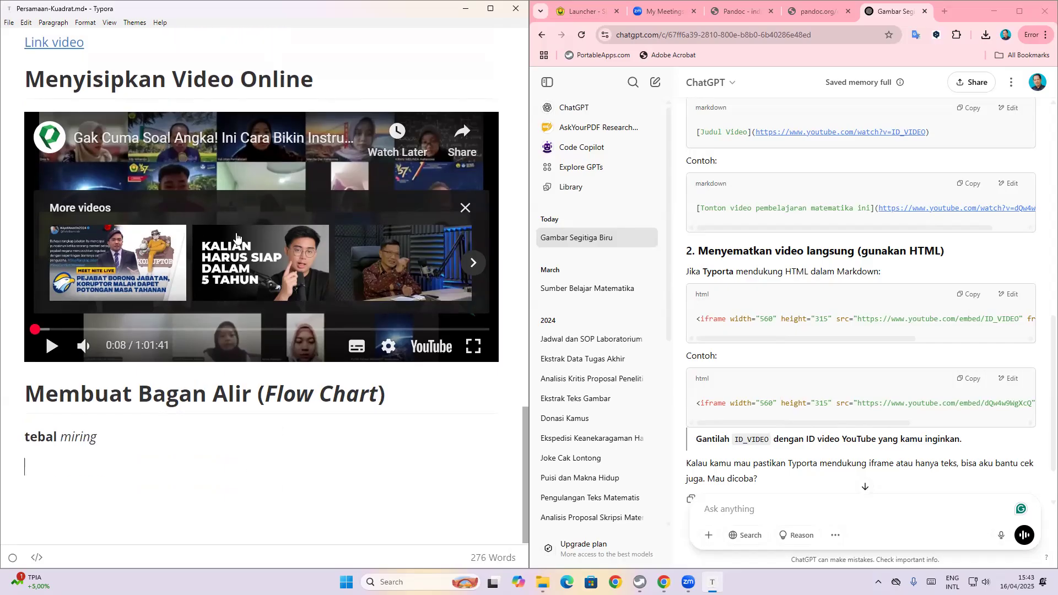
# - Ask ChatGPT "Buat bagan alir tahapan pengembangan 4D (Define, Design, Development, and Disseminate) menggunakan Markdown (paket Mermaid) di Typora"
pyautogui.click(762, 515)
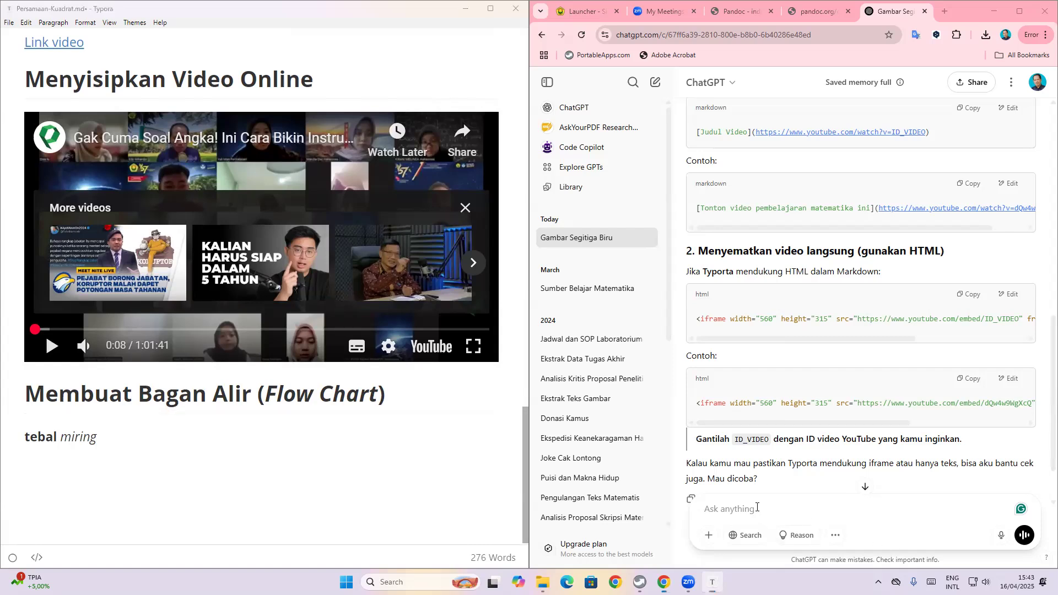
pyautogui.write('Buat bagan alir')
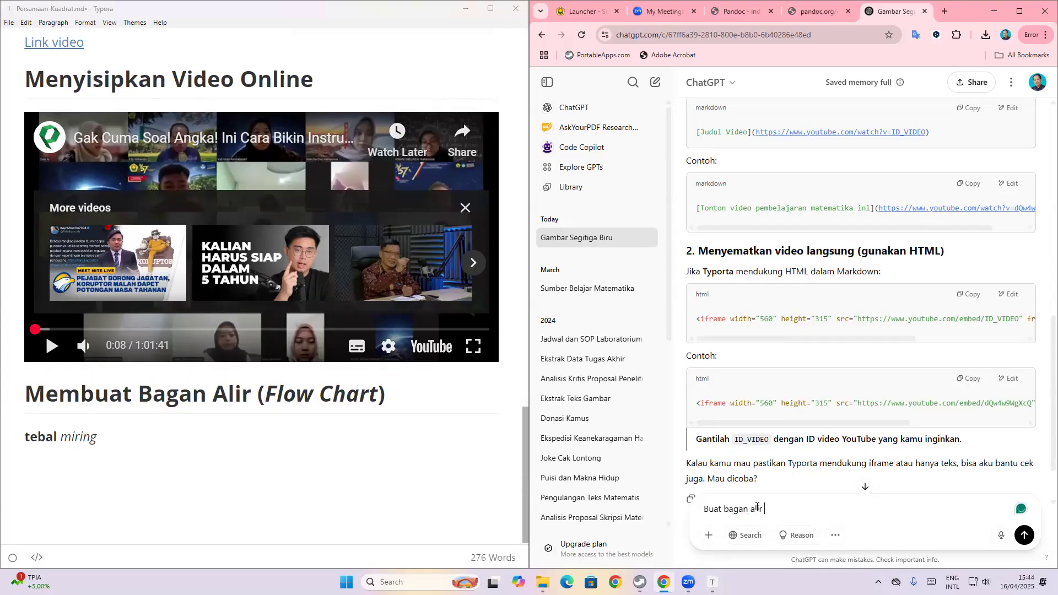
pyautogui.write('tahapan pengembangan ')
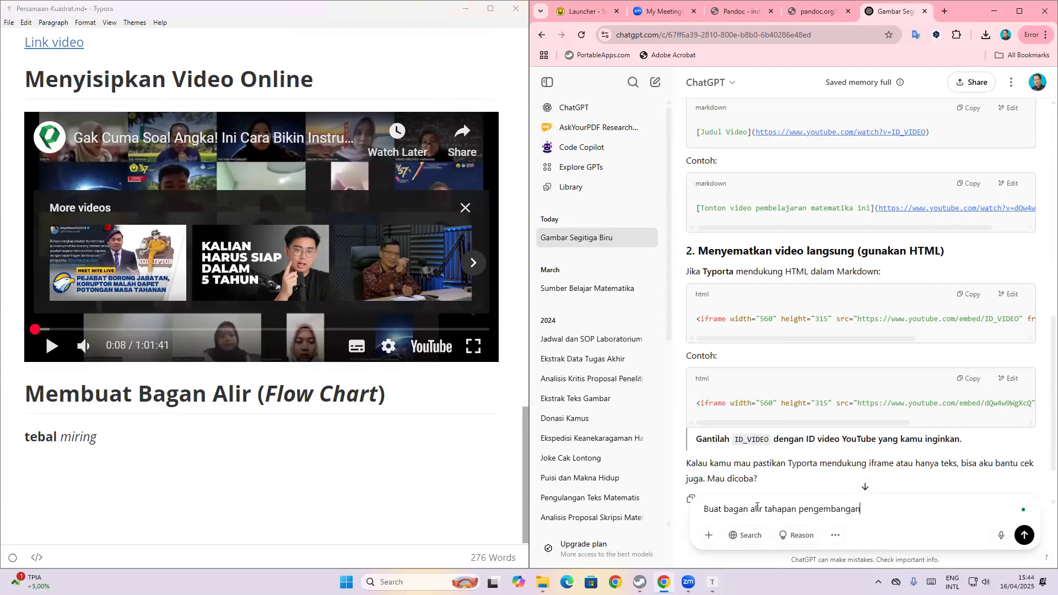
pyautogui.write('4D (Define, Design, Development, and ')
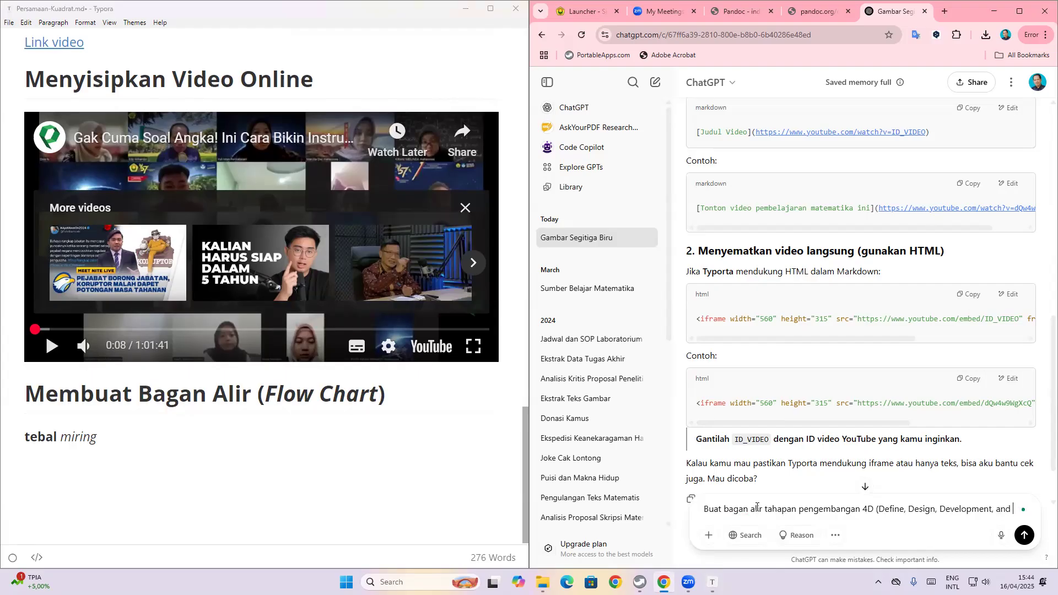
pyautogui.write('Disse')
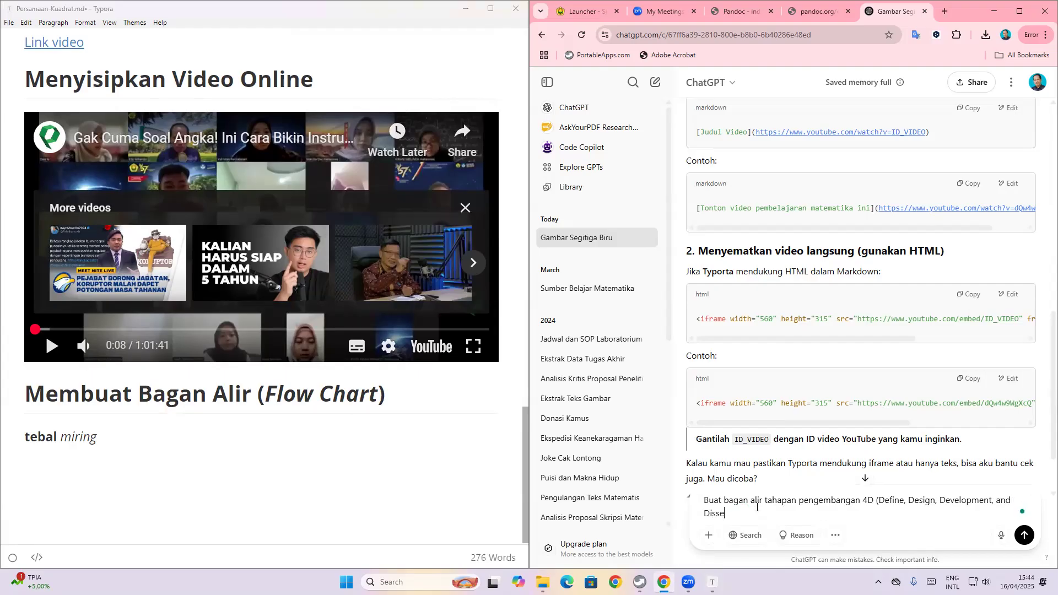
pyautogui.write('minate) menggunakan Mar')
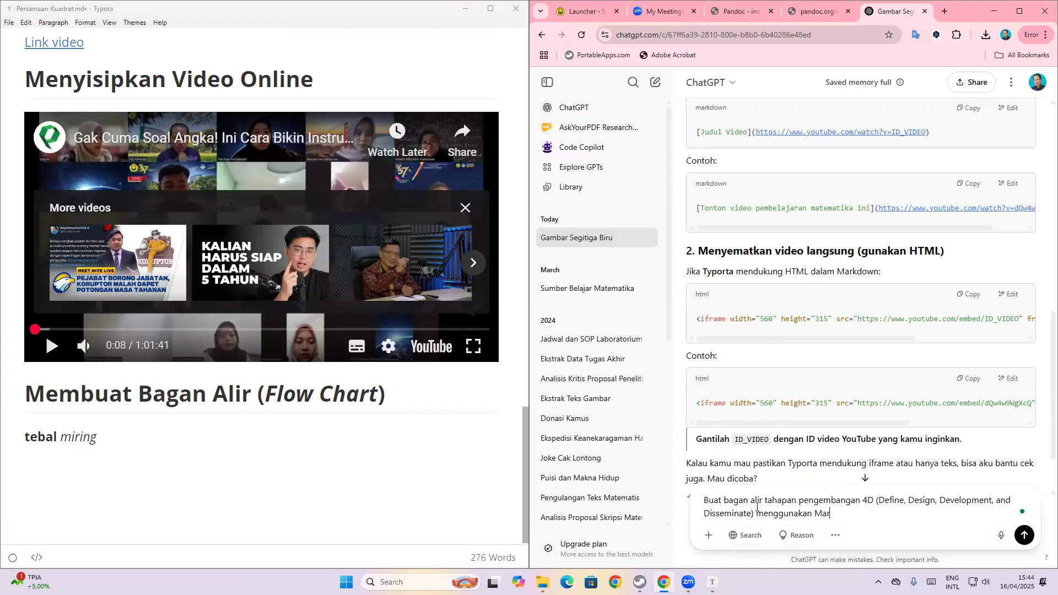
pyautogui.write('kdown (paket Mermaid) di T')
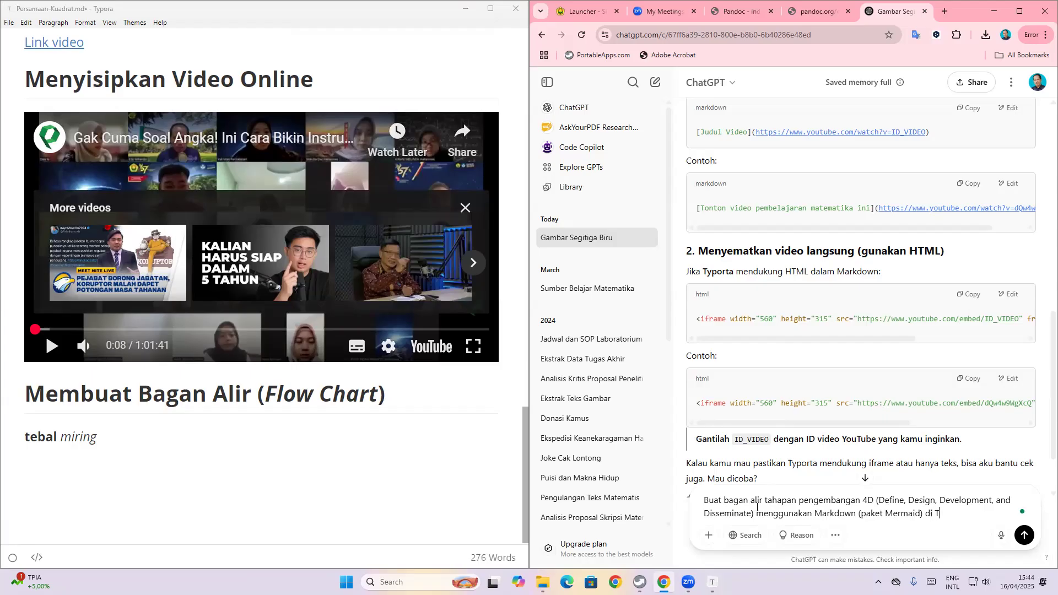
pyautogui.write('ypora')
pyautogui.click(1024, 536)
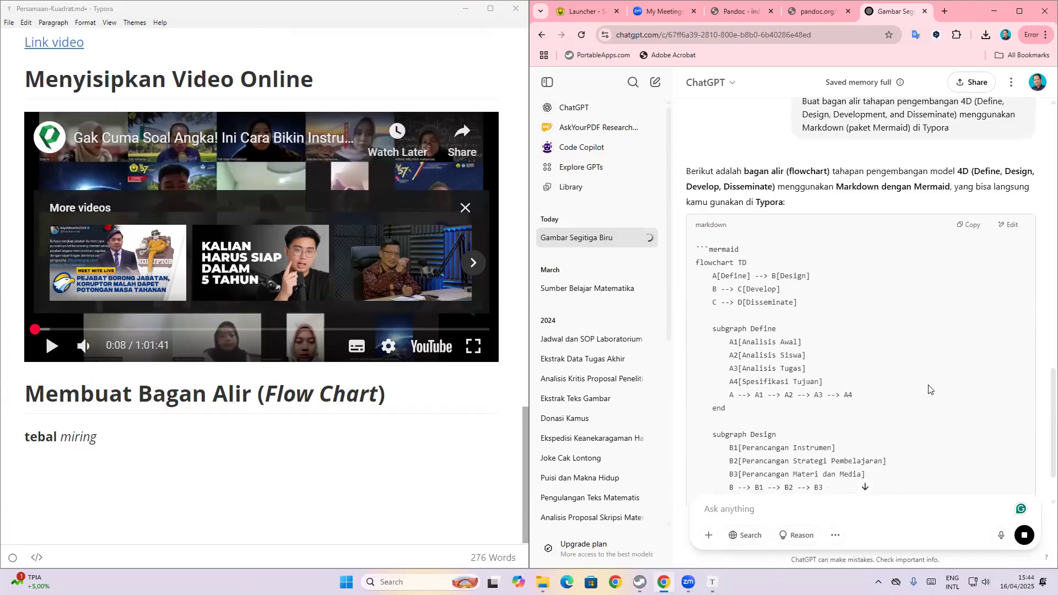
# - Review the generated 4D flow chart code through its Disseminate subgraph and copy the code
pyautogui.scroll(-2, 933, 375)
pyautogui.scroll(-1, 932, 376)
pyautogui.scroll(-2, 932, 375)
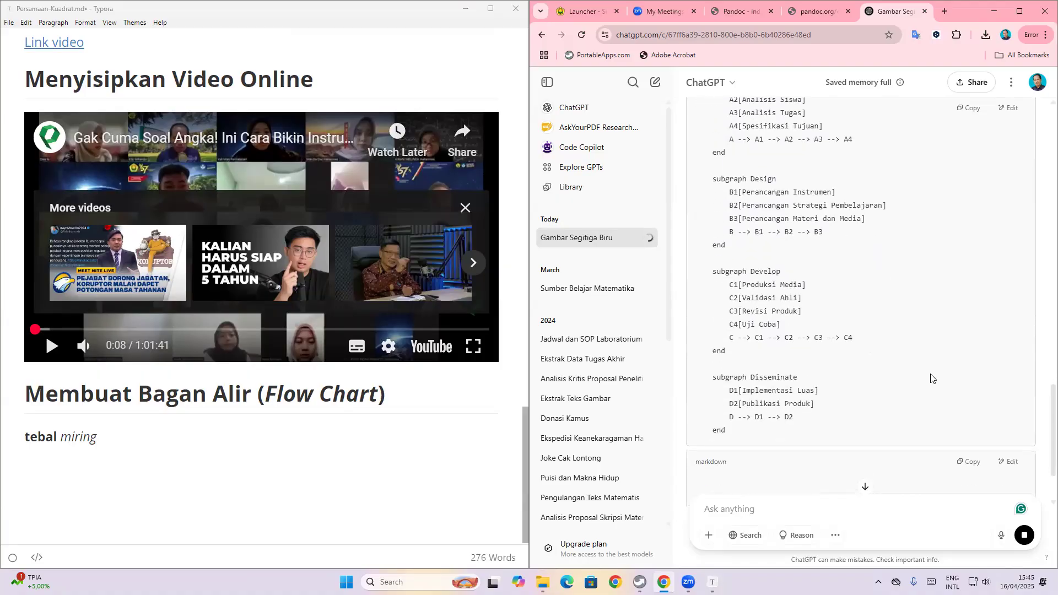
pyautogui.scroll(2, 969, 242)
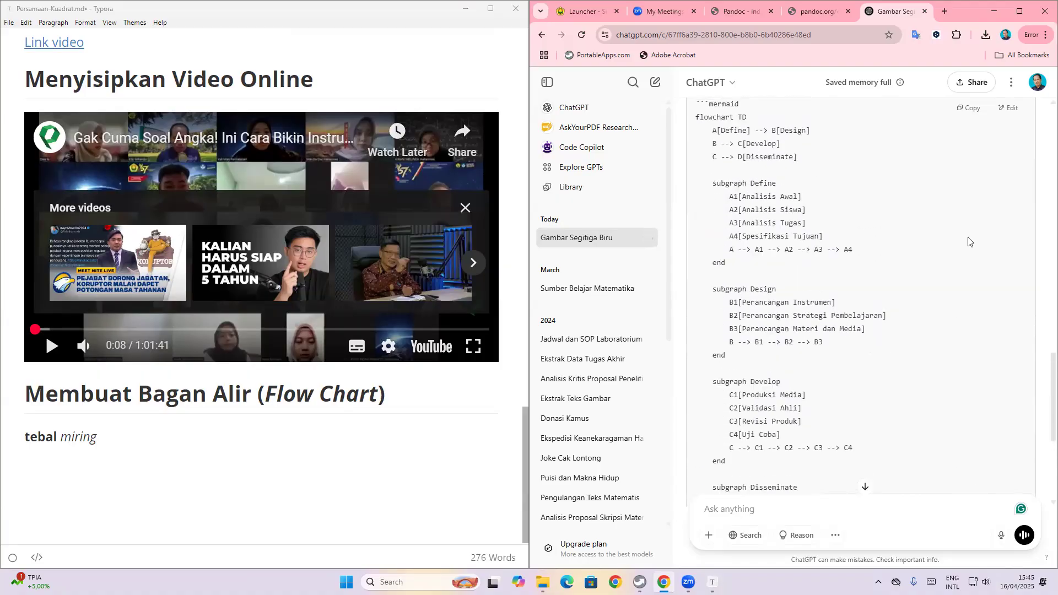
pyautogui.click(984, 119)
# - Insert a code fence below the "tebal miring" line in the Markdown document, set its language to mermaid, and place the cursor inside
pyautogui.click(93, 470)
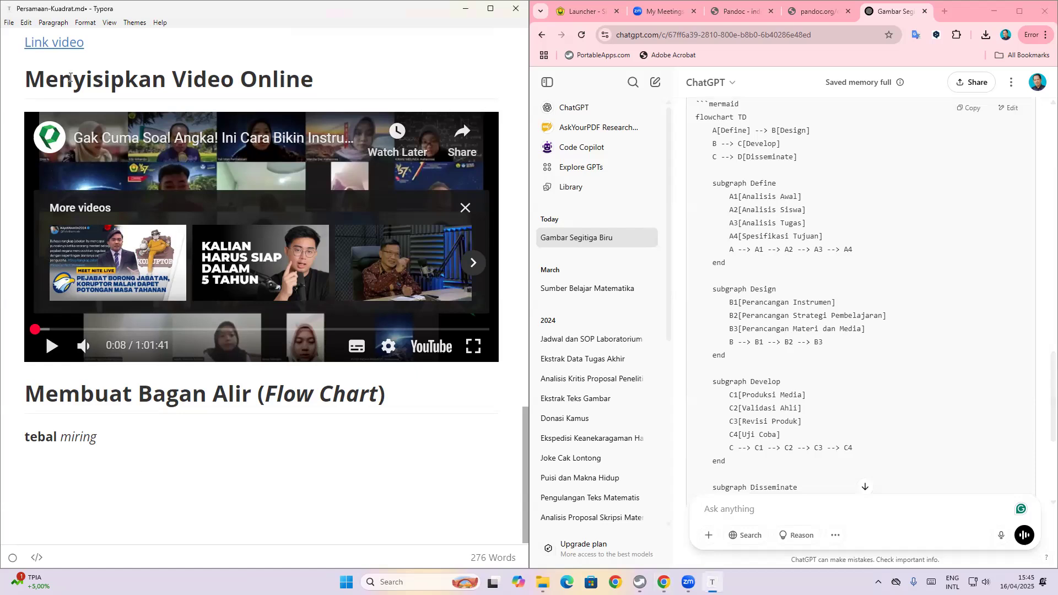
pyautogui.click(52, 23)
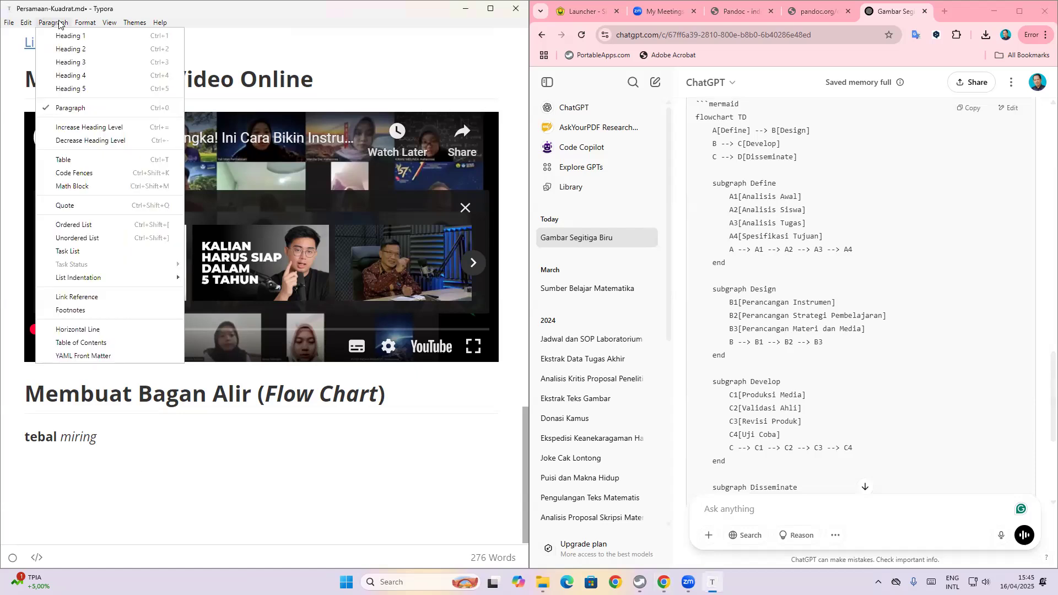
pyautogui.click(77, 173)
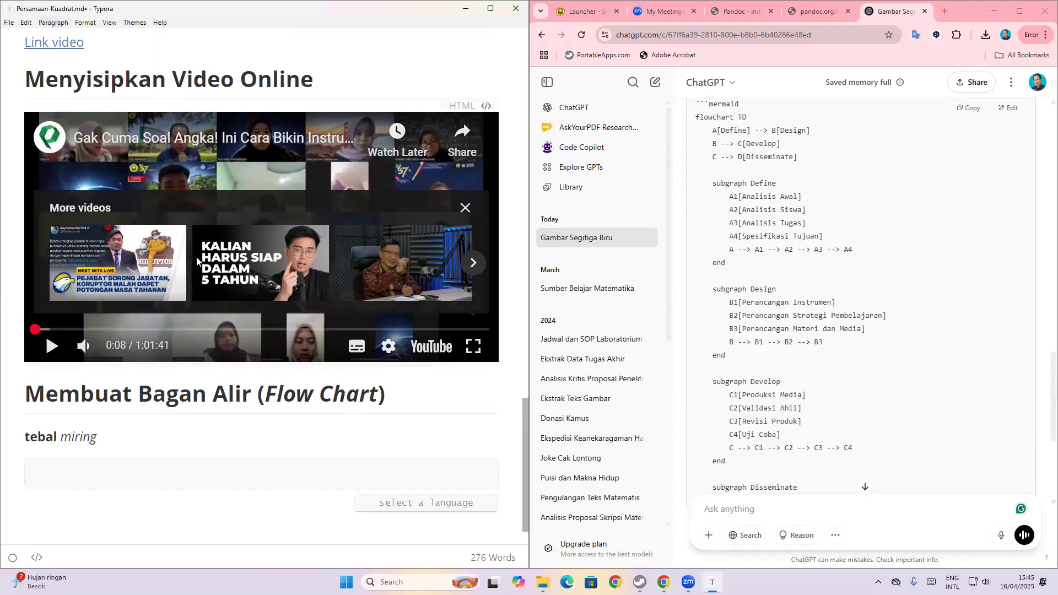
pyautogui.click(431, 503)
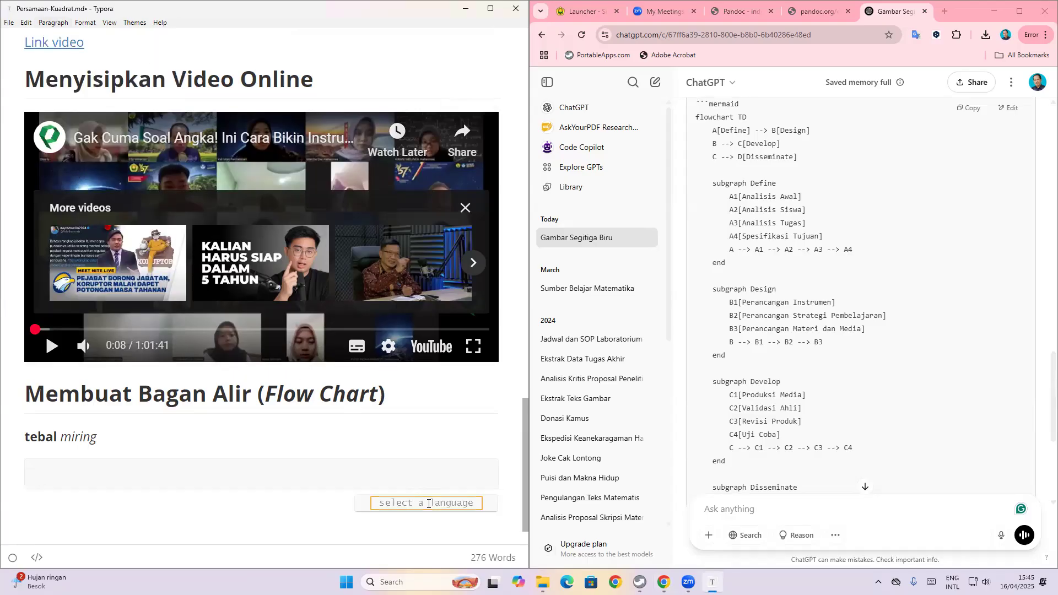
pyautogui.write('mermaid')
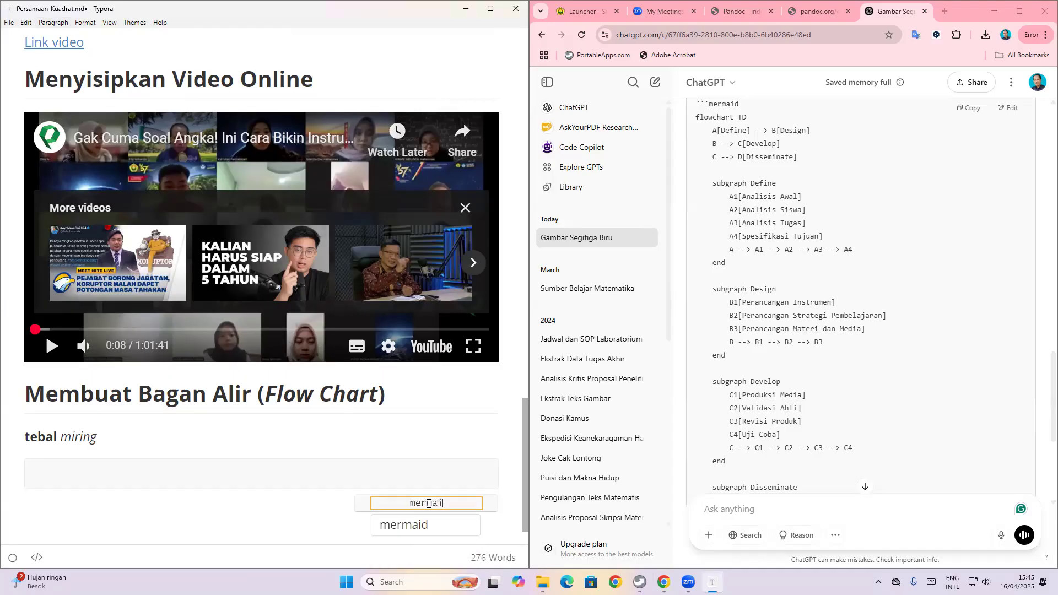
pyautogui.click(416, 526)
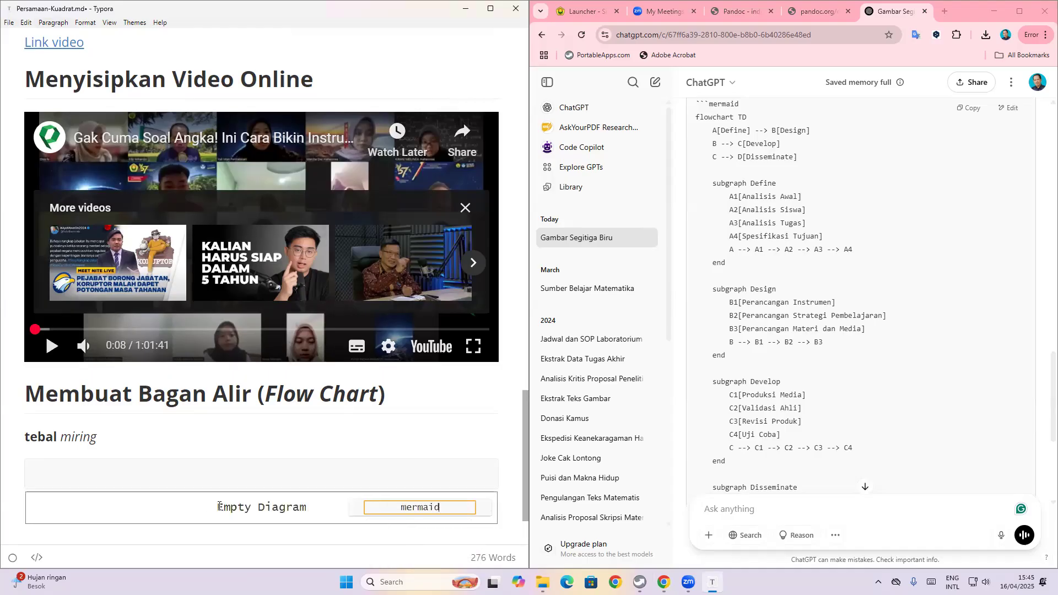
pyautogui.click(203, 471)
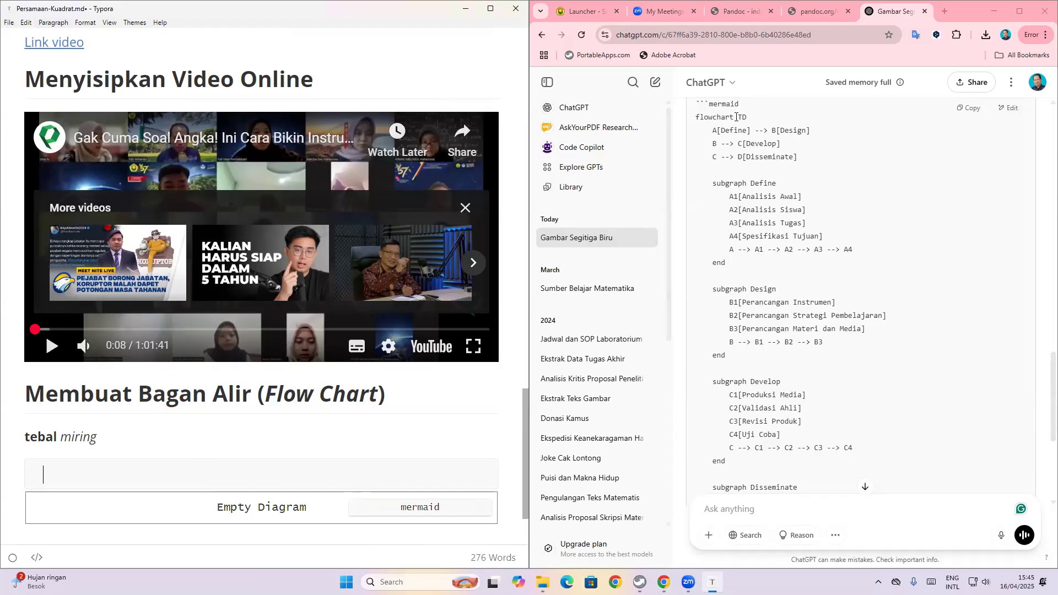
# - Copy ChatGPT's 4D flow chart code from "TD" through the last "end" and paste it into the empty mermaid block
pyautogui.moveTo(738, 117); pyautogui.dragTo(728, 462)
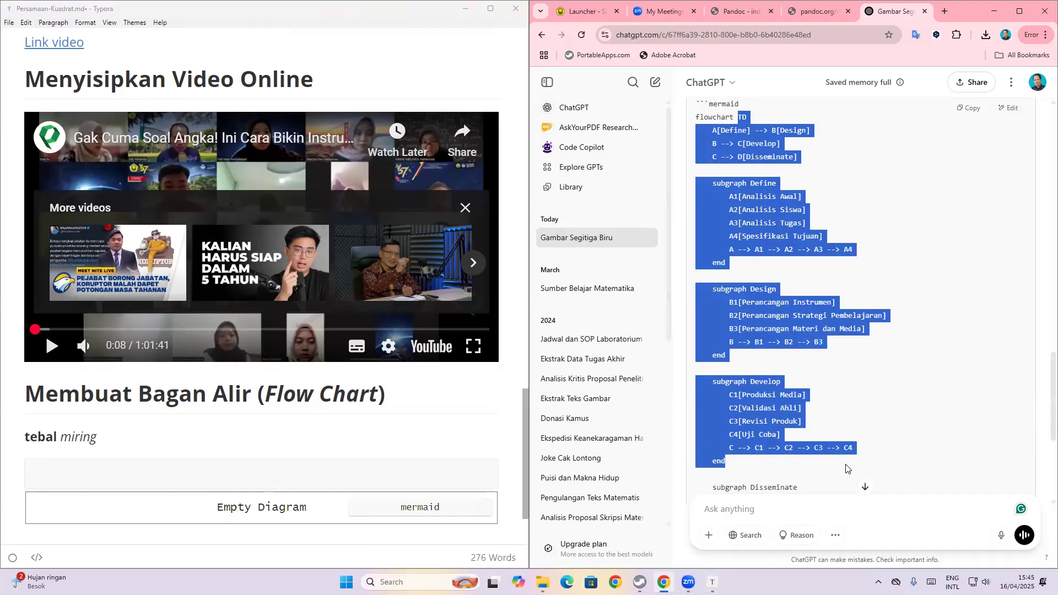
pyautogui.scroll(-3, 713, 359)
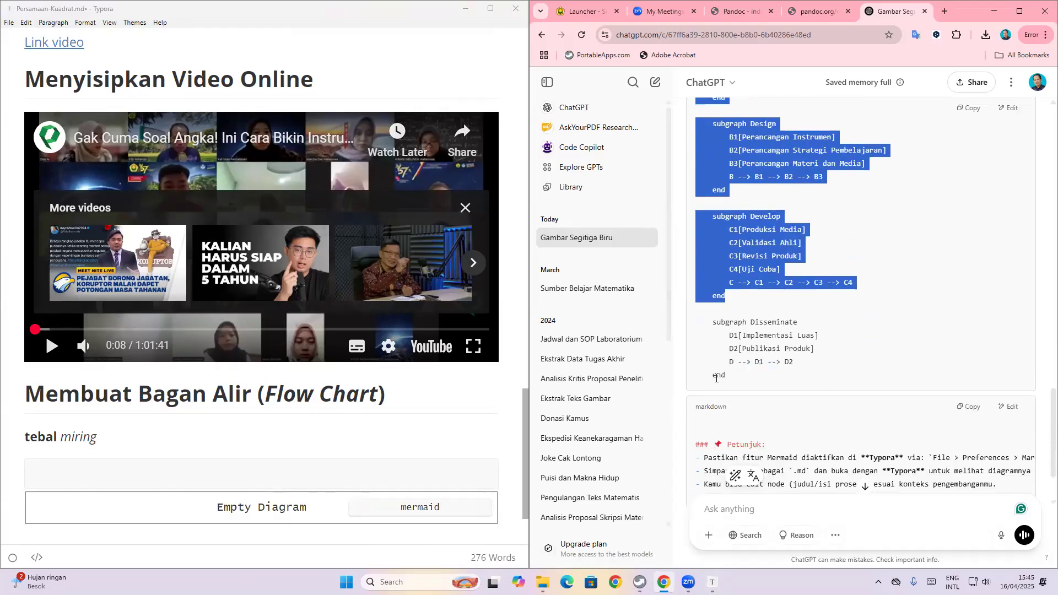
pyautogui.keyDown('shift'); pyautogui.click(738, 379); pyautogui.keyUp('shift')
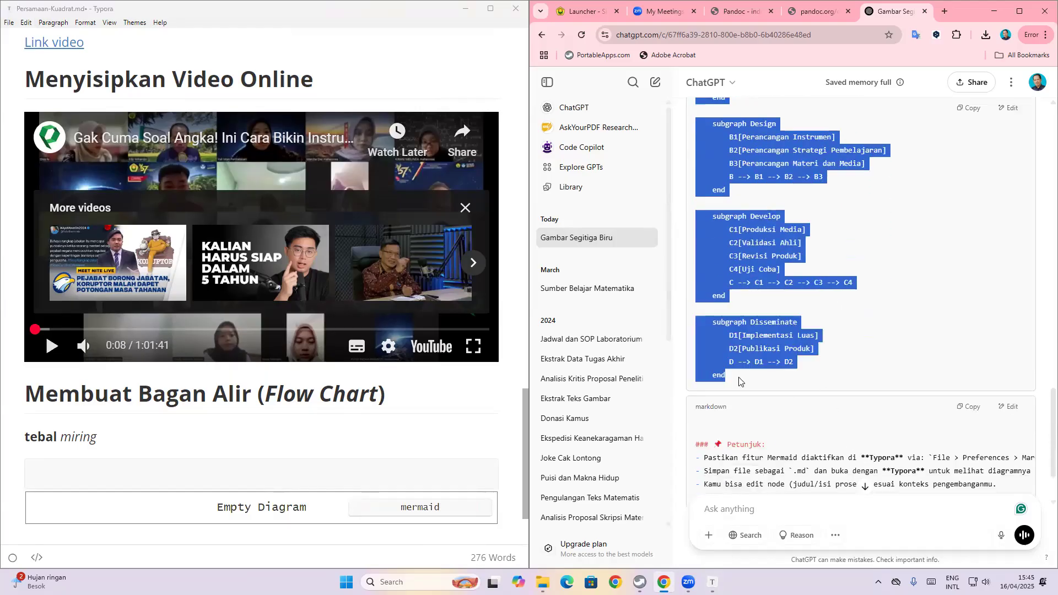
pyautogui.click(246, 476)
pyautogui.hotkey('ctrl', 'v')
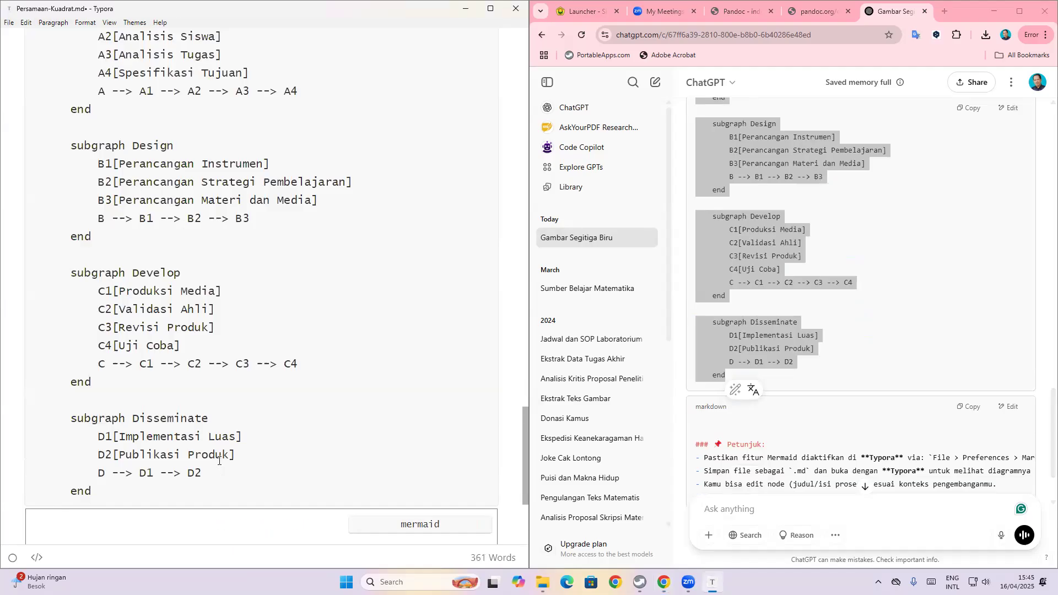
# - Add "graph" before "TD" in the first line of the mermaid block and check the code and diagram preview
pyautogui.scroll(10, 103, 434)
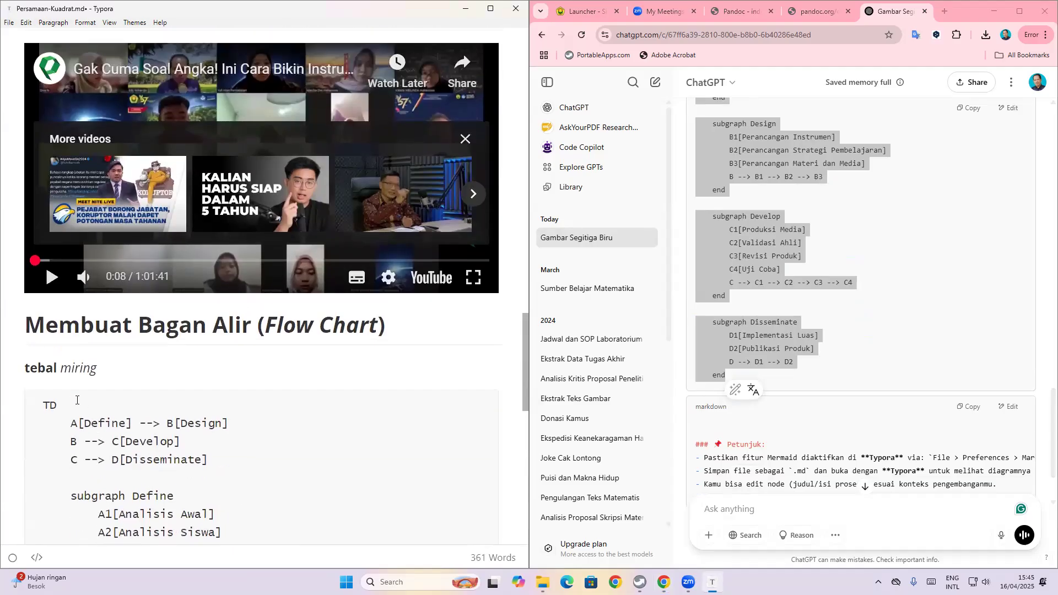
pyautogui.click(43, 406)
pyautogui.write('graph')
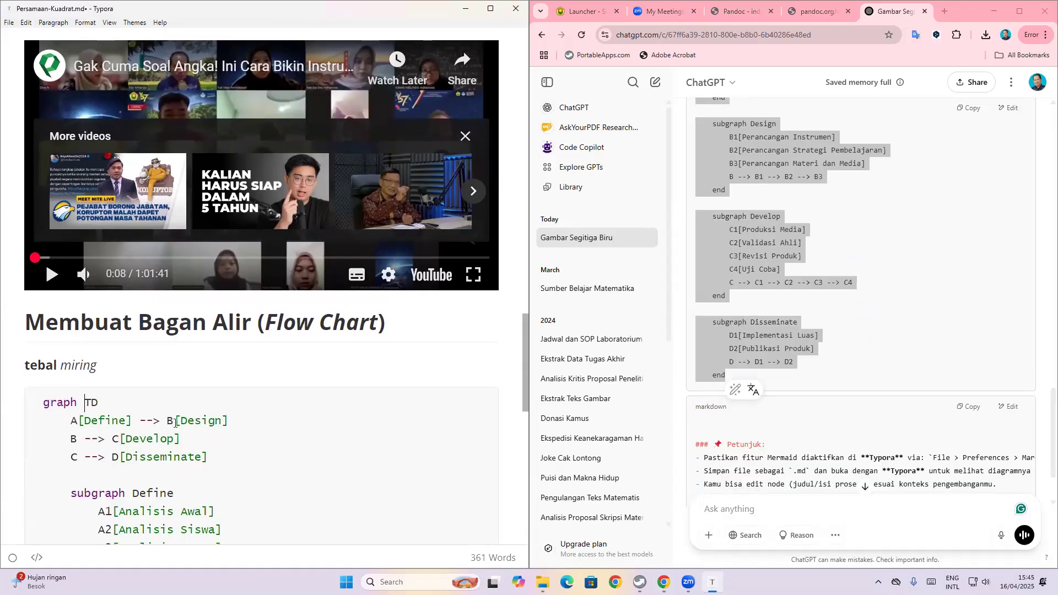
pyautogui.scroll(-10, 176, 423)
pyautogui.scroll(10, 175, 423)
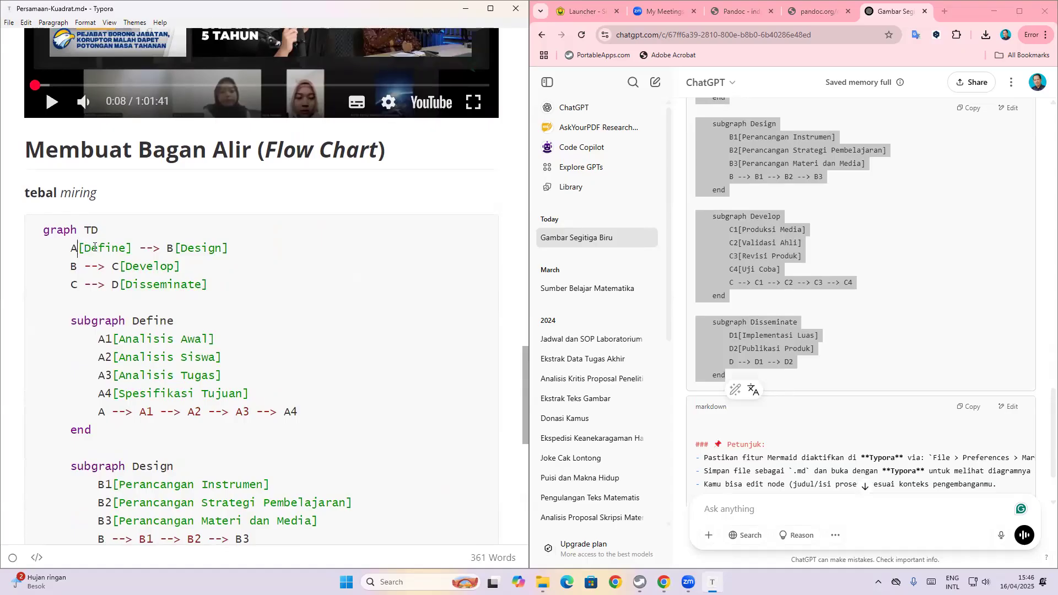
pyautogui.moveTo(77, 249); pyautogui.dragTo(138, 252)
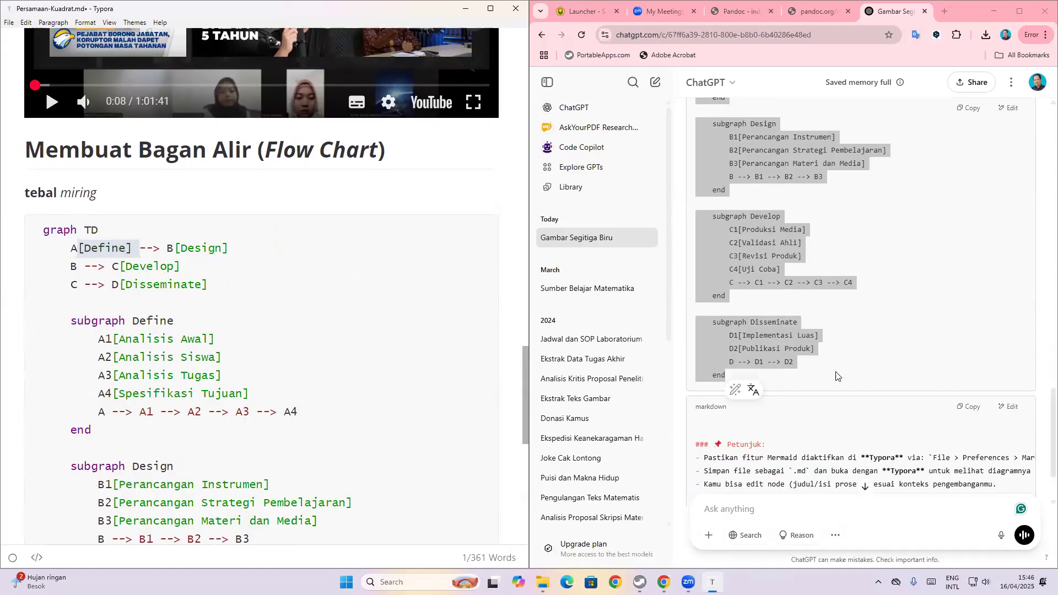
pyautogui.scroll(-2, 795, 437)
# - Ask ChatGPT for a simpler chart with the two-line prompt "Buat bagan alir sederhana" and "Gunakan graph TD"
pyautogui.click(741, 518)
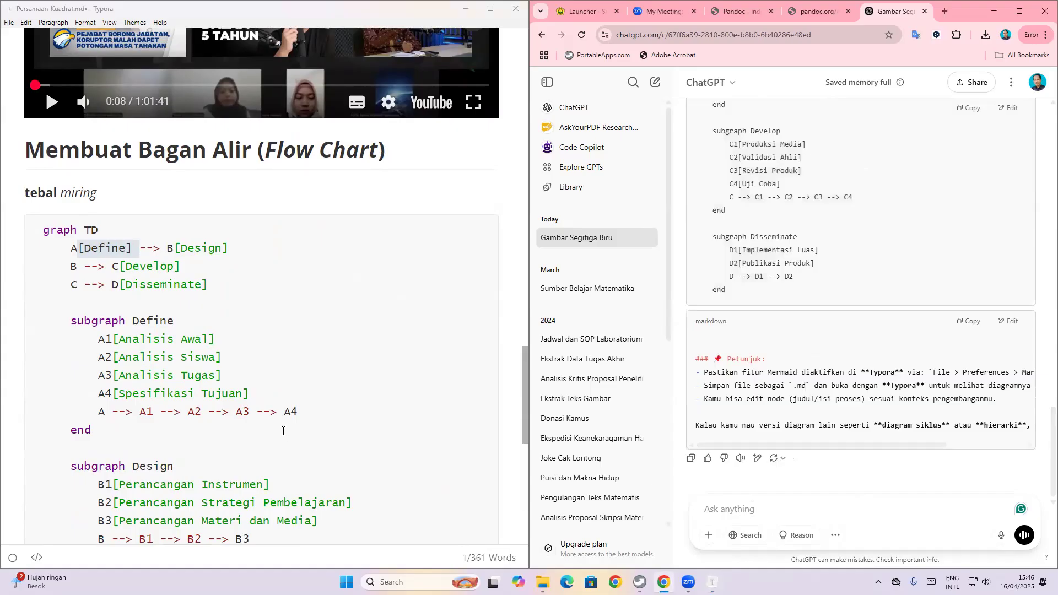
pyautogui.scroll(-8, 283, 431)
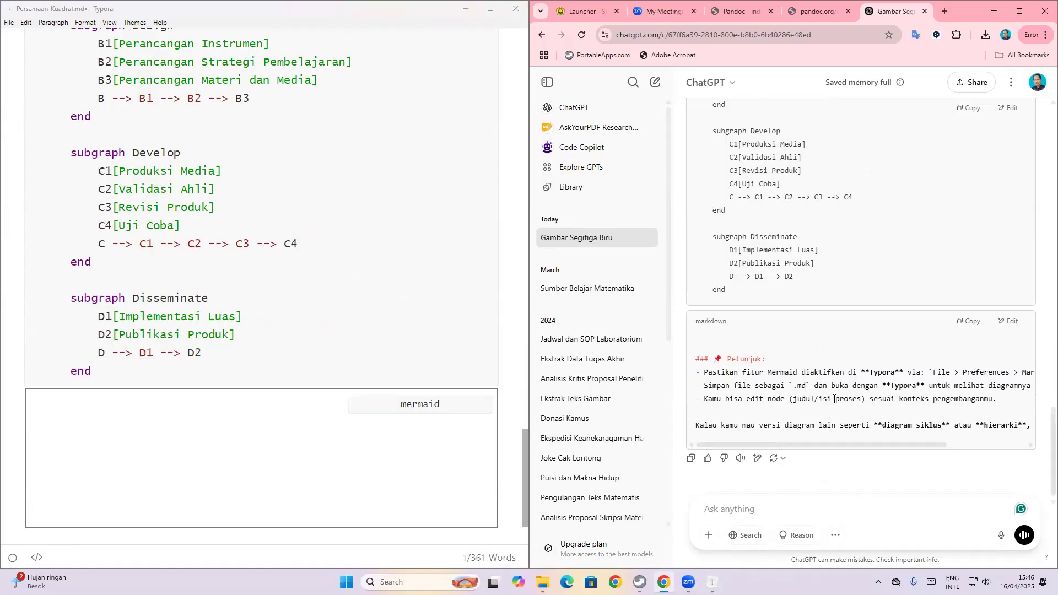
pyautogui.write('Buat bagan alir sed')
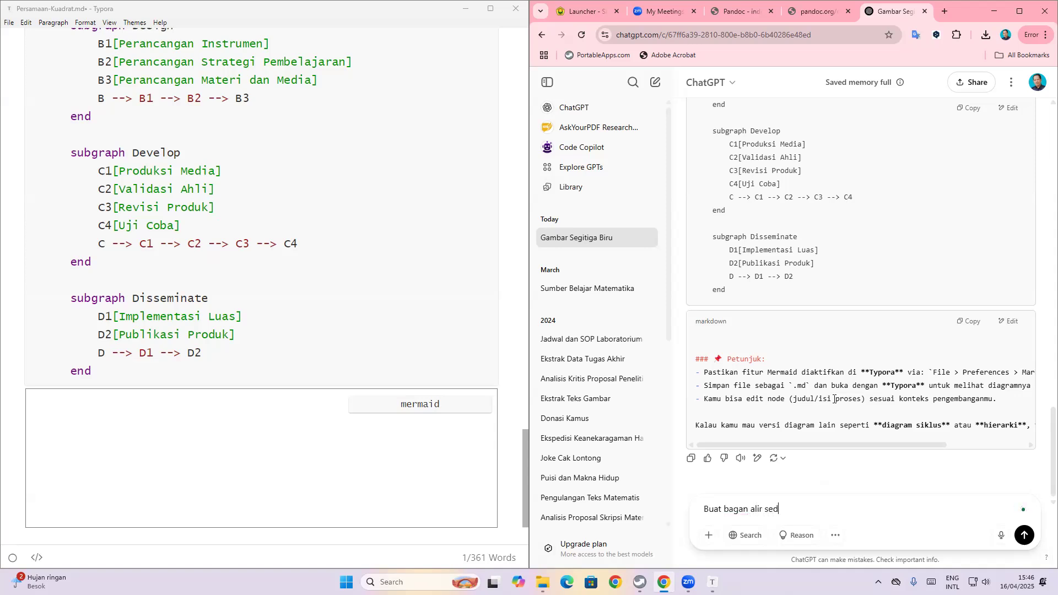
pyautogui.write('erhana')
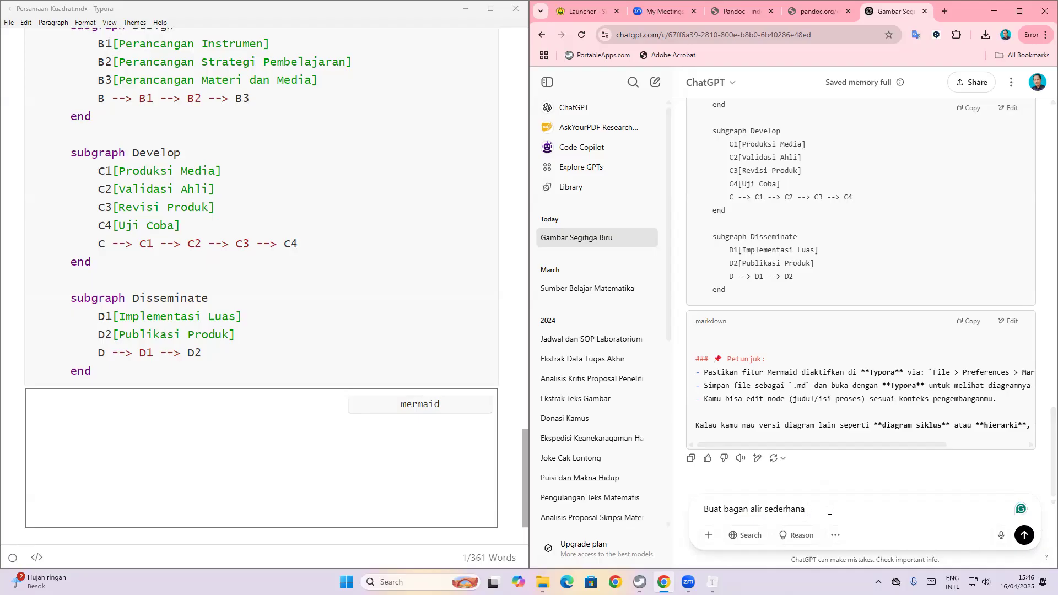
pyautogui.hotkey('shift', 'Return')
pyautogui.write('Gunakan graph')
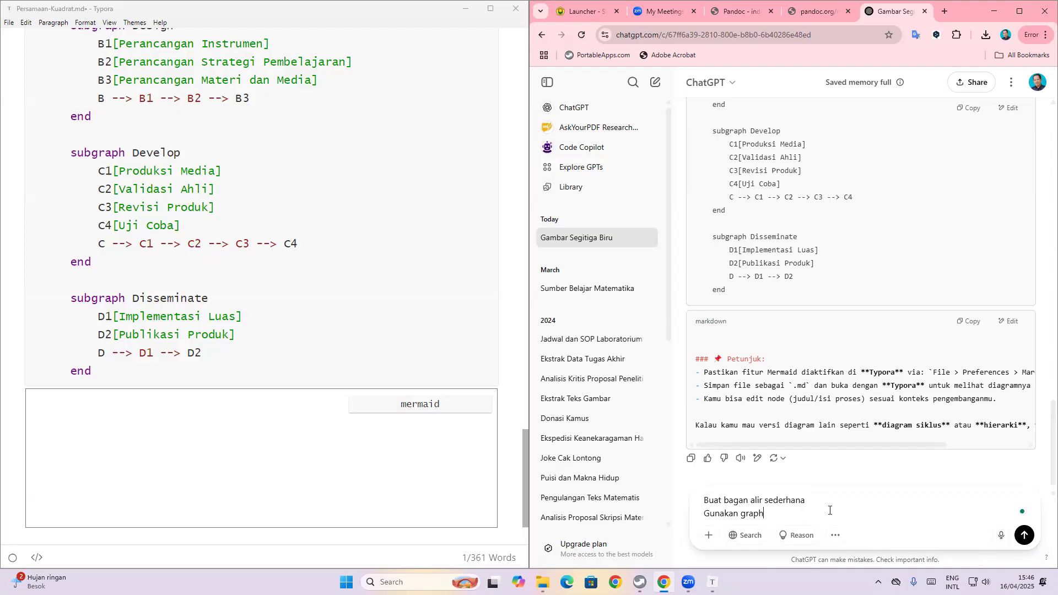
pyautogui.write(' TD')
pyautogui.click(1026, 533)
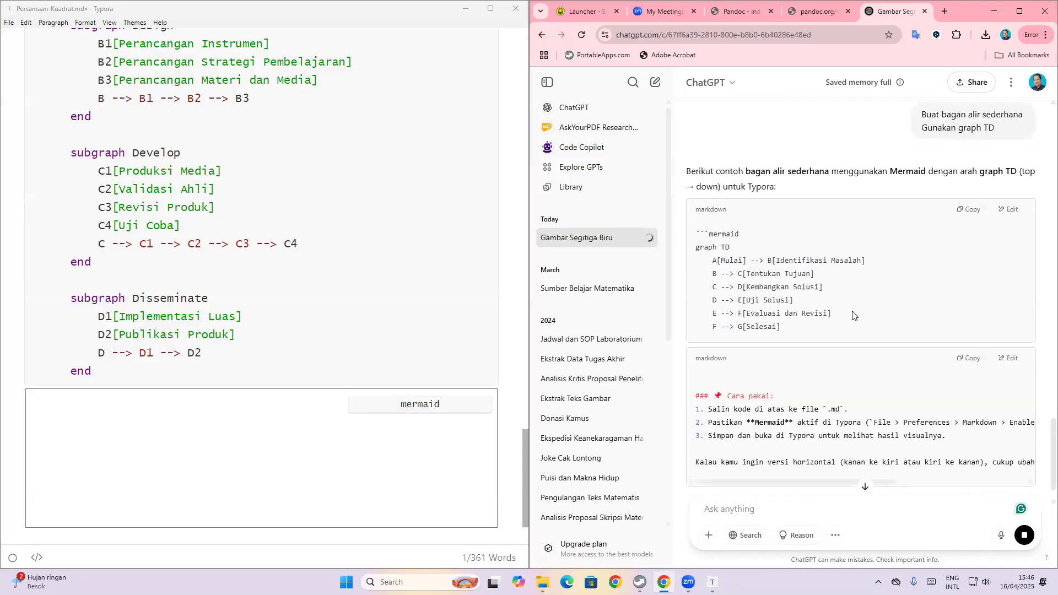
# - Replace the 4D code in the mermaid block with the "Cara pakai" block copied from ChatGPT's latest reply
pyautogui.click(969, 358)
pyautogui.click(170, 362)
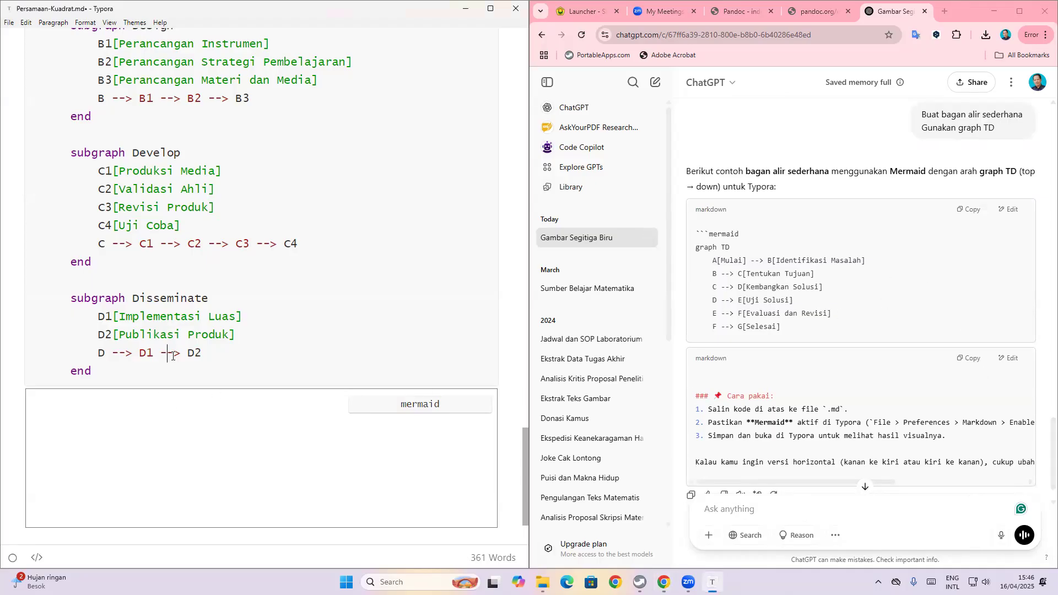
pyautogui.scroll(5, 143, 331)
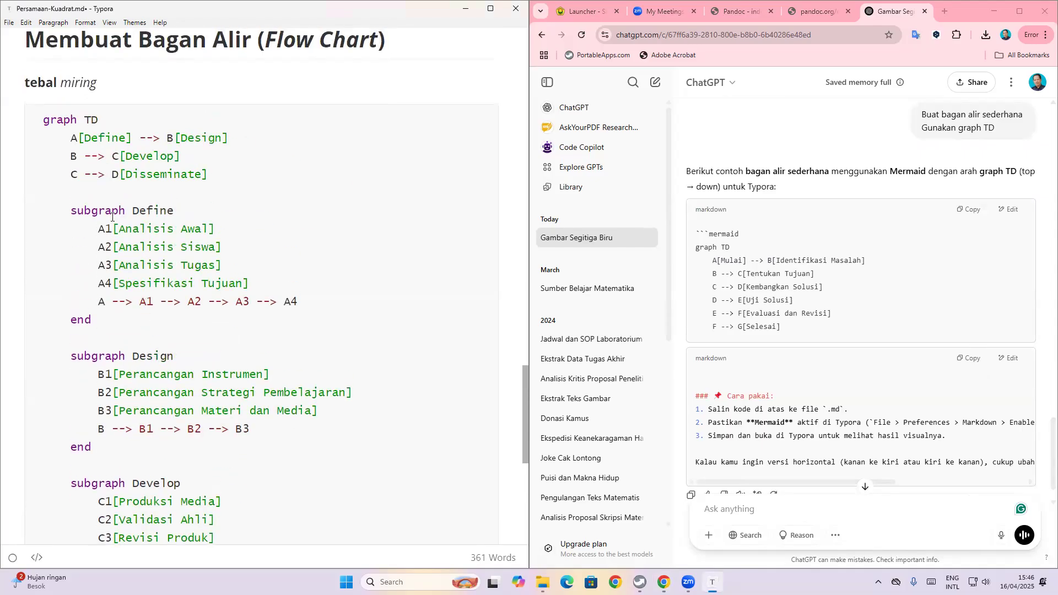
pyautogui.hotkey('ctrl', 'a')
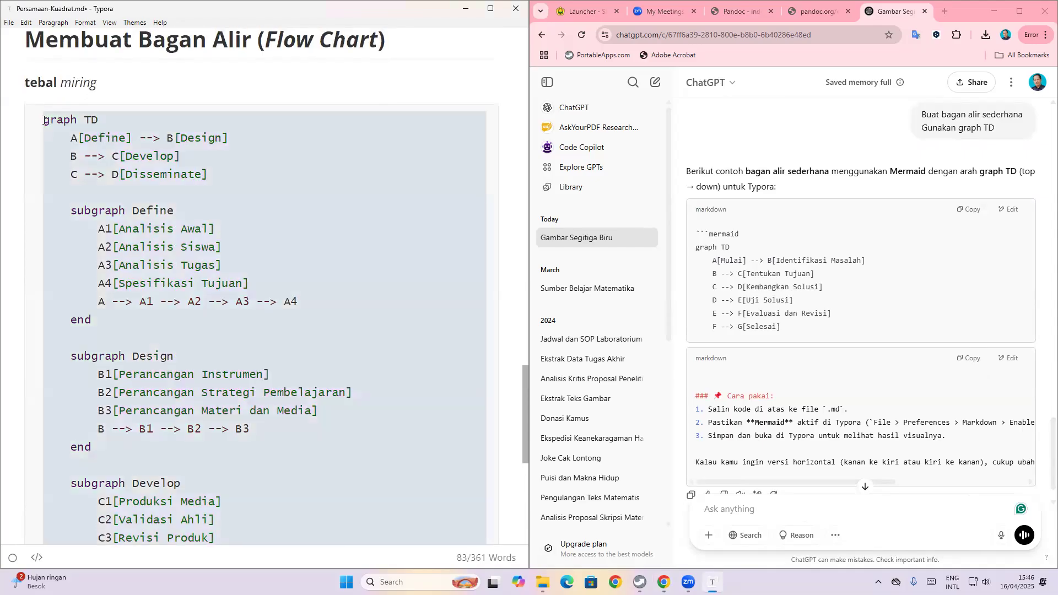
pyautogui.press('BackSpace')
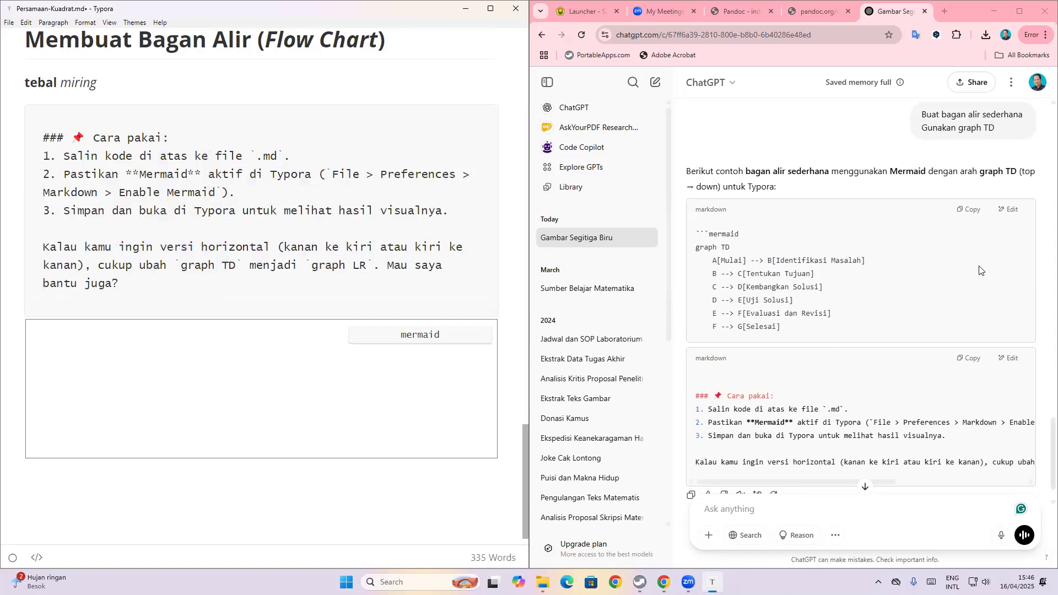
# - Replace the mermaid block's contents with ChatGPT's simple graph TD code and remove the leading "```mermaid" line
pyautogui.scroll(3, 980, 284)
pyautogui.click(968, 374)
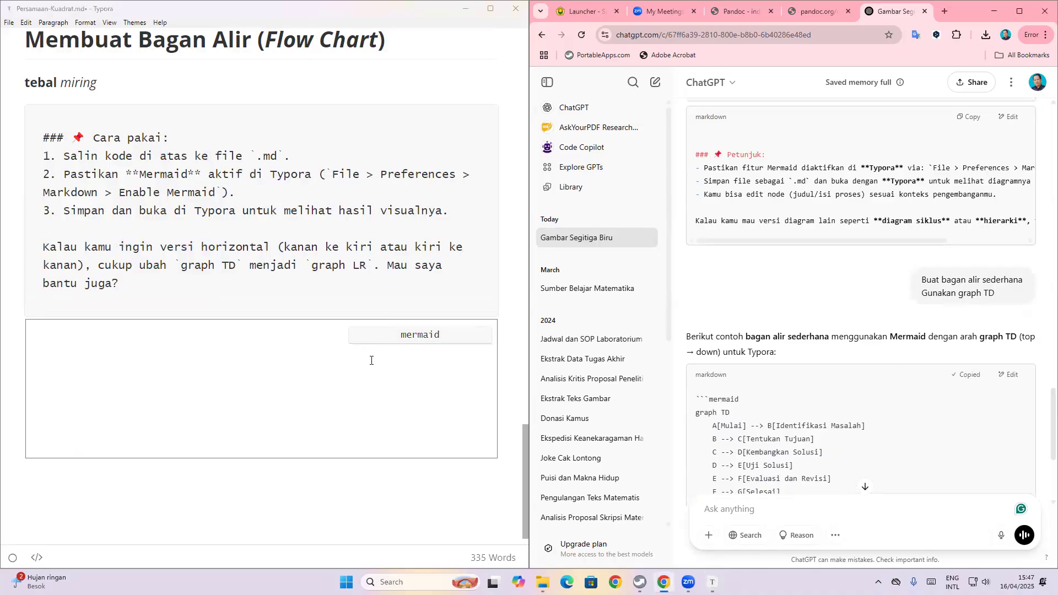
pyautogui.moveTo(181, 295); pyautogui.dragTo(15, 127)
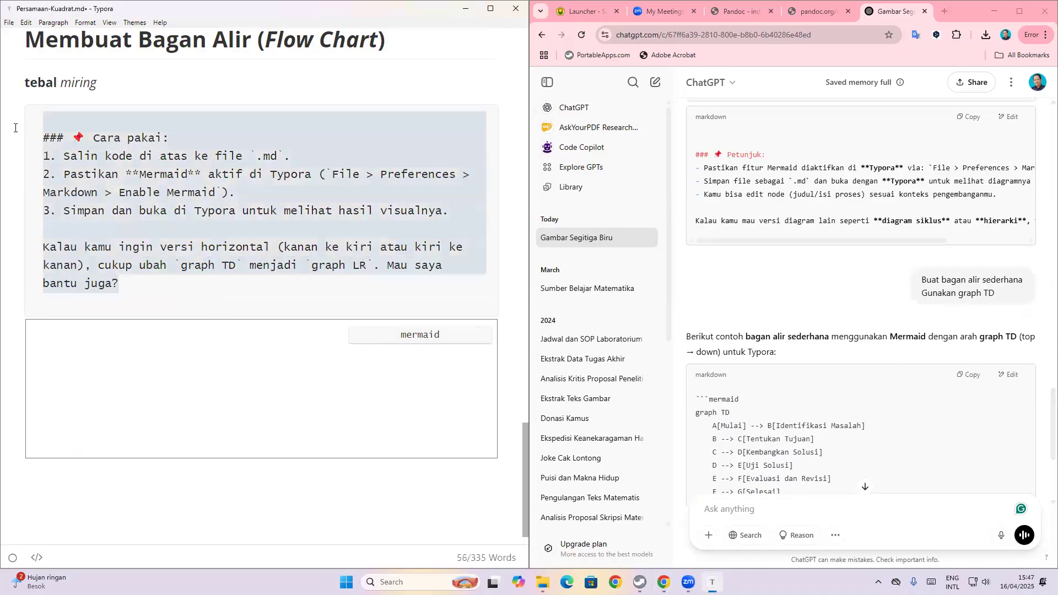
pyautogui.hotkey('ctrl', 'v')
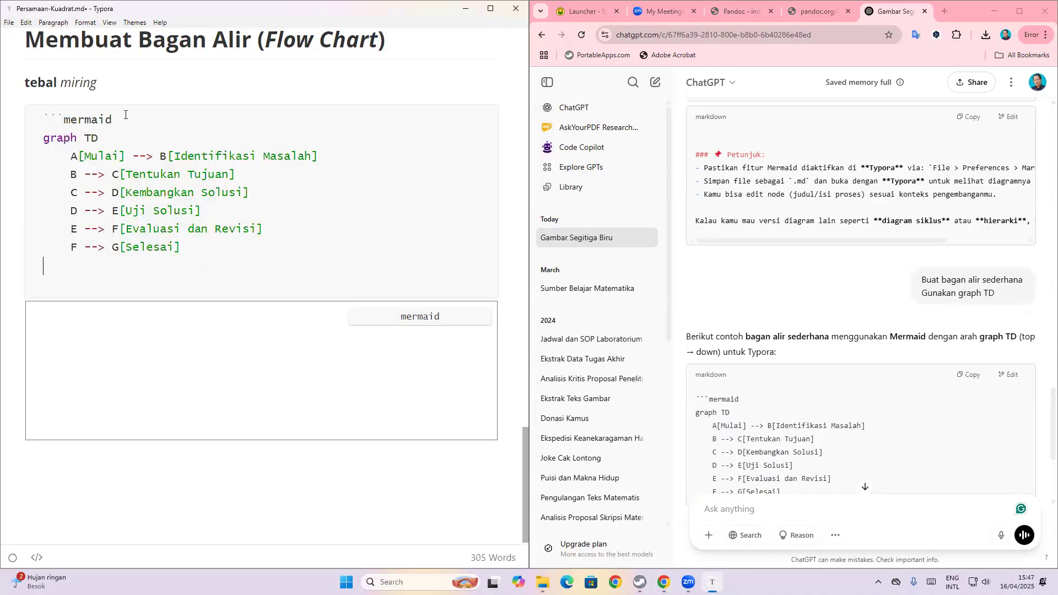
pyautogui.moveTo(126, 115); pyautogui.dragTo(36, 119)
pyautogui.press('BackSpace')
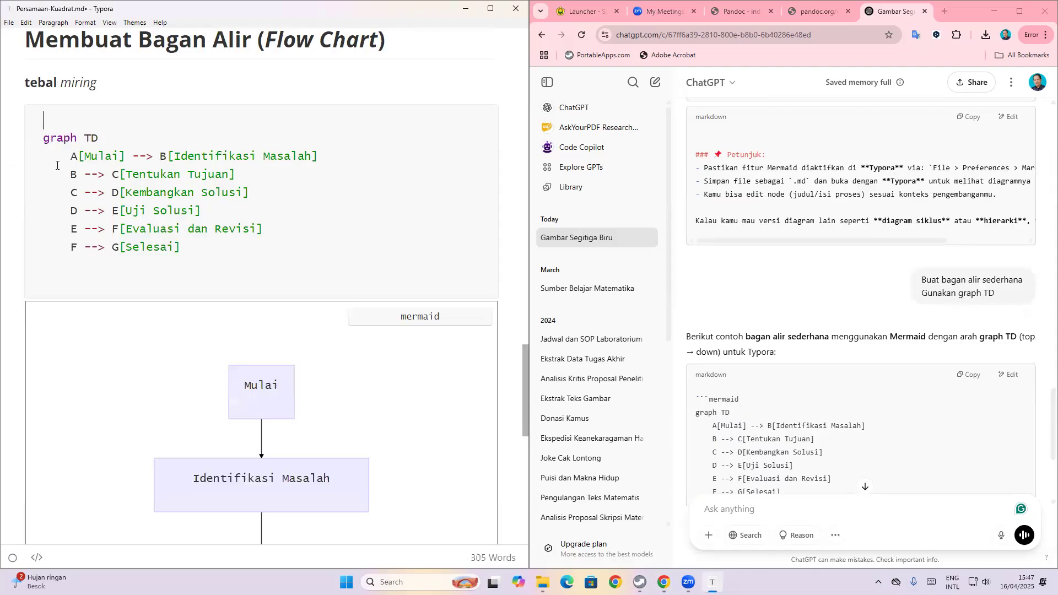
pyautogui.press('Delete')
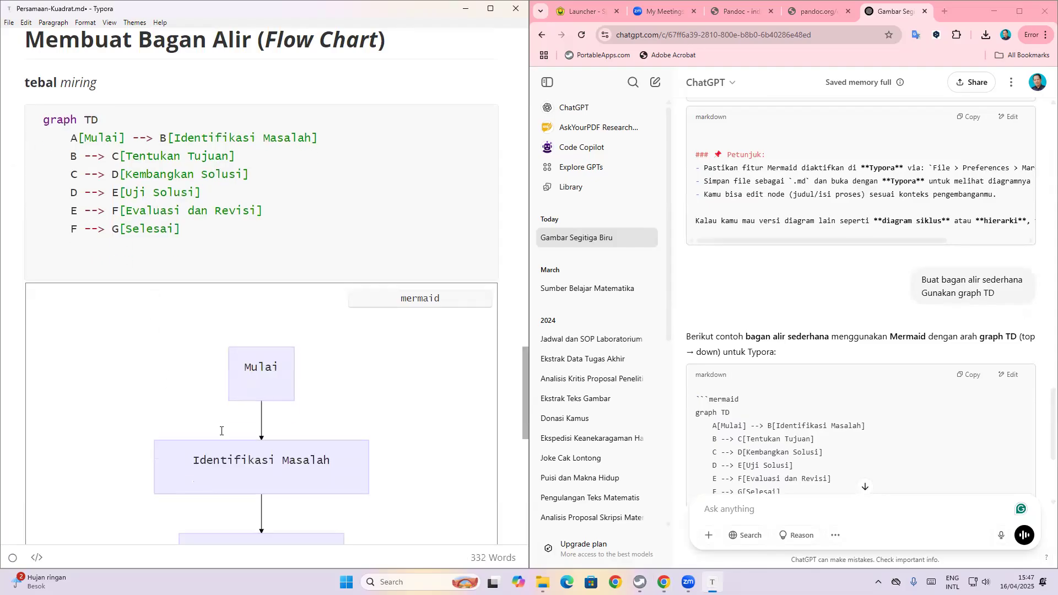
# - Examine the rendered flow chart from "Mulai" to "Selesai" and compare it with the code above it
pyautogui.scroll(-4, 221, 430)
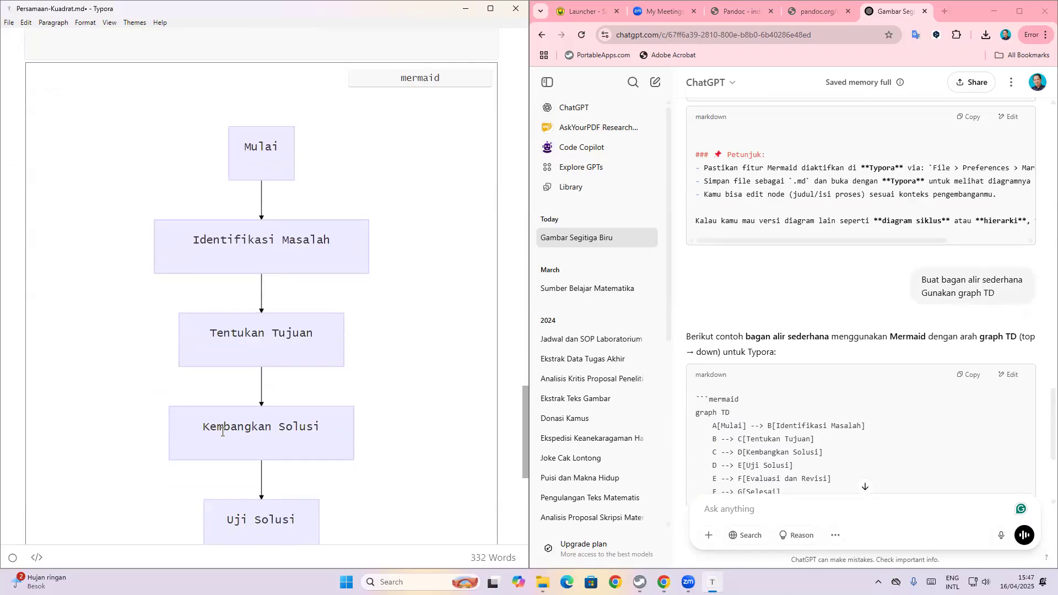
pyautogui.scroll(-5, 222, 431)
pyautogui.scroll(5, 222, 432)
pyautogui.scroll(5, 222, 432)
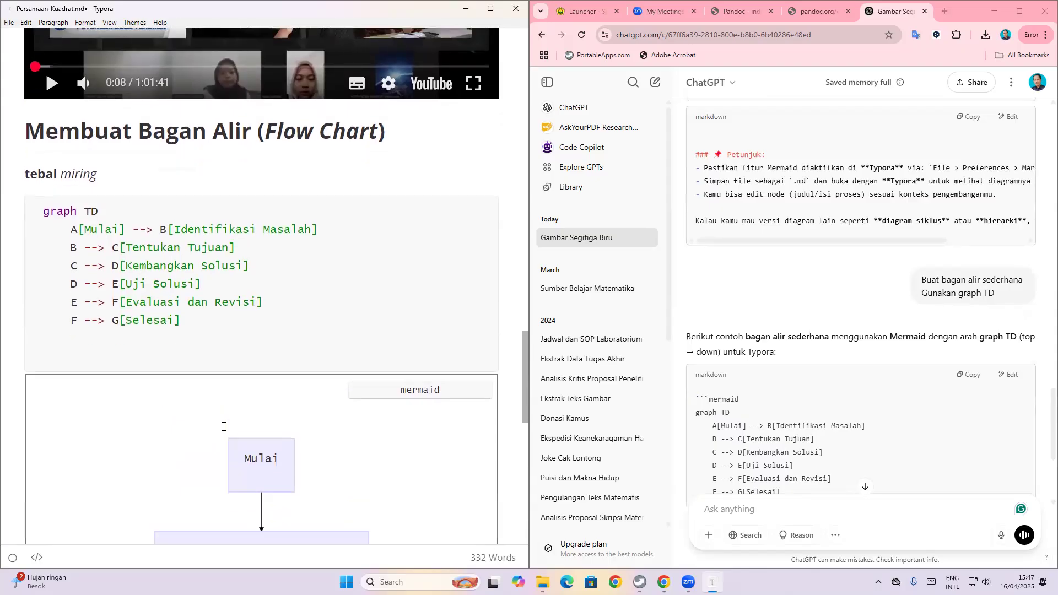
pyautogui.scroll(-4, 224, 425)
pyautogui.scroll(2, 223, 427)
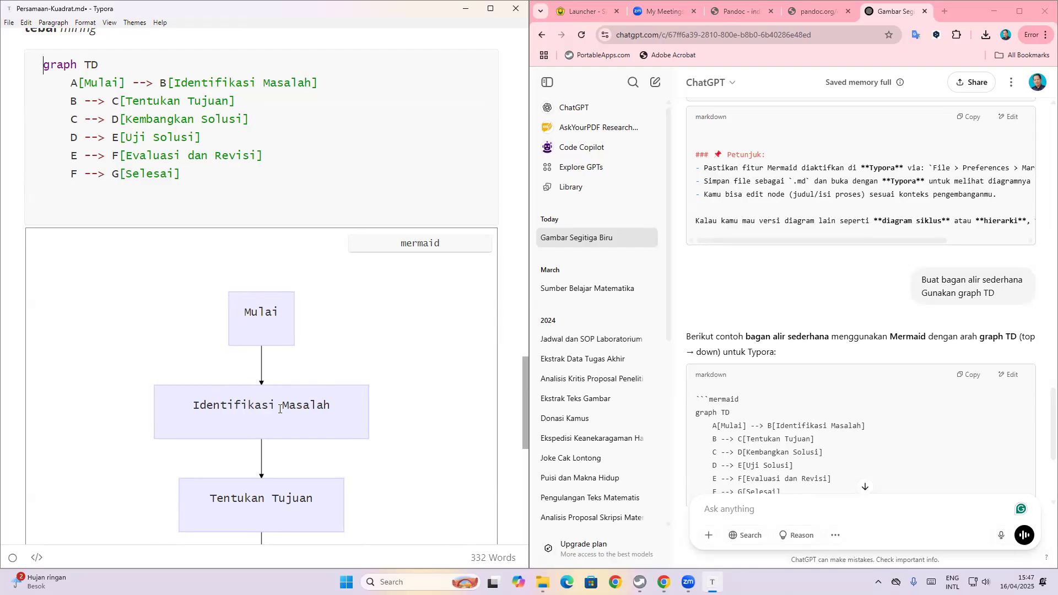
pyautogui.scroll(-2, 302, 378)
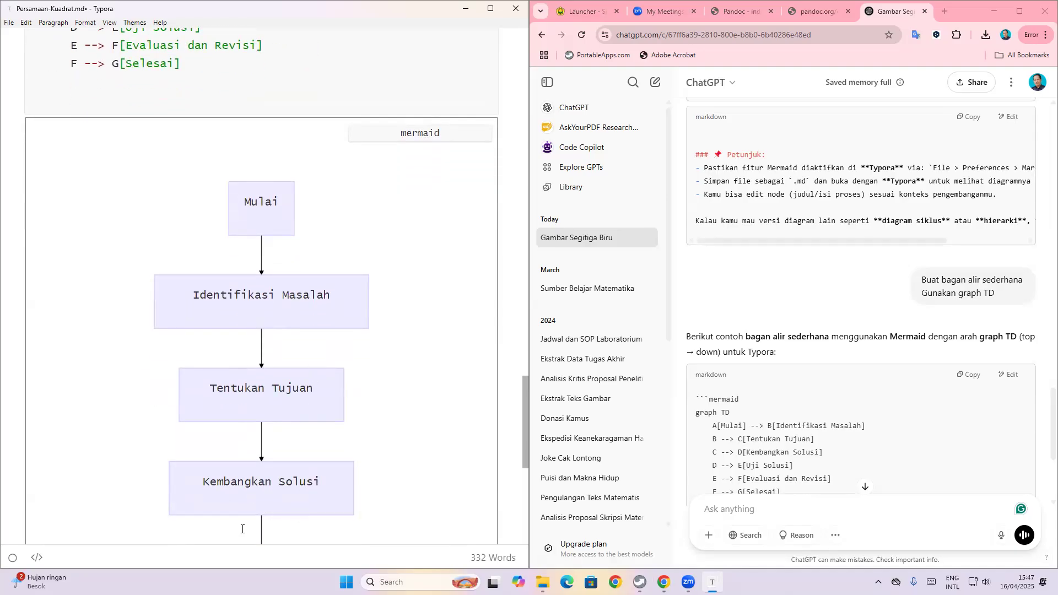
pyautogui.scroll(3, 242, 529)
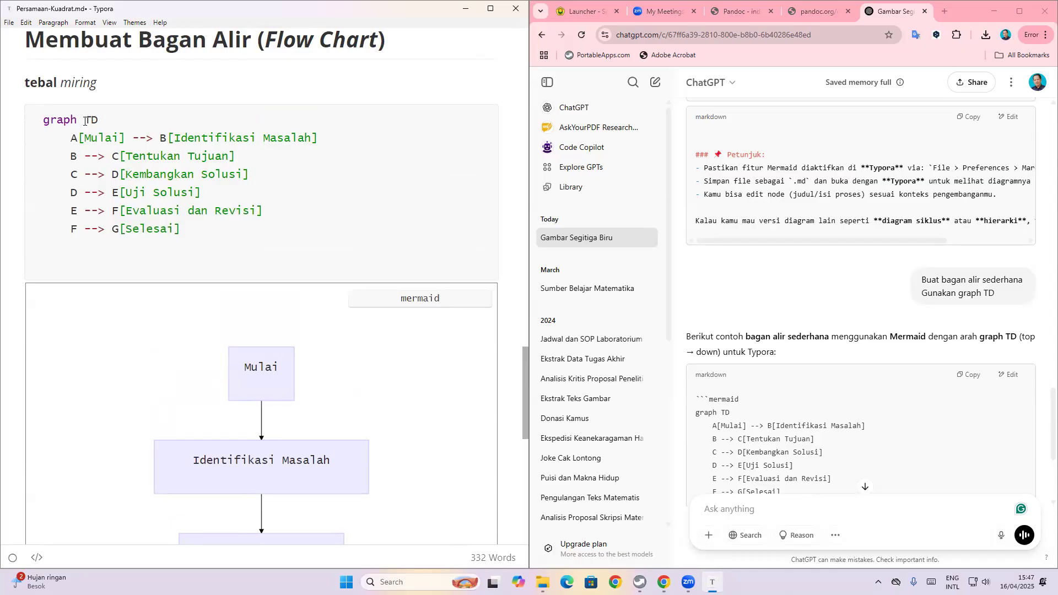
# - Try the direction LR in the first line of the flow chart code, and set it back to TD
pyautogui.moveTo(85, 119); pyautogui.dragTo(94, 121)
pyautogui.write('LR')
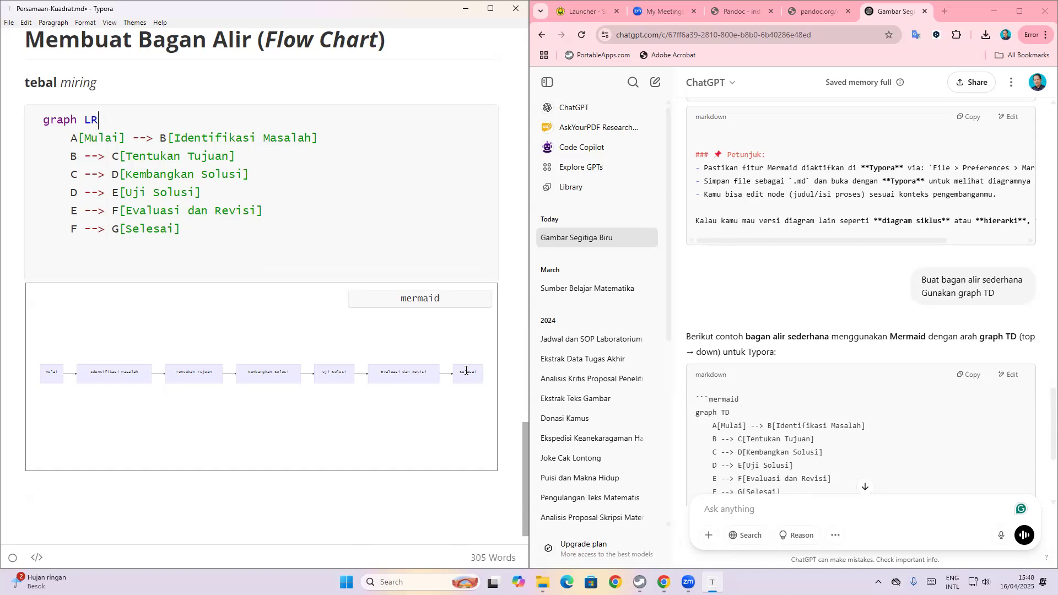
pyautogui.press('BackSpace')
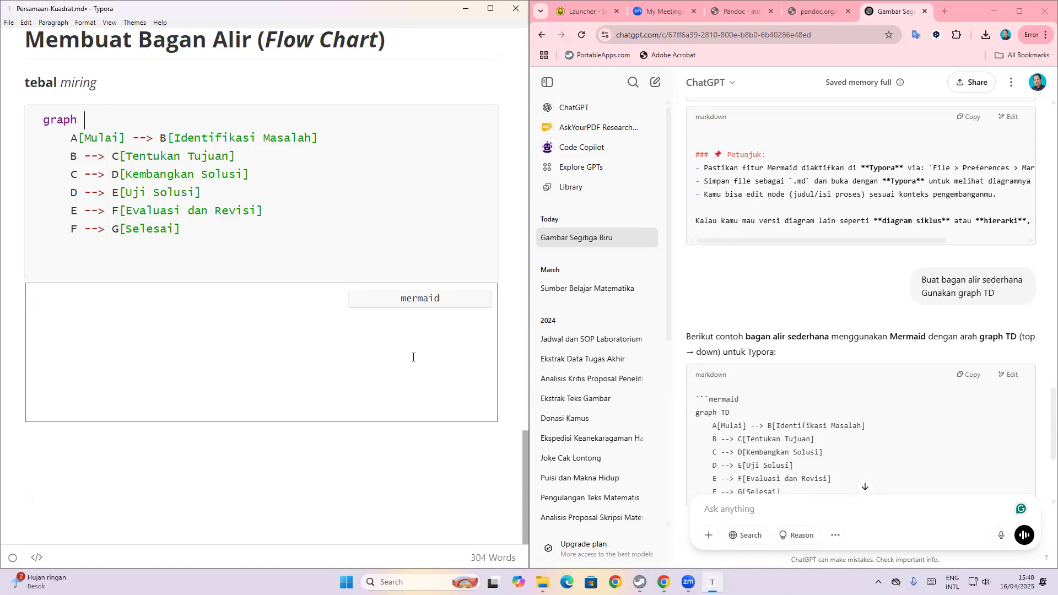
pyautogui.write('TD')
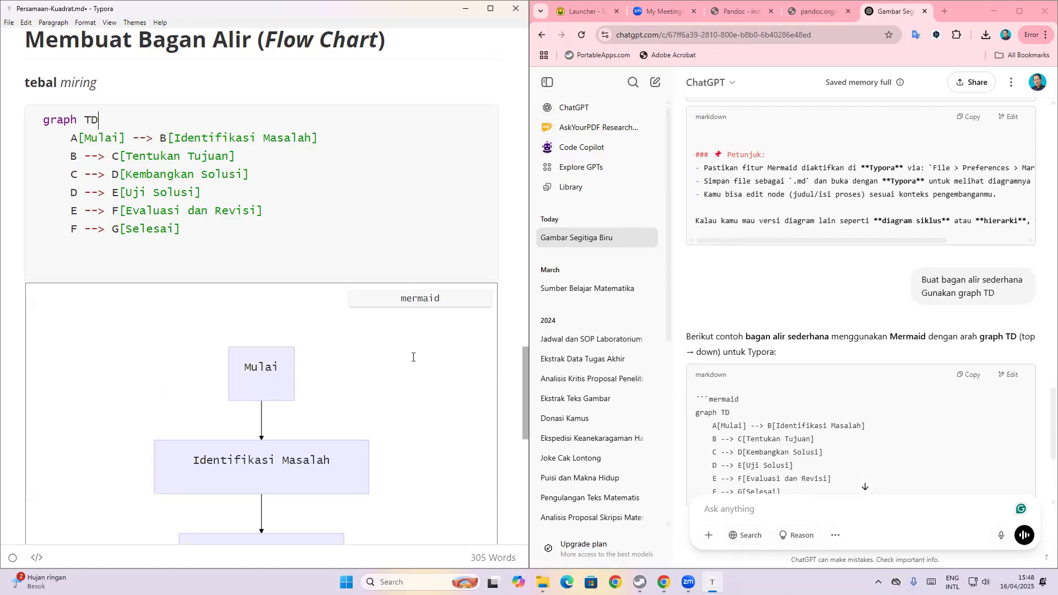
# - Add the level-2 heading "Membuat Gantt Chart" below the flow chart at the end of the document
pyautogui.scroll(-10, 443, 415)
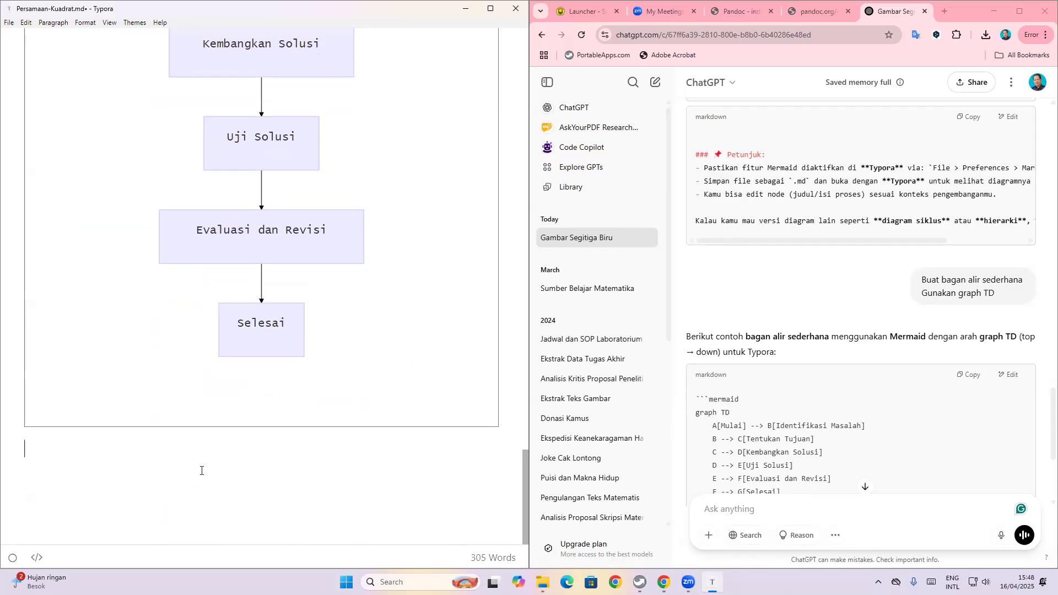
pyautogui.write('## Membuat')
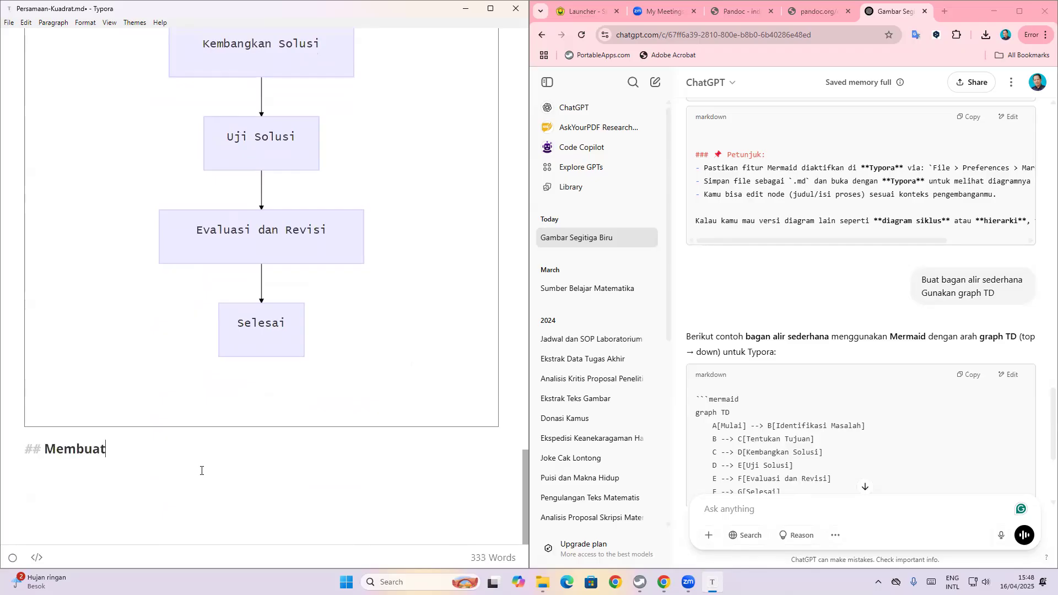
pyautogui.write(' Gantt Chart')
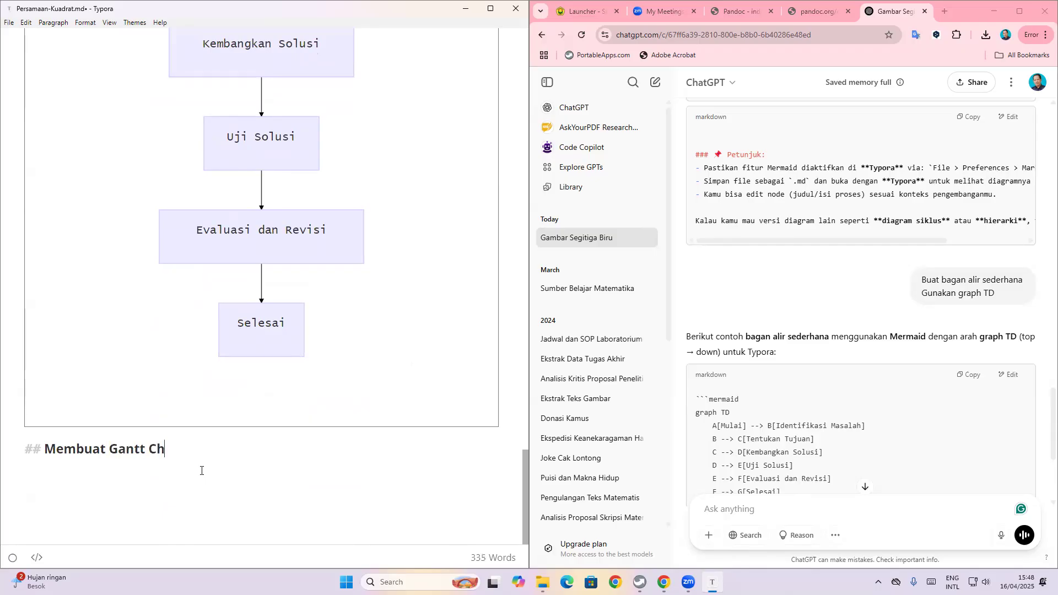
# - Copy "Gantt Chart" from the new heading and start a ChatGPT prompt reading "Buat Gantt Chart"
pyautogui.keyDown('shift'); pyautogui.click(110, 449); pyautogui.keyUp('shift')
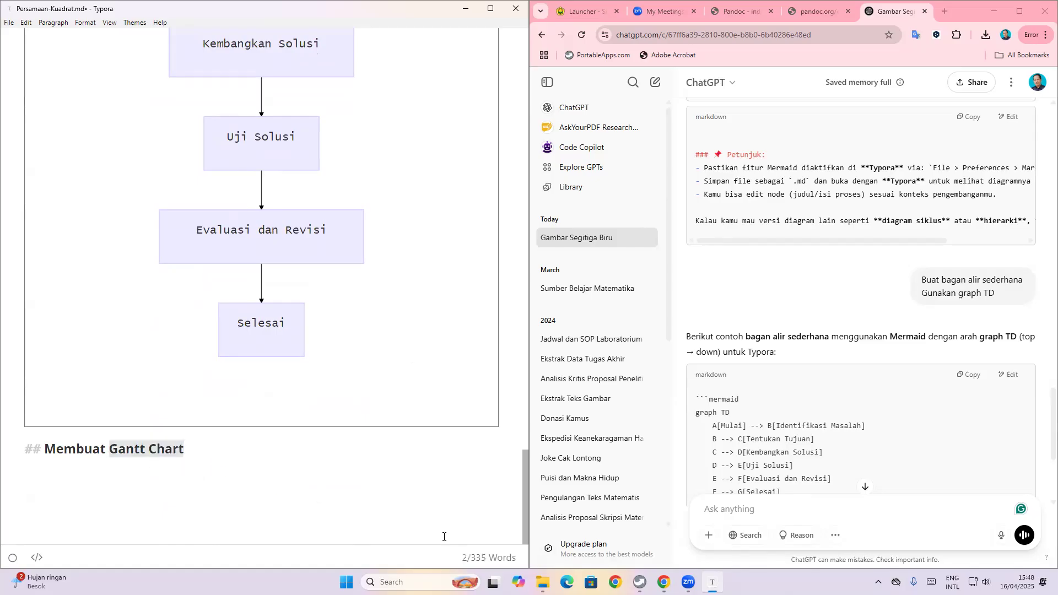
pyautogui.click(713, 508)
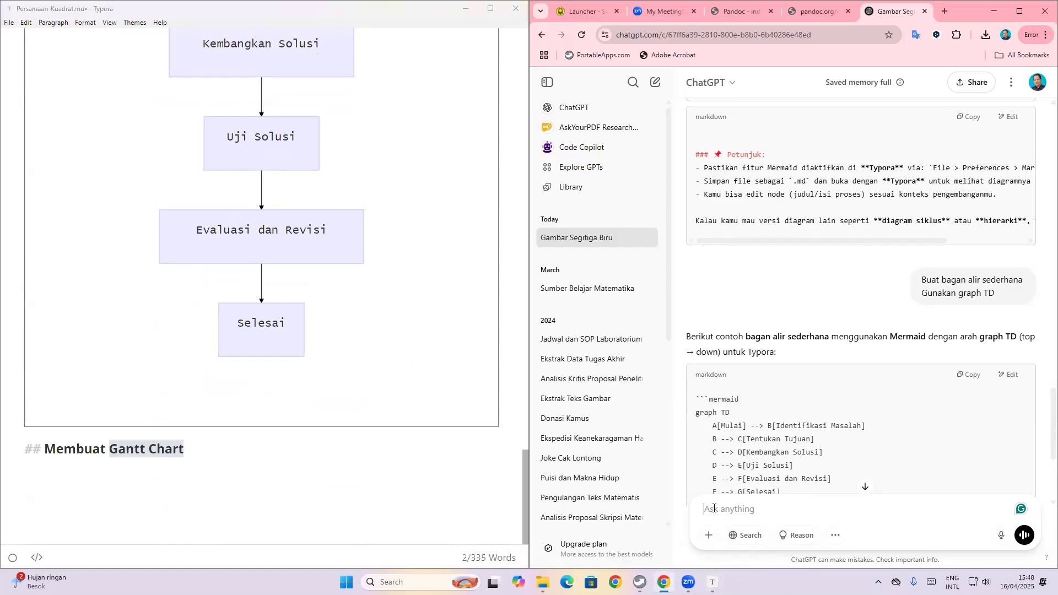
pyautogui.write('Buat')
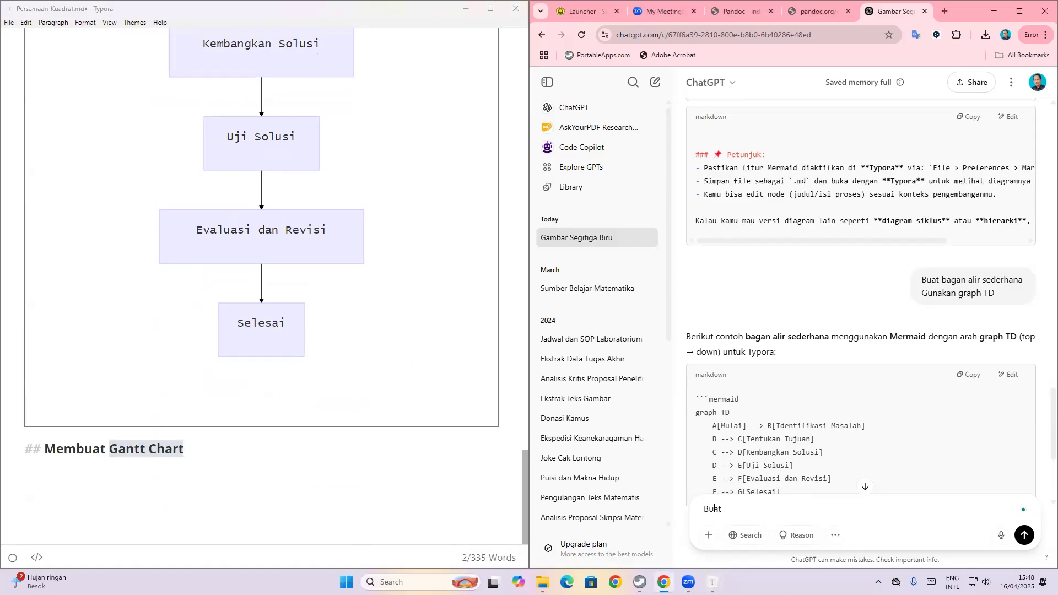
pyautogui.hotkey('ctrl', 'v')
pyautogui.write('pe')
pyautogui.press('BackSpace')
pyautogui.press('BackSpace')
# - Append the earlier 4D prompt's text from "tahapan pengembangan" to "di Typora", add the line "Jan - Juni 2025", and send the prompt
pyautogui.scroll(15, 793, 251)
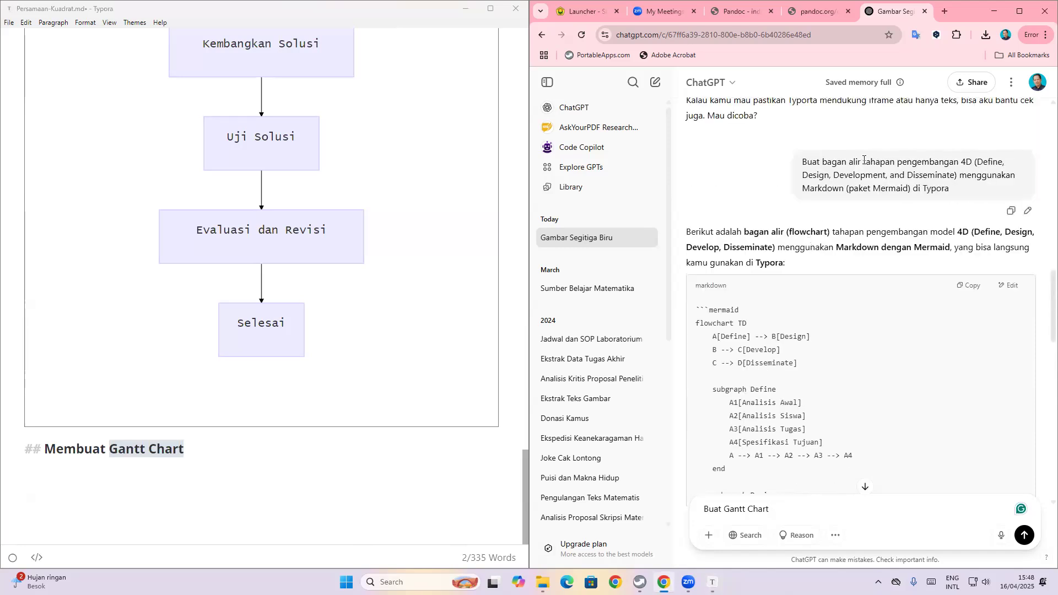
pyautogui.moveTo(864, 160); pyautogui.dragTo(955, 189)
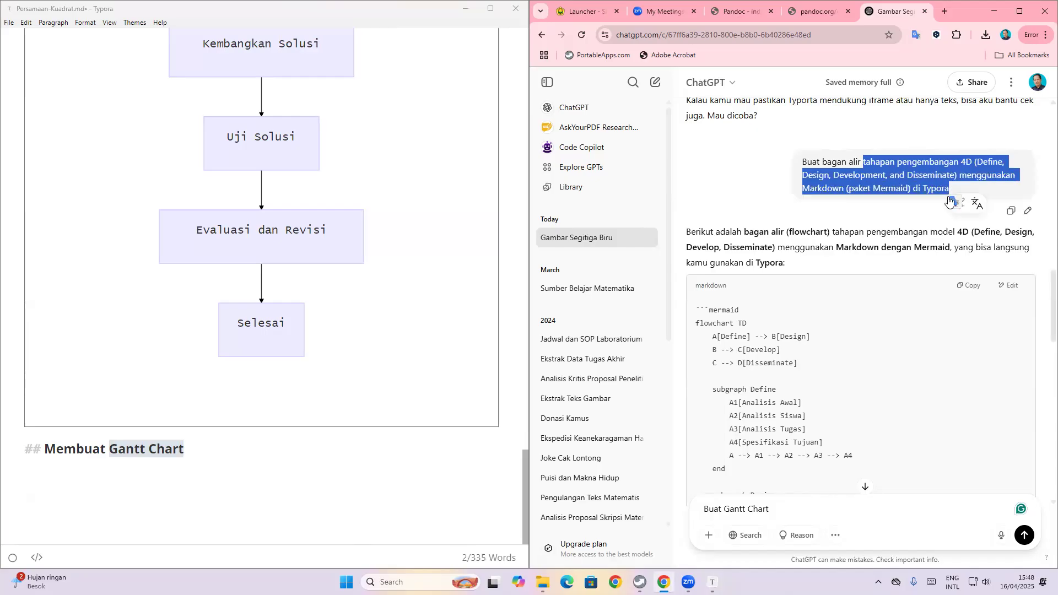
pyautogui.click(793, 508)
pyautogui.hotkey('ctrl', 'v')
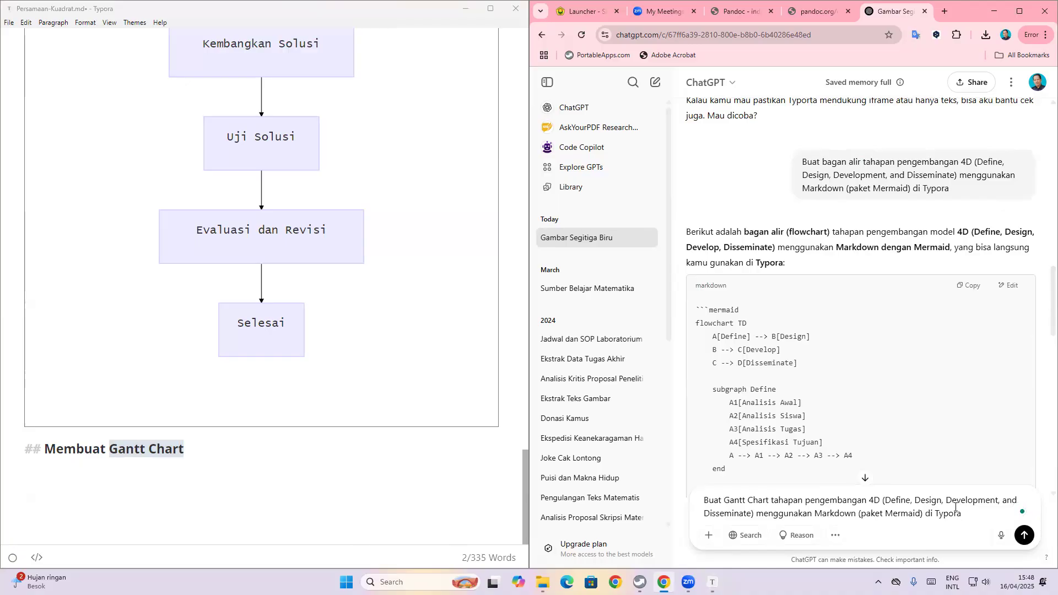
pyautogui.hotkey('shift', 'Return')
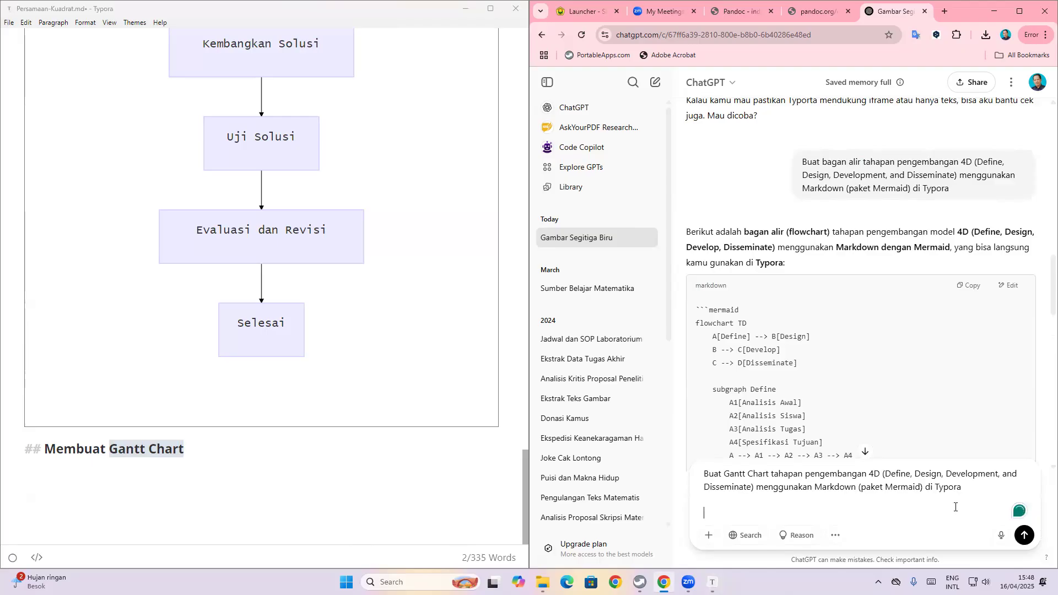
pyautogui.write('Jan - Juni 2025')
pyautogui.click(1024, 535)
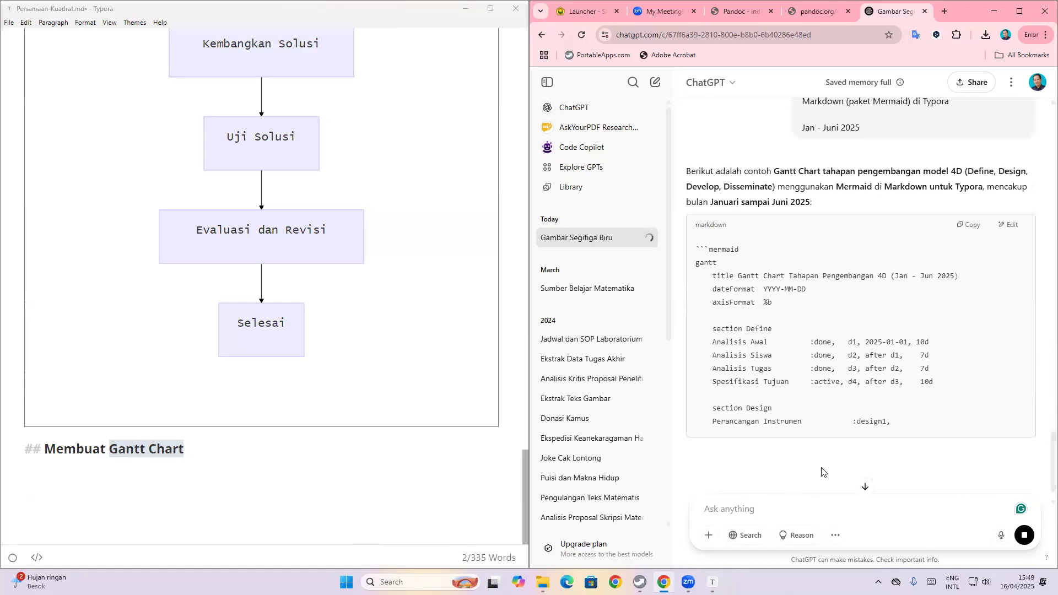
# - Look over ChatGPT's Gantt chart reply and copy its mermaid gantt code block
pyautogui.scroll(-2, 829, 388)
pyautogui.scroll(-2, 829, 388)
pyautogui.scroll(2, 829, 388)
pyautogui.scroll(1, 829, 387)
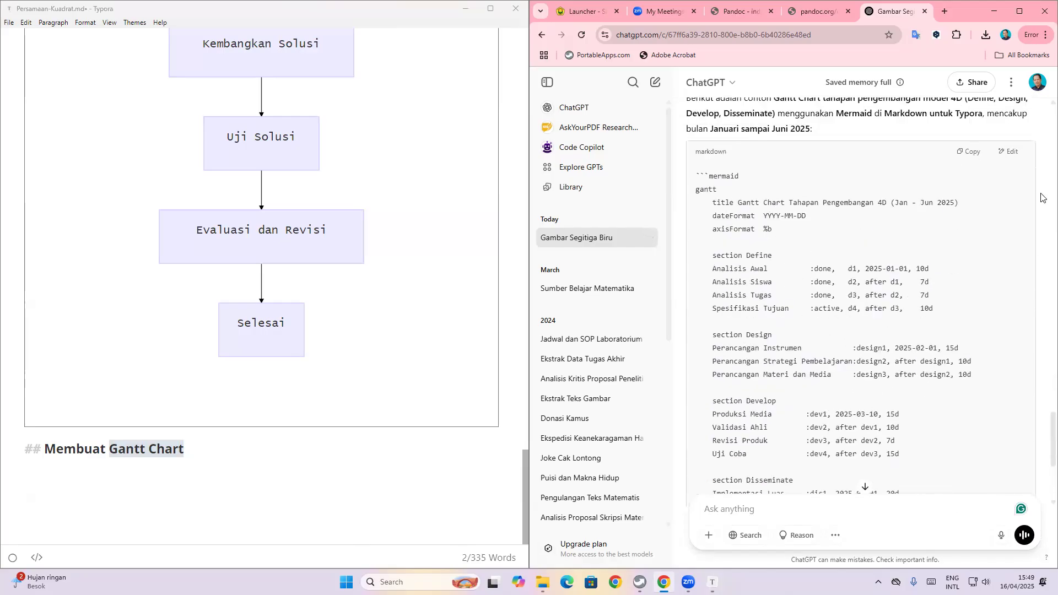
pyautogui.click(969, 151)
# - Insert a code fence below the "Membuat Gantt Chart" heading and set its language to mermaid
pyautogui.click(54, 483)
pyautogui.press('Return')
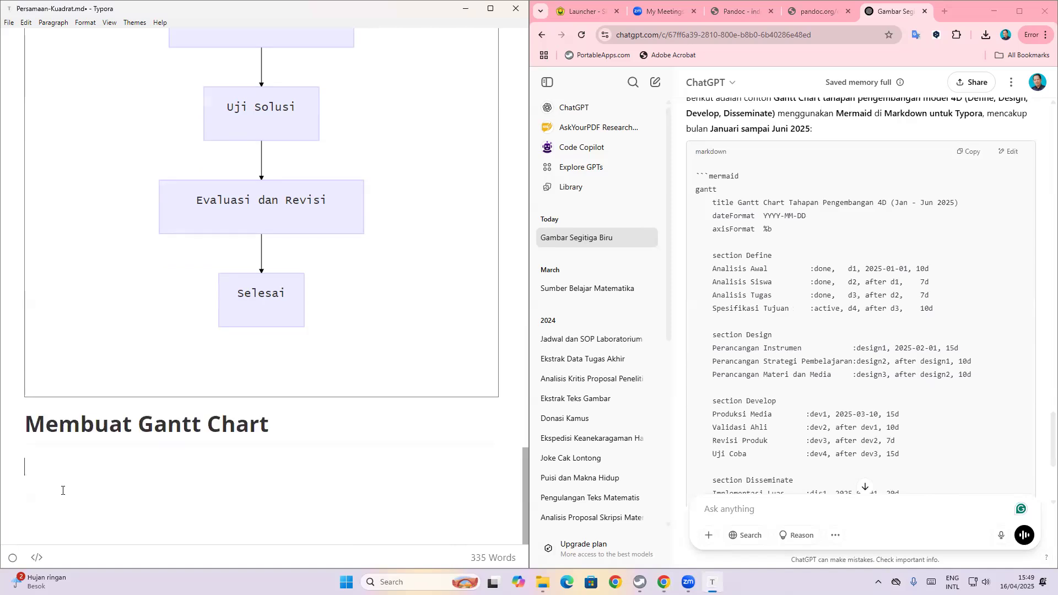
pyautogui.click(87, 23)
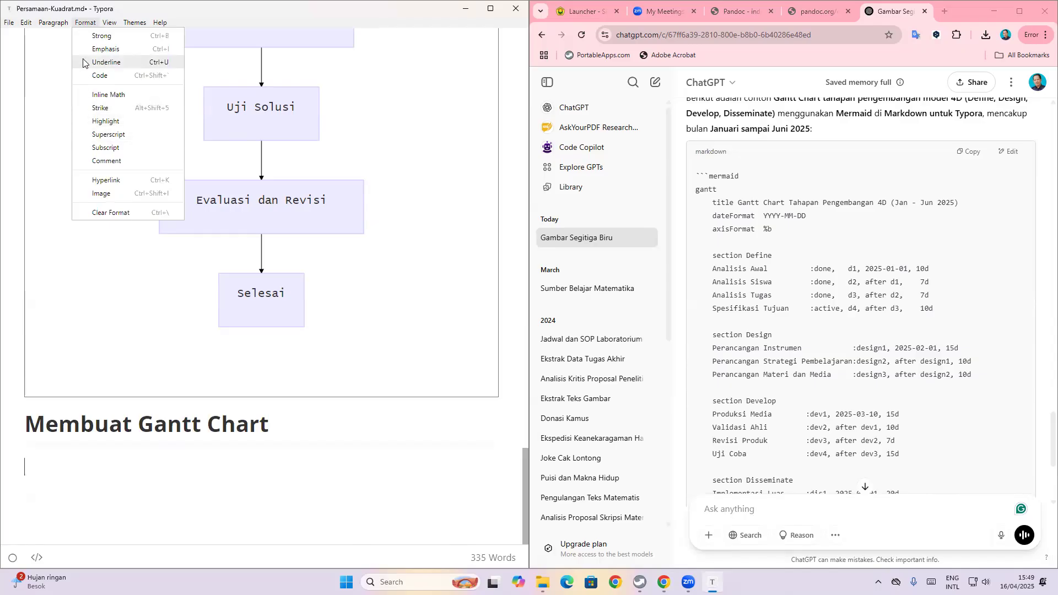
pyautogui.moveTo(56, 25)
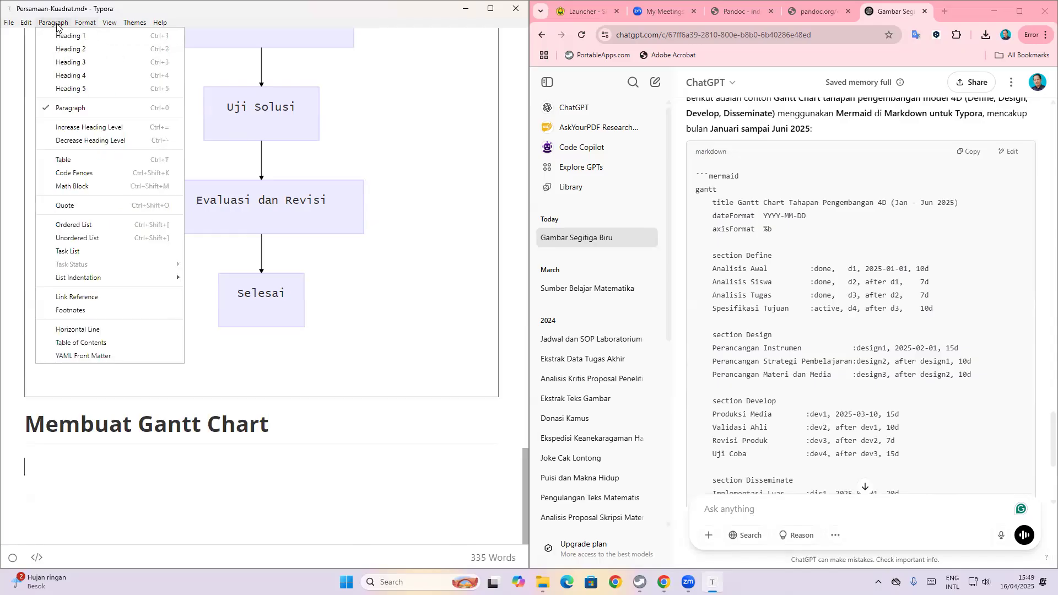
pyautogui.click(74, 172)
pyautogui.click(422, 502)
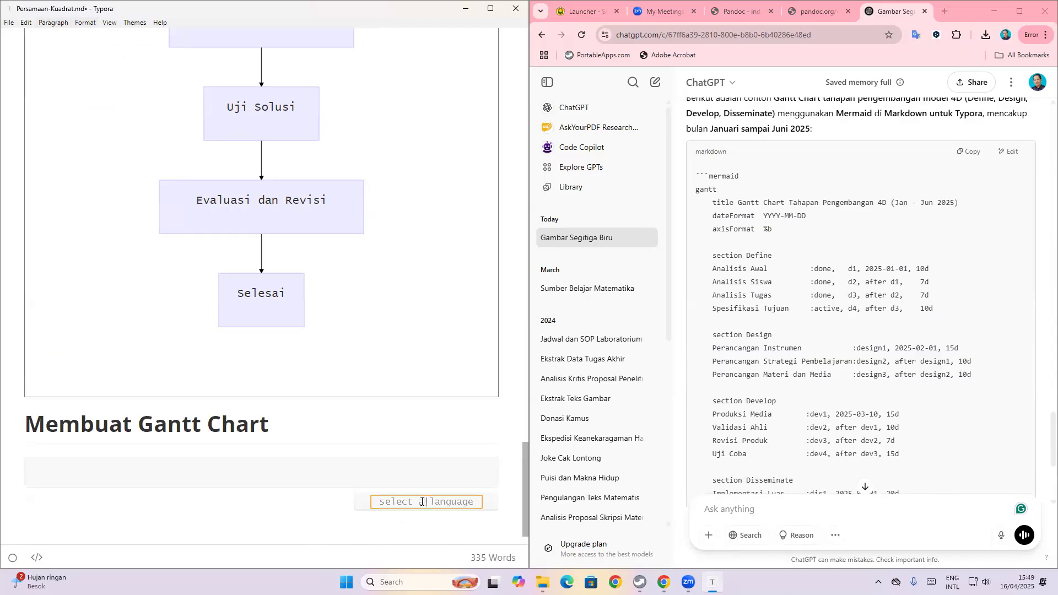
pyautogui.write('mer')
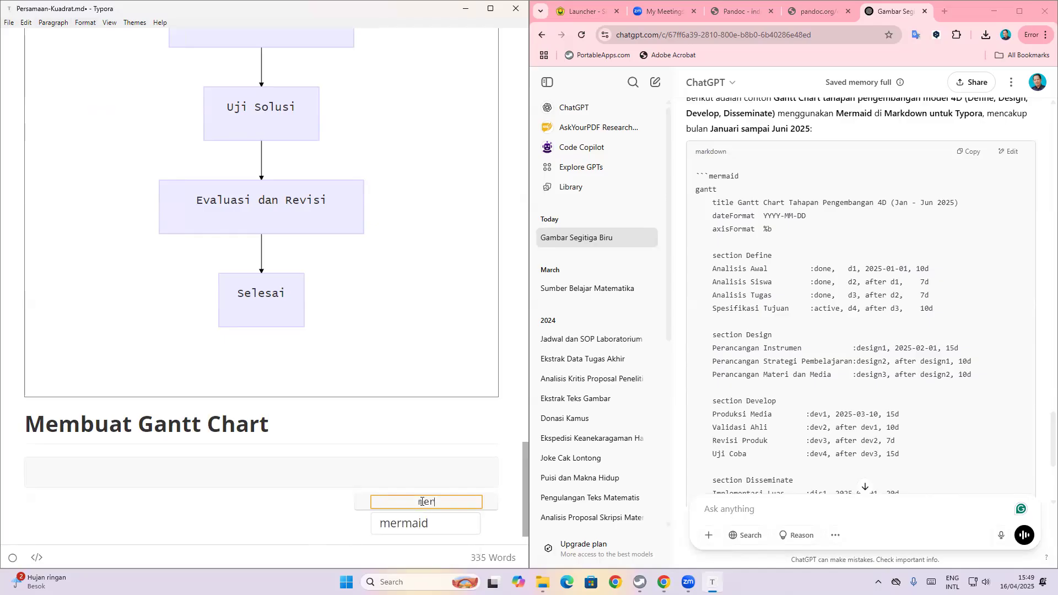
pyautogui.click(410, 525)
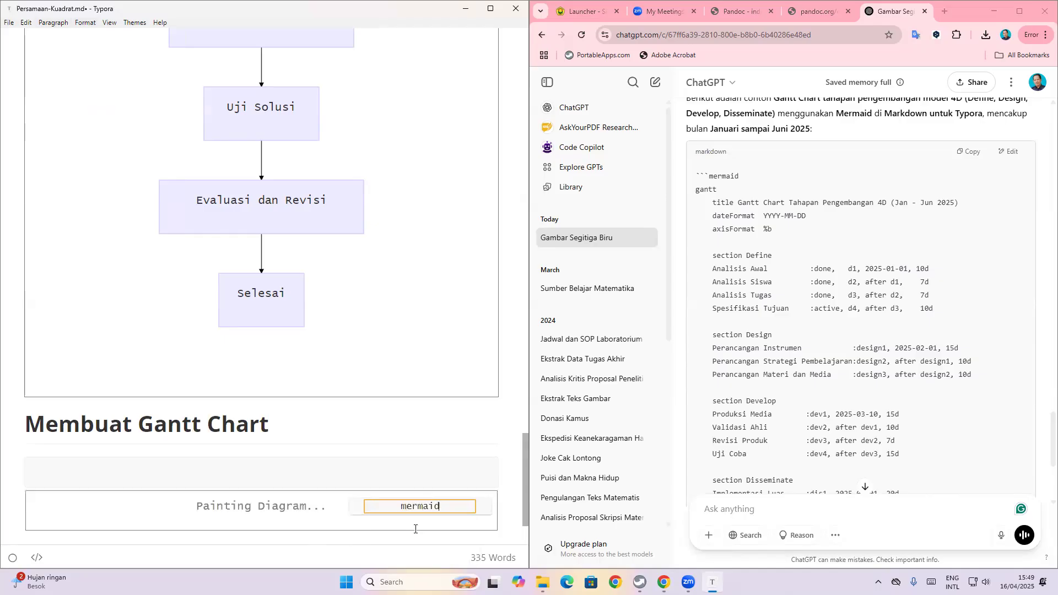
# - Paste the copied Gantt code into the mermaid block and delete its redundant opening "```mermaid" line
pyautogui.click(238, 471)
pyautogui.hotkey('ctrl', 'v')
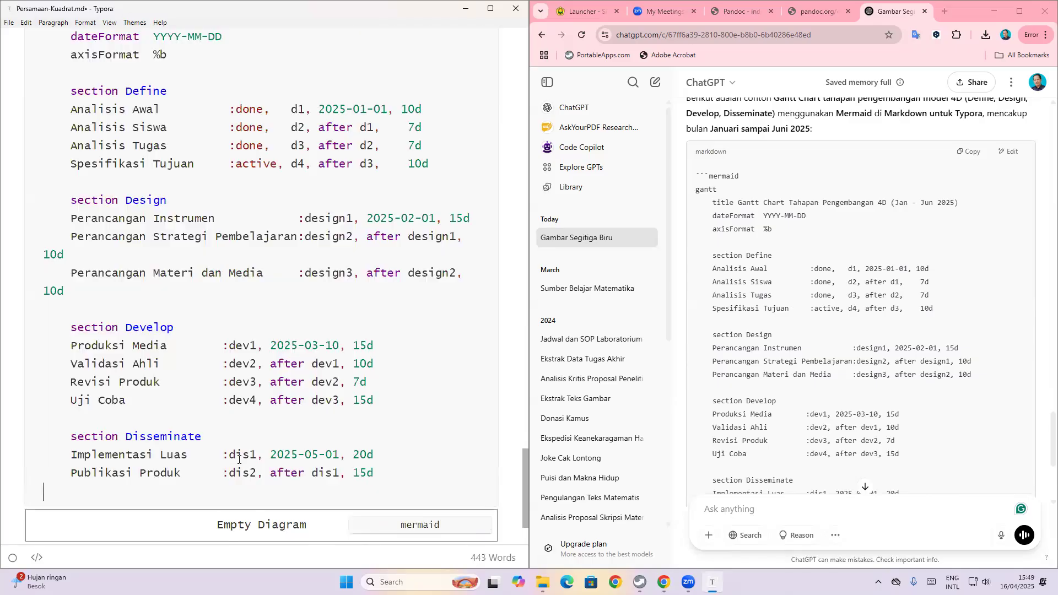
pyautogui.scroll(8, 97, 434)
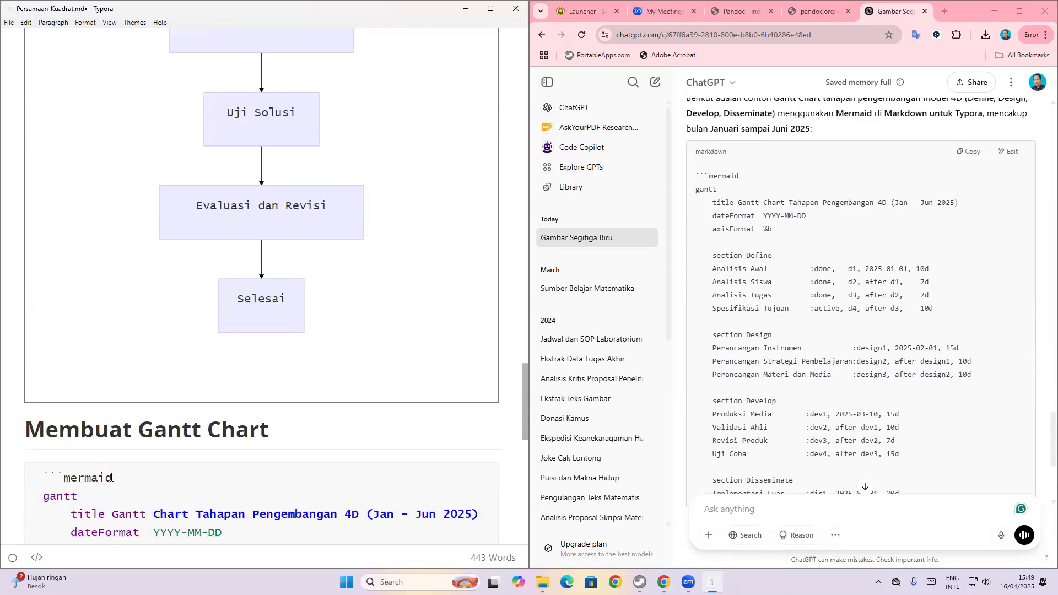
pyautogui.moveTo(112, 478); pyautogui.dragTo(49, 468)
pyautogui.press('BackSpace')
pyautogui.press('BackSpace')
# - Look over the rendered 4D Gantt chart from Define to Disseminate and the task lines in its code
pyautogui.scroll(-8, 129, 476)
pyautogui.scroll(-4, 129, 476)
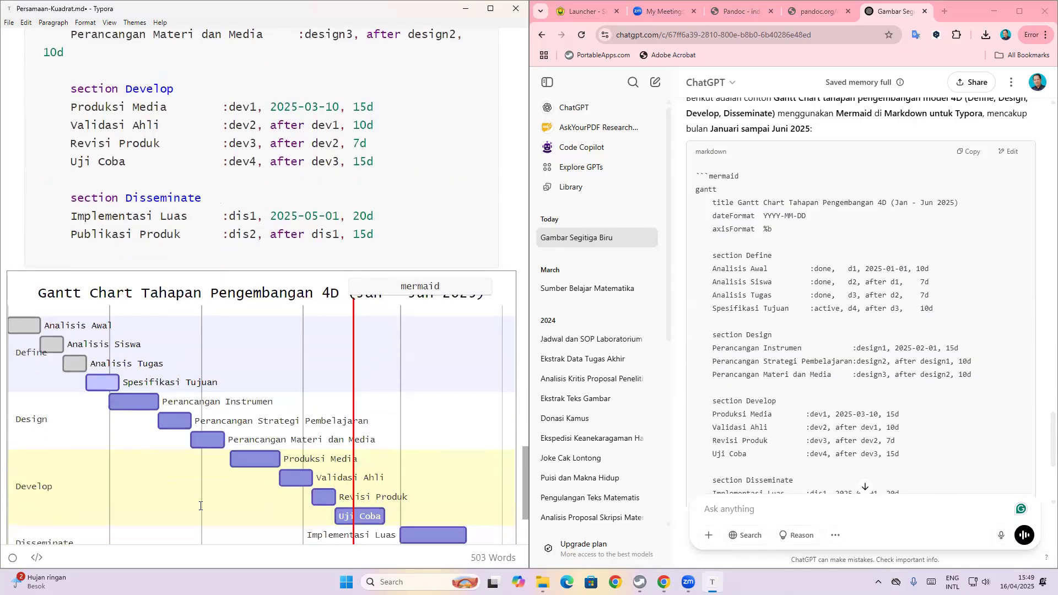
pyautogui.scroll(-2, 242, 495)
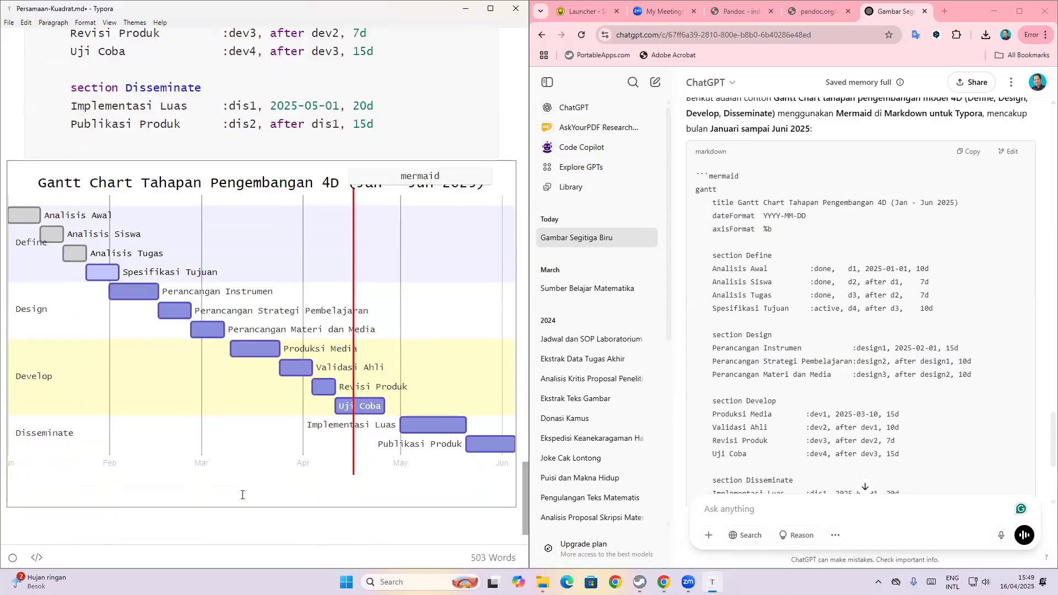
pyautogui.scroll(2, 242, 495)
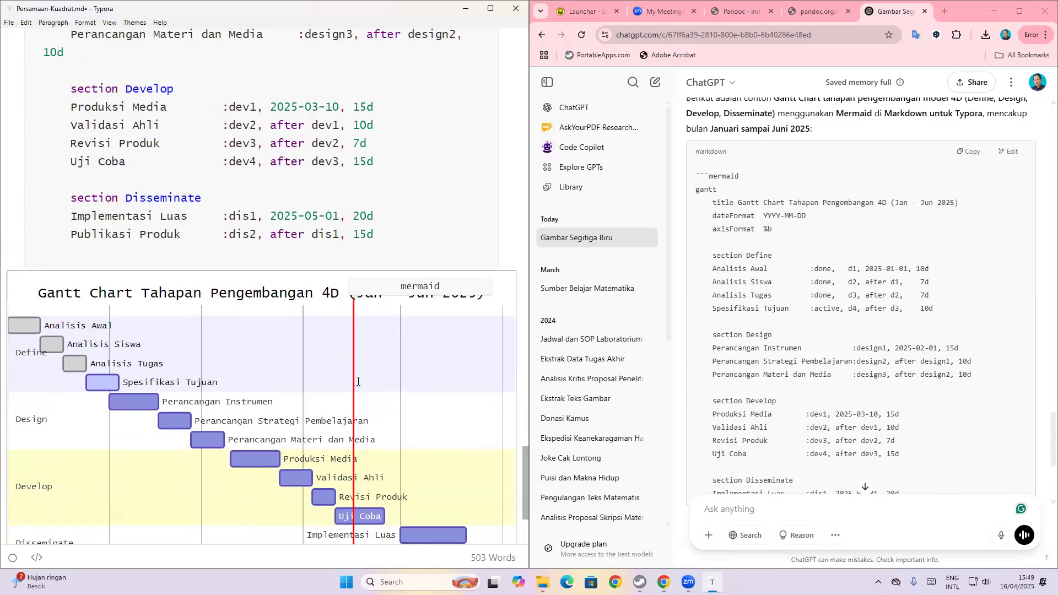
pyautogui.scroll(-2, 362, 517)
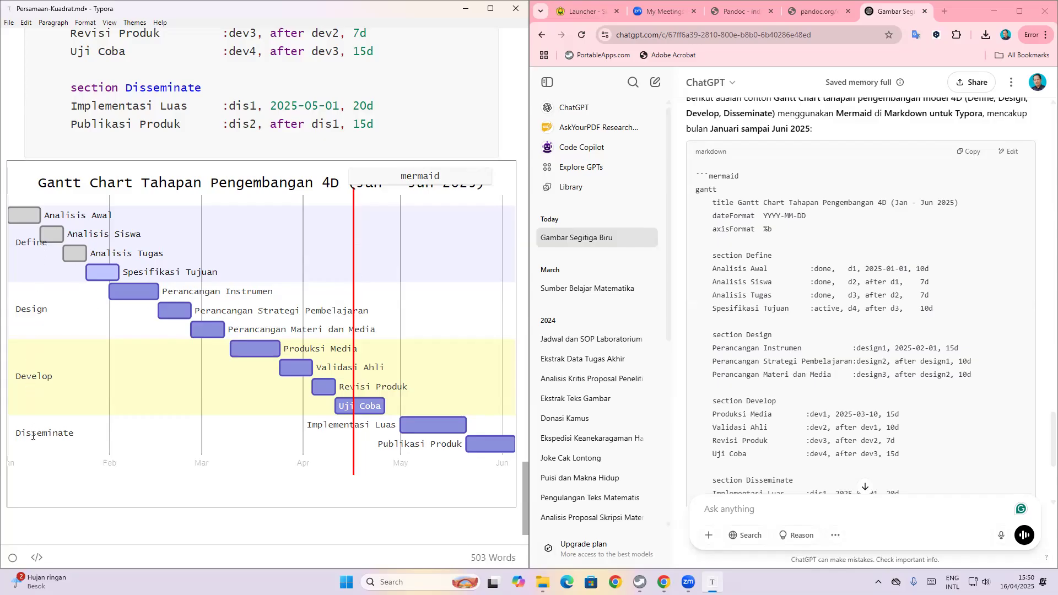
pyautogui.scroll(4, 267, 270)
pyautogui.scroll(4, 267, 270)
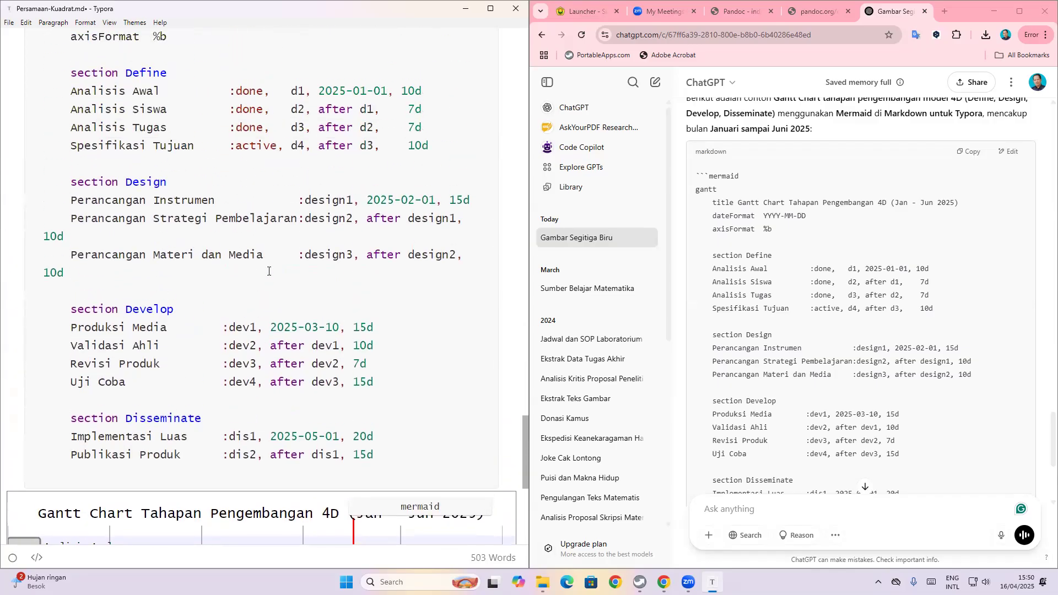
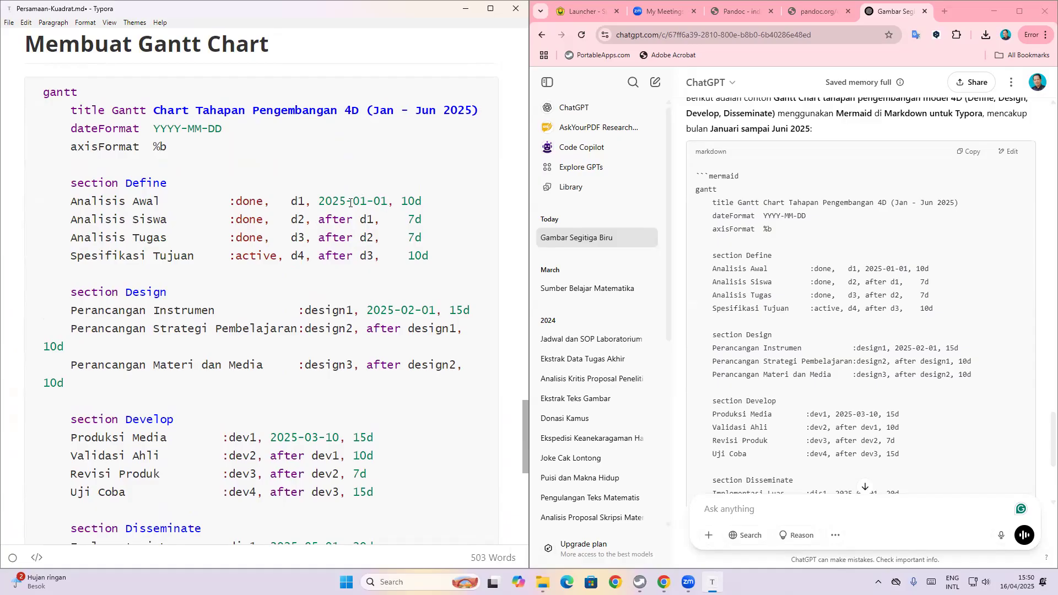
# - Examine the Analisis Awal task's start date and duration and the dateFormat setting in the Gantt code
pyautogui.moveTo(401, 201); pyautogui.dragTo(426, 196)
pyautogui.click(340, 219)
pyautogui.scroll(-7, 205, 354)
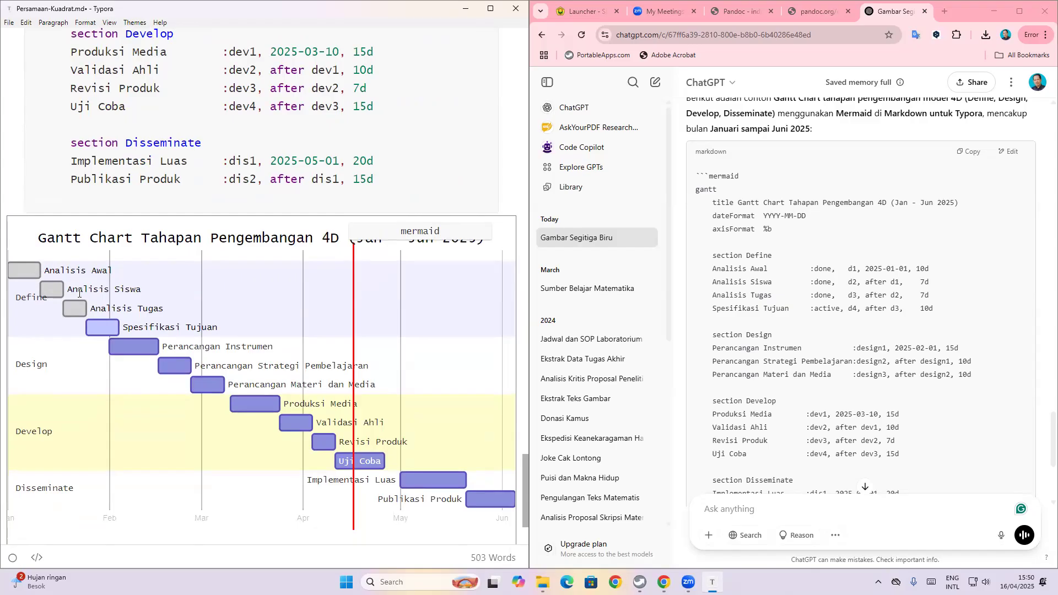
pyautogui.scroll(6, 218, 310)
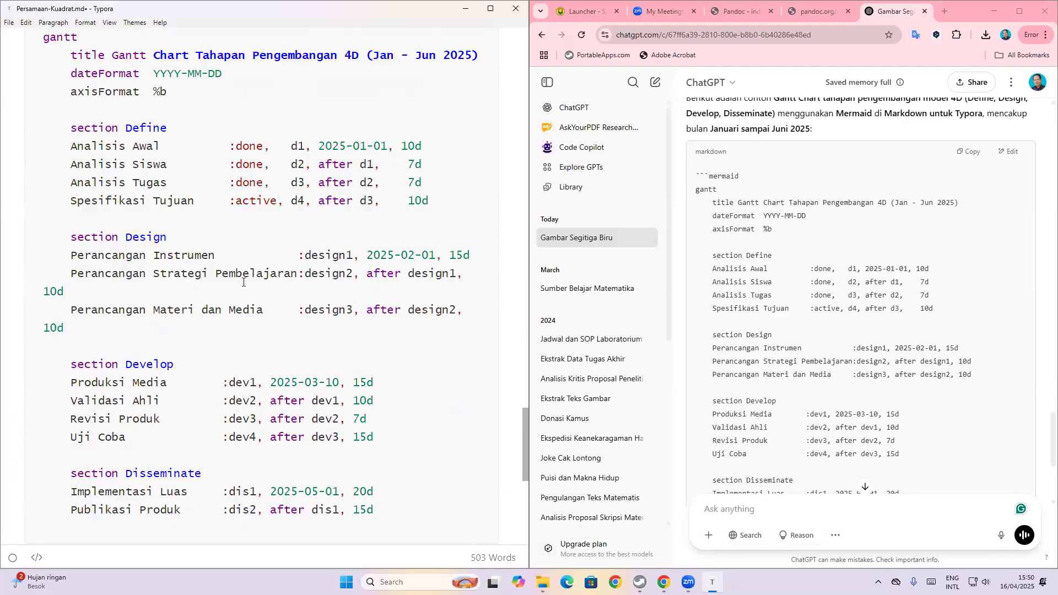
pyautogui.scroll(2, 243, 282)
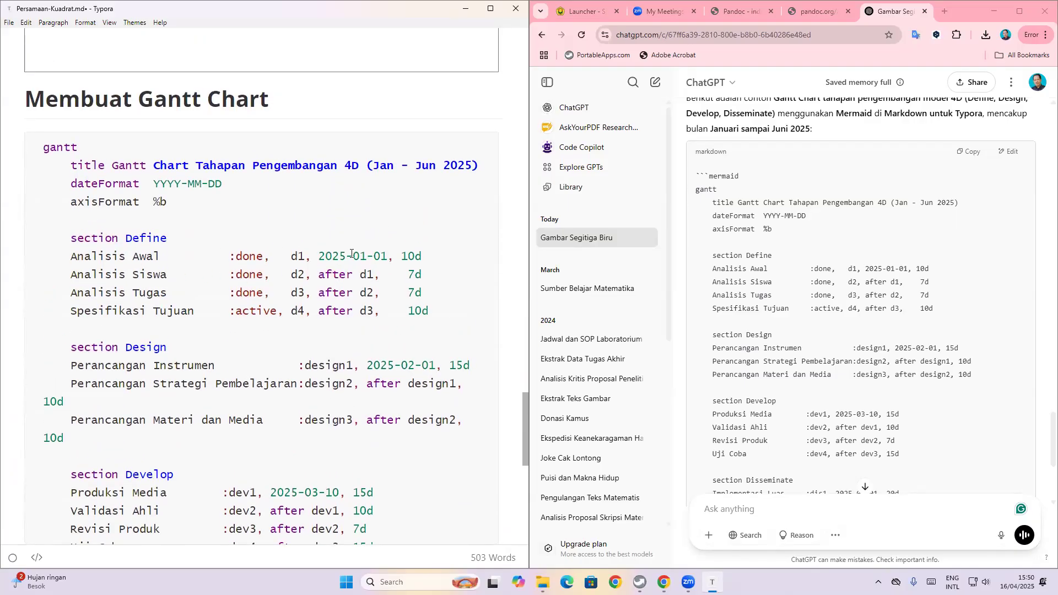
pyautogui.moveTo(319, 255); pyautogui.dragTo(331, 255)
pyautogui.moveTo(223, 182); pyautogui.dragTo(154, 180)
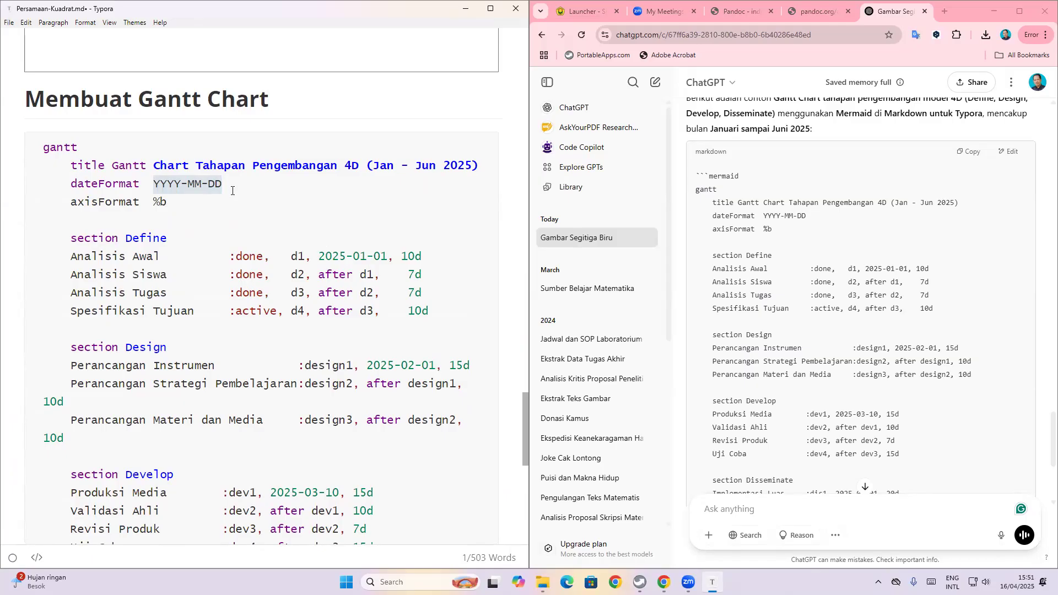
pyautogui.click(179, 187)
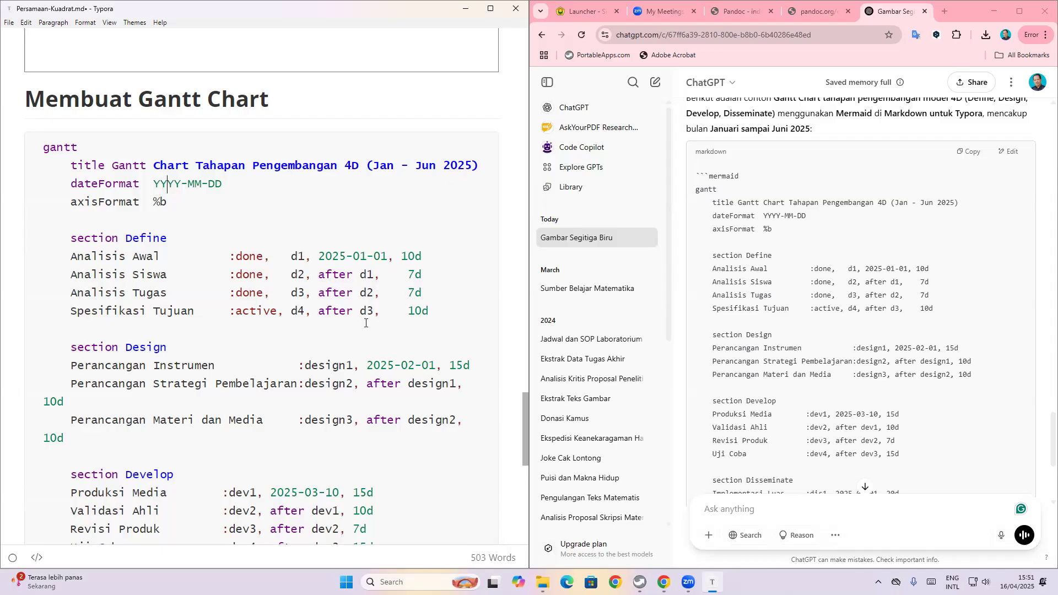
# - Compare the Gantt code with its rendered chart and leave the code block for the empty line below it
pyautogui.scroll(-4, 365, 324)
pyautogui.scroll(-6, 365, 324)
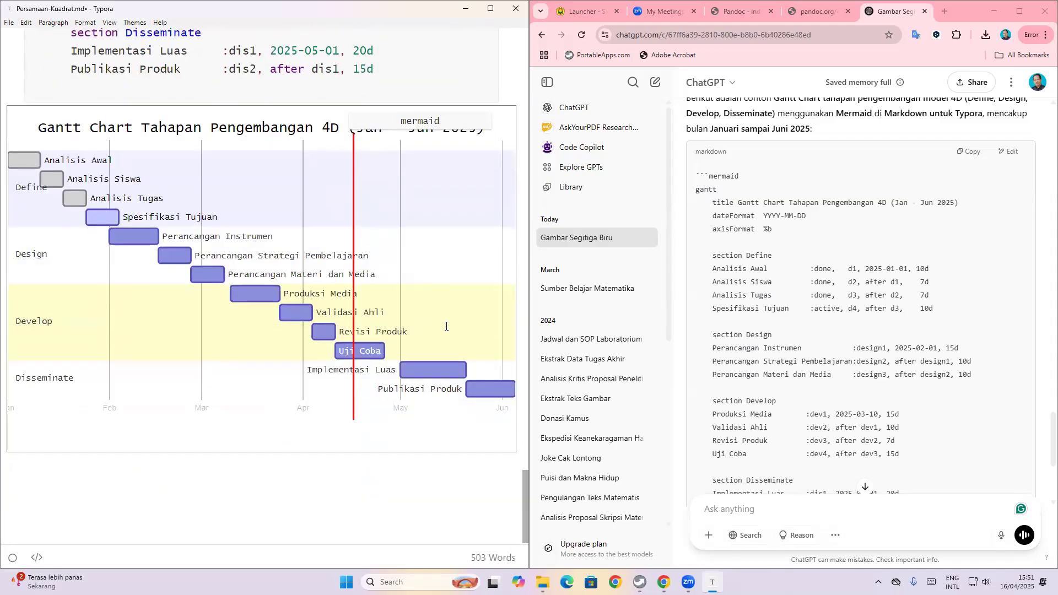
pyautogui.scroll(3, 447, 321)
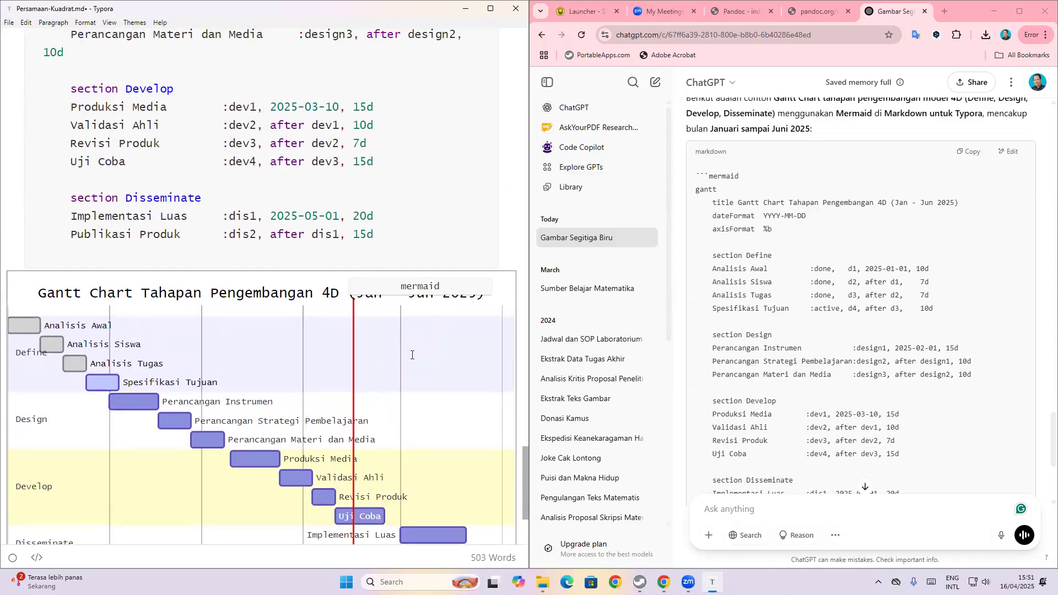
pyautogui.scroll(2, 413, 354)
pyautogui.scroll(3, 242, 108)
pyautogui.scroll(-8, 318, 236)
pyautogui.scroll(-1, 318, 235)
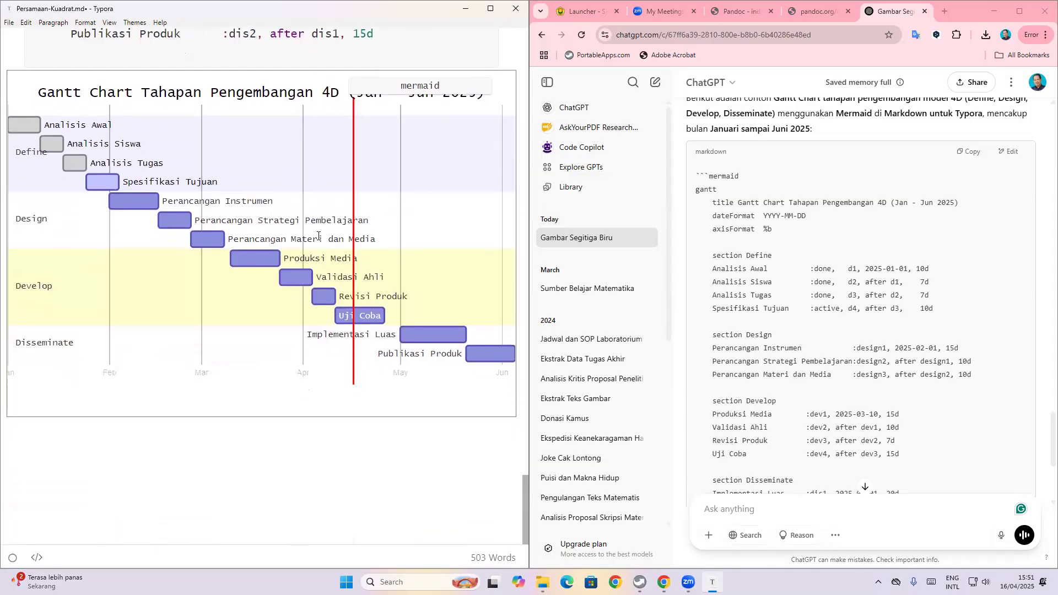
pyautogui.click(149, 453)
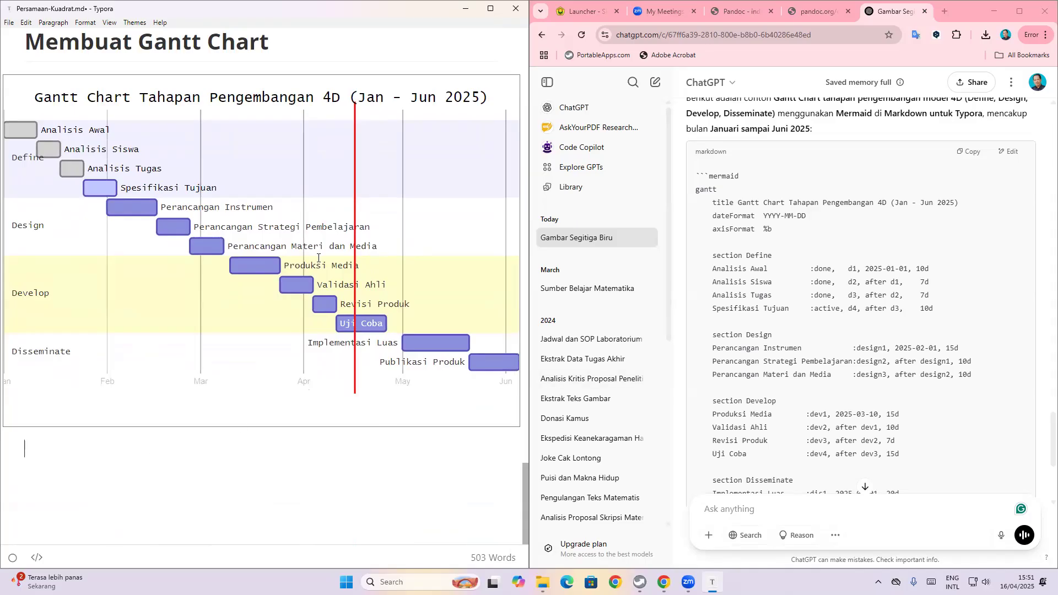
# - Export the document as an EPUB file named Persamaan-Kuadrat in the Documents folder
pyautogui.scroll(8, 315, 254)
pyautogui.scroll(20, 318, 258)
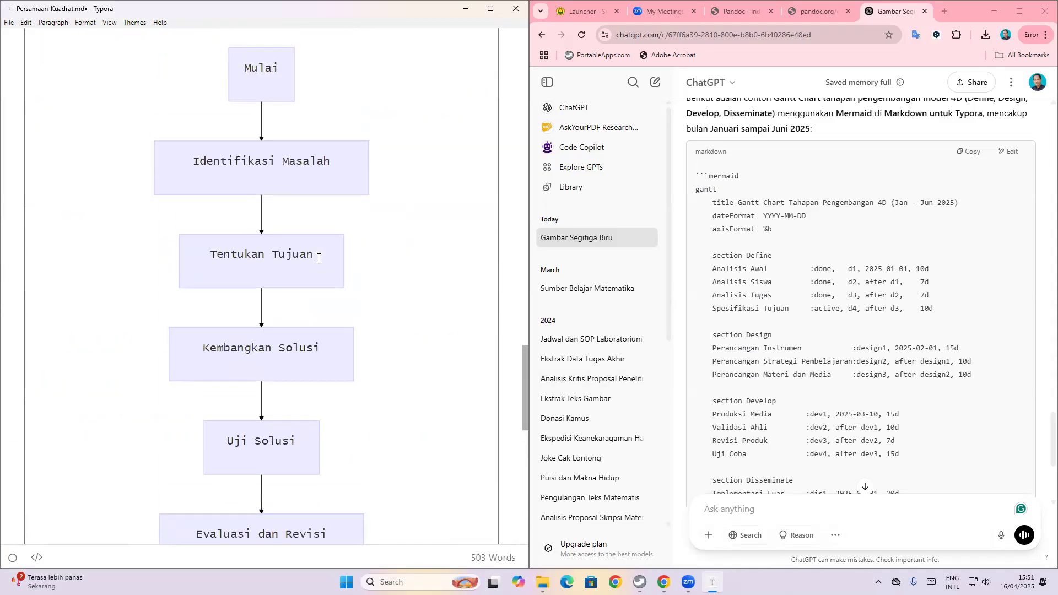
pyautogui.scroll(10, 318, 258)
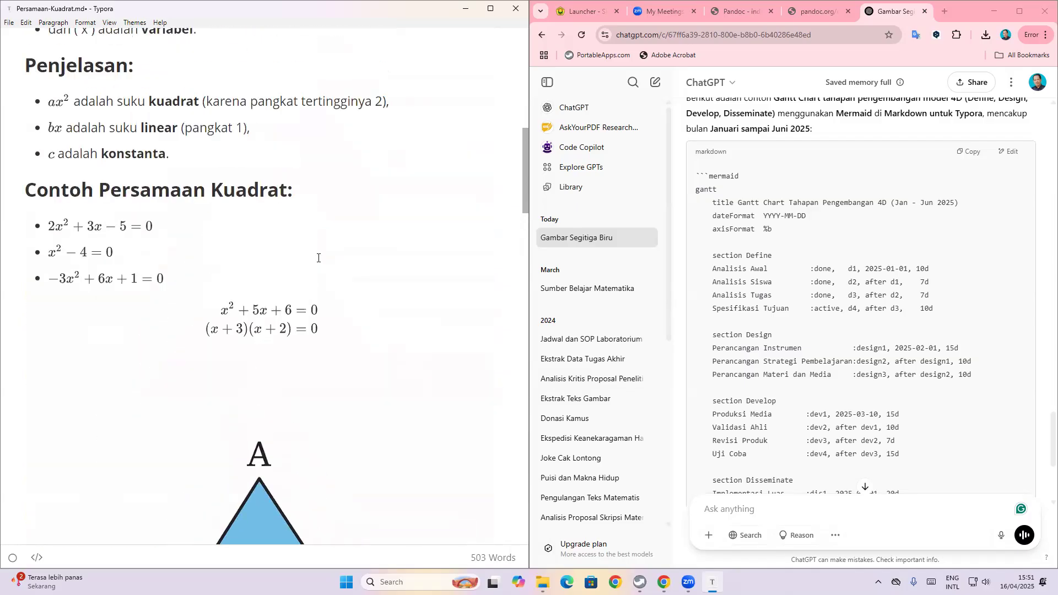
pyautogui.click(8, 23)
pyautogui.moveTo(44, 255)
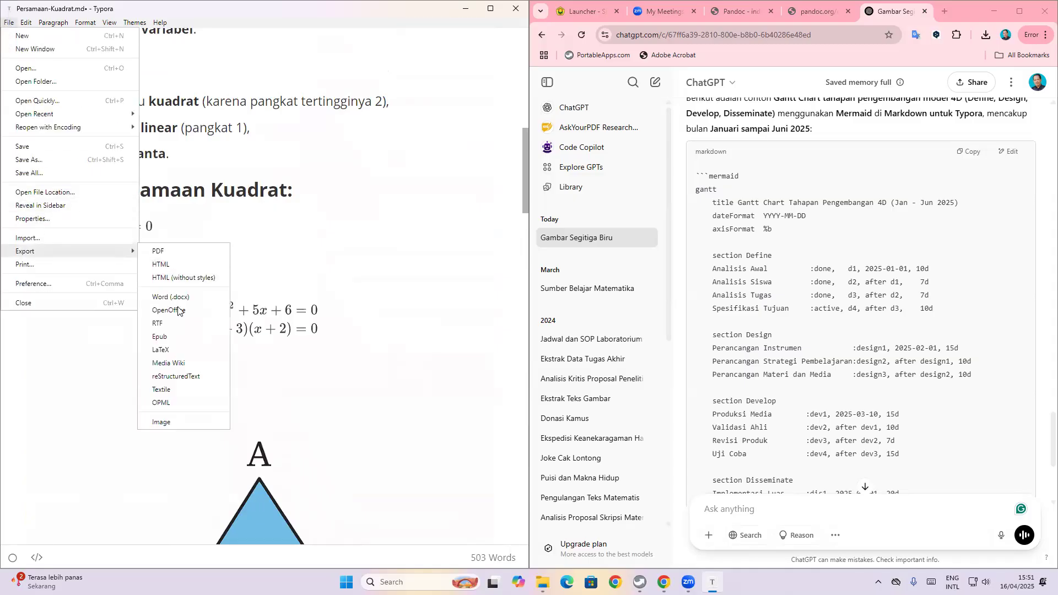
pyautogui.click(182, 337)
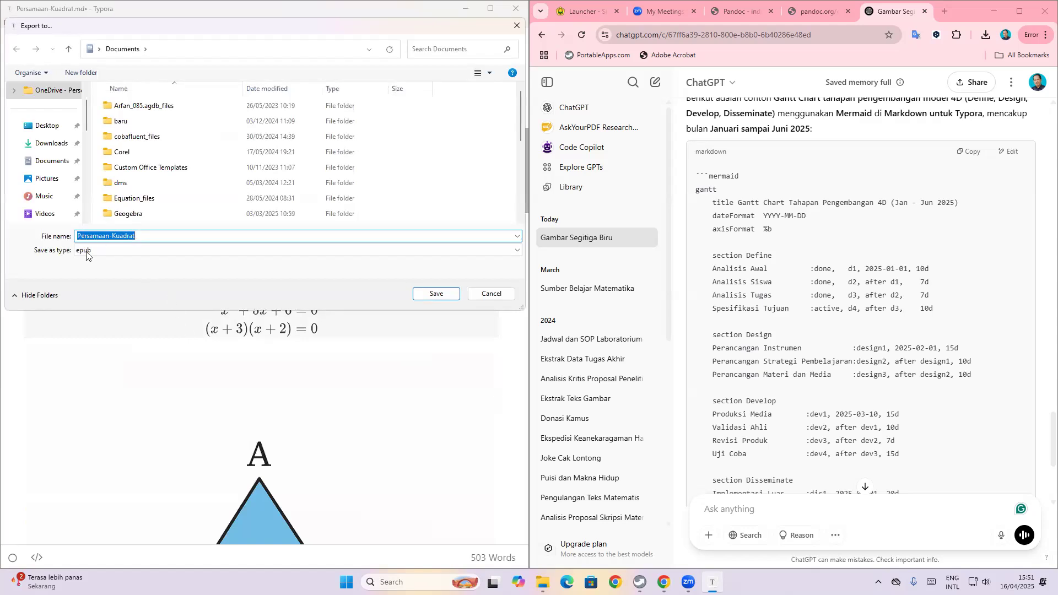
pyautogui.click(435, 295)
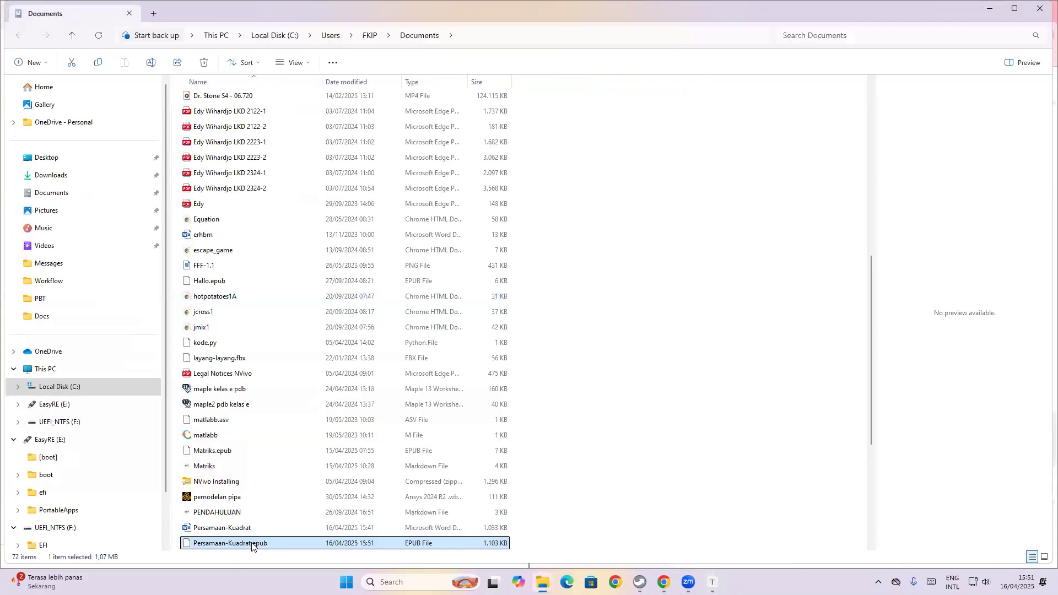
# - Find the exported Persamaan-Kuadrat.epub in the Documents folder and check which WinRAR actions are offered for it
pyautogui.scroll(-2, 312, 496)
pyautogui.scroll(-2, 302, 489)
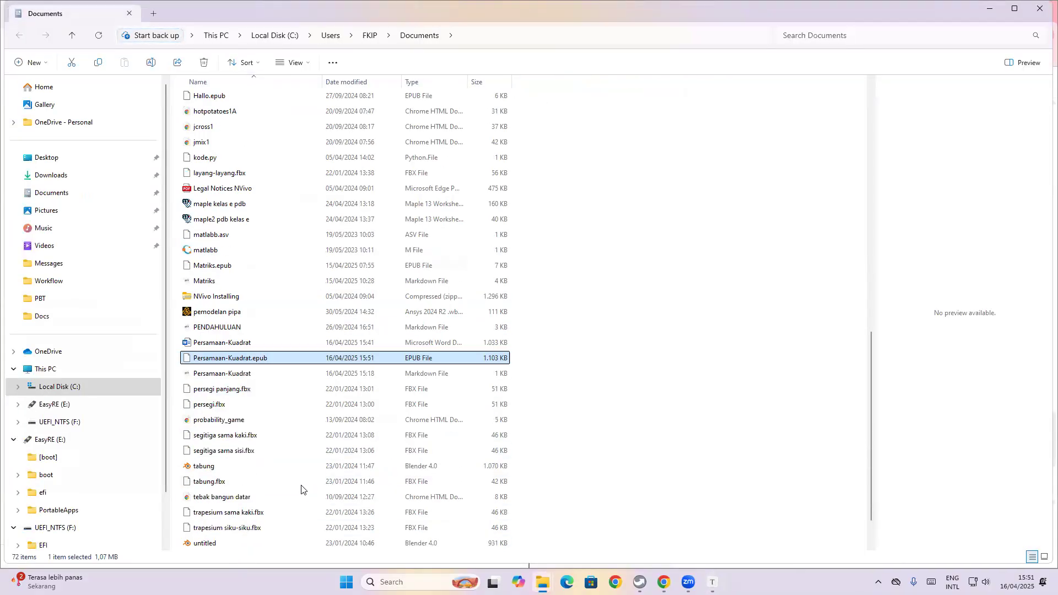
pyautogui.rightClick(255, 362)
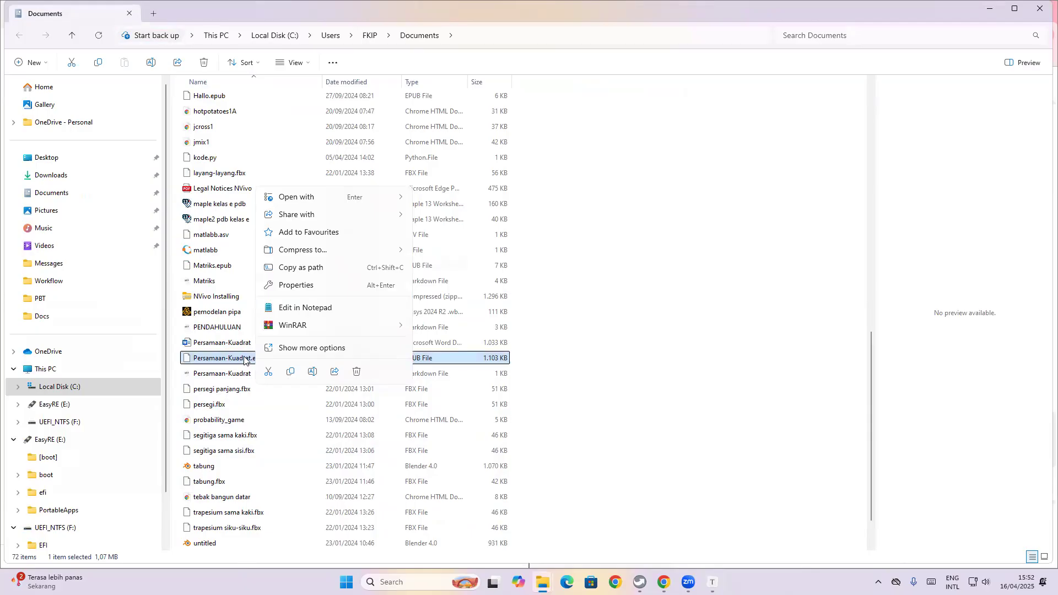
pyautogui.moveTo(311, 325)
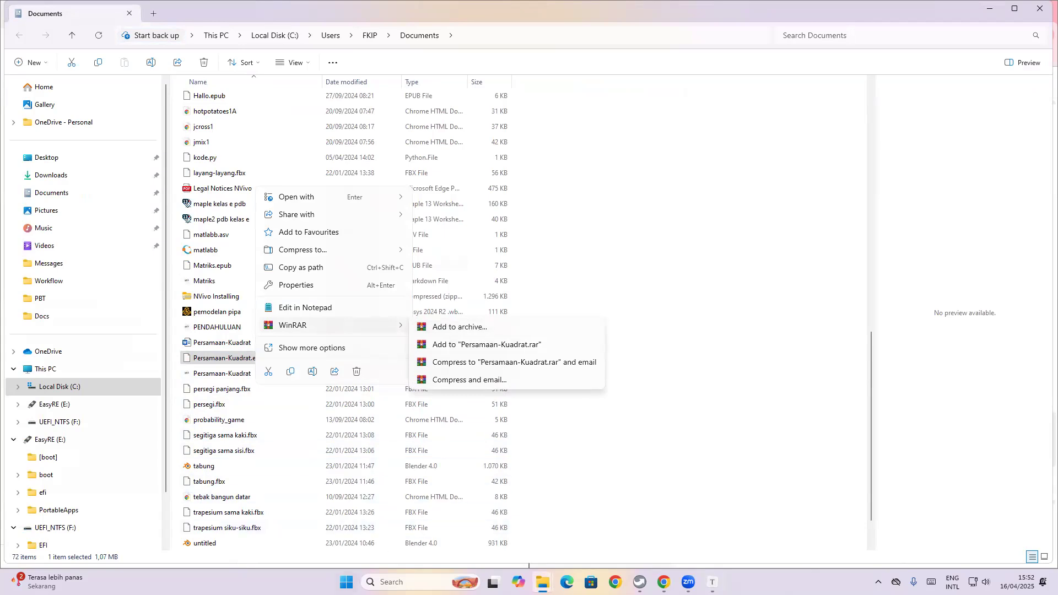
# - Search for winrar among the installed apps, launch WinRAR and close its pop-up window
pyautogui.click(346, 582)
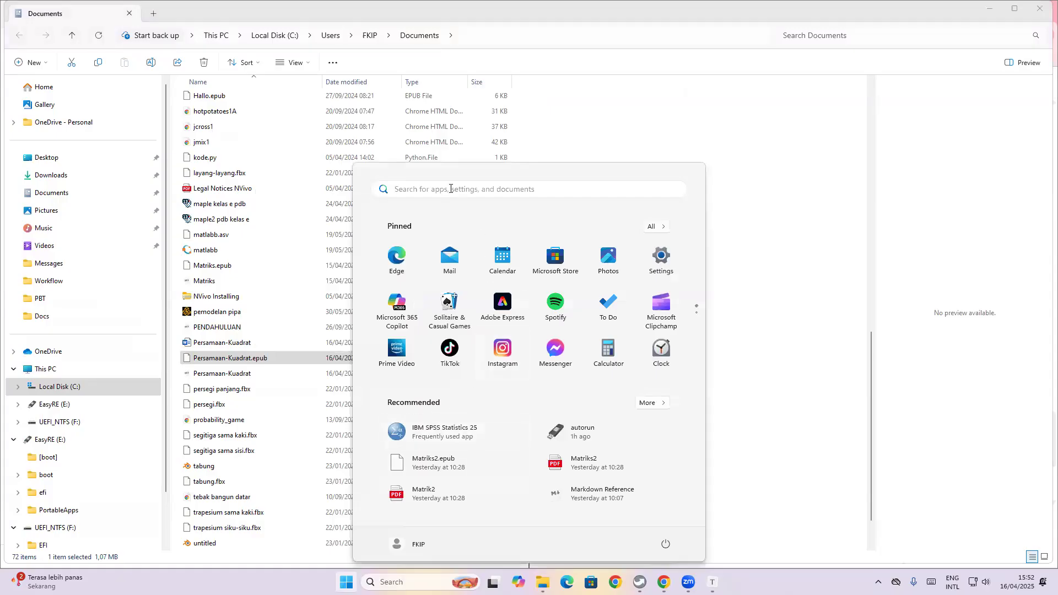
pyautogui.write('winrar')
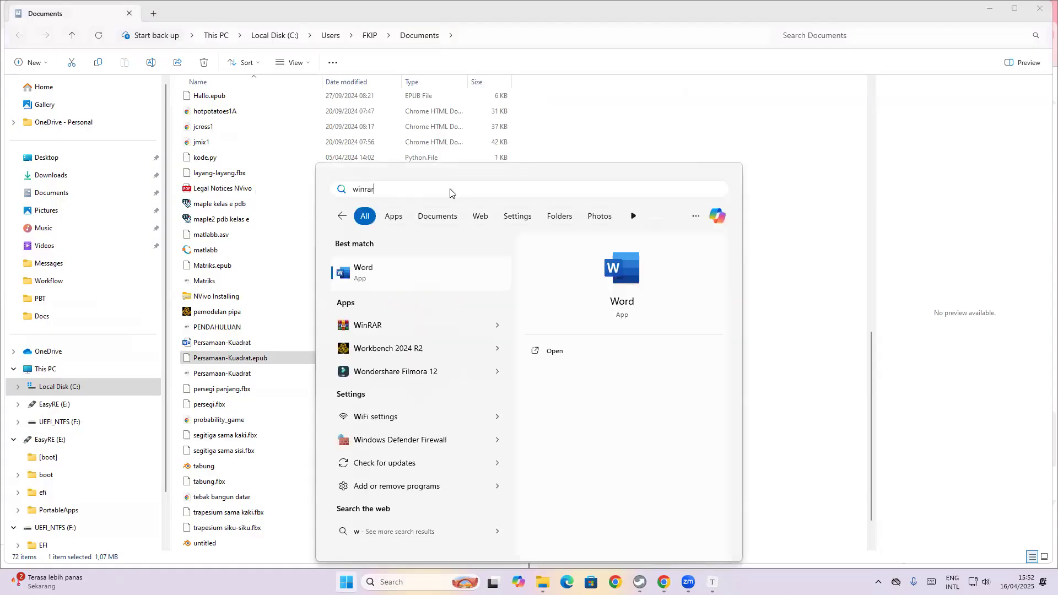
pyautogui.click(557, 351)
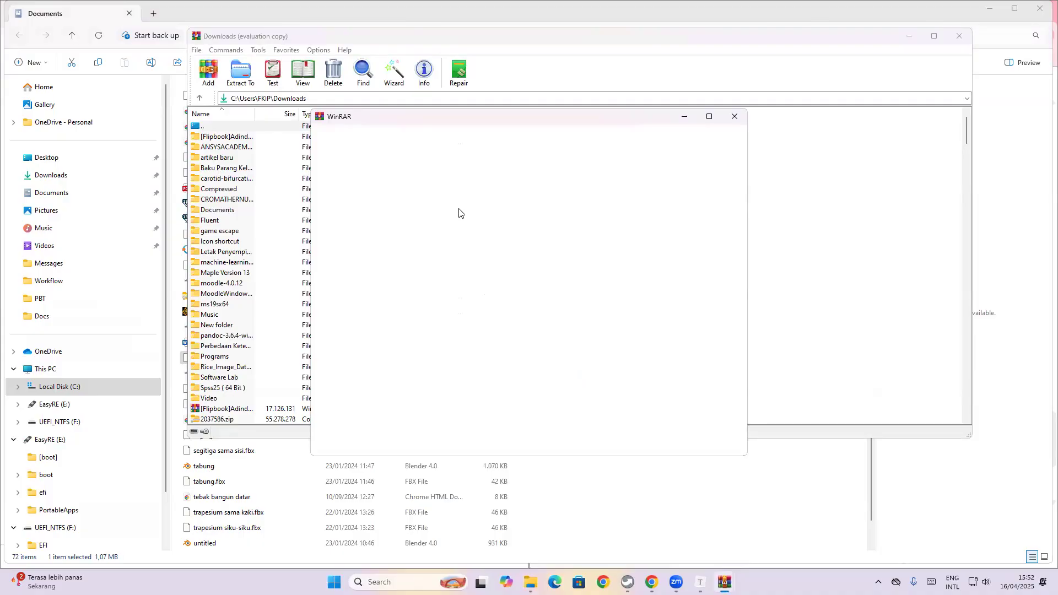
pyautogui.click(735, 117)
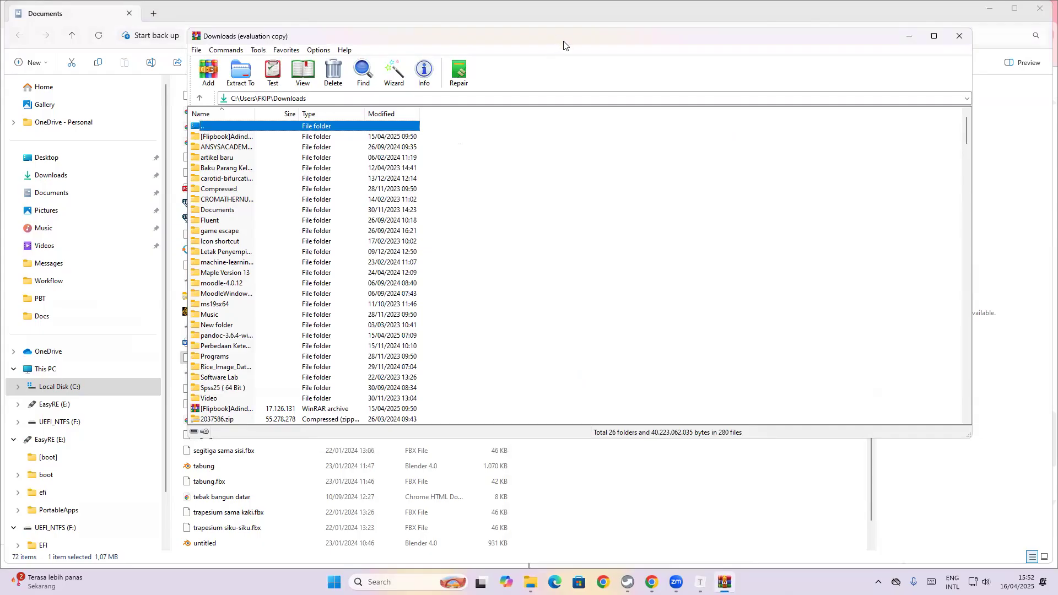
# - Move the WinRAR window aside to uncover the file list and browse from Downloads to the Documents folder
pyautogui.moveTo(564, 46); pyautogui.dragTo(707, 90)
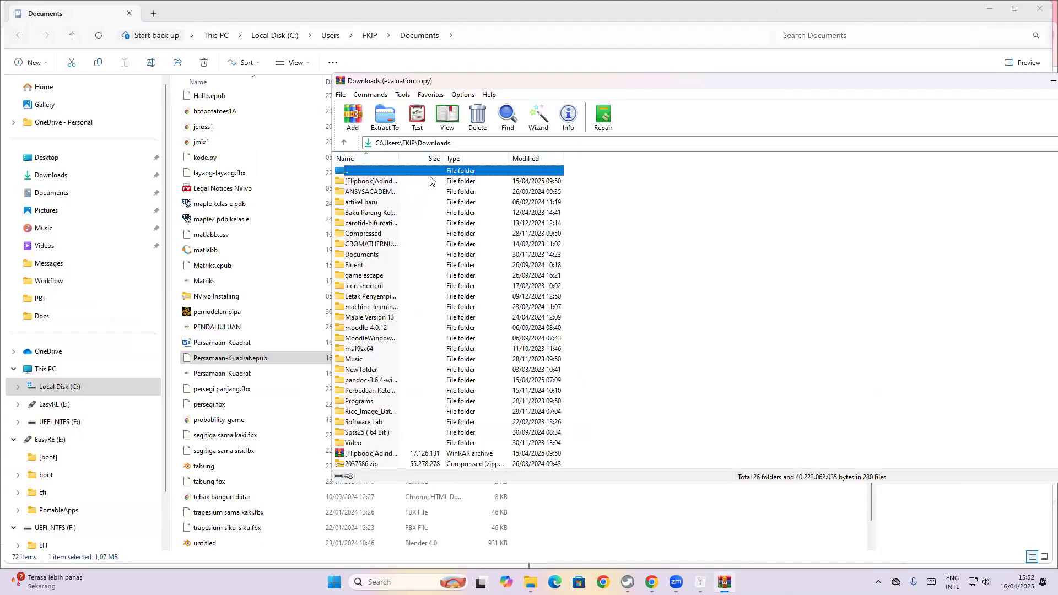
pyautogui.click(345, 144)
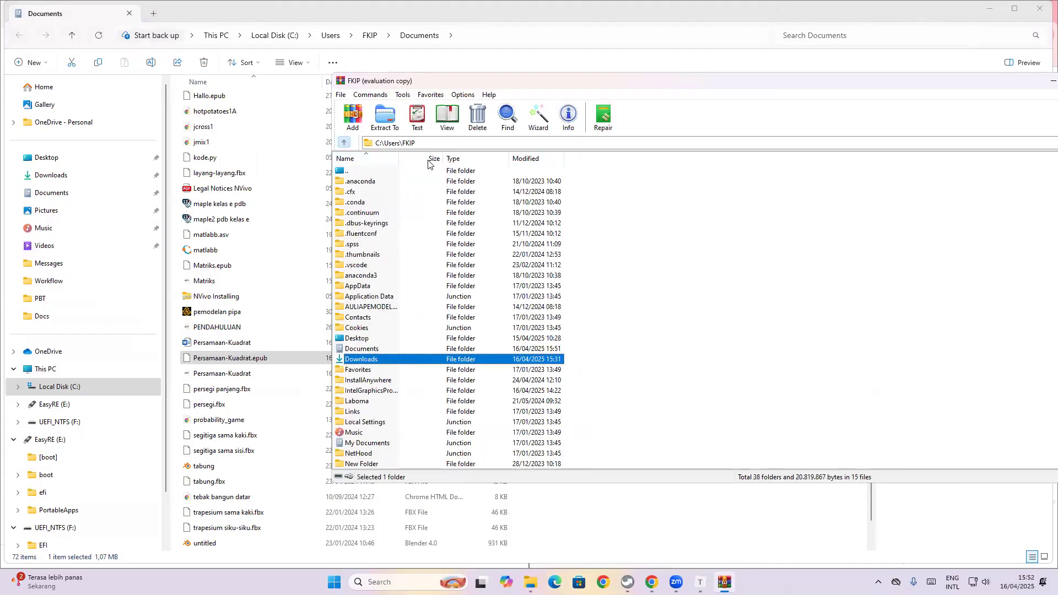
pyautogui.doubleClick(374, 349)
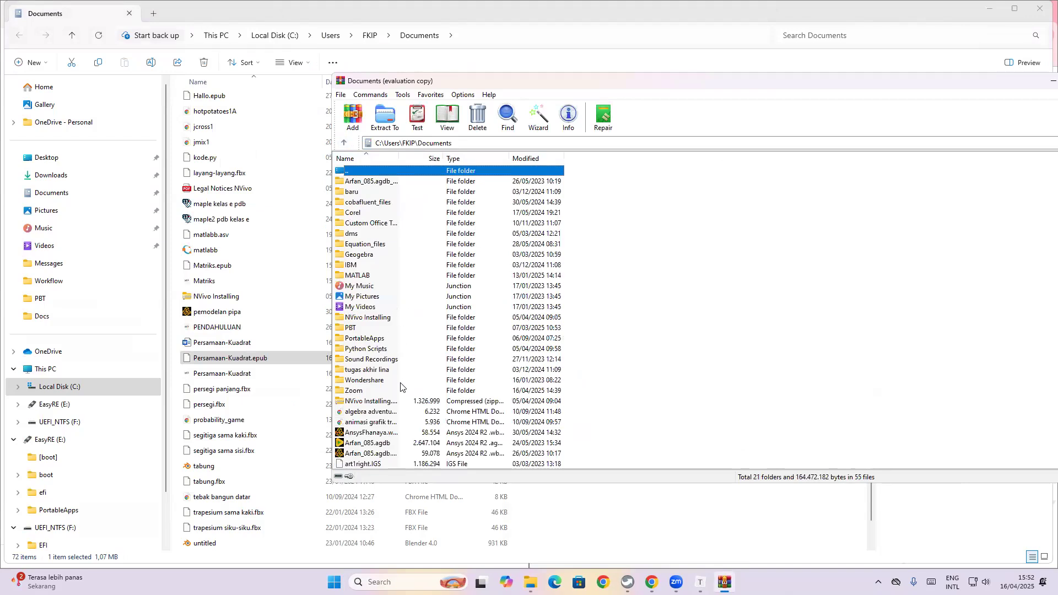
# - Extract Persamaan-Kuadrat.epub with WinRAR to the Persamaan-Kuadrat folder in Documents, then minimize the WinRAR window
pyautogui.scroll(-4, 400, 386)
pyautogui.scroll(-12, 401, 404)
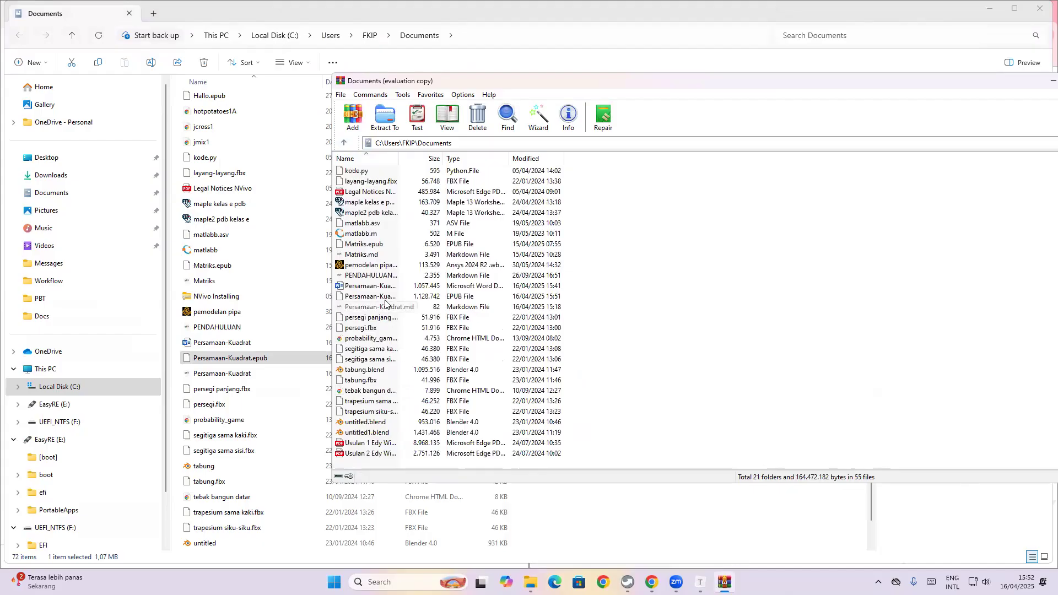
pyautogui.click(388, 286)
pyautogui.click(390, 298)
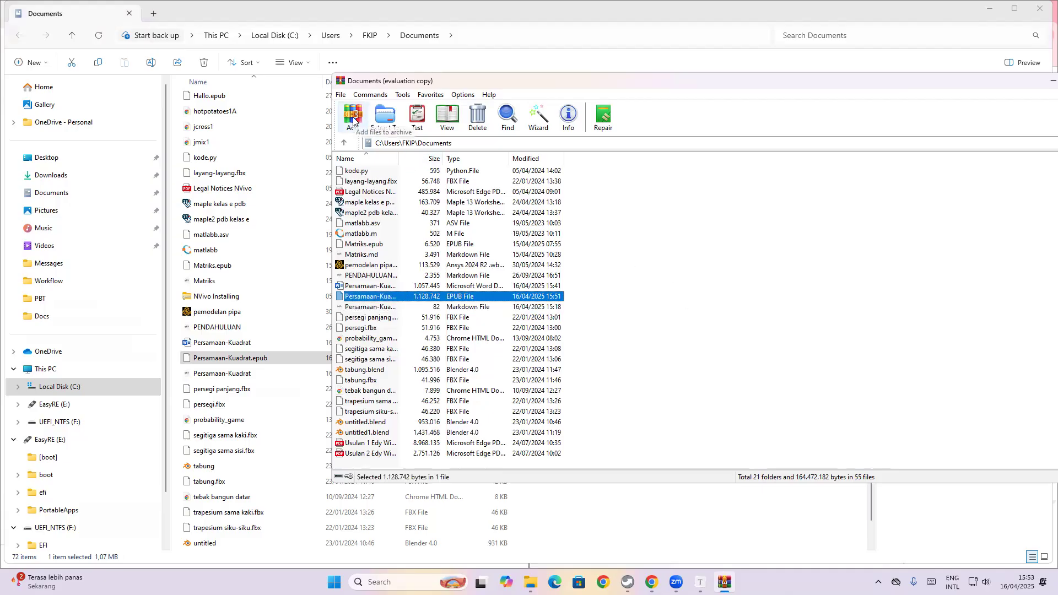
pyautogui.click(388, 119)
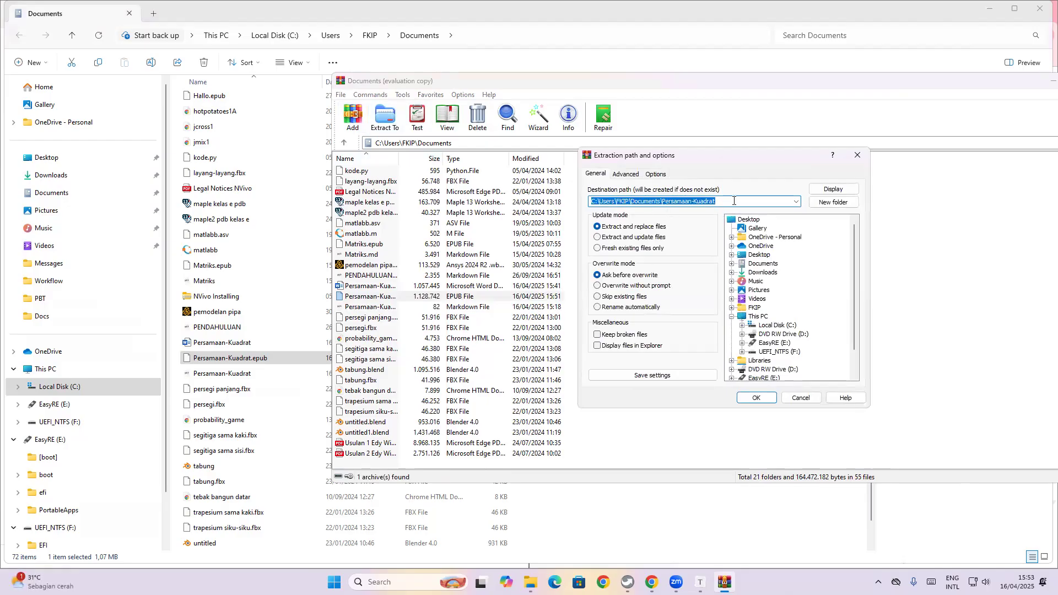
pyautogui.click(754, 398)
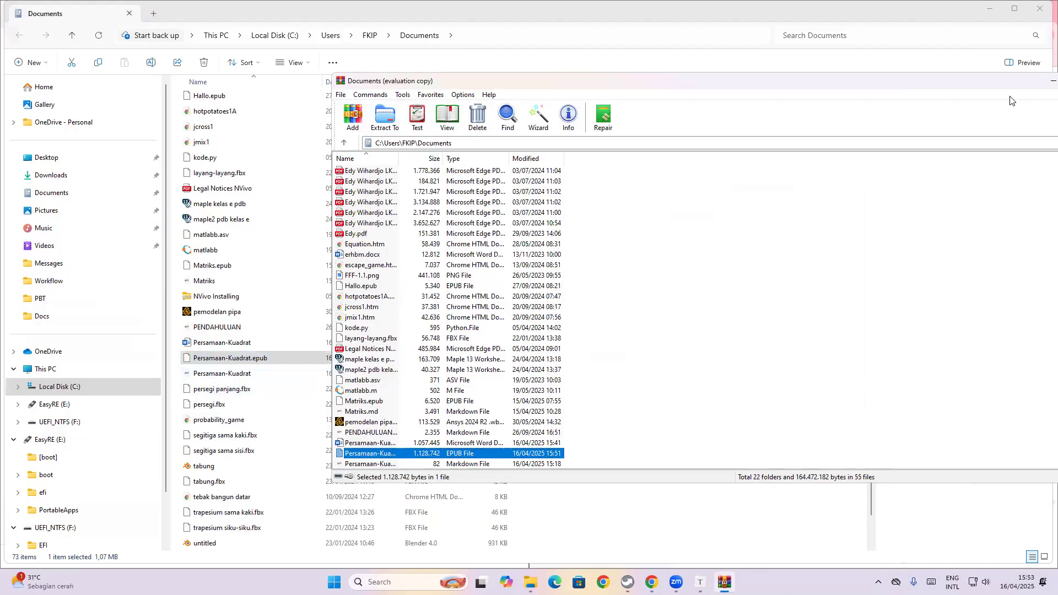
pyautogui.click(1051, 82)
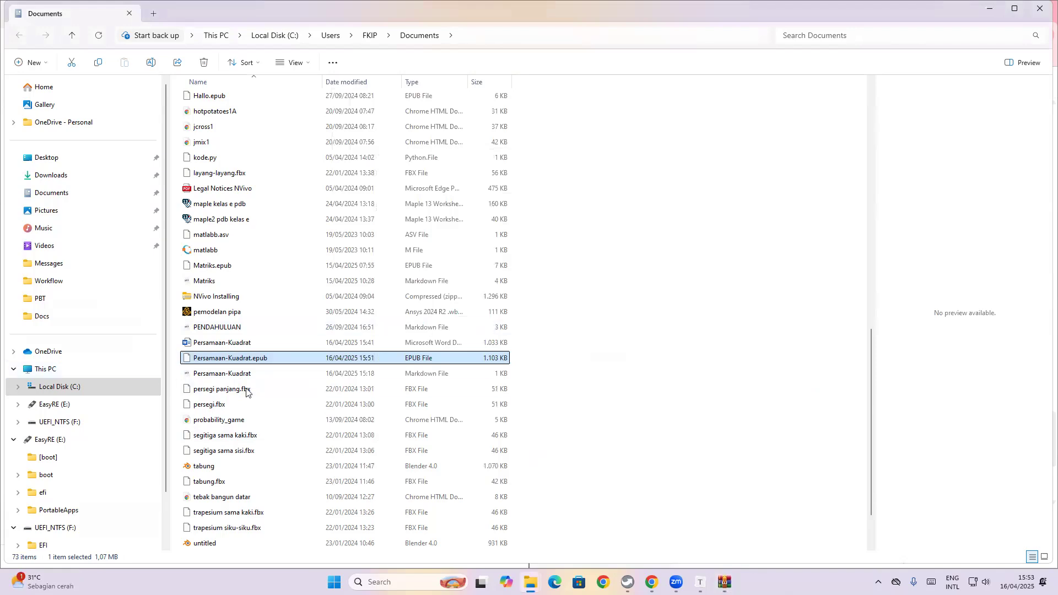
# - Open the extracted Persamaan-Kuadrat folder in Documents and examine the images in its EPUB media folder
pyautogui.scroll(-2, 249, 392)
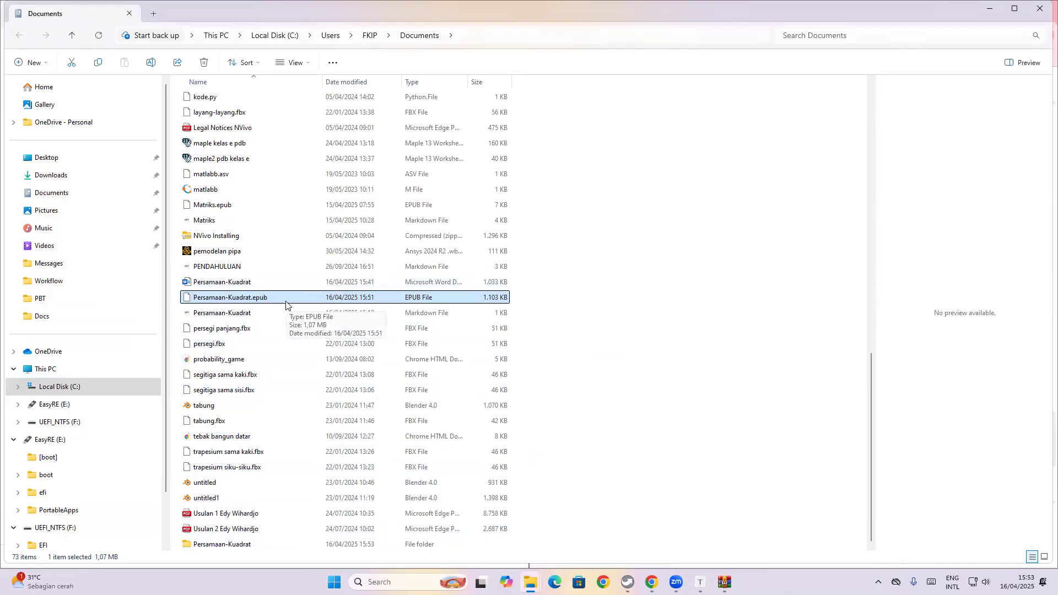
pyautogui.click(252, 546)
pyautogui.doubleClick(252, 545)
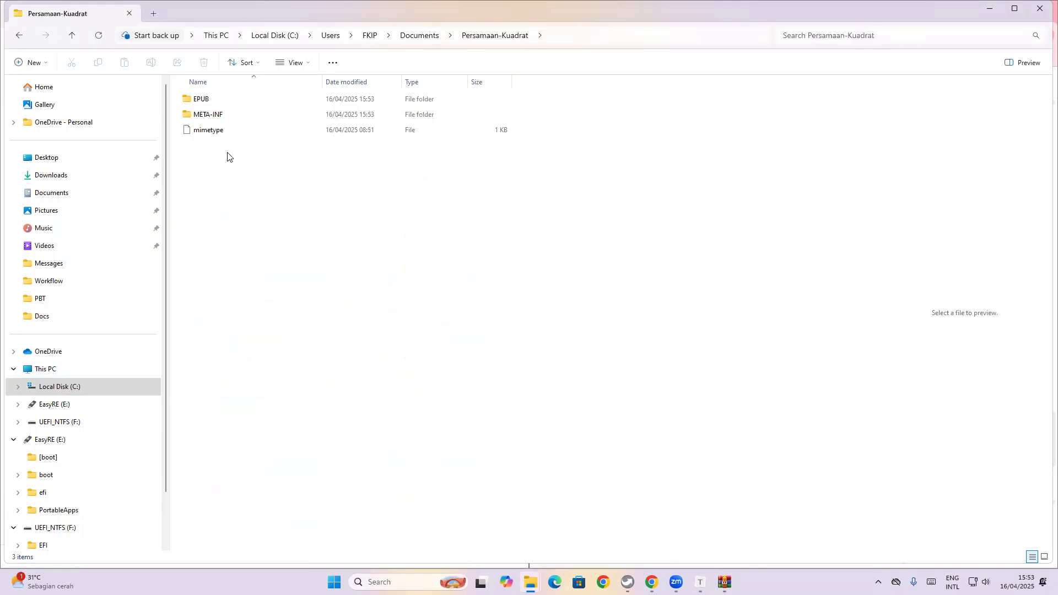
pyautogui.click(211, 105)
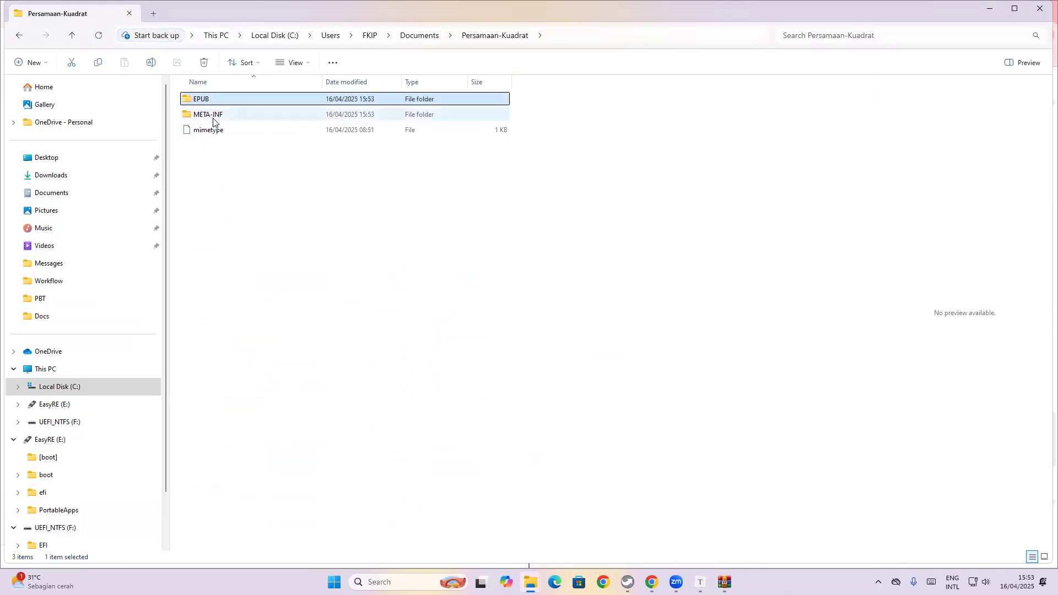
pyautogui.doubleClick(217, 104)
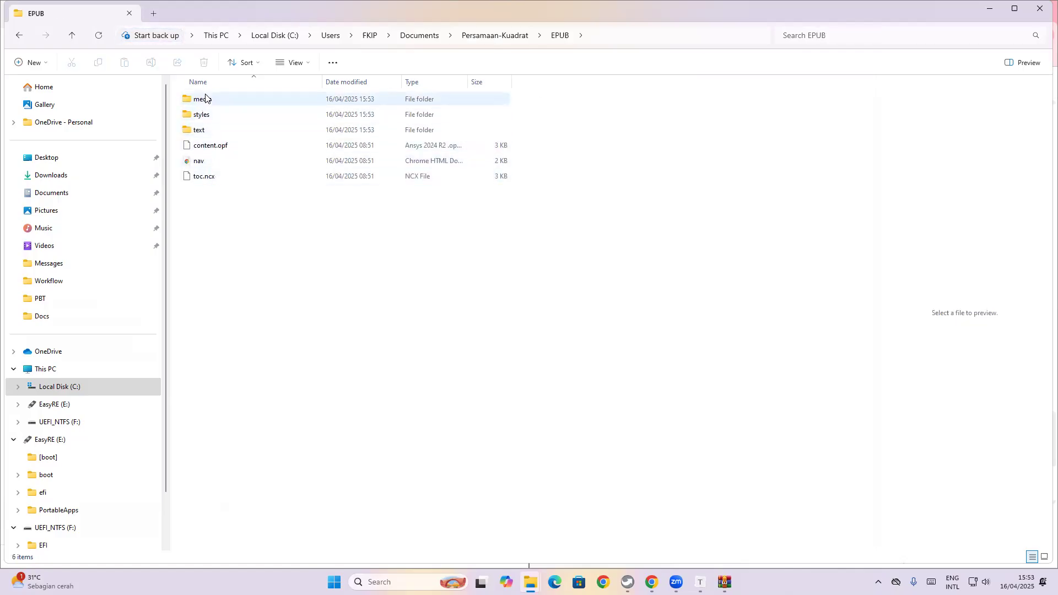
pyautogui.doubleClick(205, 99)
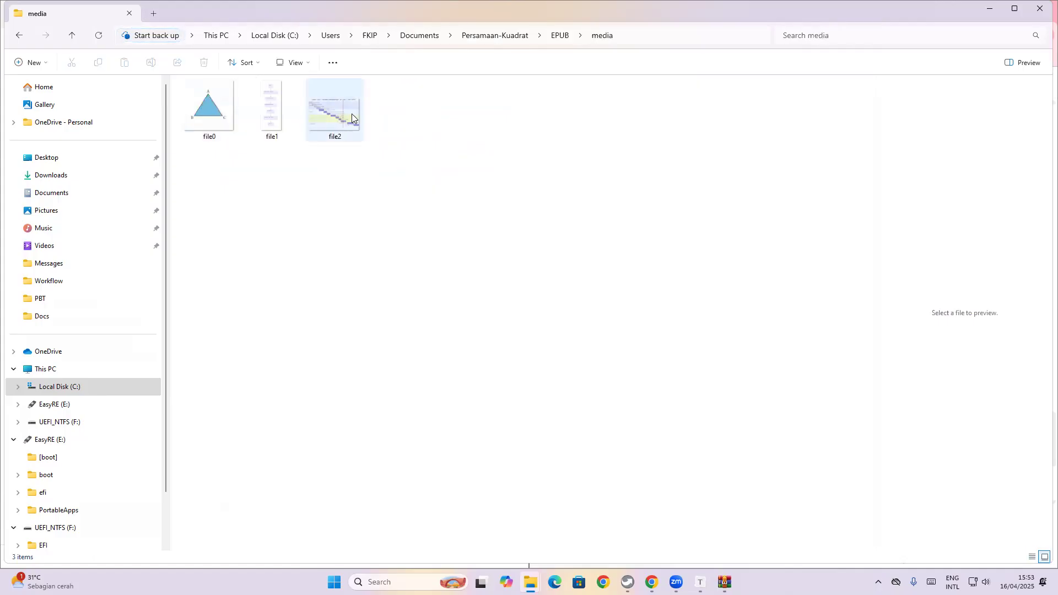
# - Examine the styles and text folders of the extracted EPUB, then return to Documents and minimize the file window
pyautogui.click(72, 34)
pyautogui.doubleClick(218, 115)
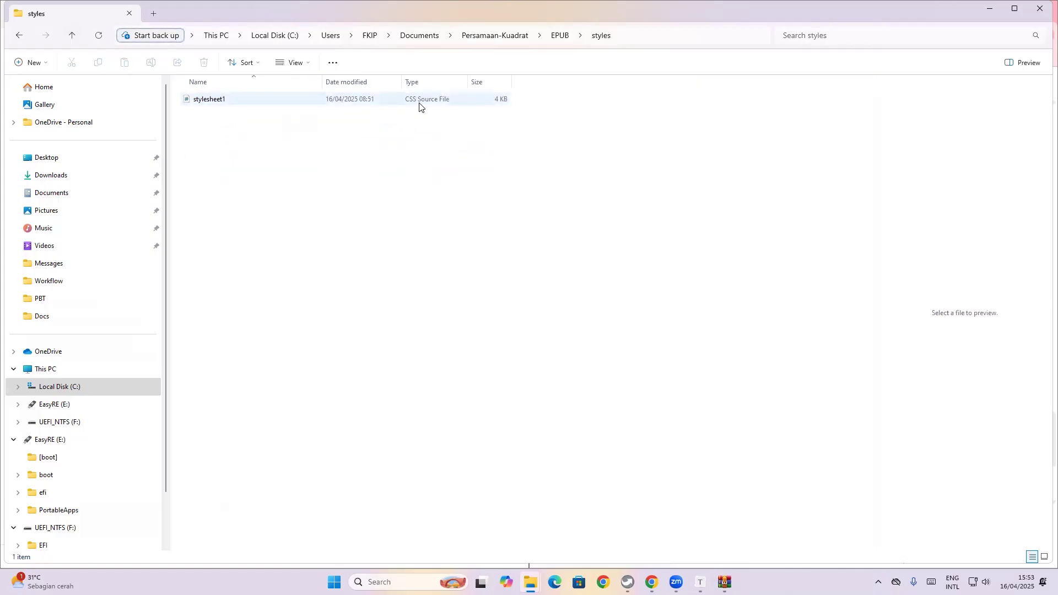
pyautogui.click(71, 35)
pyautogui.doubleClick(220, 132)
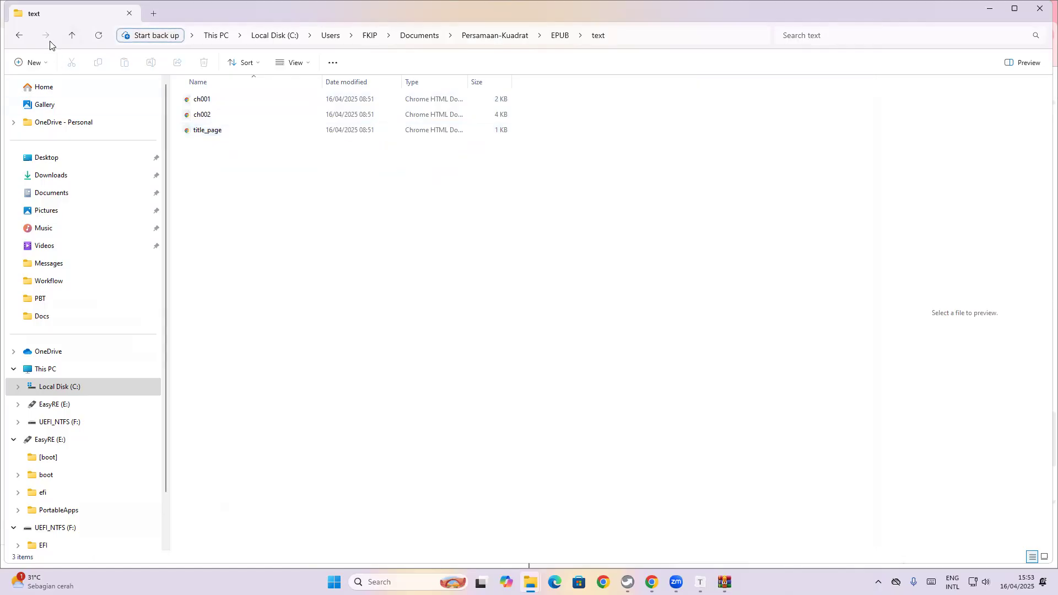
pyautogui.click(70, 37)
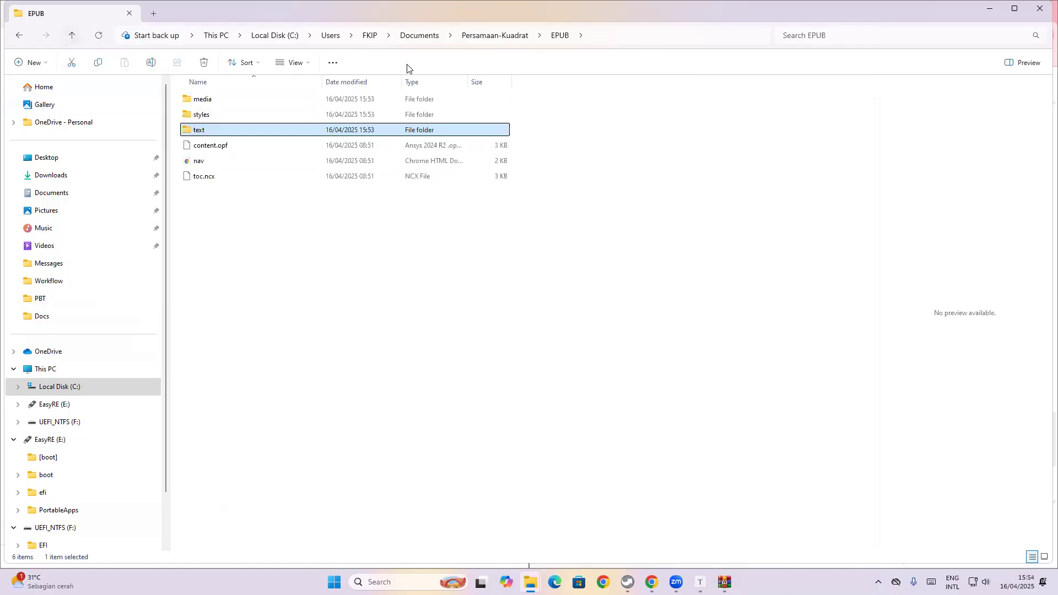
pyautogui.click(492, 37)
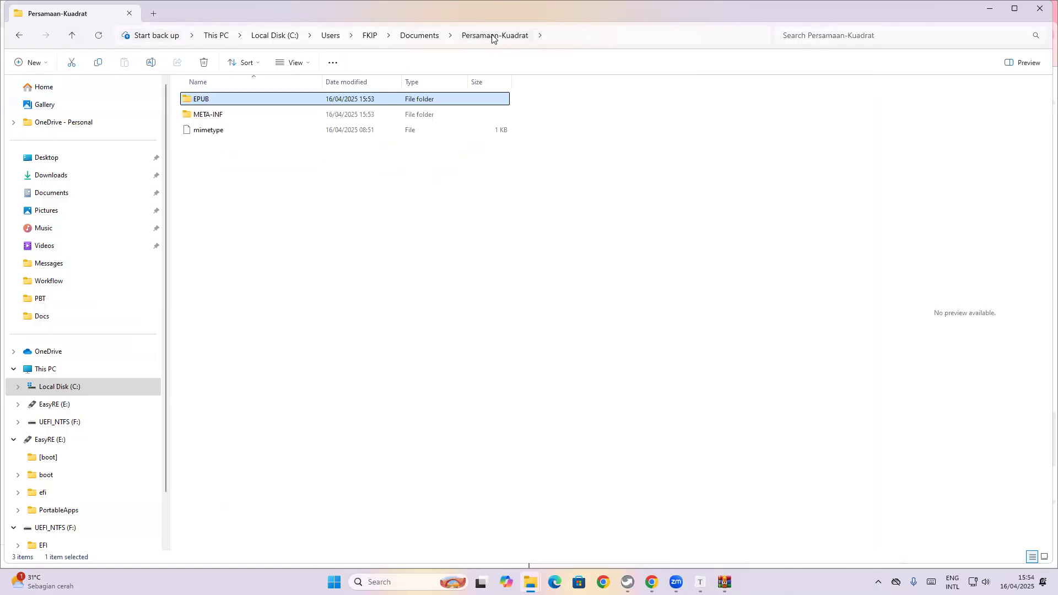
pyautogui.click(425, 37)
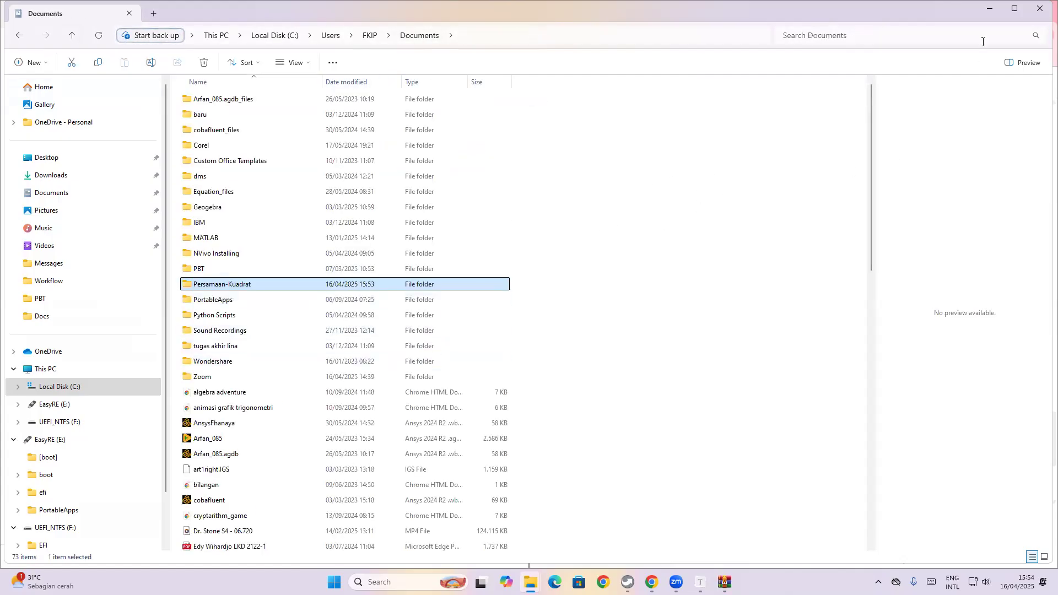
pyautogui.click(989, 9)
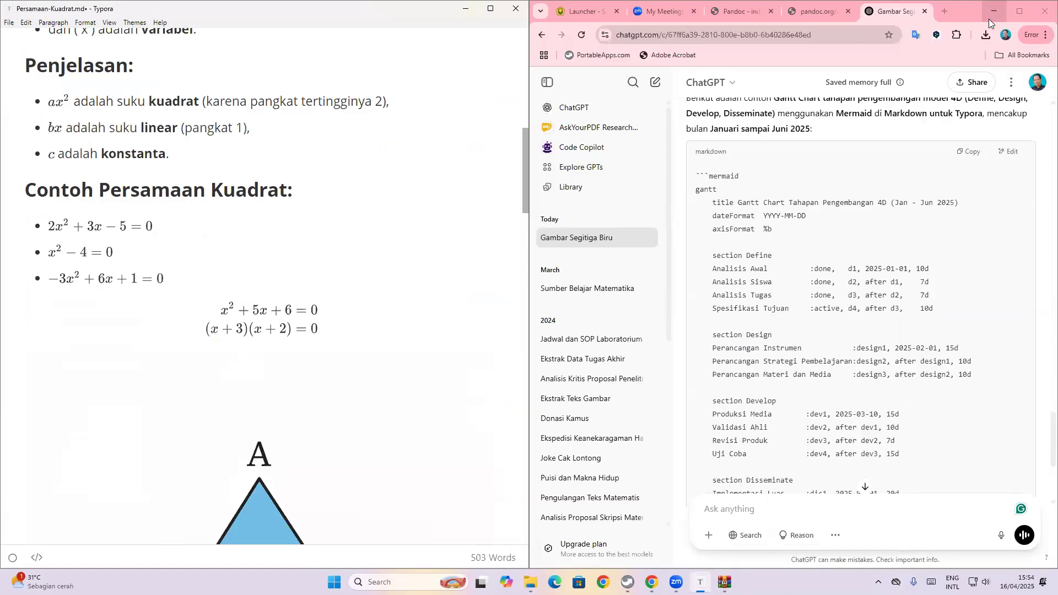
# - Search the web for epub reader online in a new Chrome tab and open the Light Web APP Online EPUB Reader
pyautogui.click(943, 11)
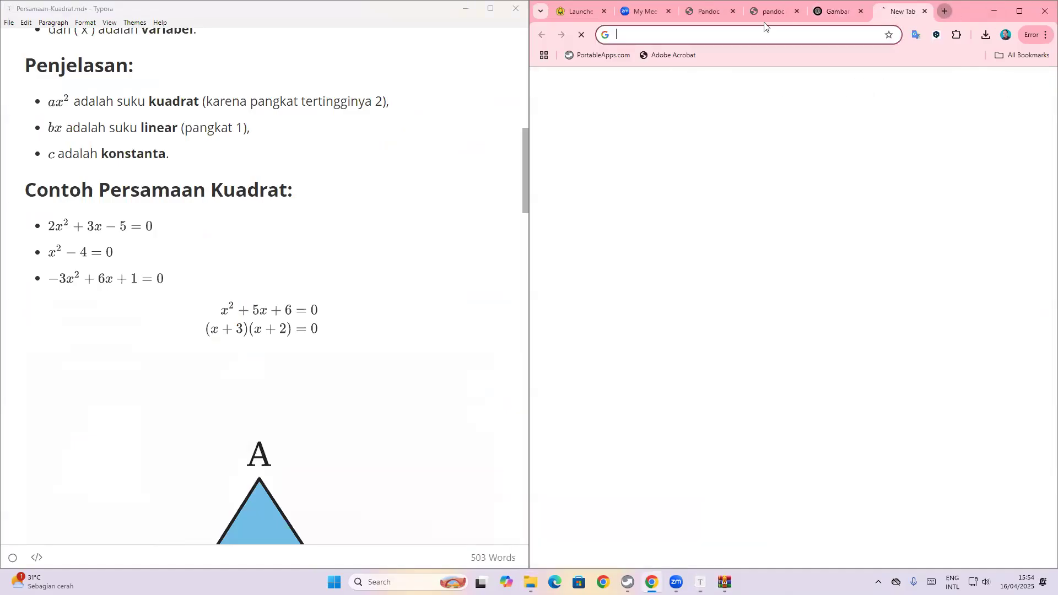
pyautogui.click(726, 39)
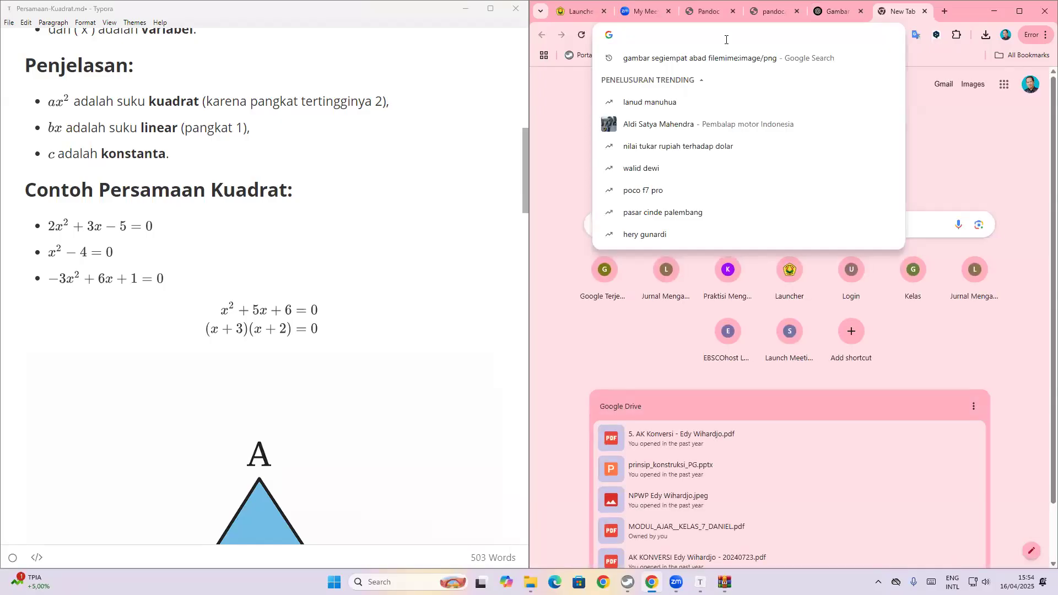
pyautogui.write('epub reader')
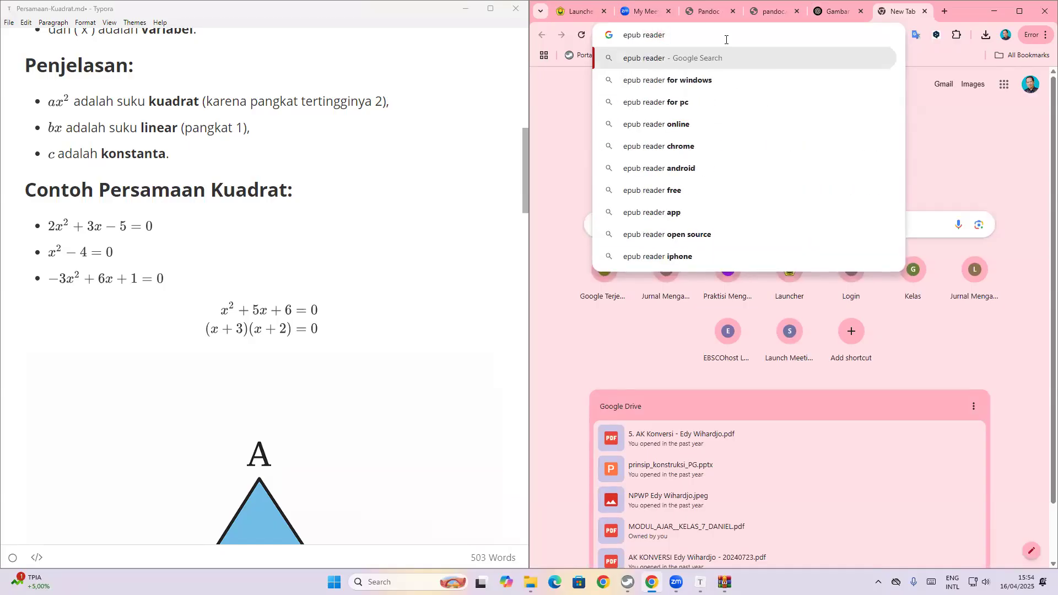
pyautogui.click(693, 123)
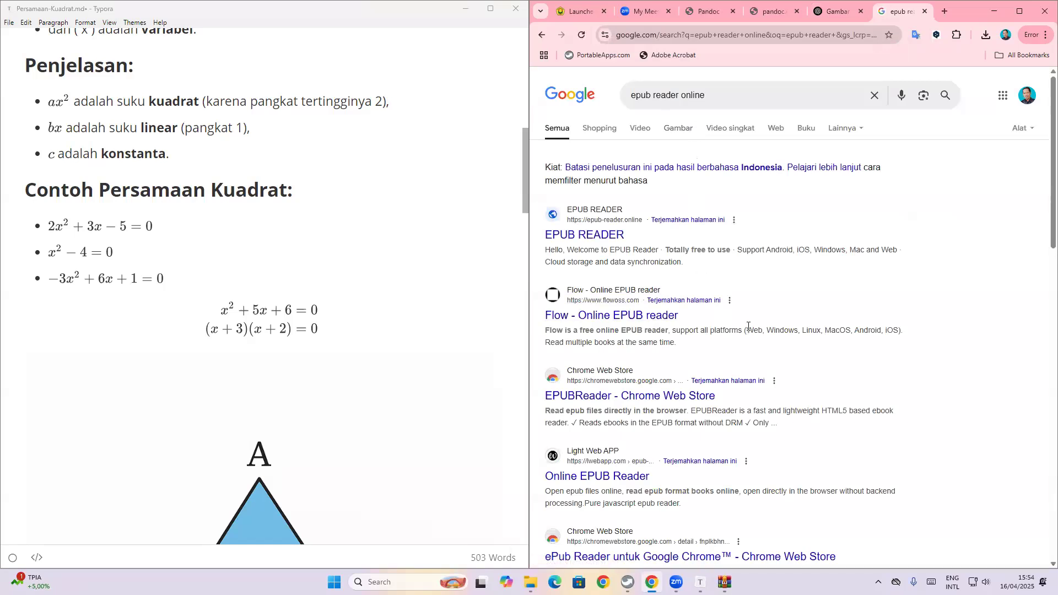
pyautogui.scroll(-2, 748, 326)
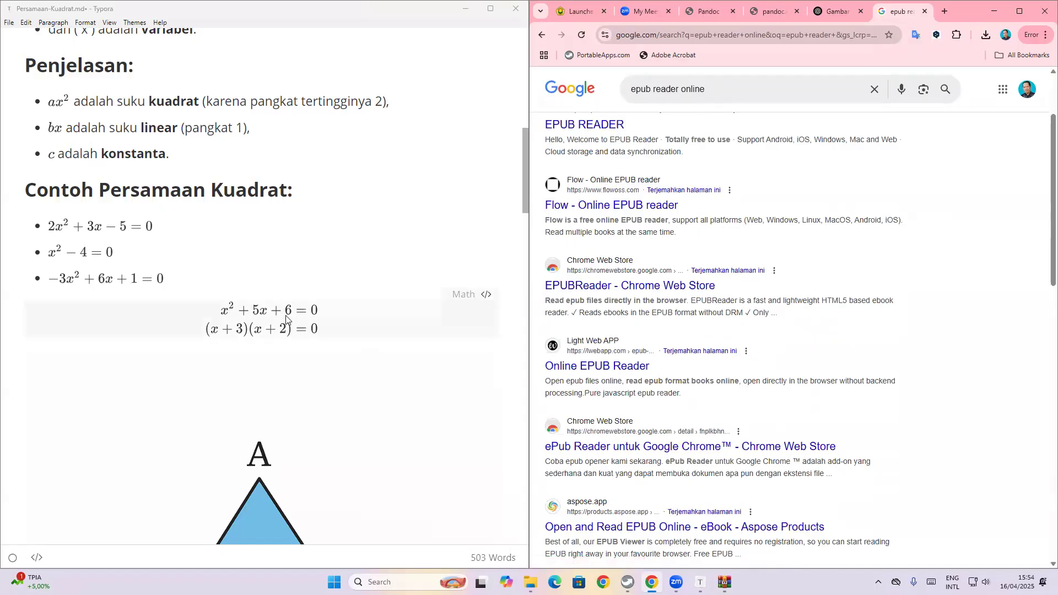
pyautogui.click(619, 368)
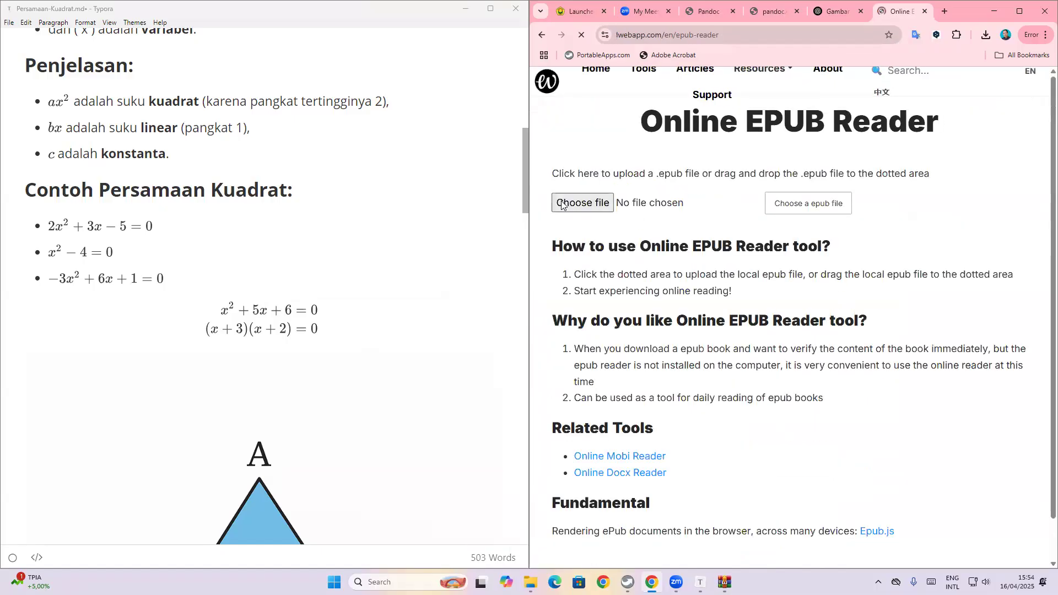
# - Try to load Persamaan-Kuadrat.epub from the Documents folder into the Online EPUB Reader
pyautogui.click(563, 204)
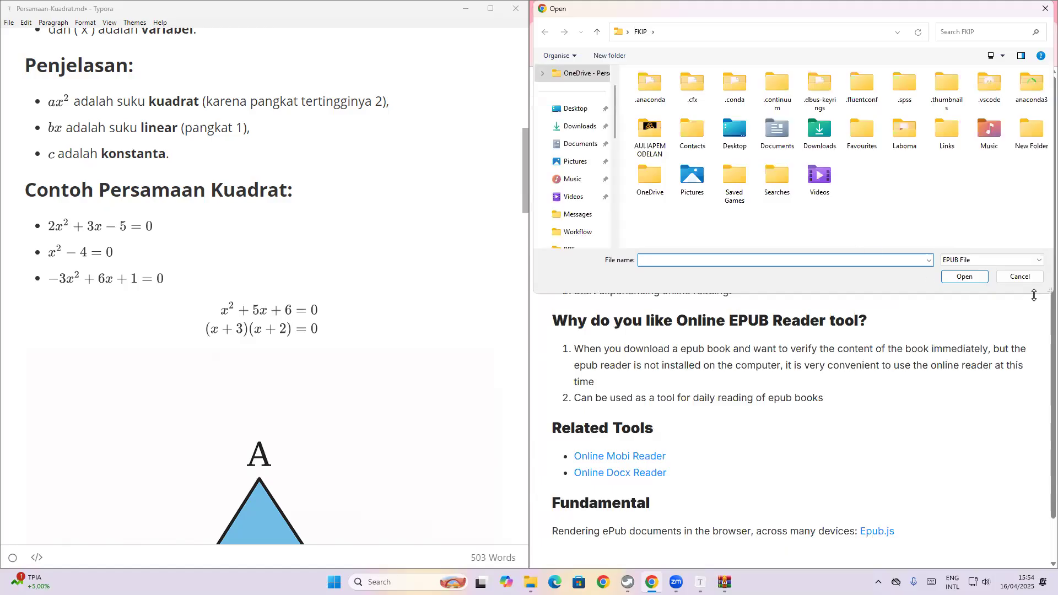
pyautogui.click(1019, 276)
pyautogui.click(824, 207)
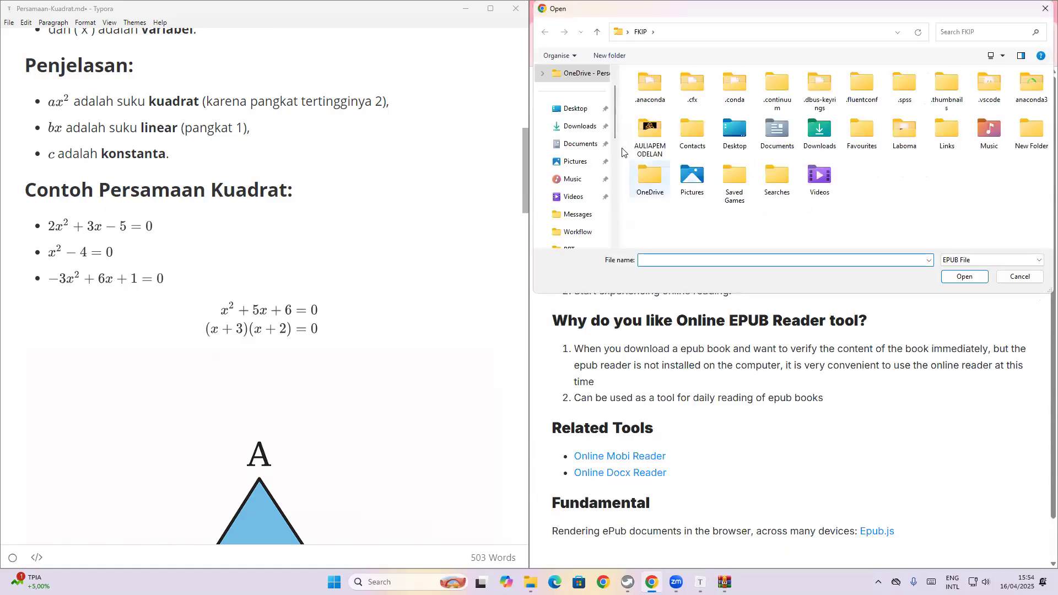
pyautogui.click(580, 145)
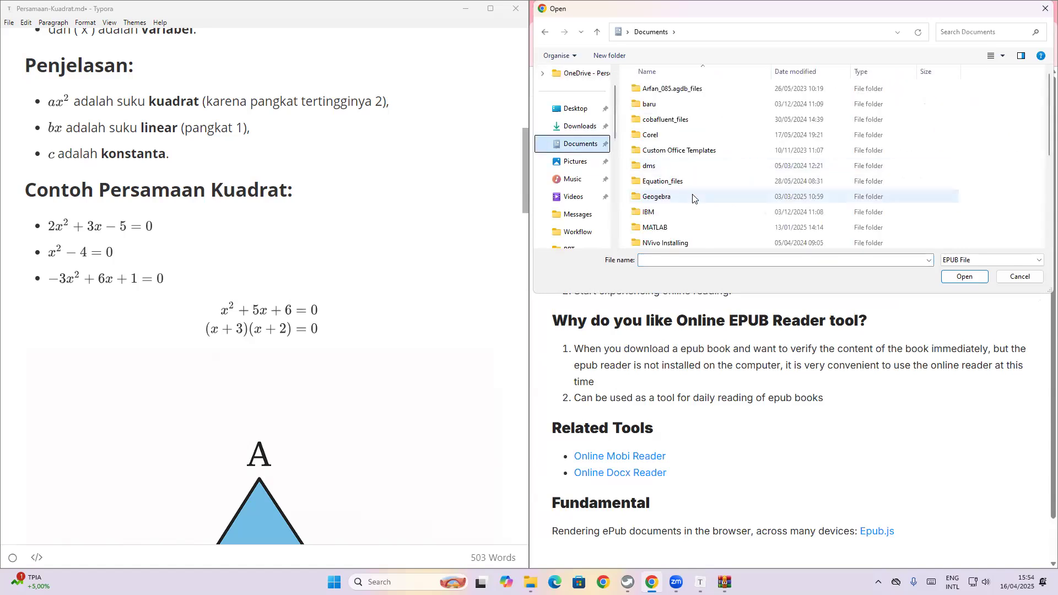
pyautogui.scroll(-4, 693, 200)
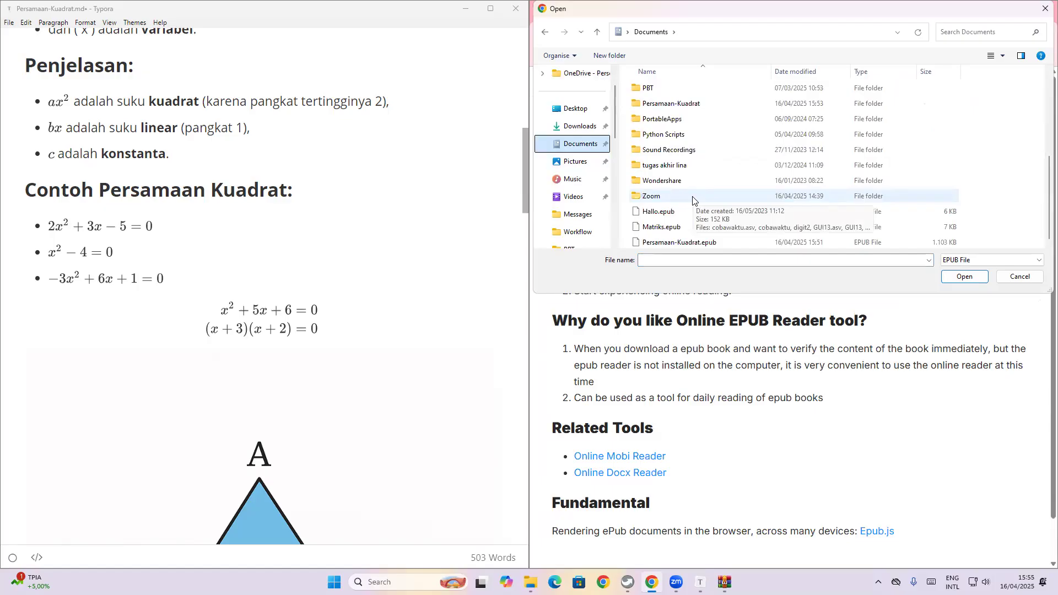
pyautogui.click(683, 243)
pyautogui.click(975, 276)
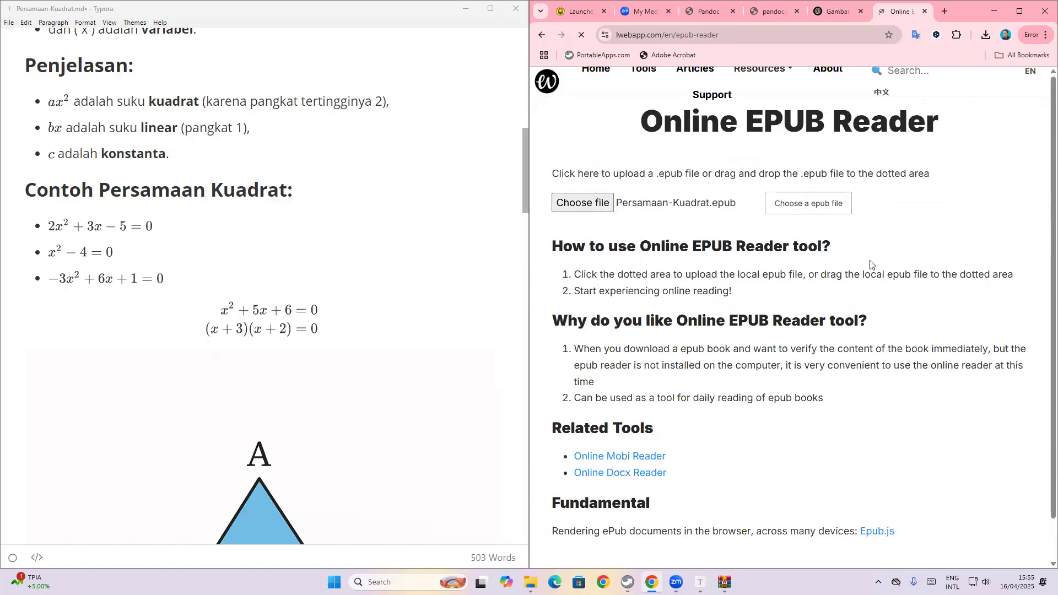
pyautogui.scroll(-1, 870, 265)
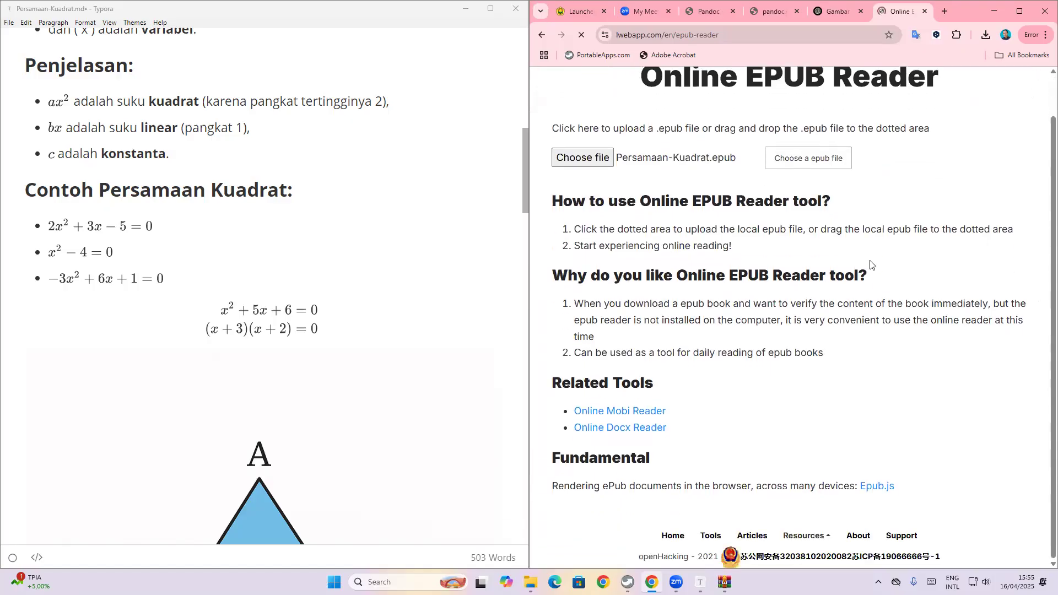
pyautogui.scroll(1, 870, 265)
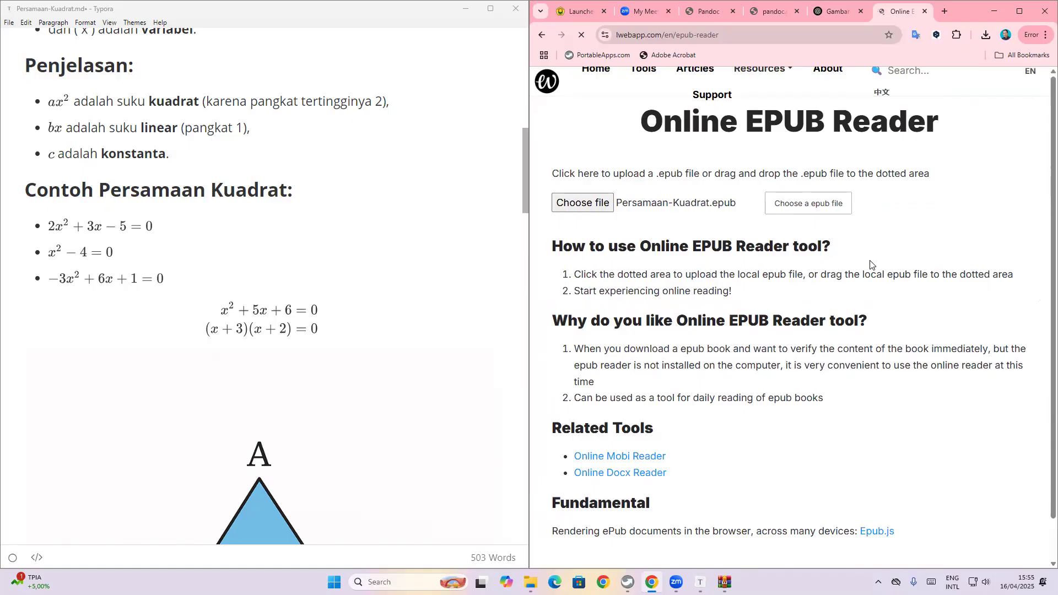
# - Maximize the browser window and try loading Persamaan-Kuadrat.epub from the Documents folder into the Online EPUB Reader again
pyautogui.moveTo(1018, 20)
pyautogui.click(1018, 11)
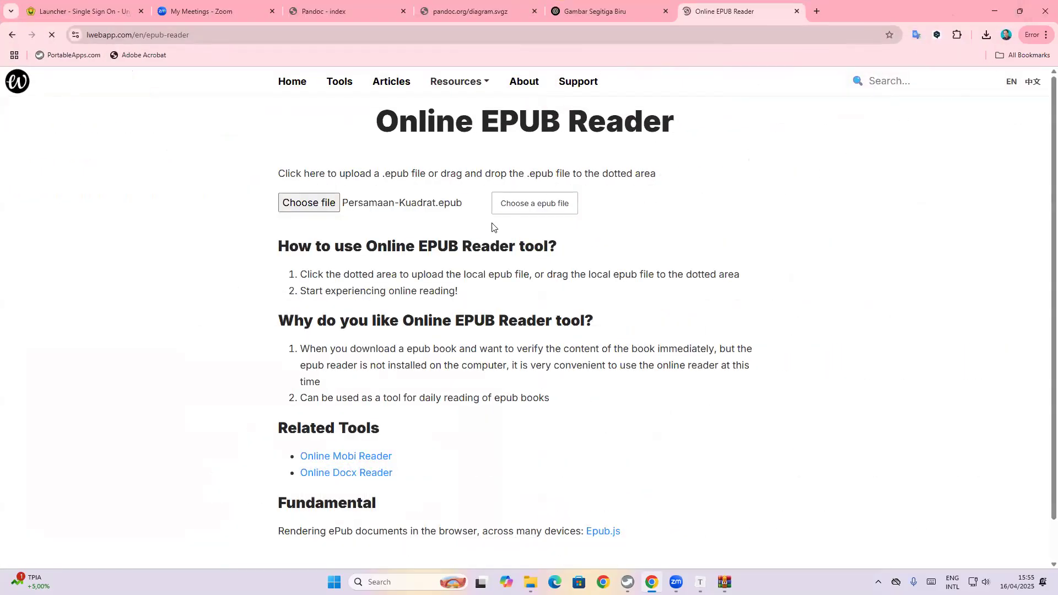
pyautogui.click(301, 204)
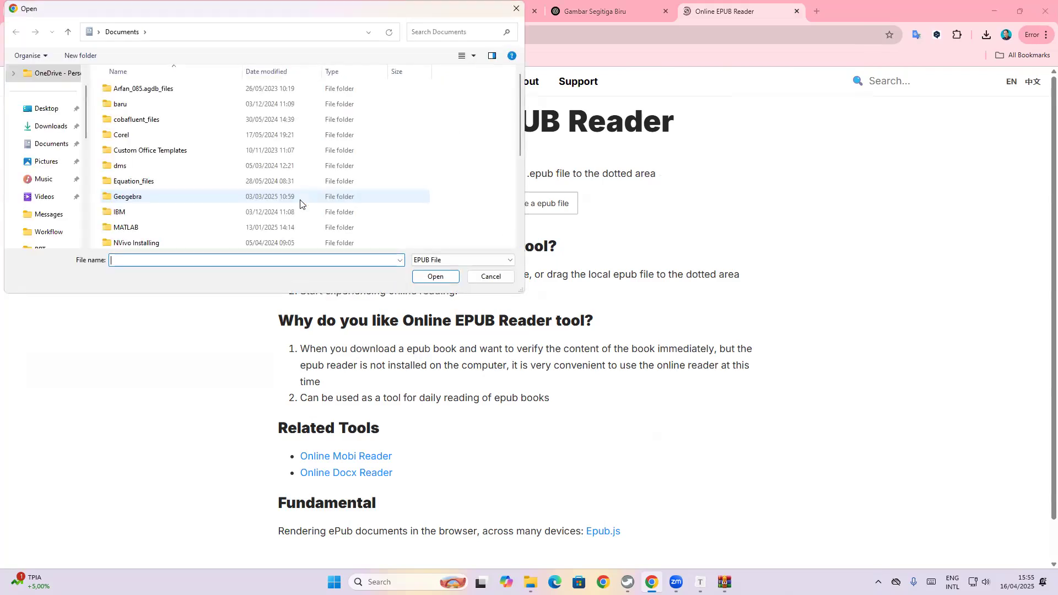
pyautogui.click(490, 276)
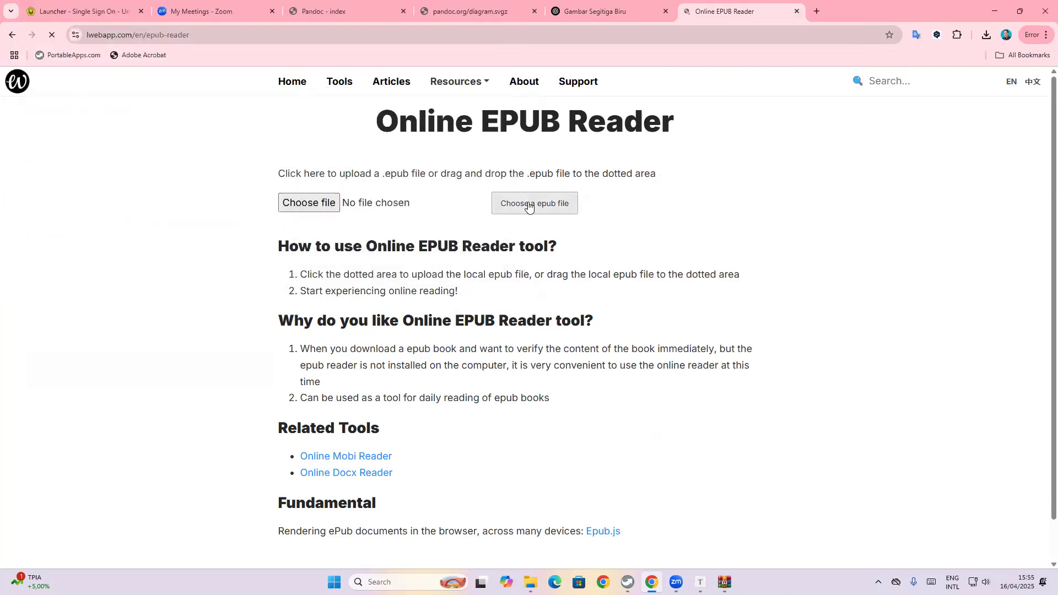
pyautogui.click(528, 207)
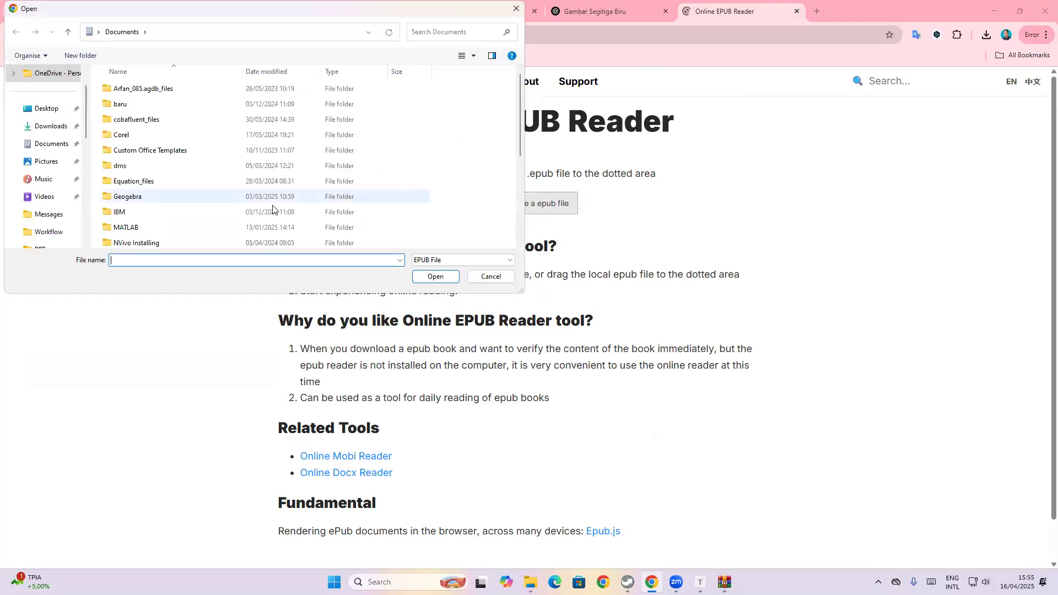
pyautogui.scroll(-2, 192, 214)
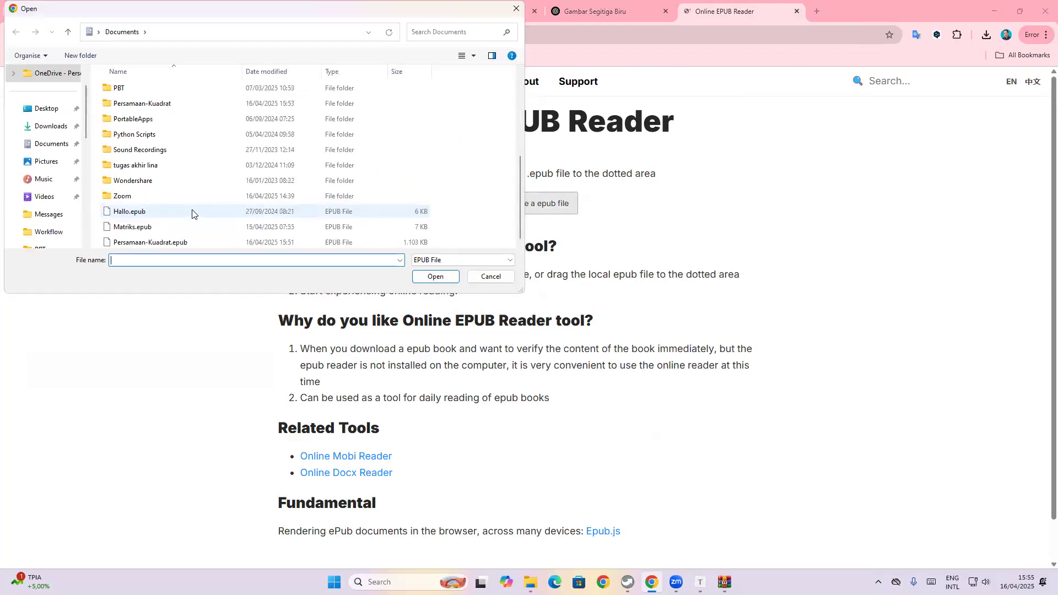
pyautogui.click(184, 243)
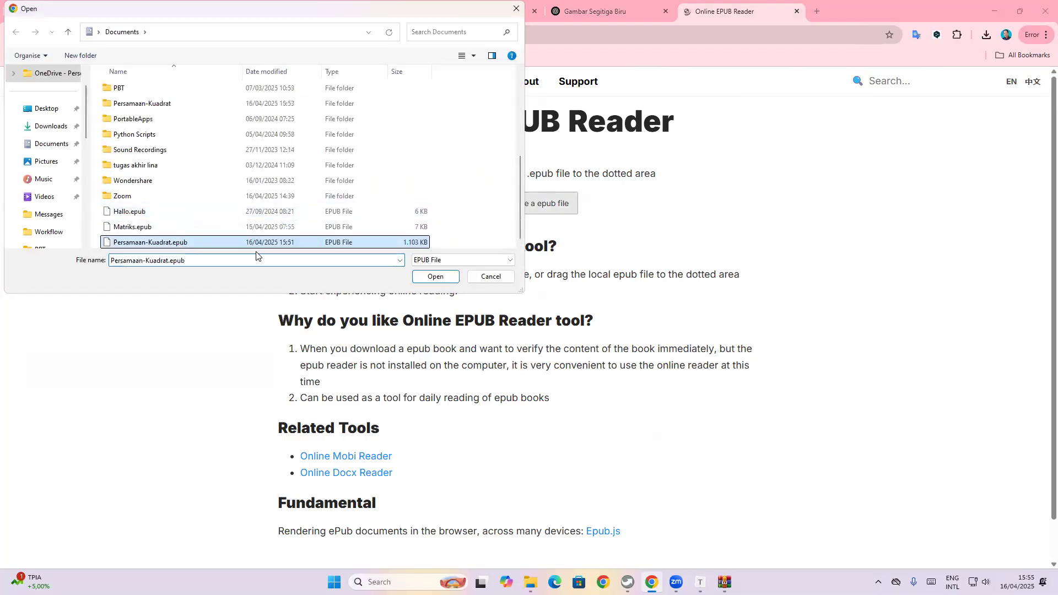
pyautogui.click(436, 277)
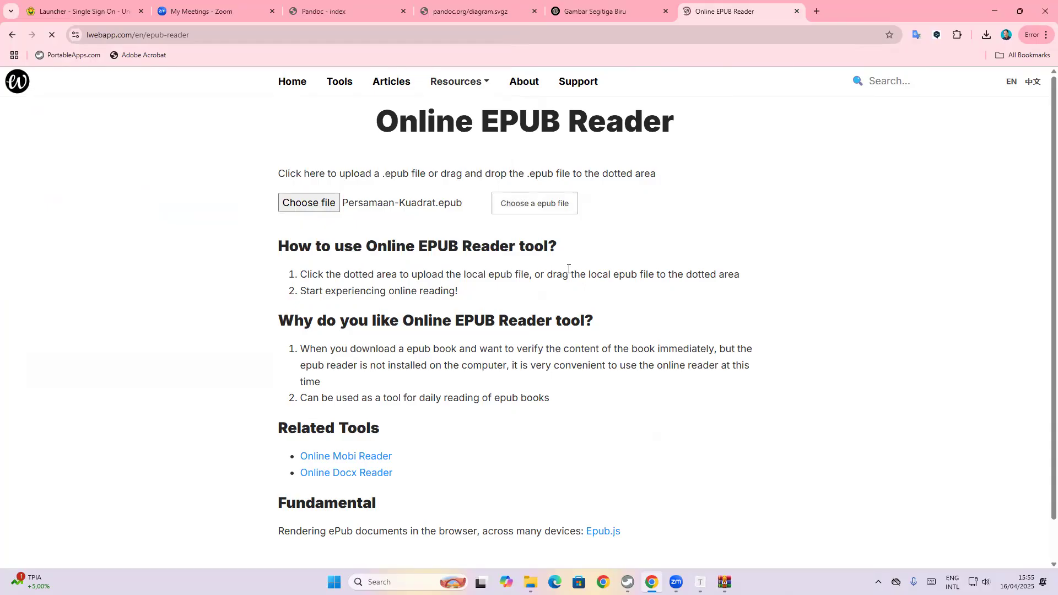
pyautogui.scroll(-1, 569, 269)
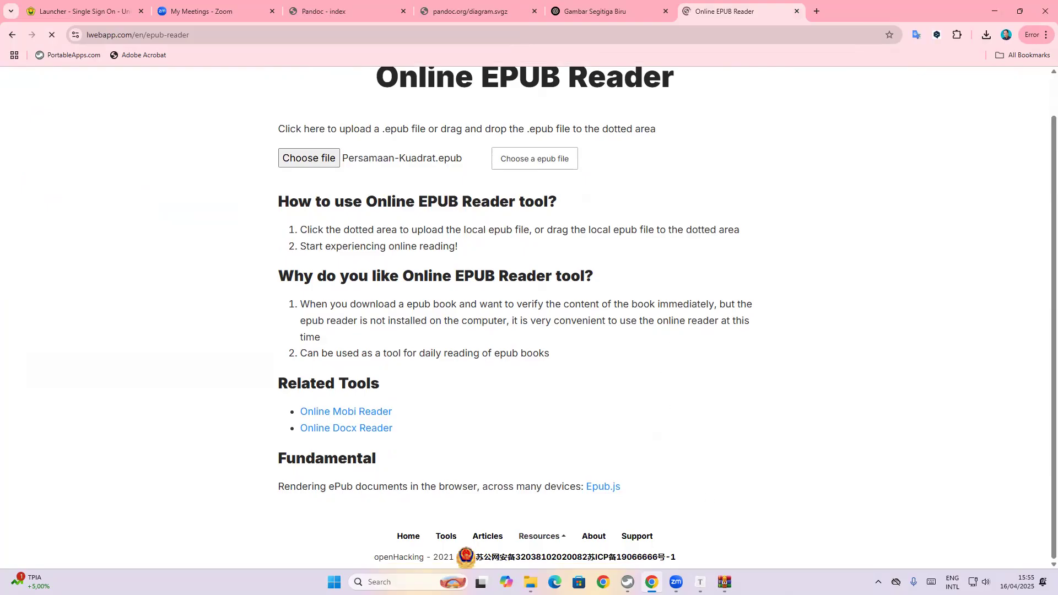
# - Switch to Typora, export the document to Documents as a PDF named Persamaan-Kuadrat, and minimize the file window that opens
pyautogui.click(700, 582)
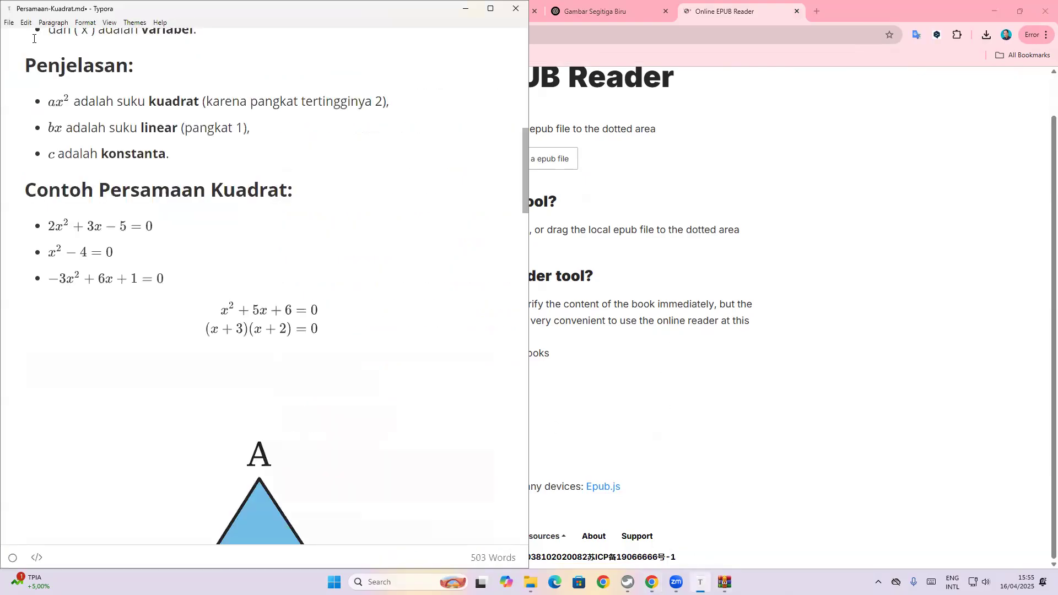
pyautogui.click(8, 23)
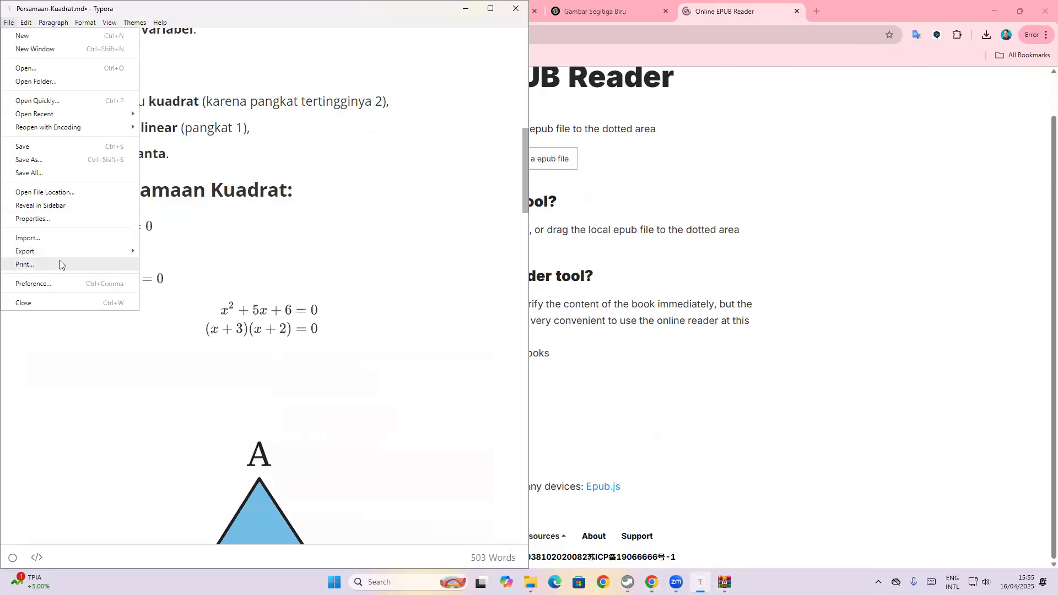
pyautogui.moveTo(69, 253)
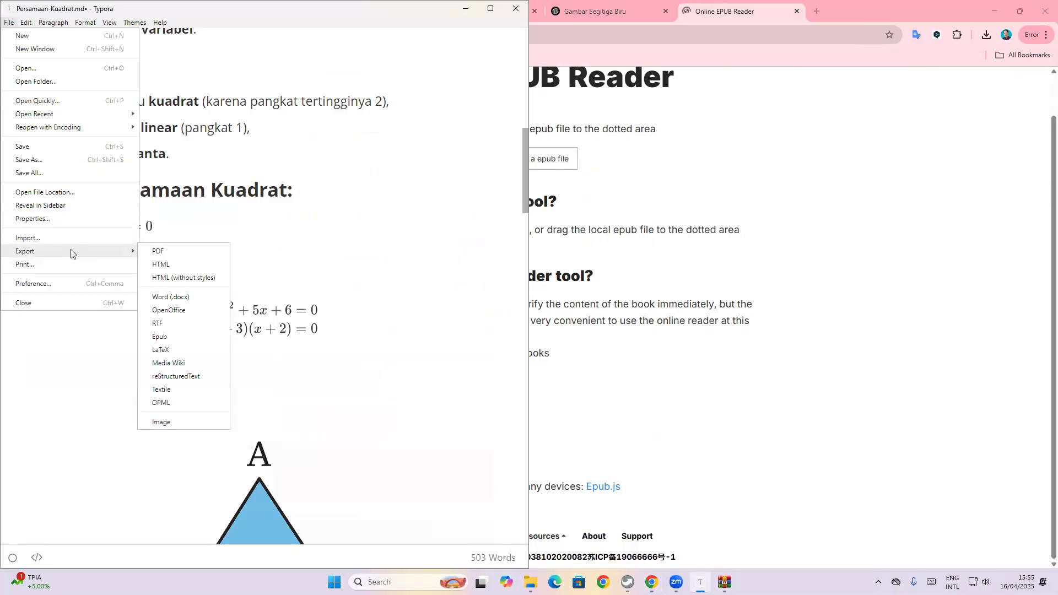
pyautogui.click(172, 254)
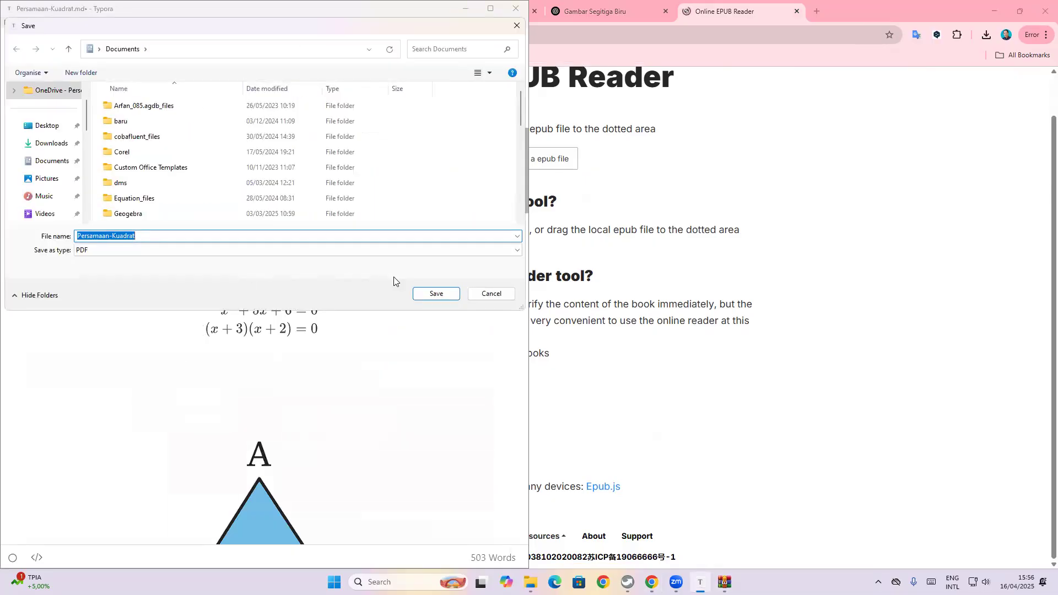
pyautogui.click(439, 293)
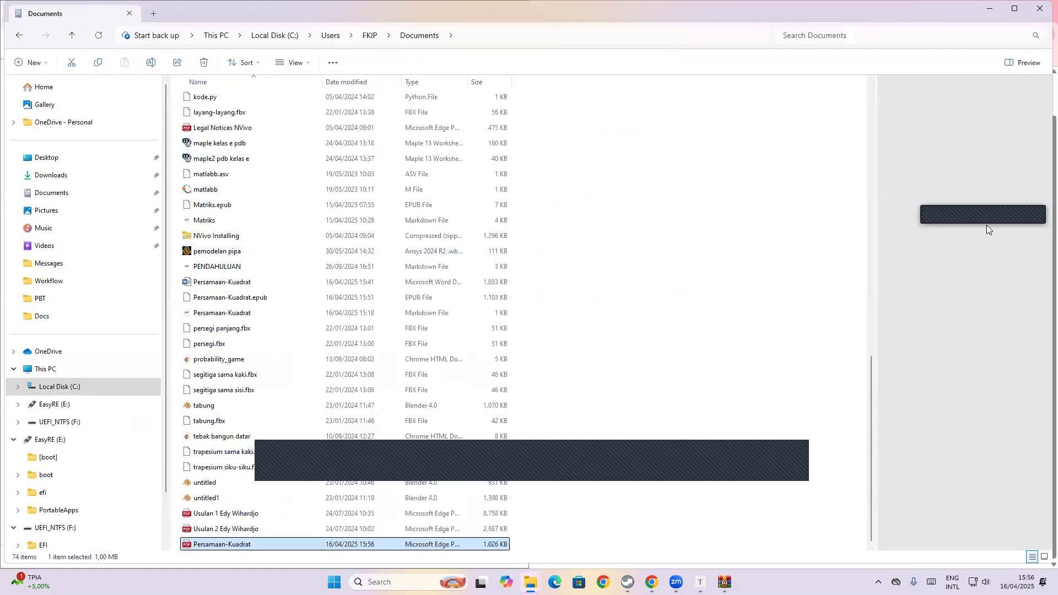
pyautogui.click(987, 11)
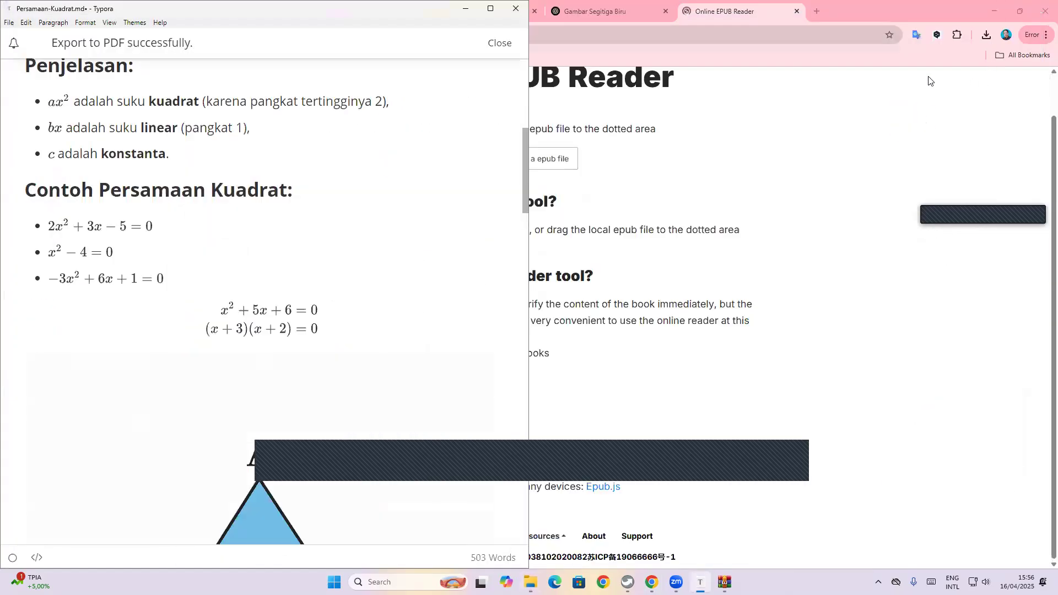
# - Open the Persamaan-Kuadrat PDF from Documents in Chrome, minimize the file window, and close the unused new browser tab
pyautogui.click(816, 12)
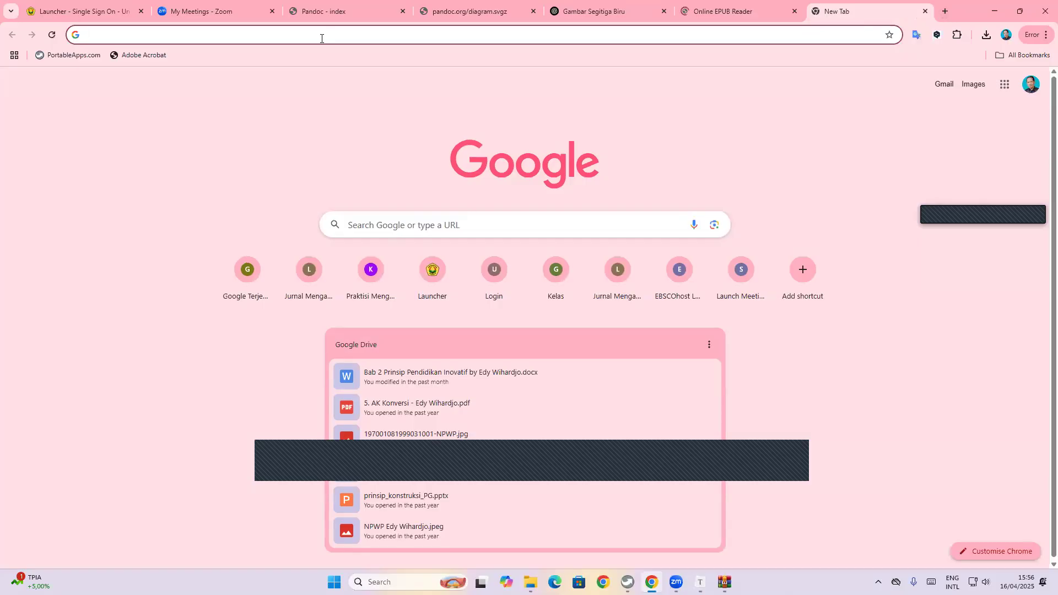
pyautogui.click(531, 582)
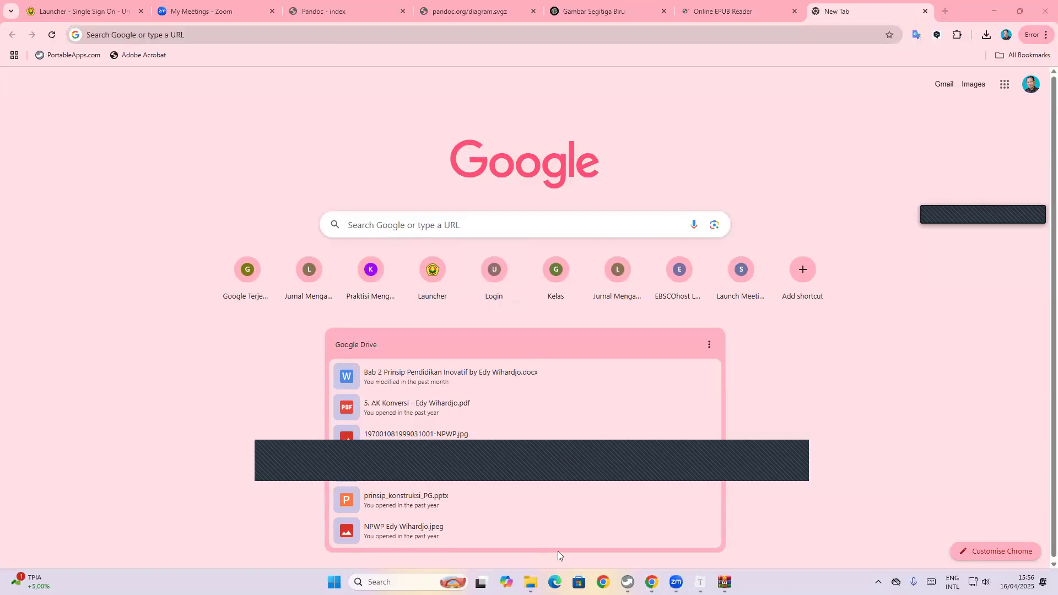
pyautogui.moveTo(530, 582)
pyautogui.click(570, 541)
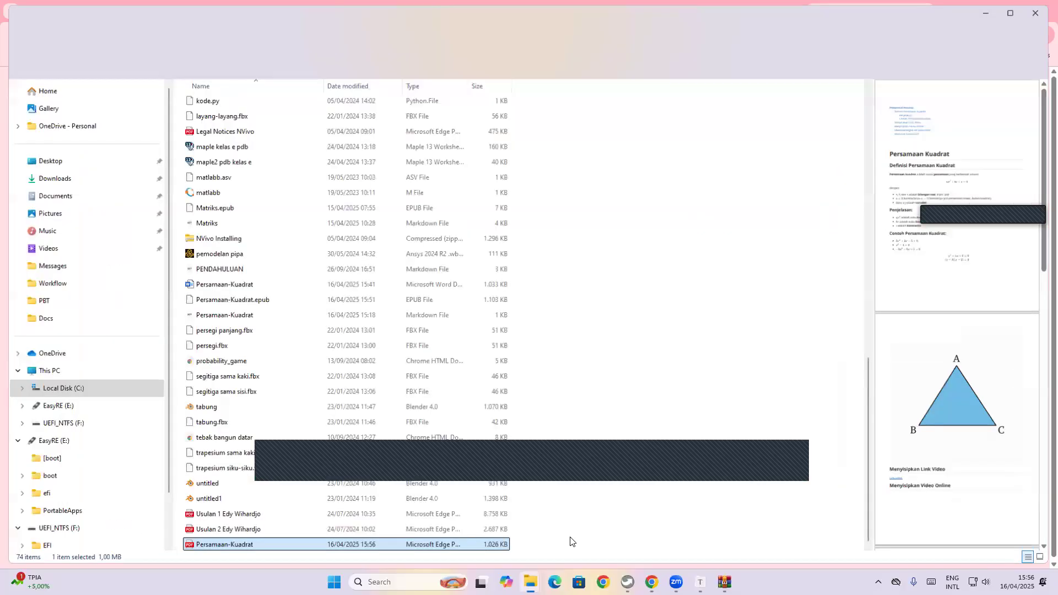
pyautogui.rightClick(254, 545)
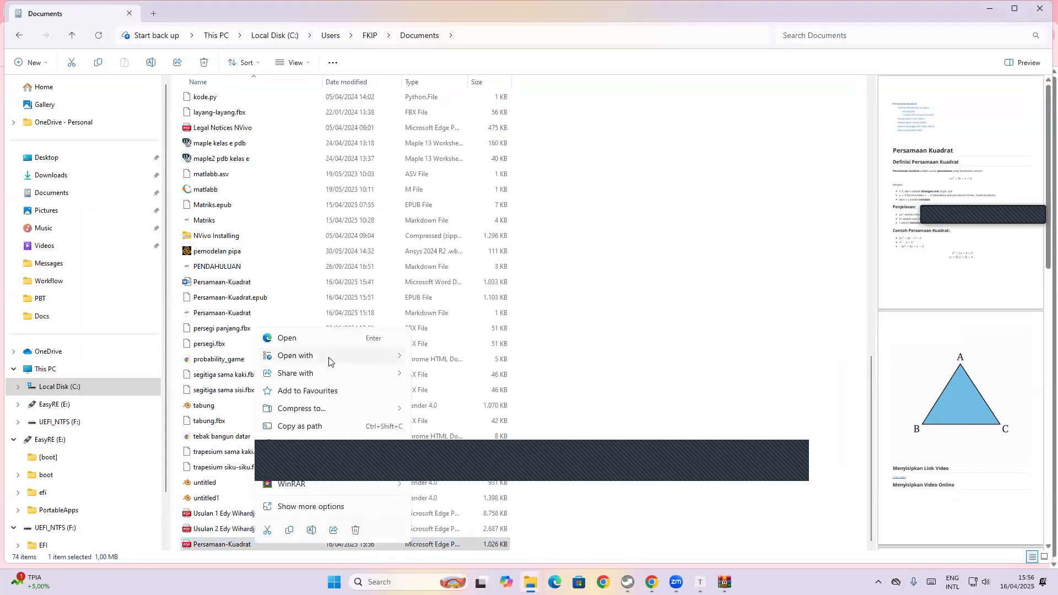
pyautogui.moveTo(328, 362)
pyautogui.click(475, 359)
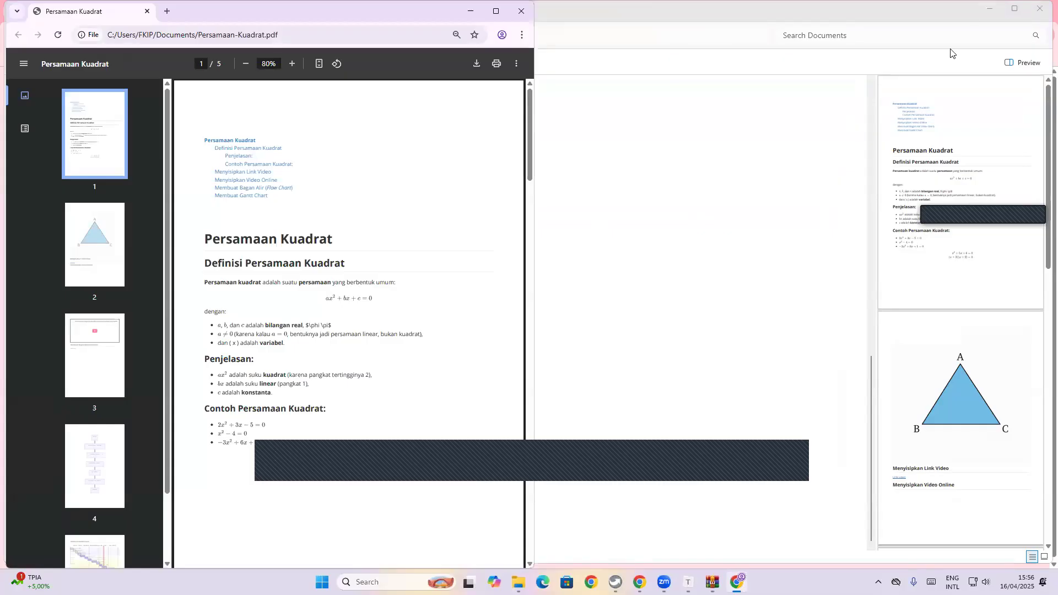
pyautogui.click(990, 8)
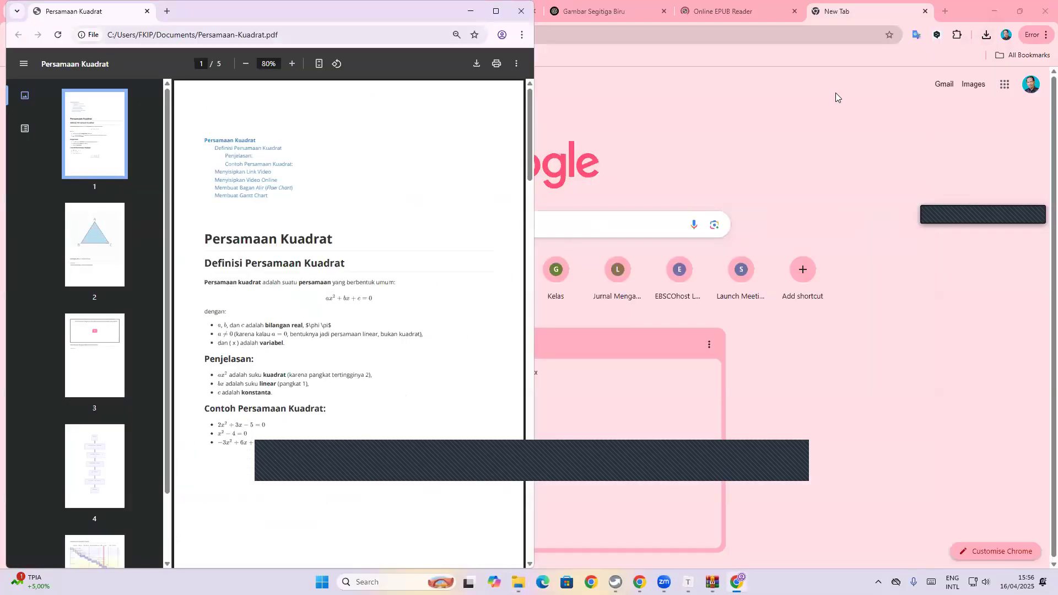
pyautogui.click(925, 11)
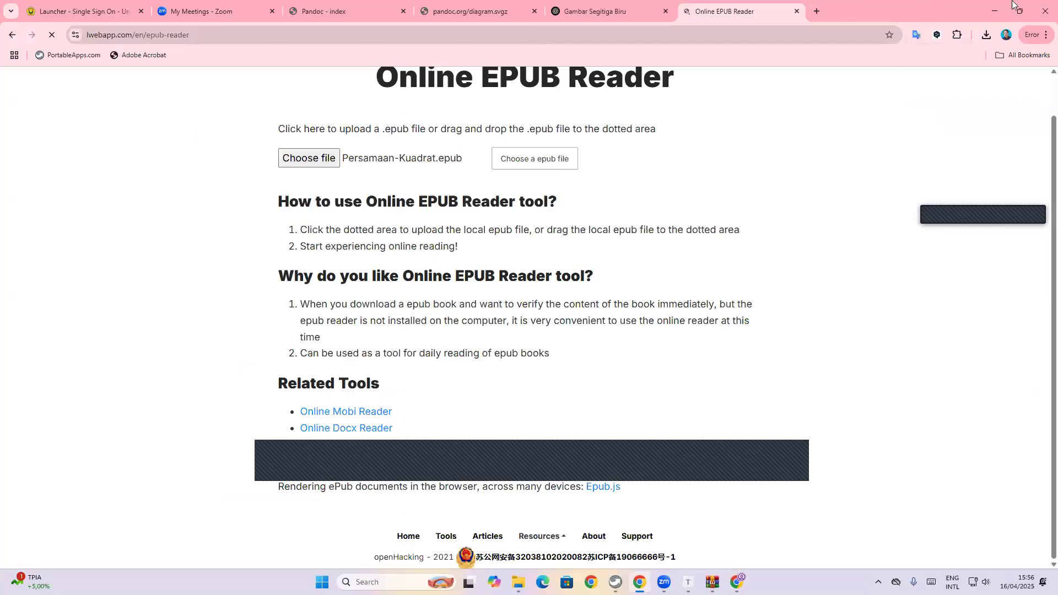
# - Arrange the PDF window and the Online EPUB Reader window side by side, each filling half of the screen
pyautogui.moveTo(1019, 11)
pyautogui.click(916, 84)
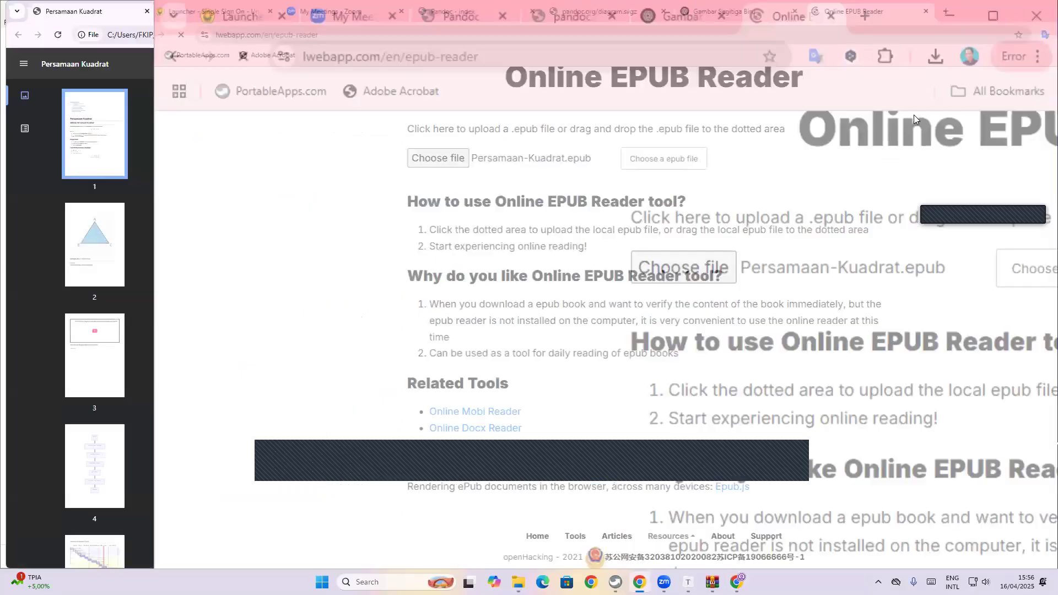
pyautogui.click(93, 168)
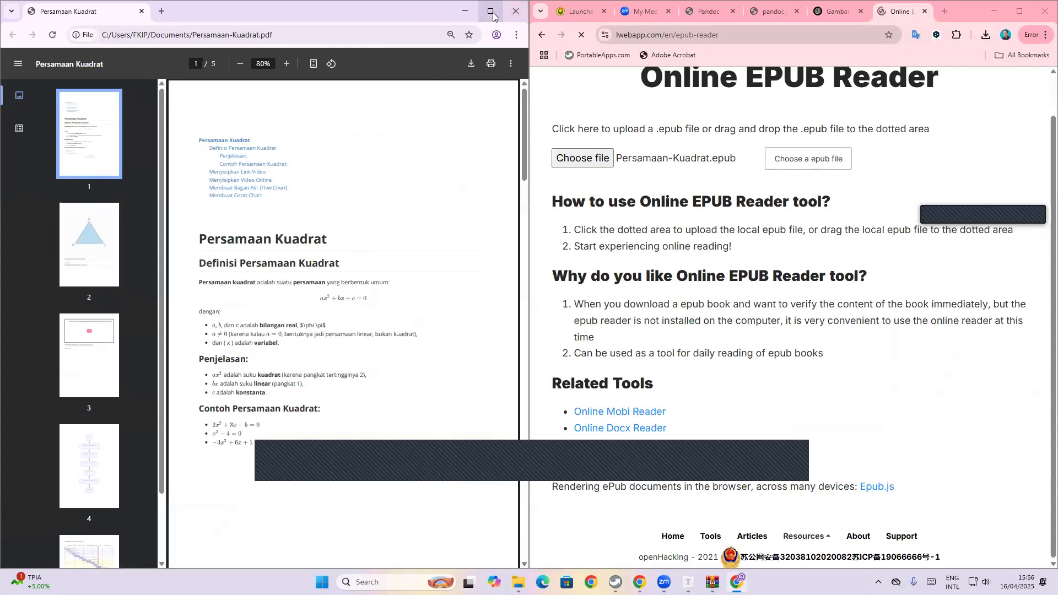
# - Enlarge the PDF to 110% zoom and fit its window to the half of the screen beside the EPUB reader
pyautogui.moveTo(491, 14)
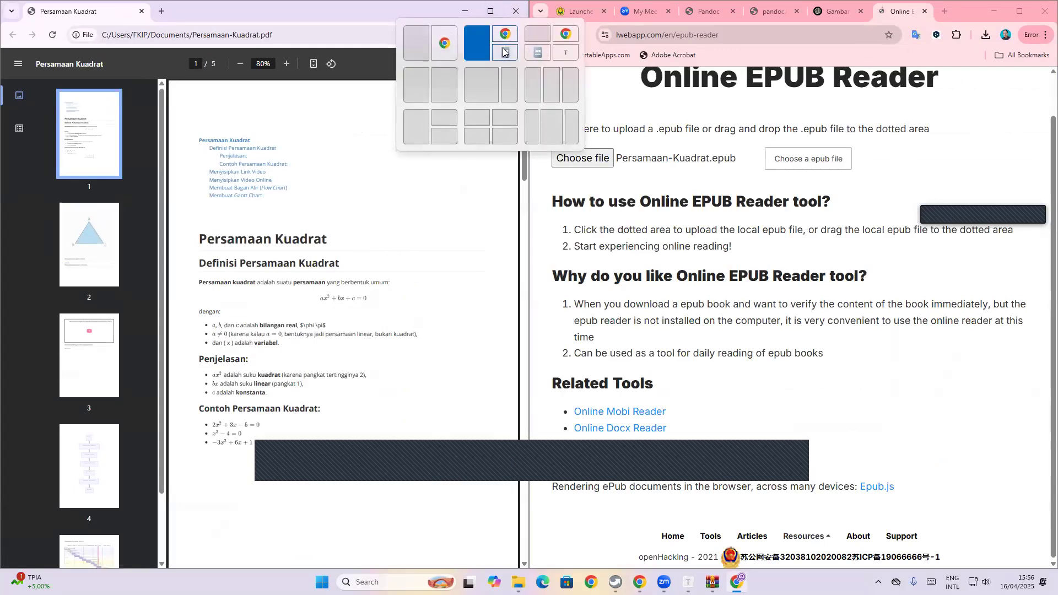
pyautogui.click(533, 87)
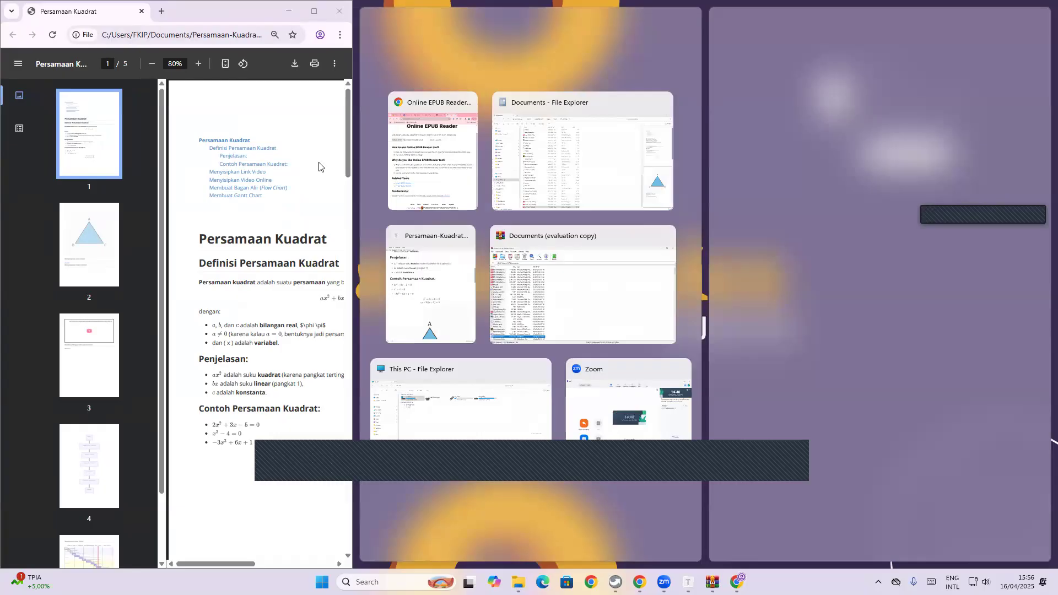
pyautogui.click(200, 71)
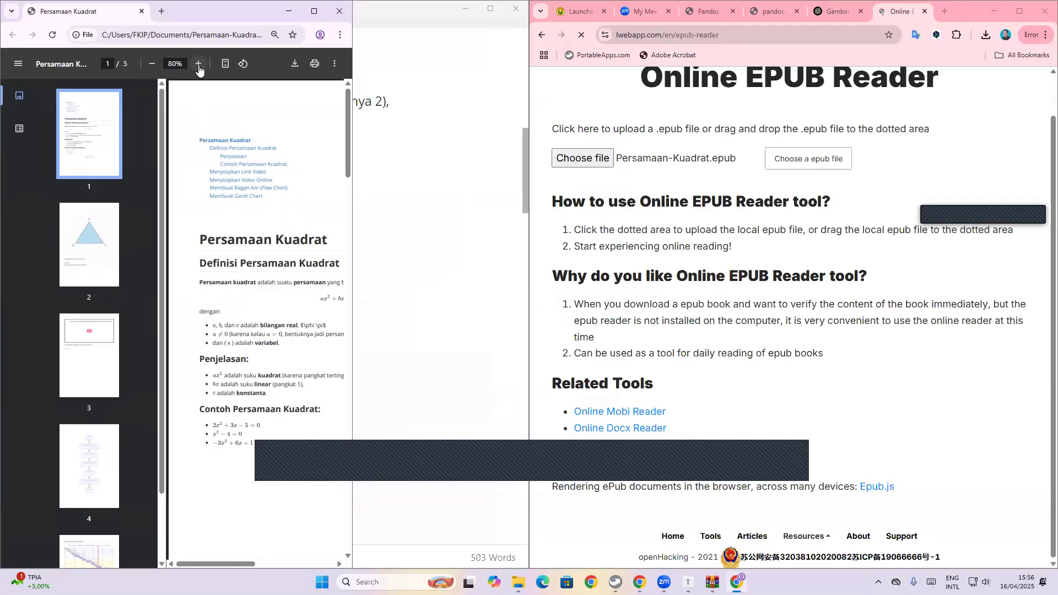
pyautogui.click(199, 65)
pyautogui.click(199, 64)
pyautogui.click(199, 64)
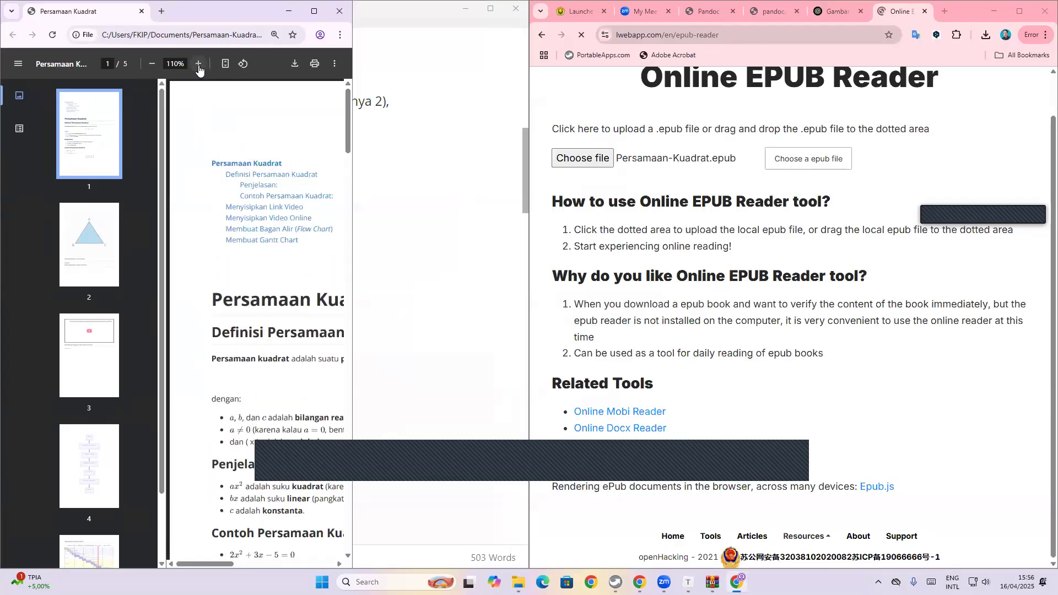
pyautogui.click(314, 11)
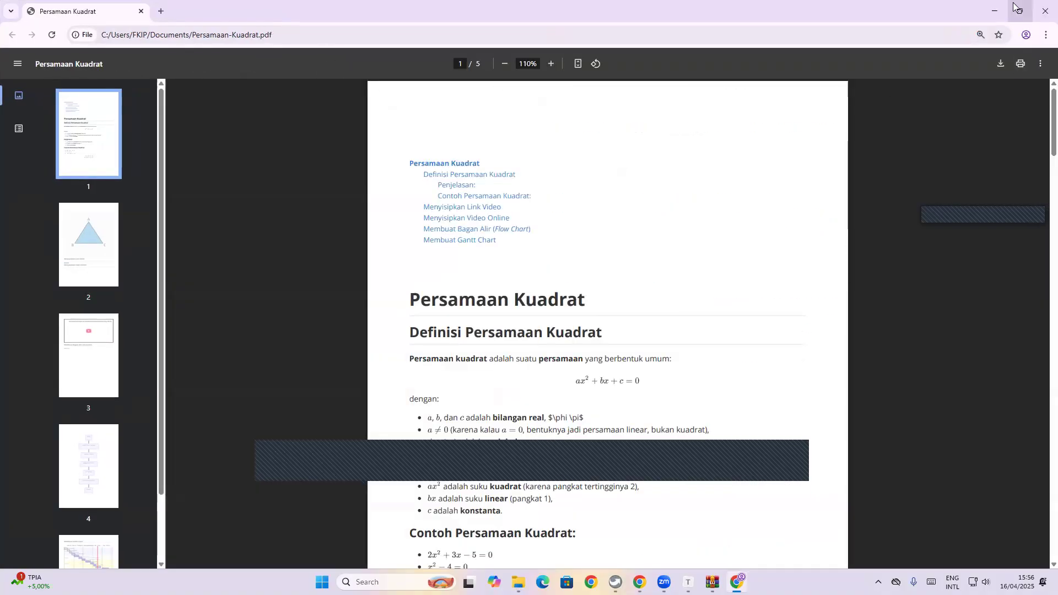
pyautogui.moveTo(1020, 11)
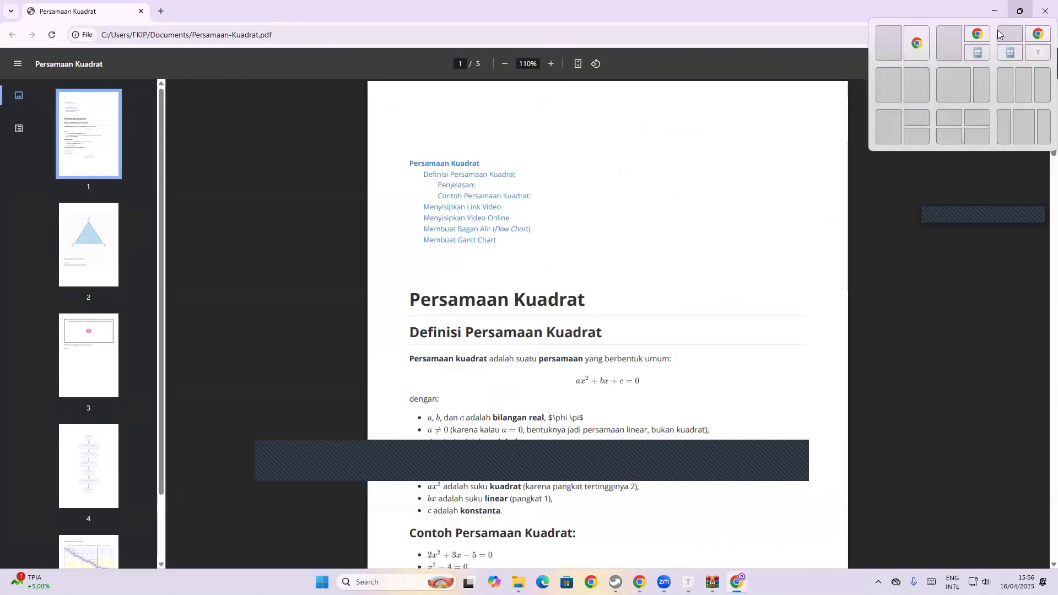
pyautogui.click(887, 83)
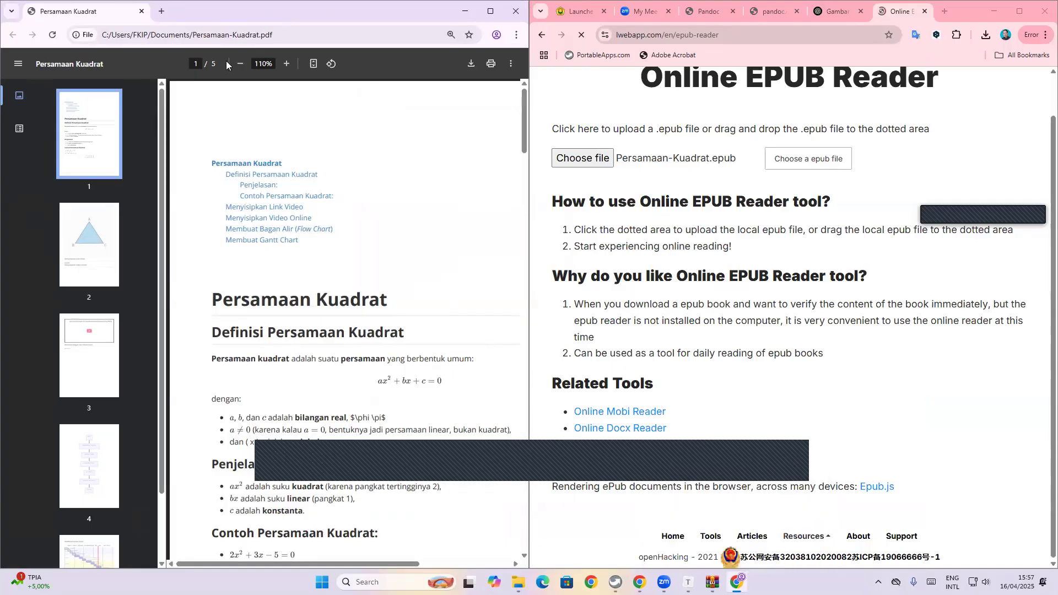
pyautogui.click(161, 12)
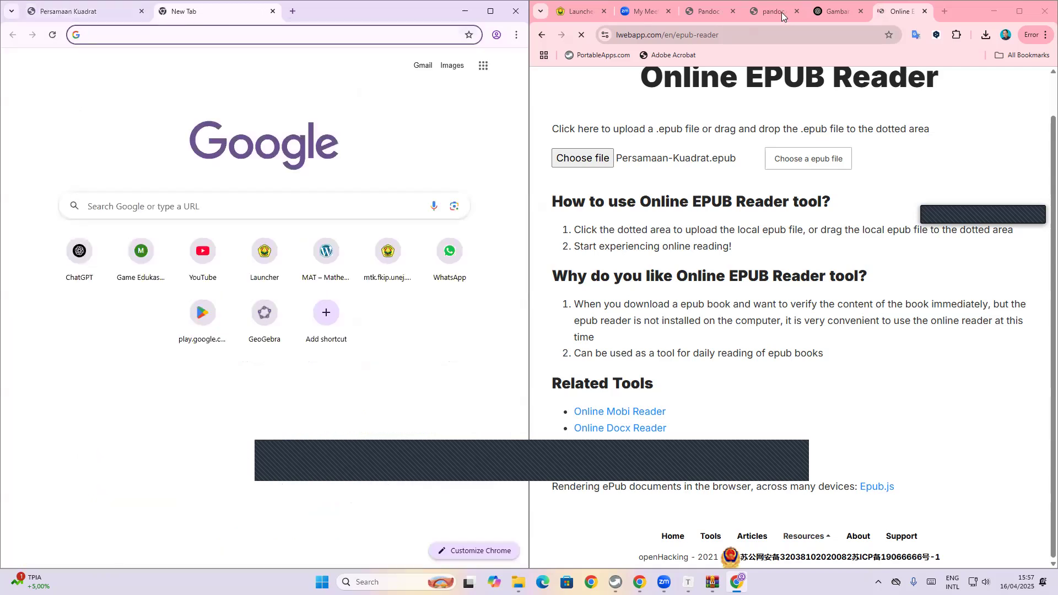
pyautogui.click(680, 36)
pyautogui.rightClick(679, 35)
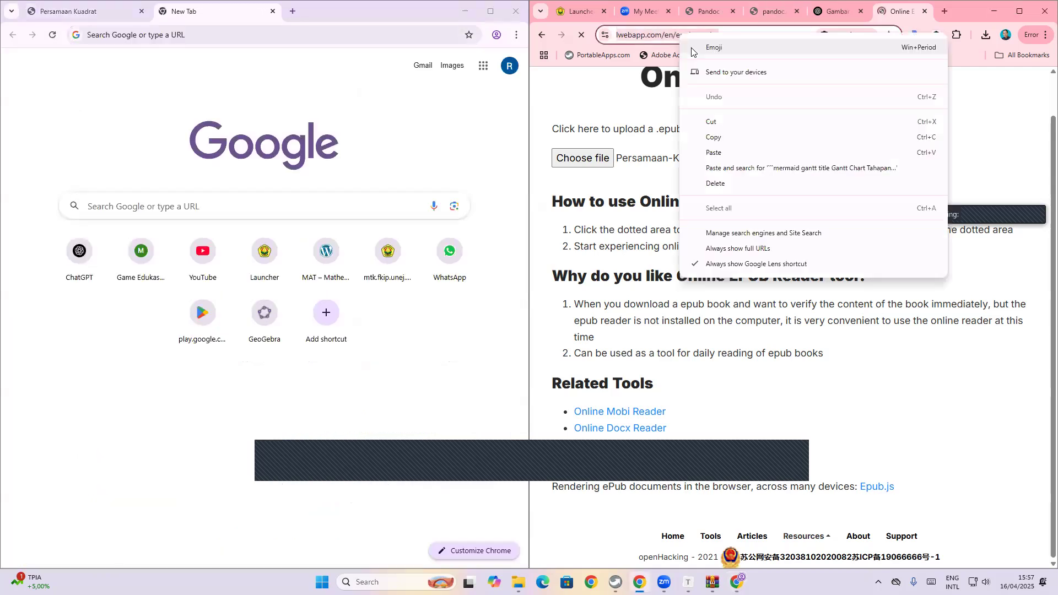
pyautogui.click(717, 139)
pyautogui.click(157, 35)
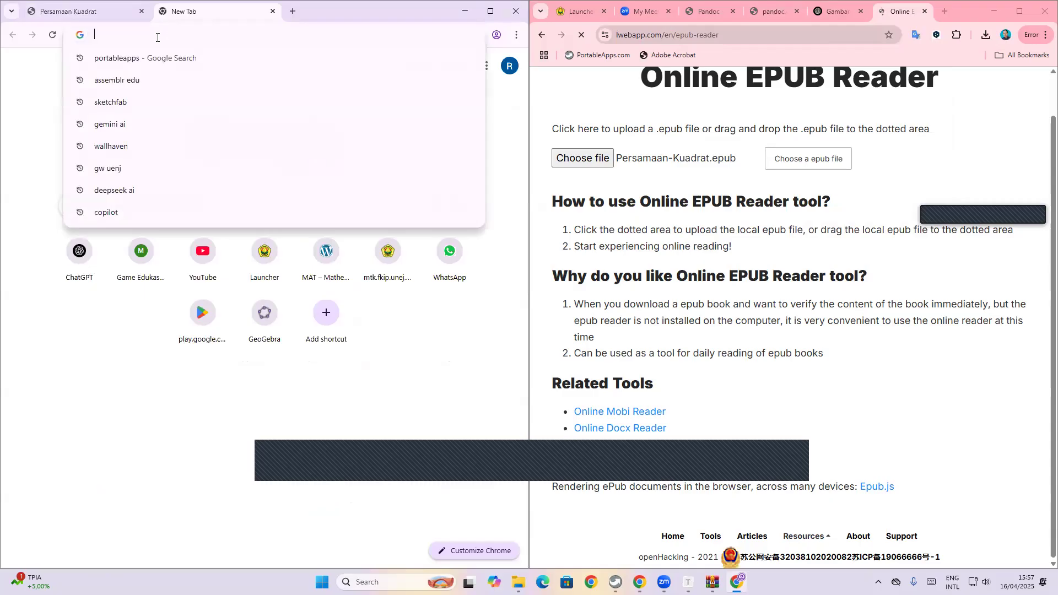
pyautogui.rightClick(157, 36)
pyautogui.click(220, 132)
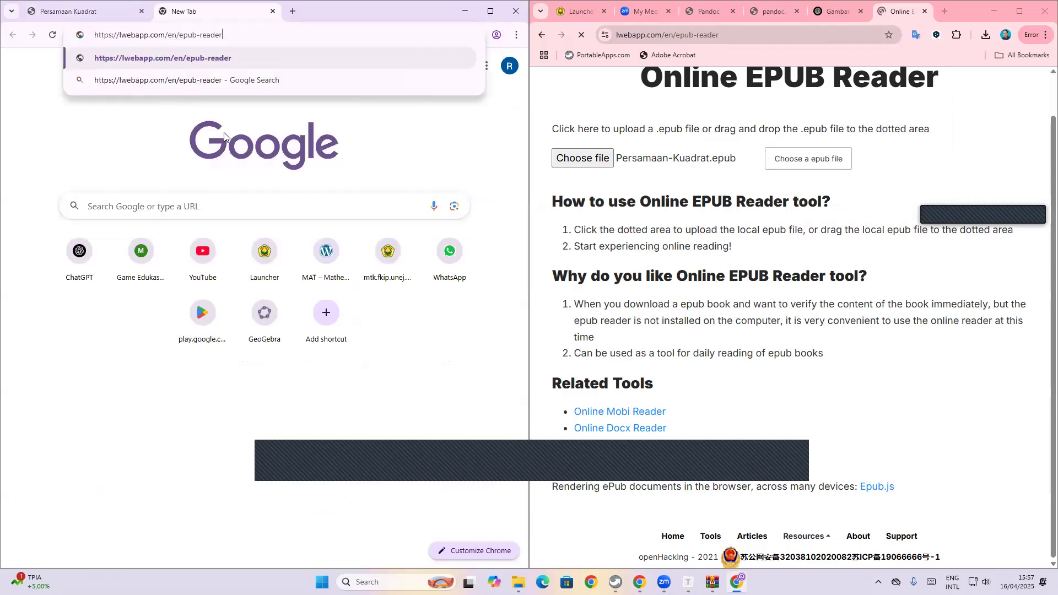
pyautogui.press('Return')
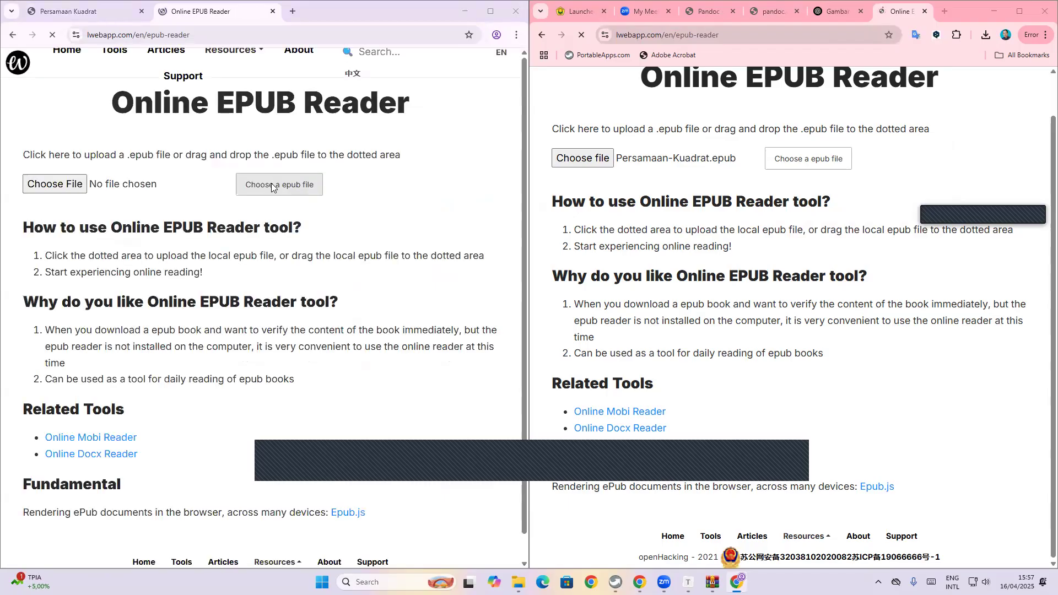
# - Load Persamaan-Kuadrat.epub from Documents into the new Online EPUB Reader tab and close the duplicate reader tab in the other window
pyautogui.click(273, 187)
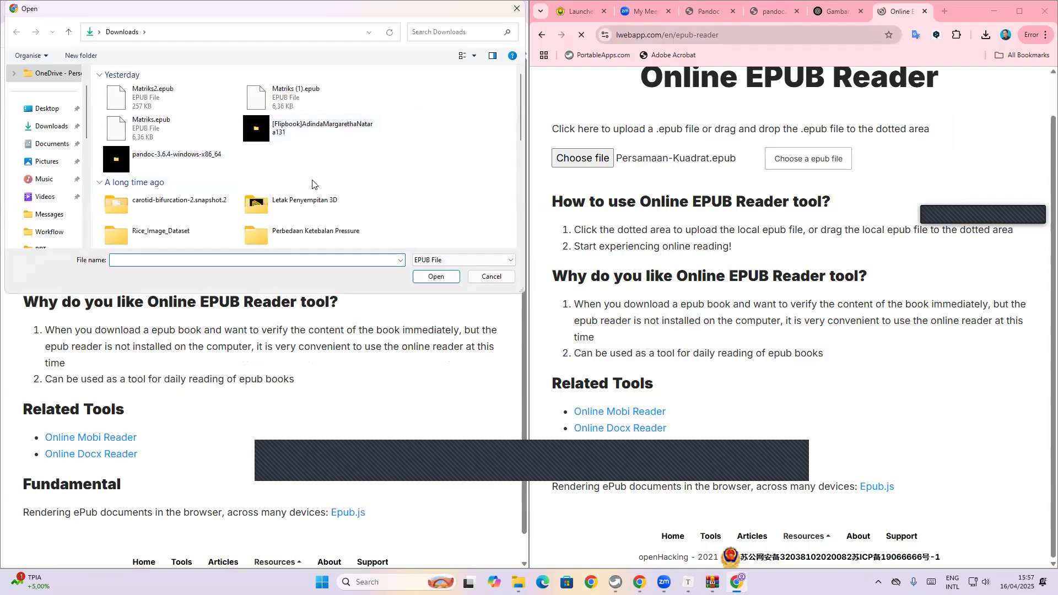
pyautogui.scroll(-5, 306, 220)
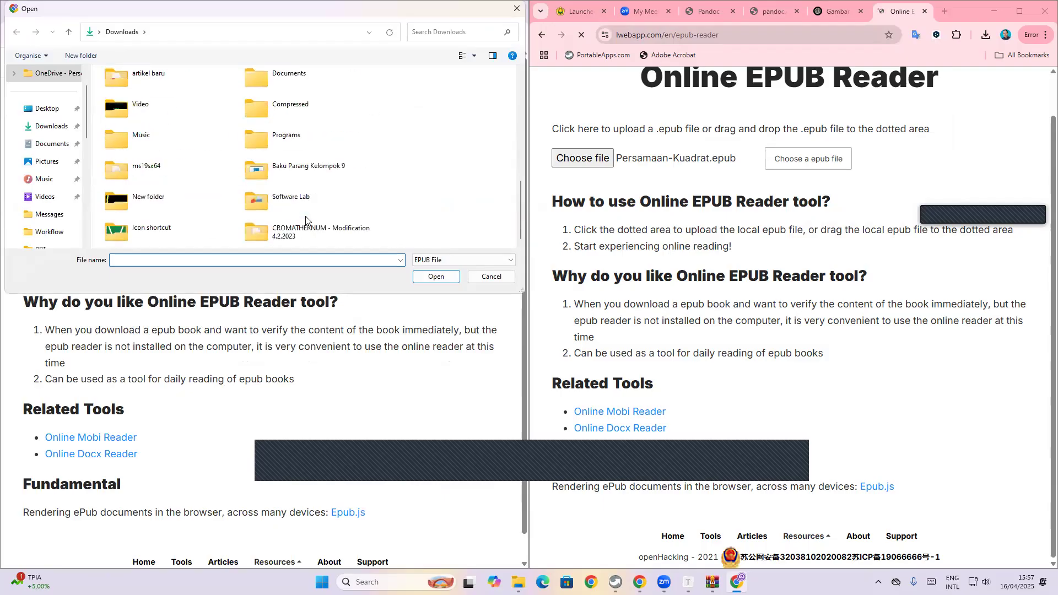
pyautogui.scroll(5, 306, 221)
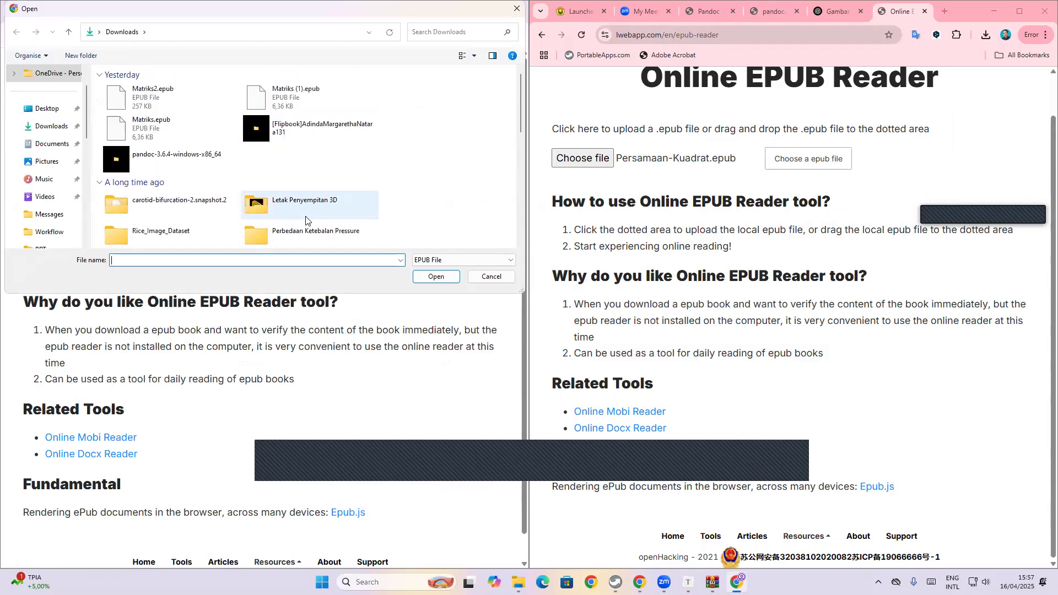
pyautogui.click(50, 144)
pyautogui.click(182, 243)
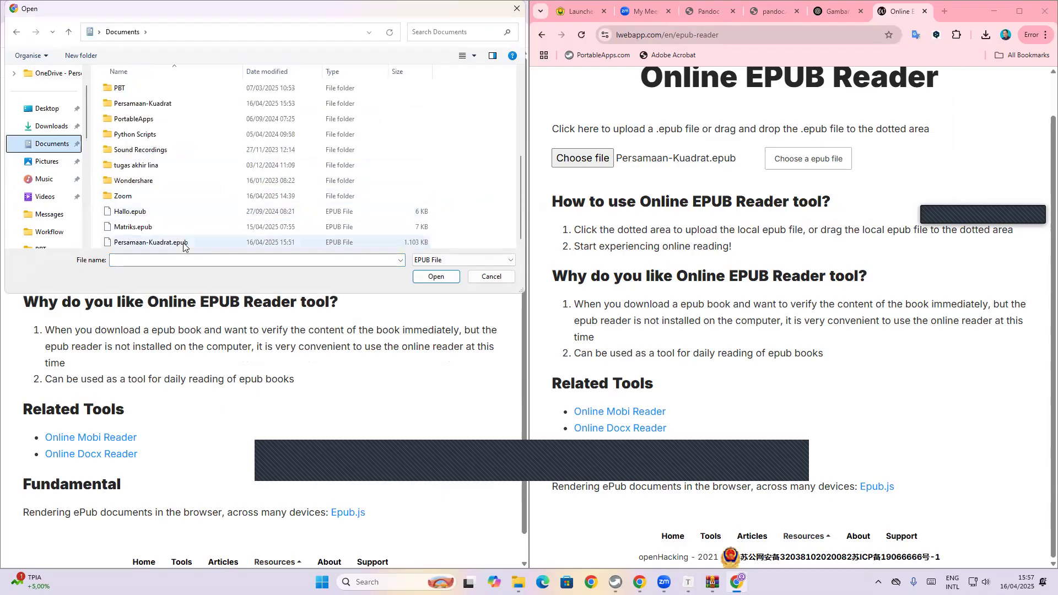
pyautogui.click(434, 276)
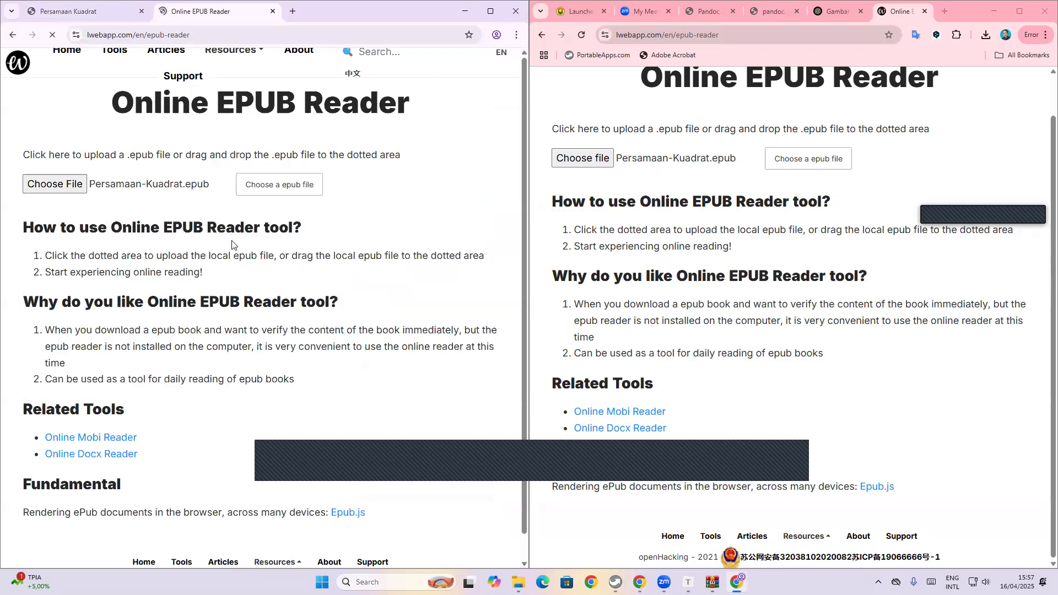
pyautogui.scroll(1, 820, 171)
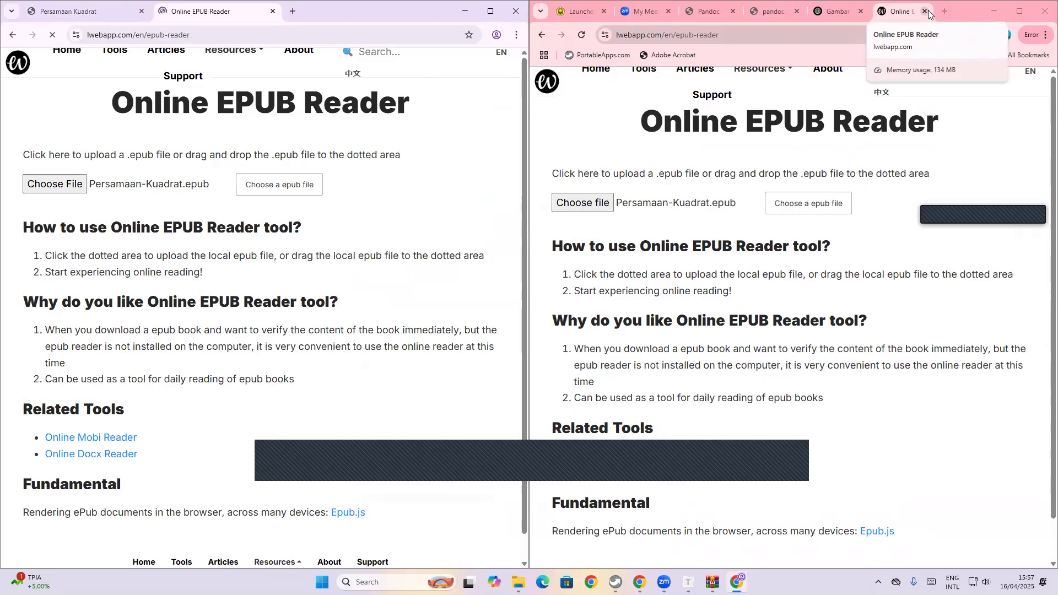
pyautogui.click(925, 11)
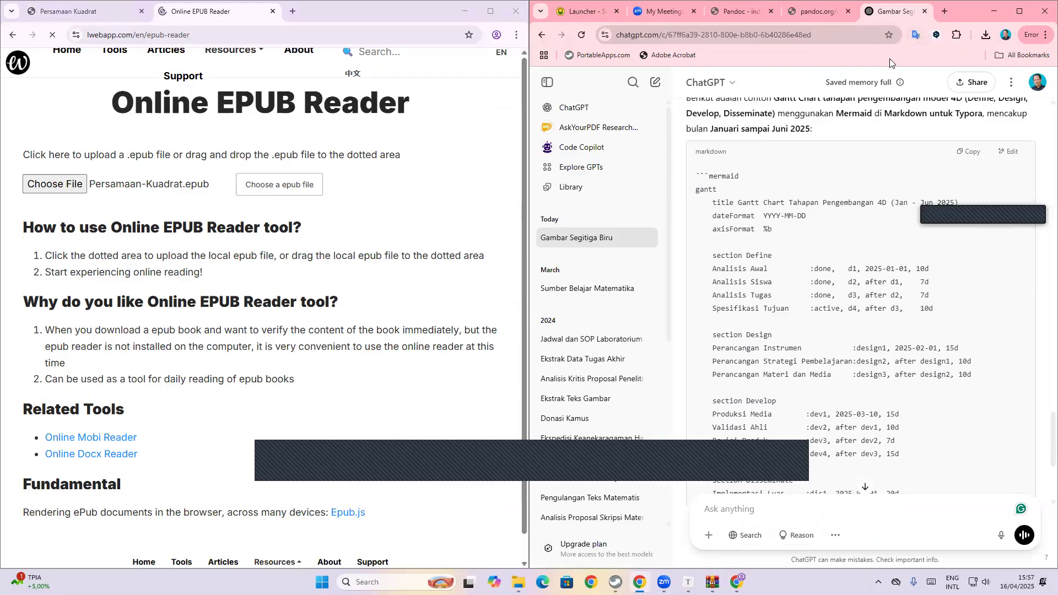
# - Search Google for "konverter flipbook" in a new tab of the browser window that held the closed reader
pyautogui.click(944, 12)
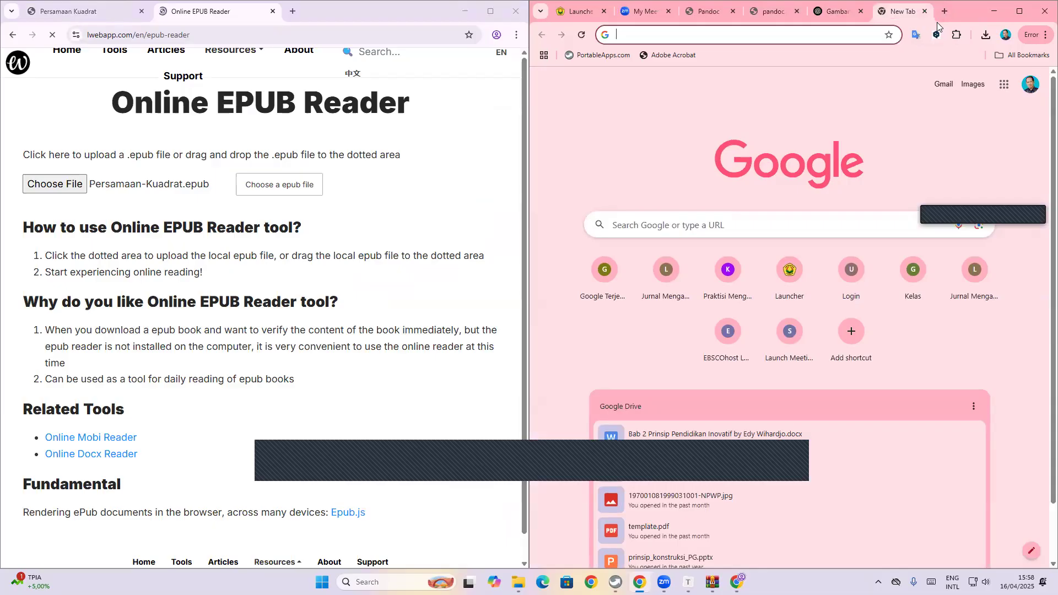
pyautogui.write('kon')
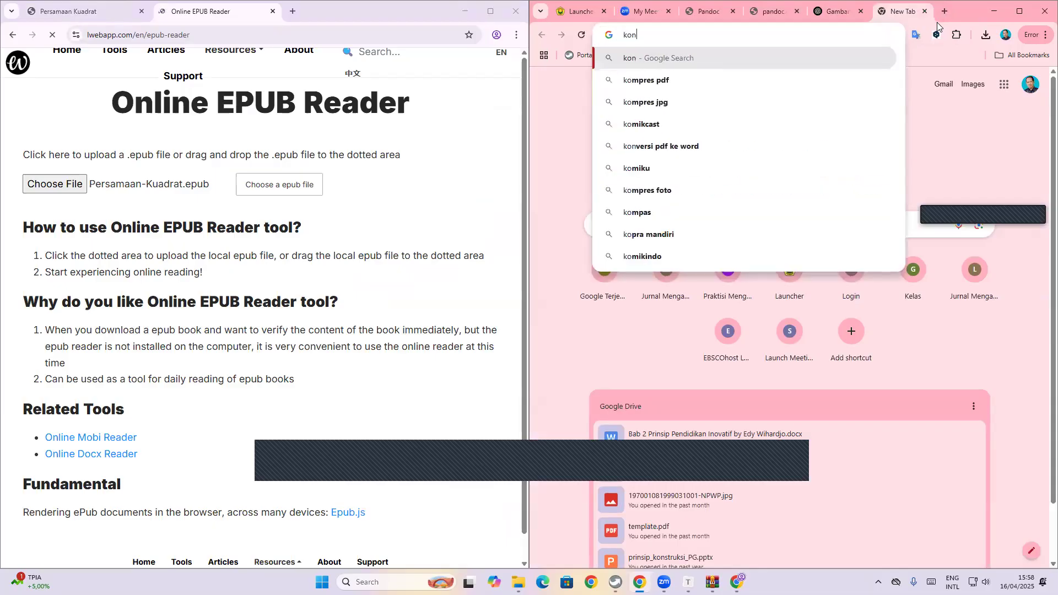
pyautogui.write('verter ')
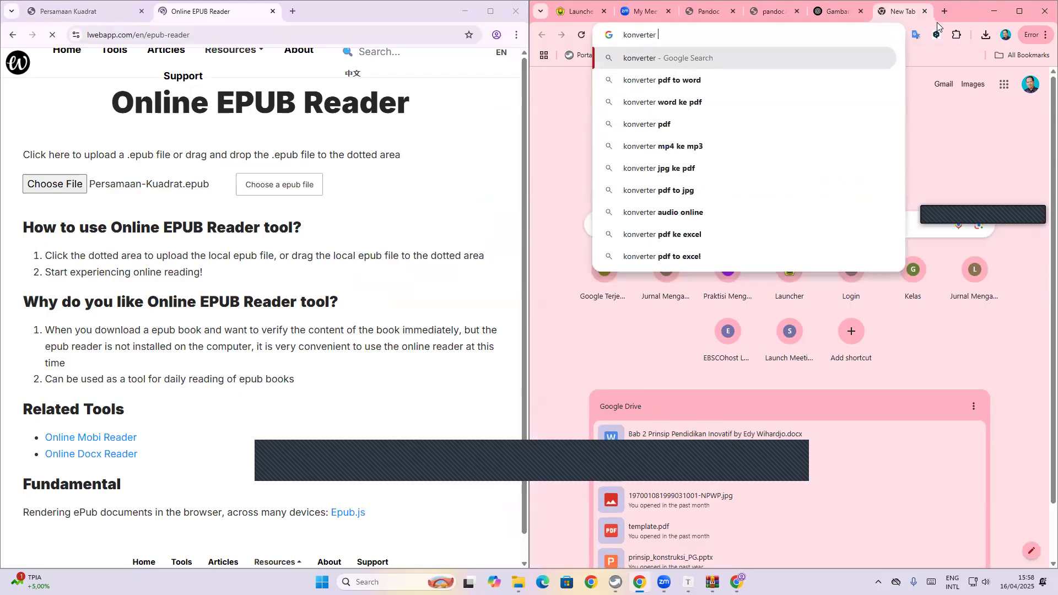
pyautogui.write('flipb')
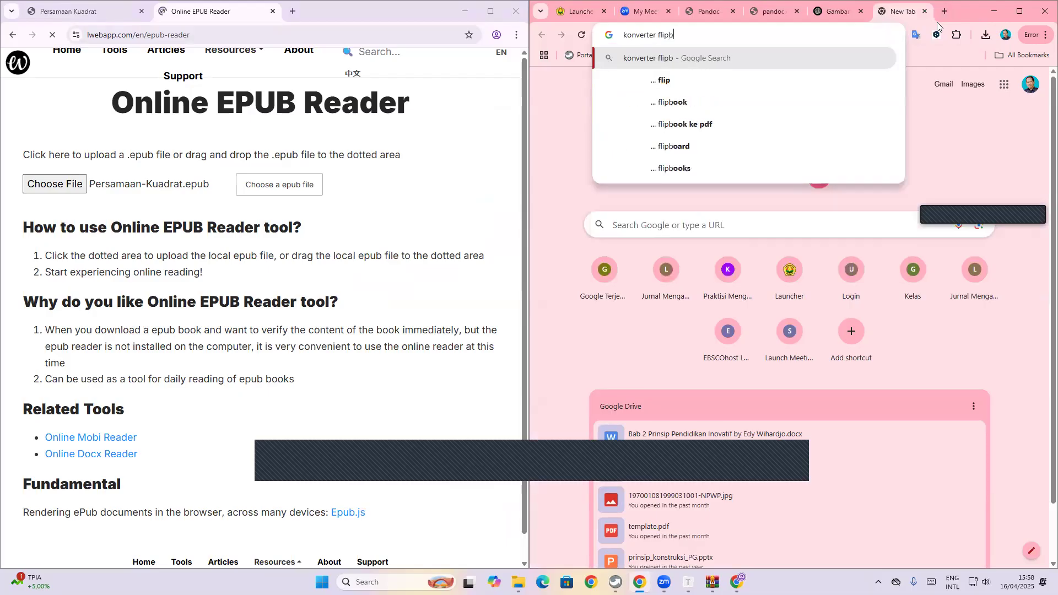
pyautogui.write('ook')
pyautogui.press('Return')
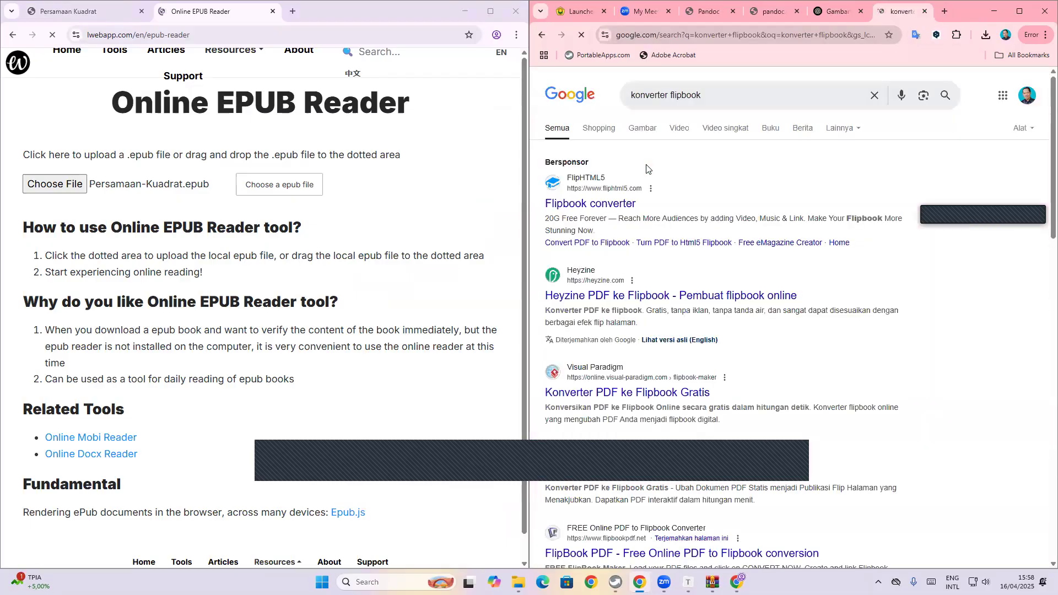
# - Open the FlipHTML5 result, look over its flipbook maker page, request the free trial, and dismiss the login dialog
pyautogui.click(613, 205)
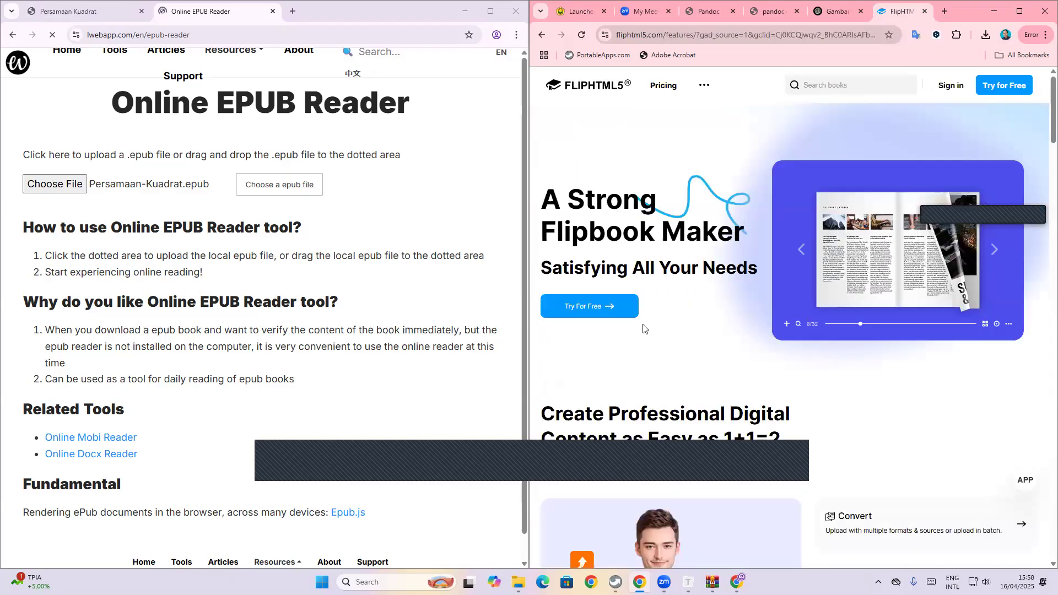
pyautogui.scroll(-3, 644, 329)
pyautogui.scroll(3, 644, 329)
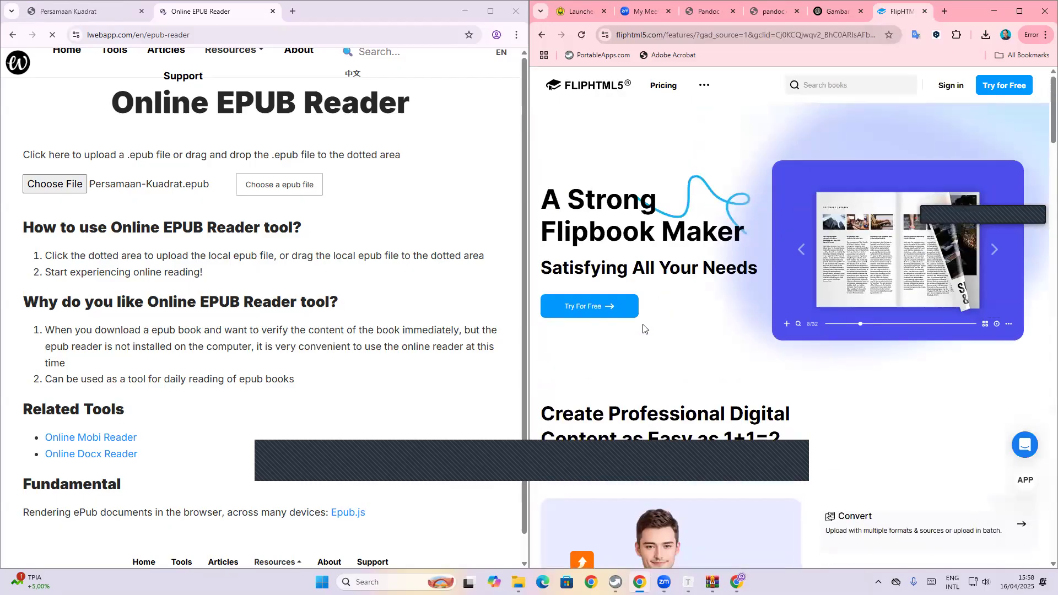
pyautogui.scroll(-3, 643, 329)
pyautogui.scroll(3, 643, 329)
pyautogui.click(614, 306)
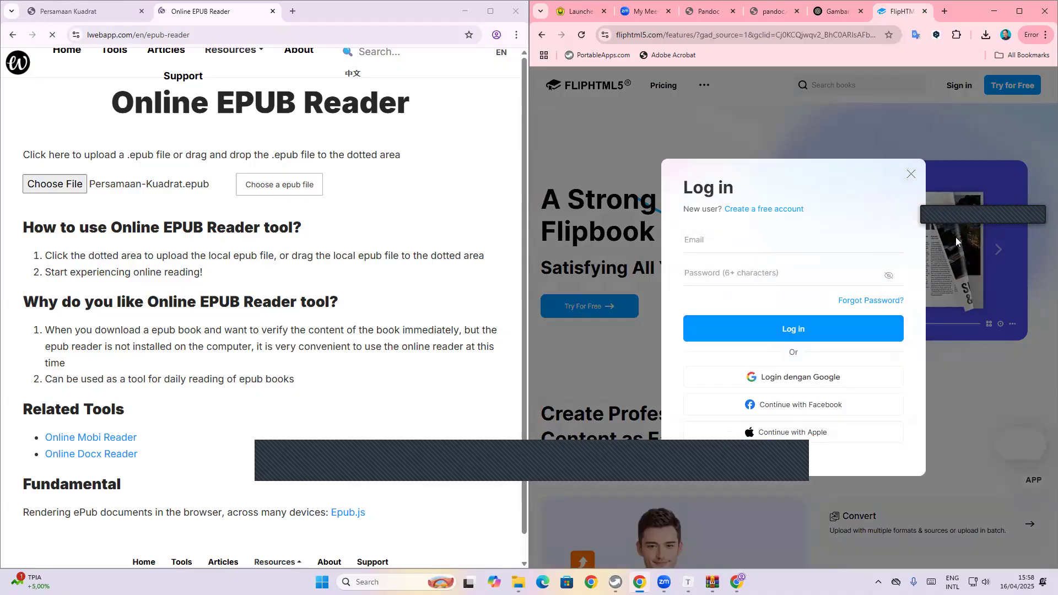
pyautogui.click(911, 174)
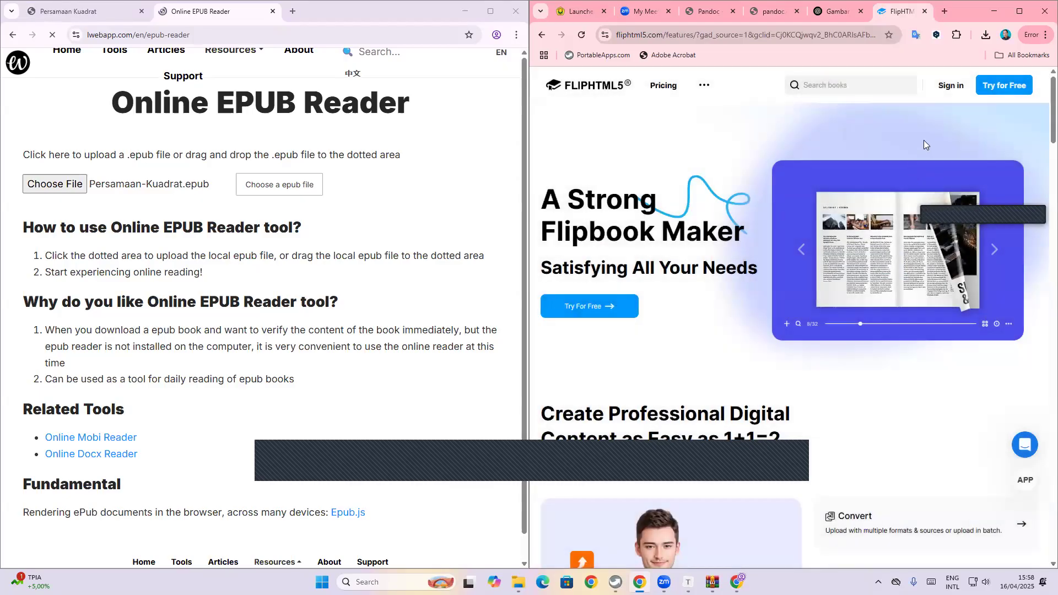
# - Search for "html5 flipbook" in a new tab of the PDF's browser window, open the FlipHTML5 result and start its free trial
pyautogui.click(292, 11)
pyautogui.click(298, 34)
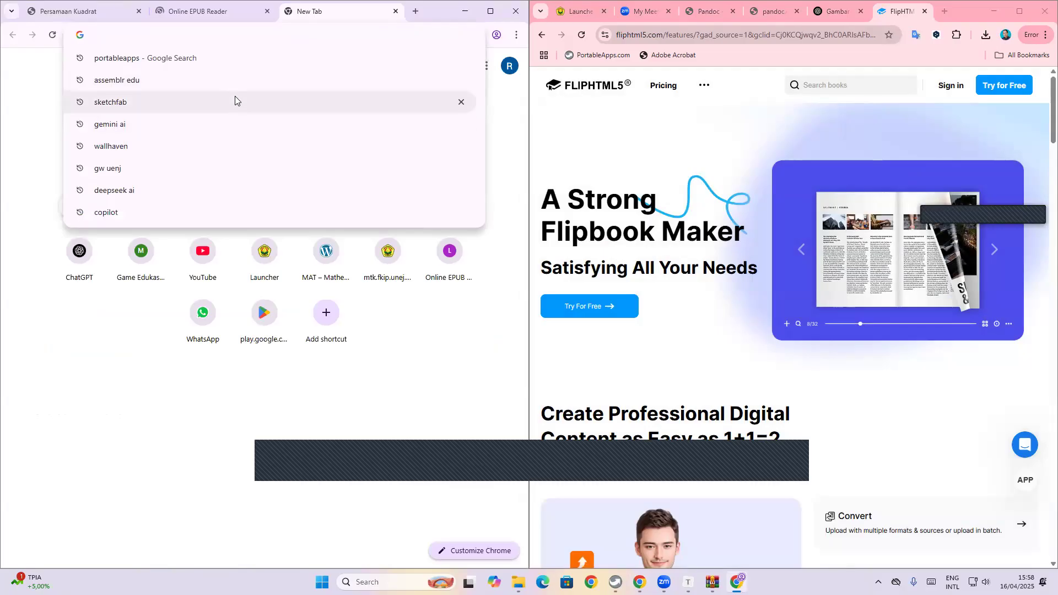
pyautogui.write('html5 flip')
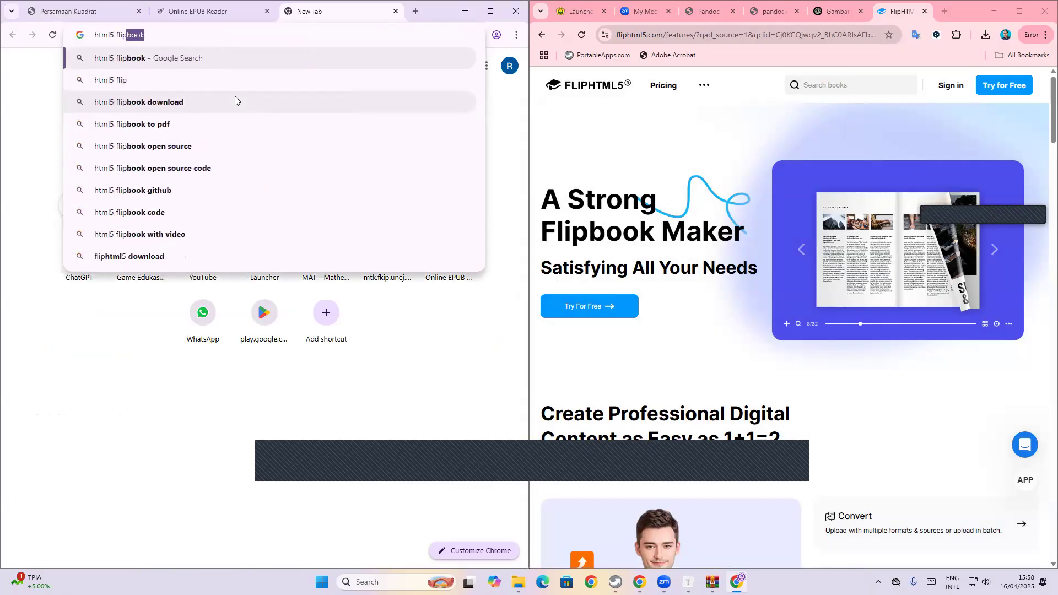
pyautogui.press('Return')
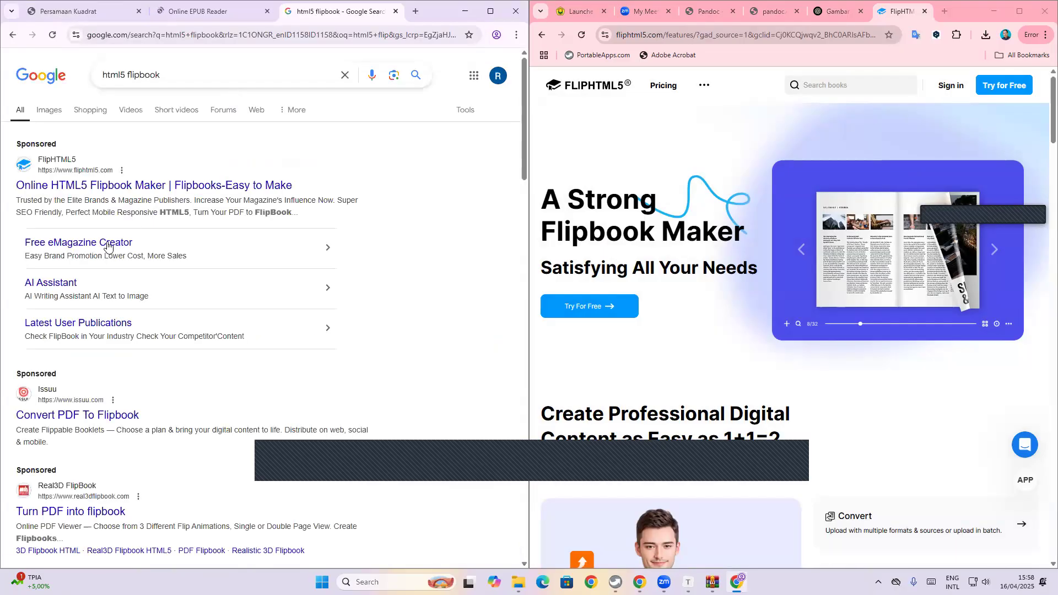
pyautogui.click(137, 189)
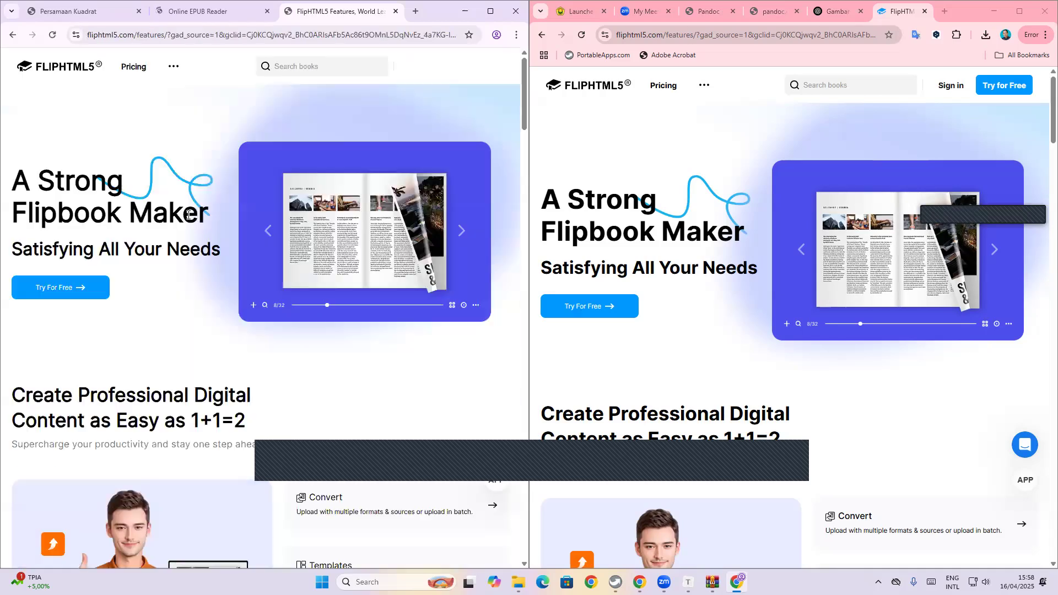
pyautogui.click(79, 287)
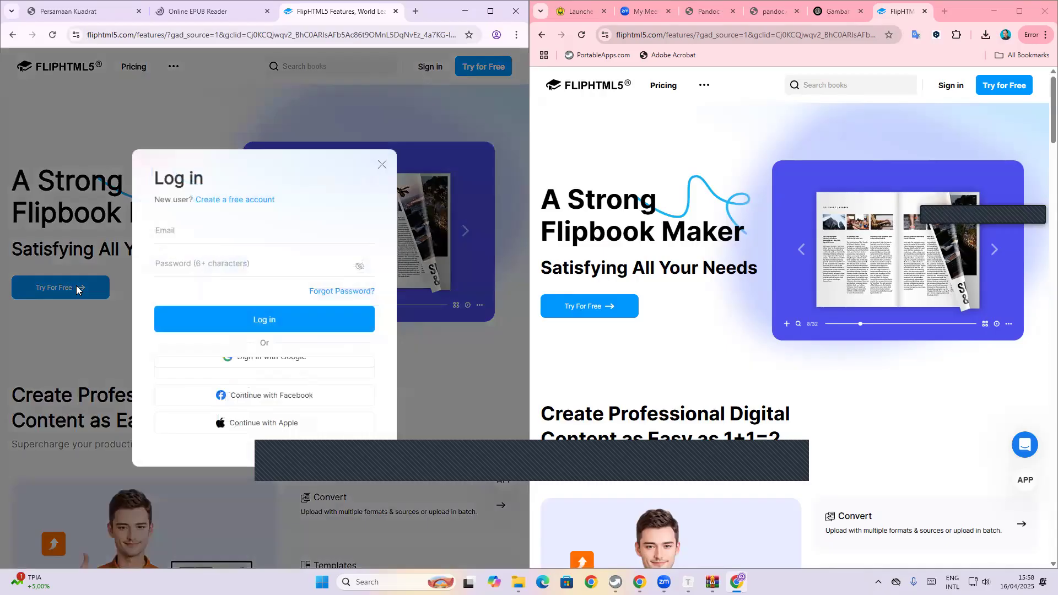
# - Try to sign in with the Google account that requires university single sign-on, and close the duplicate FlipHTML5 tab in the other window
pyautogui.click(279, 372)
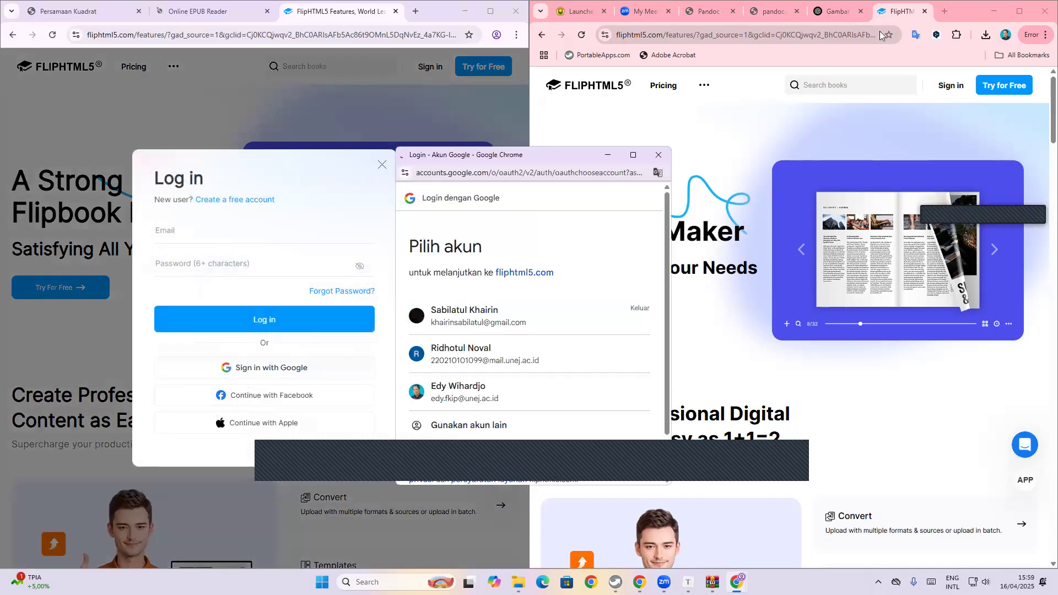
pyautogui.click(924, 11)
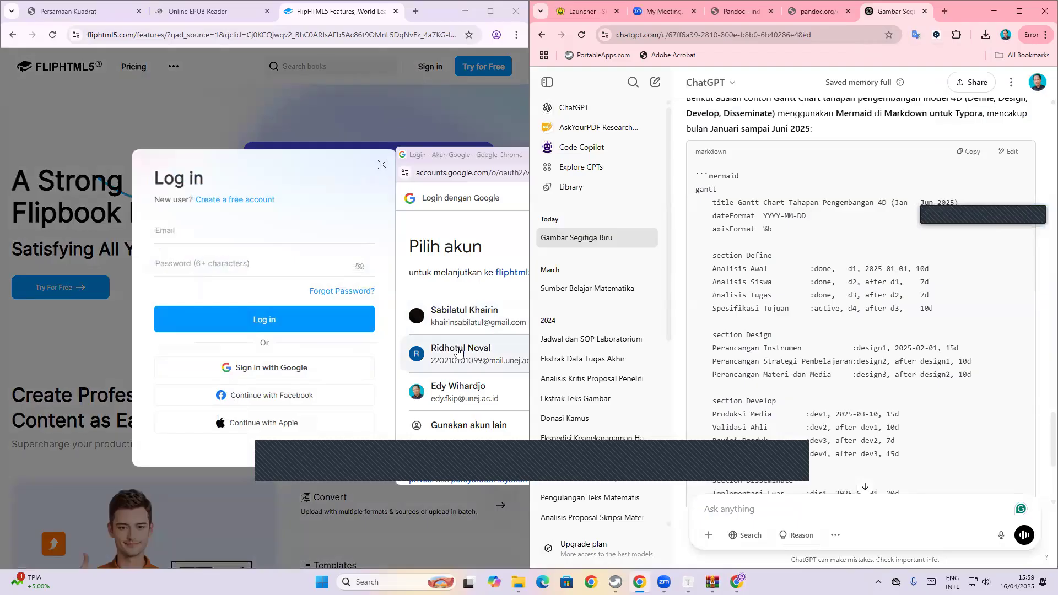
pyautogui.click(473, 390)
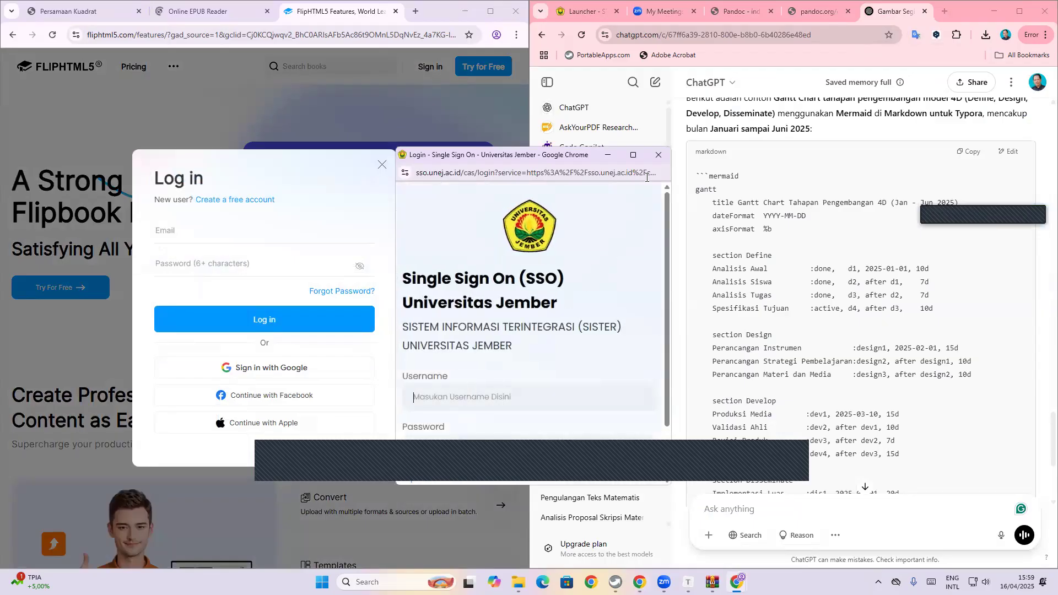
pyautogui.click(660, 159)
# - Sign in to FlipHTML5 with the student Google account and approve sharing the profile
pyautogui.click(286, 378)
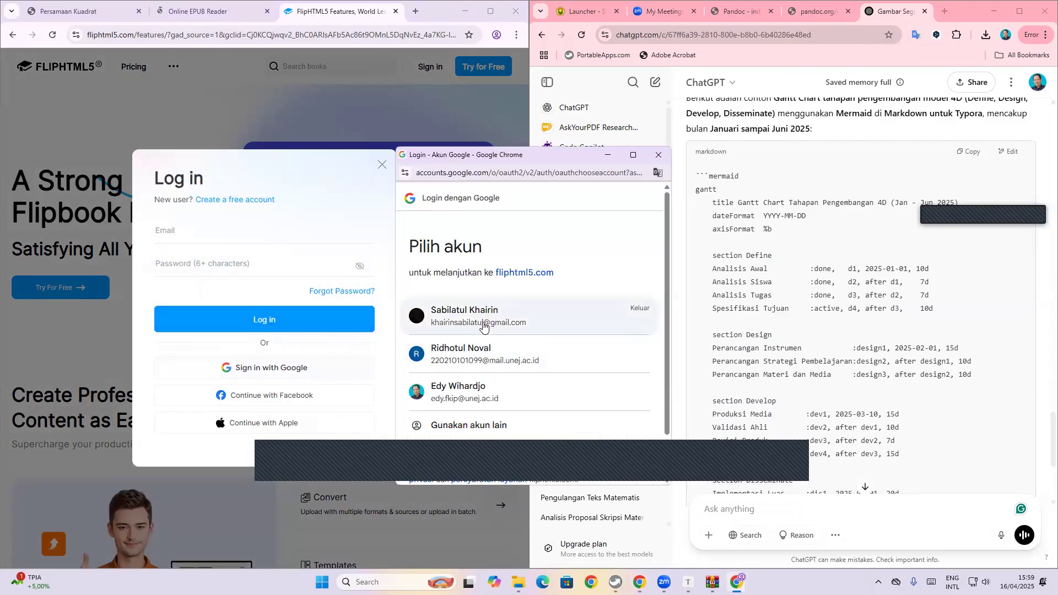
pyautogui.click(485, 355)
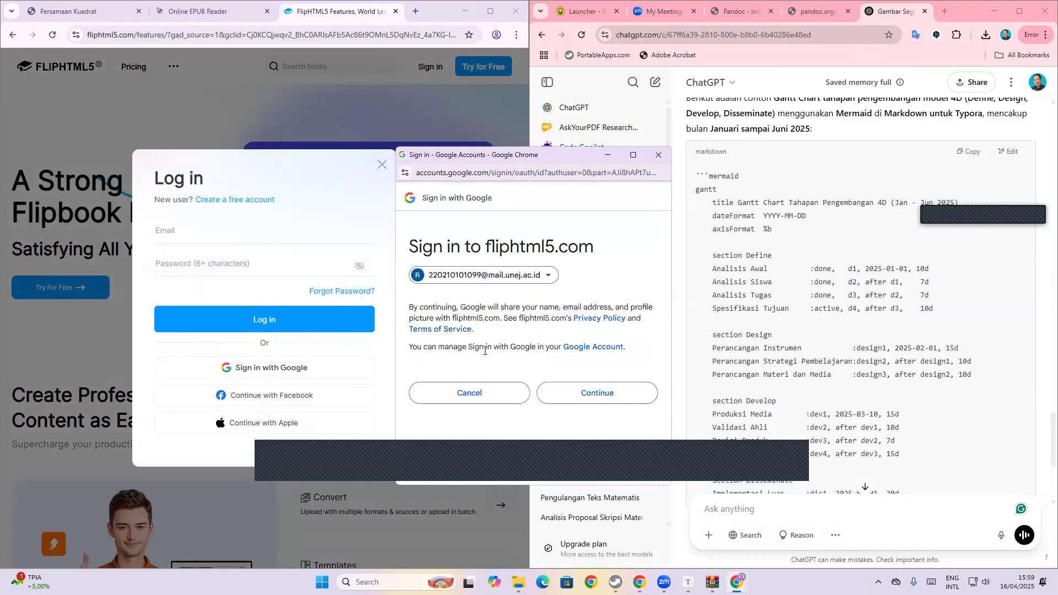
pyautogui.click(607, 399)
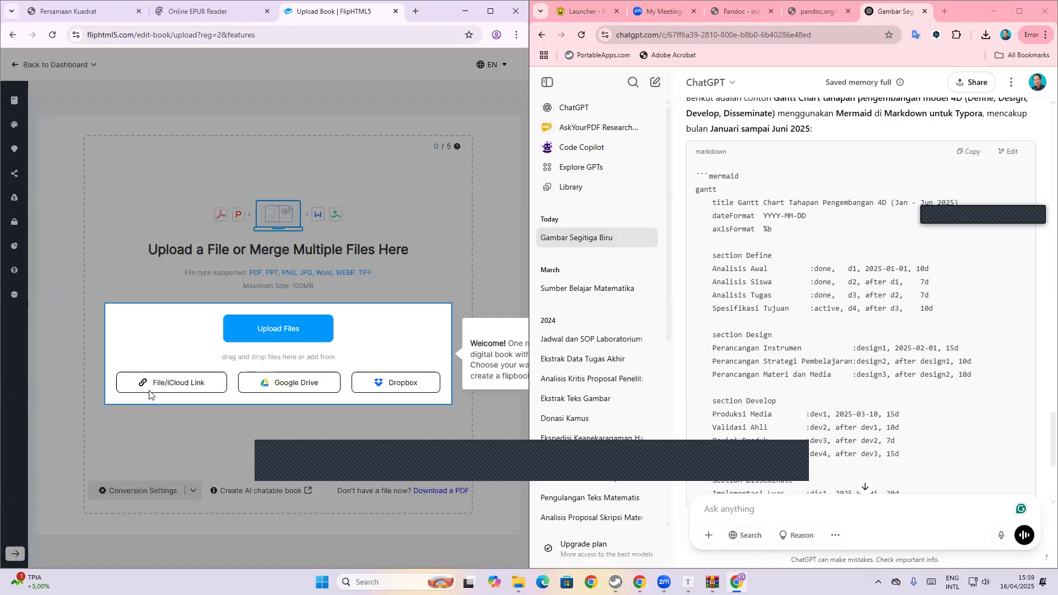
# - Upload the Persamaan-Kuadrat PDF from Documents to create a flipbook, and close the introductory tour of the editor
pyautogui.click(270, 332)
pyautogui.click(270, 332)
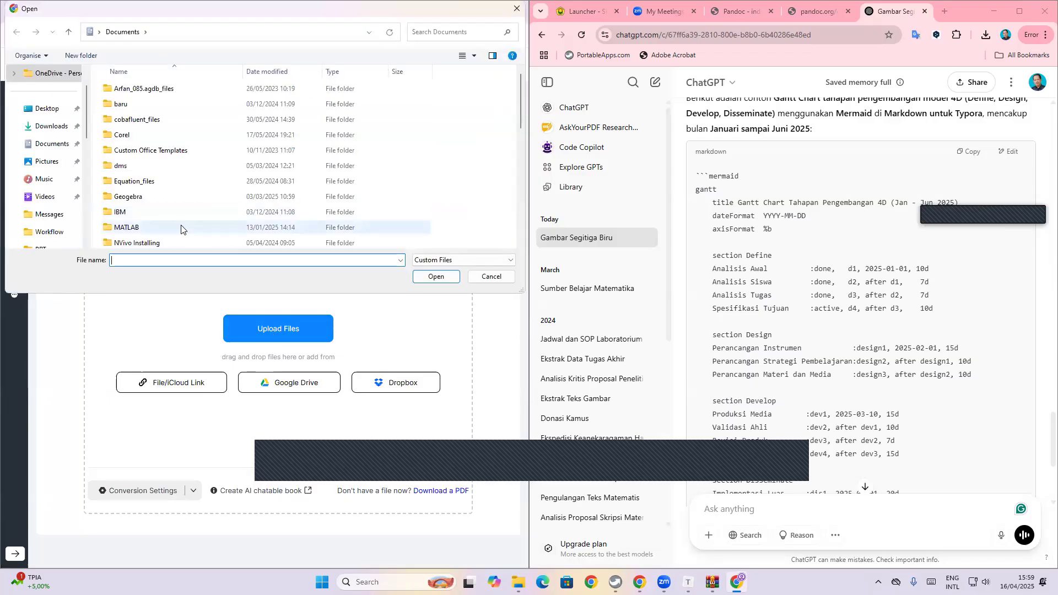
pyautogui.scroll(-4, 174, 226)
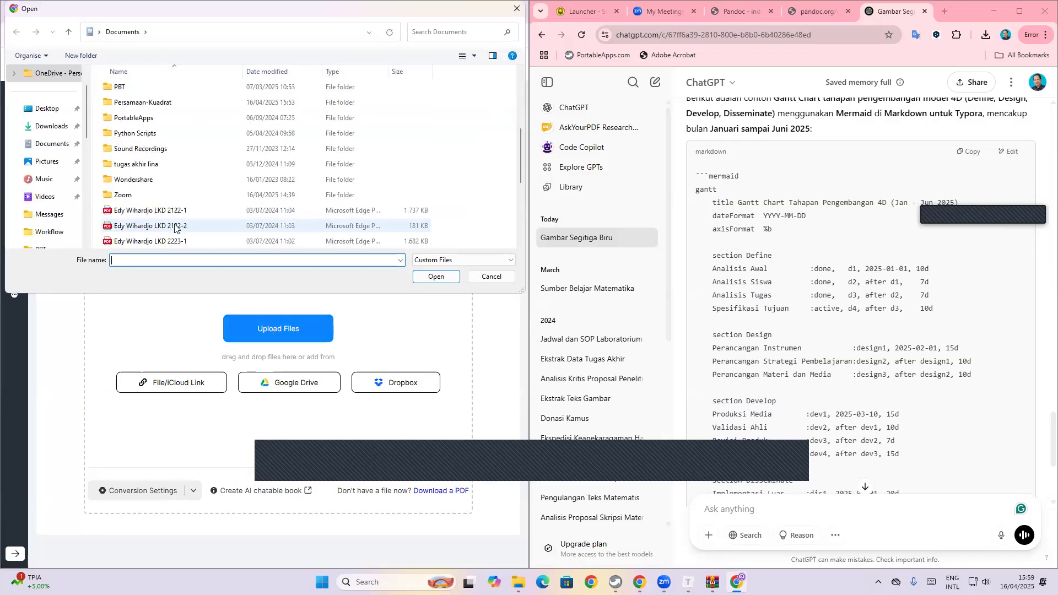
pyautogui.scroll(-4, 174, 226)
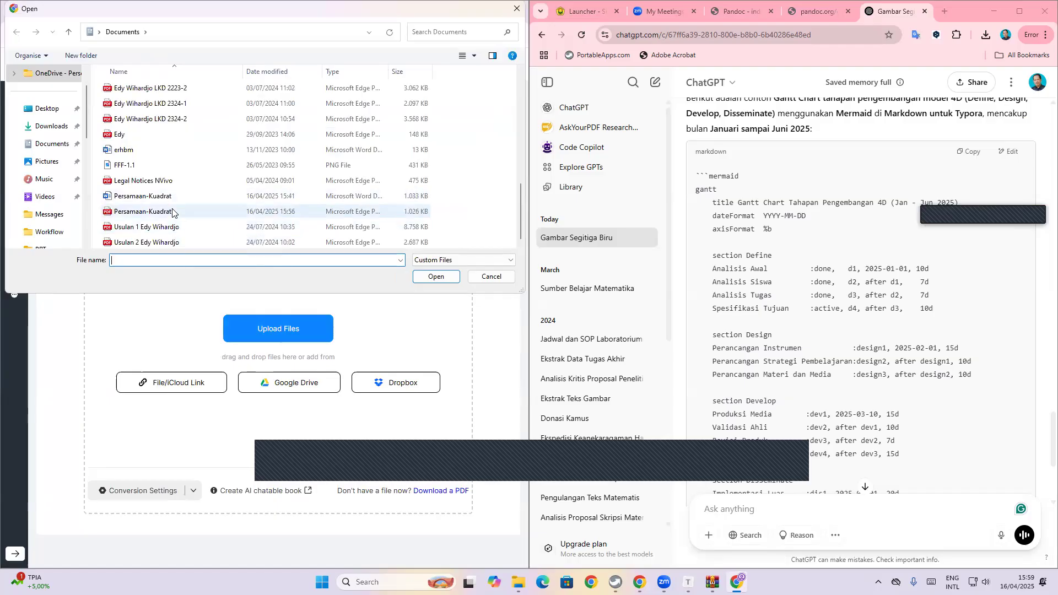
pyautogui.click(171, 210)
pyautogui.click(436, 276)
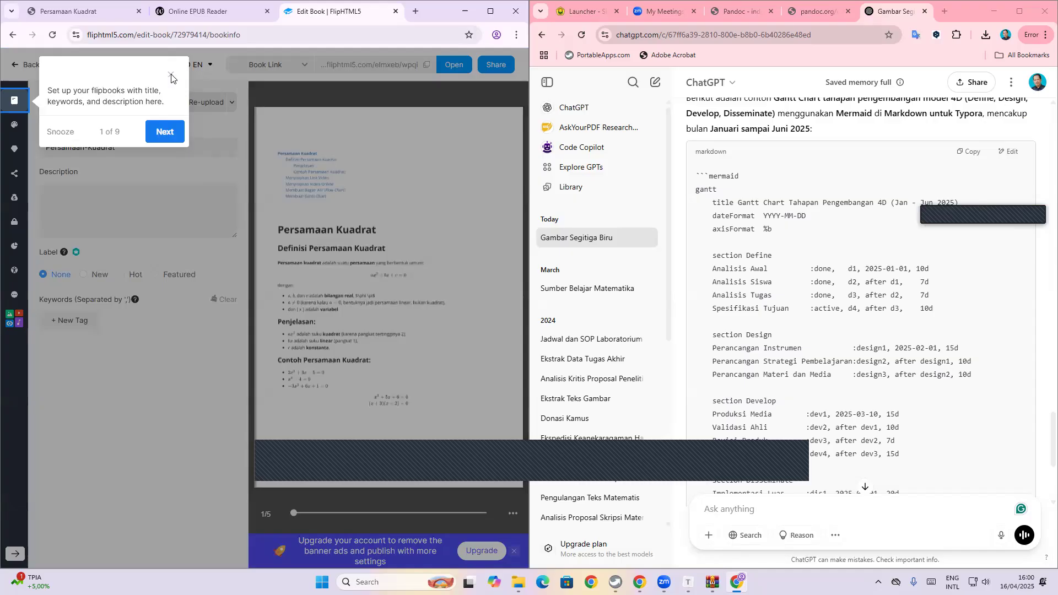
pyautogui.click(171, 77)
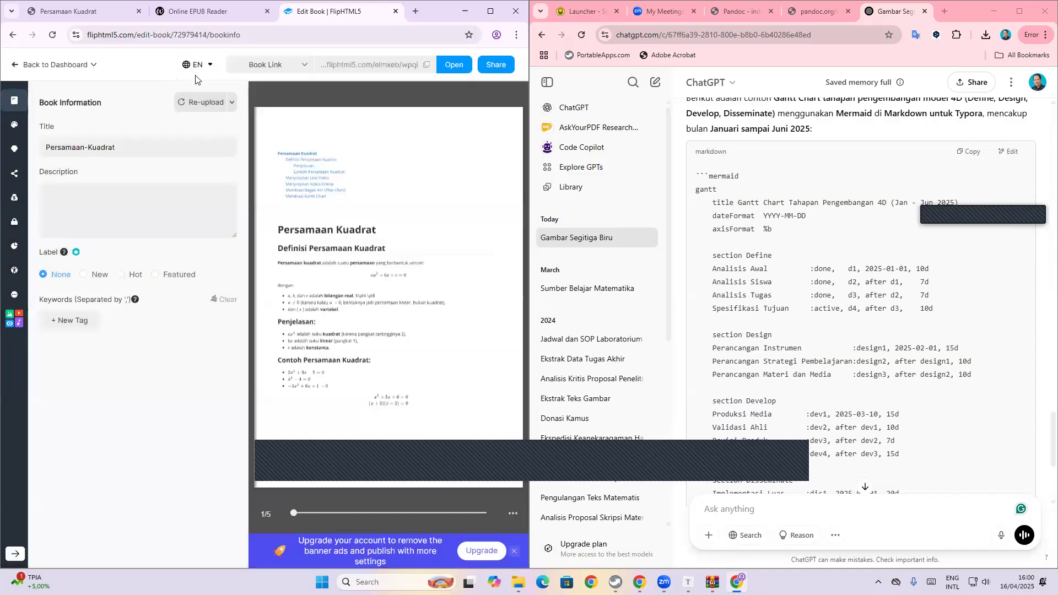
# - Maximize the flipbook editor window and page through the Persamaan-Kuadrat flipbook to its last page
pyautogui.click(490, 11)
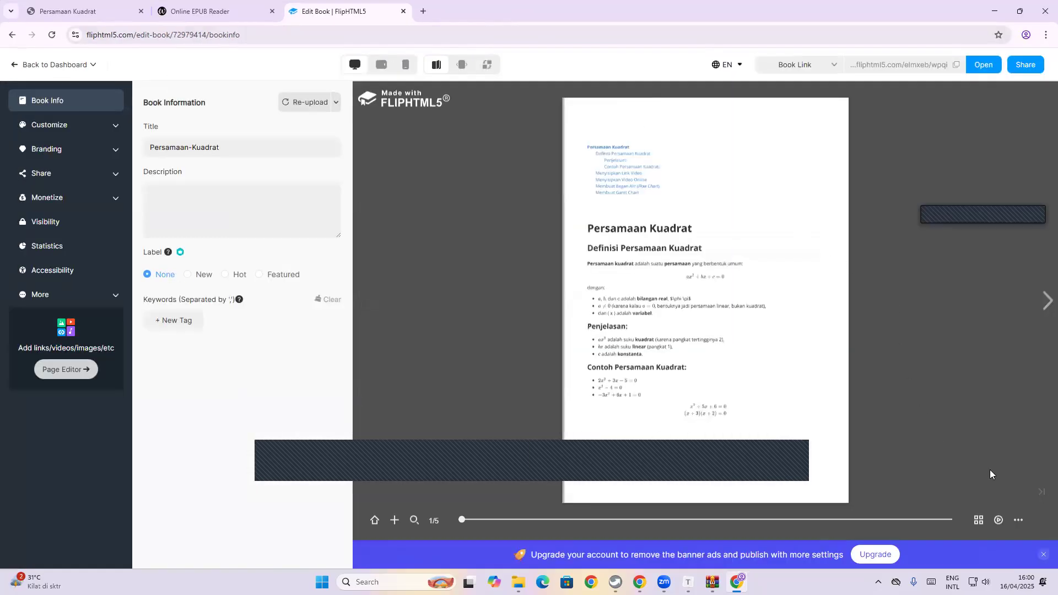
pyautogui.click(1046, 300)
pyautogui.moveTo(988, 487); pyautogui.dragTo(546, 444)
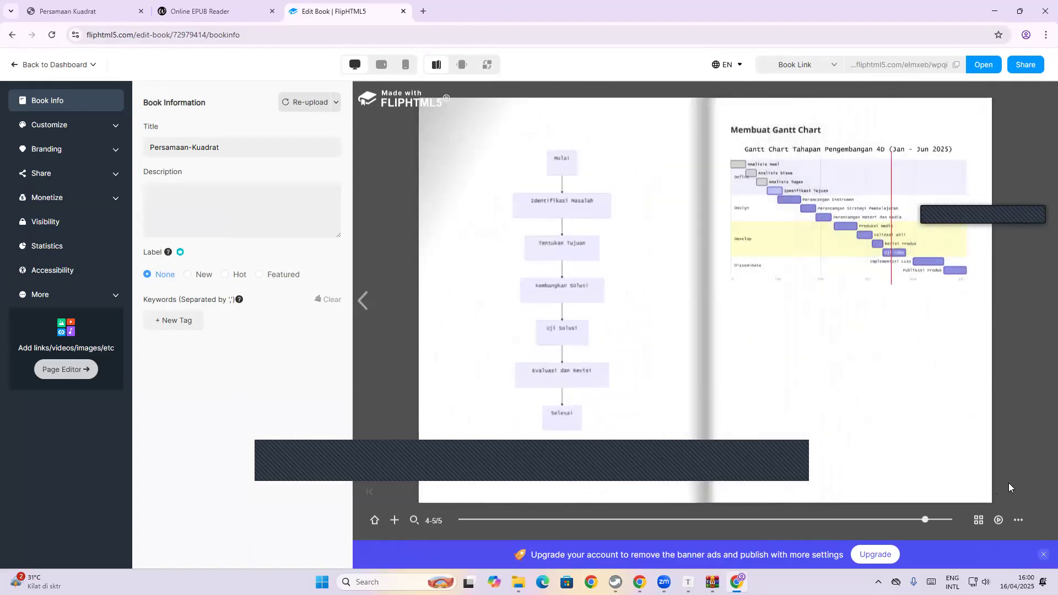
pyautogui.moveTo(814, 412); pyautogui.dragTo(513, 465)
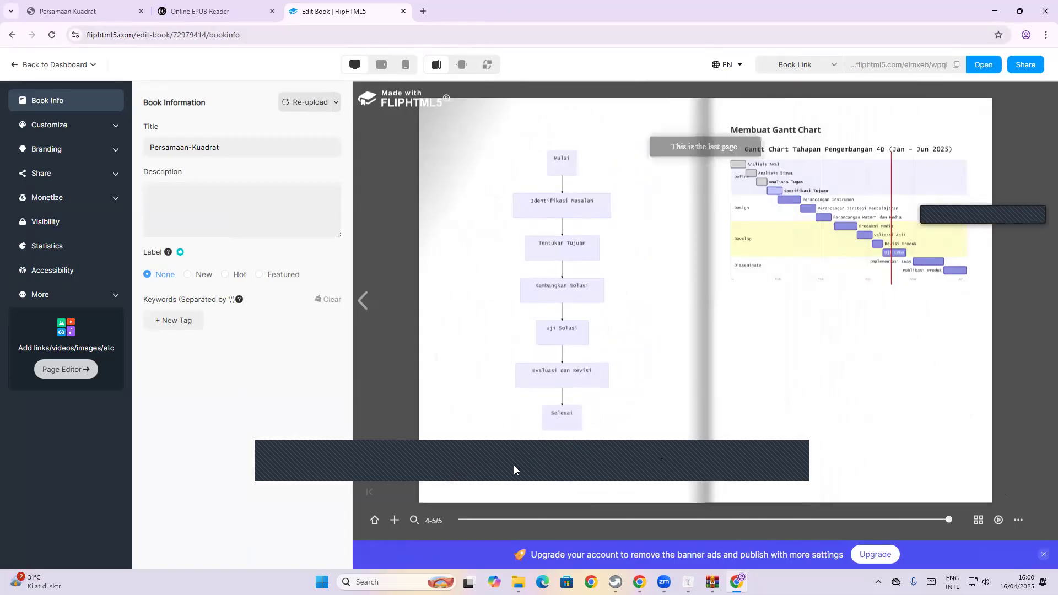
# - Page the flipbook back to its first page and copy its QR code image from the sharing options
pyautogui.moveTo(420, 478); pyautogui.dragTo(980, 447)
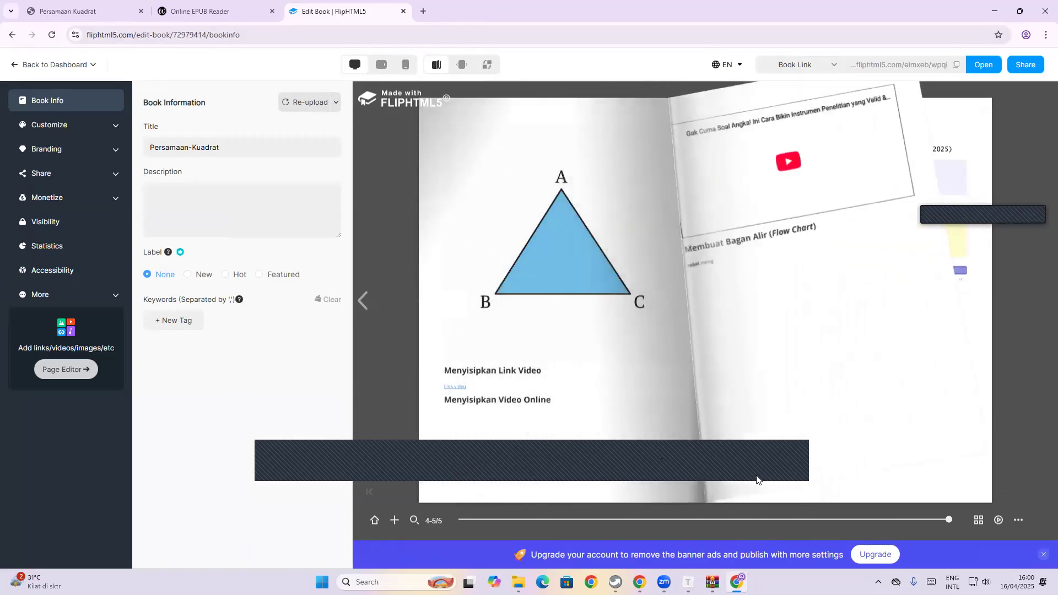
pyautogui.moveTo(430, 494); pyautogui.dragTo(954, 467)
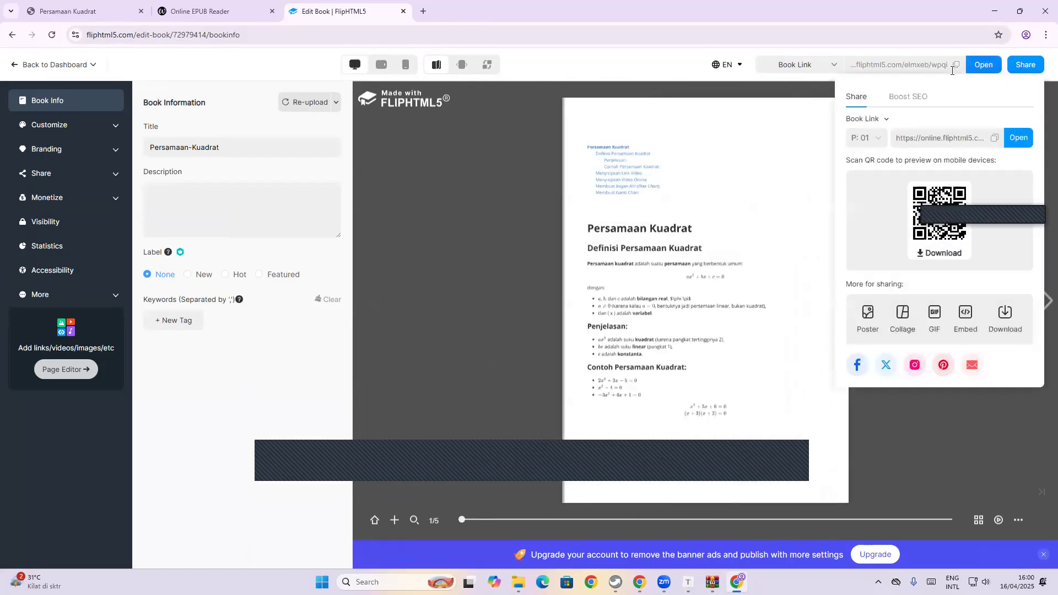
pyautogui.moveTo(1023, 65)
pyautogui.rightClick(952, 222)
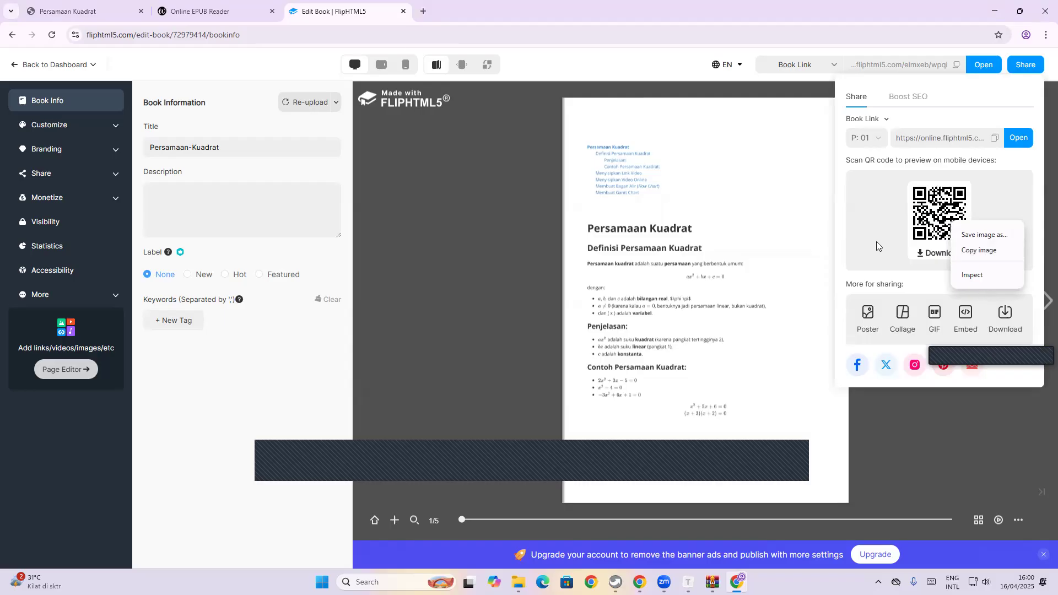
pyautogui.click(986, 250)
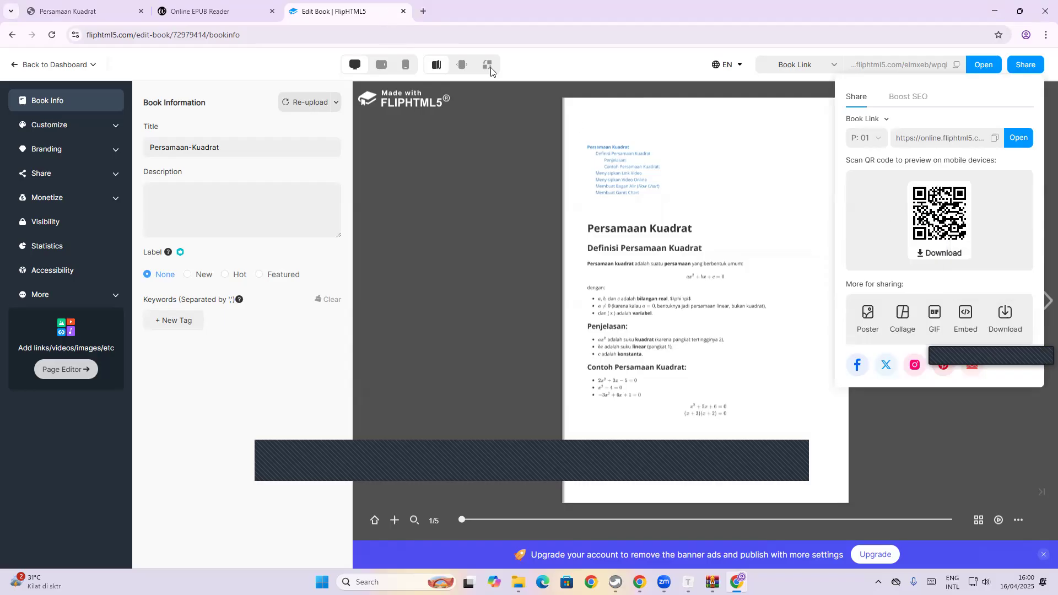
# - View the copied QR code image in a new browser tab, close that tab, and review the flipbook's sharing options again
pyautogui.click(423, 11)
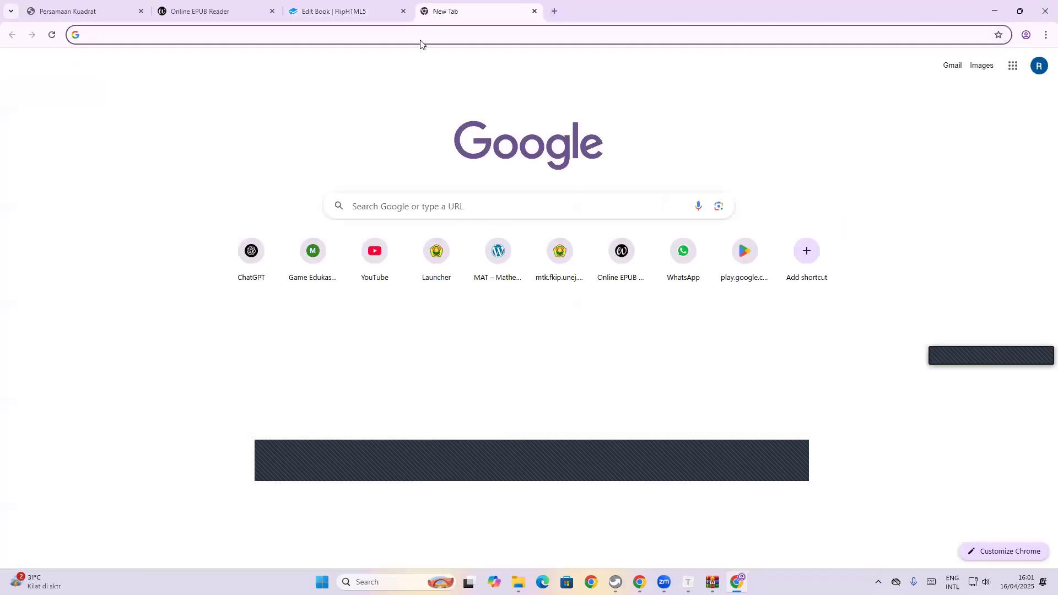
pyautogui.rightClick(421, 40)
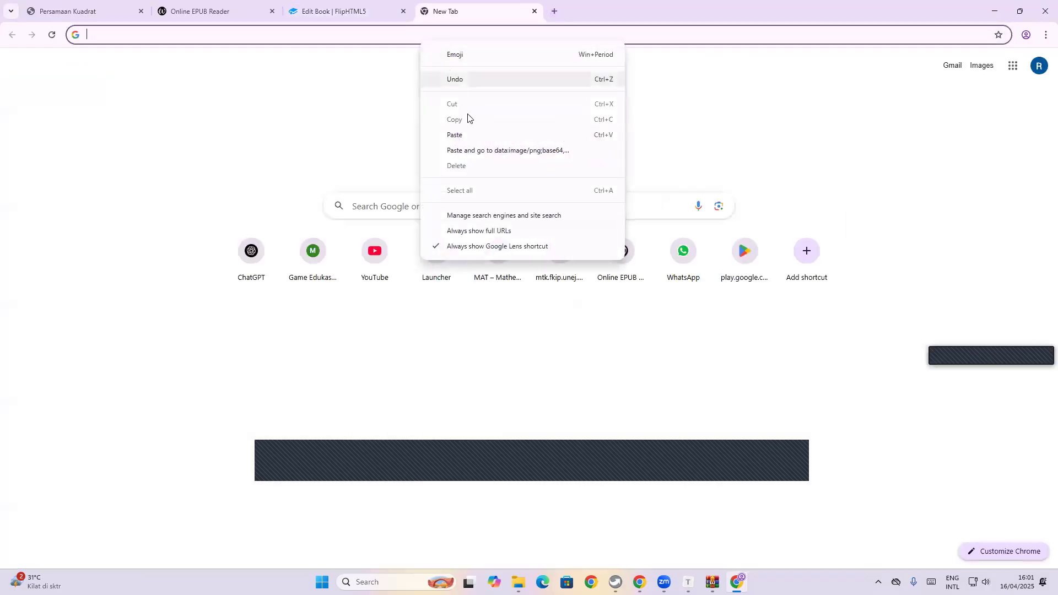
pyautogui.click(489, 150)
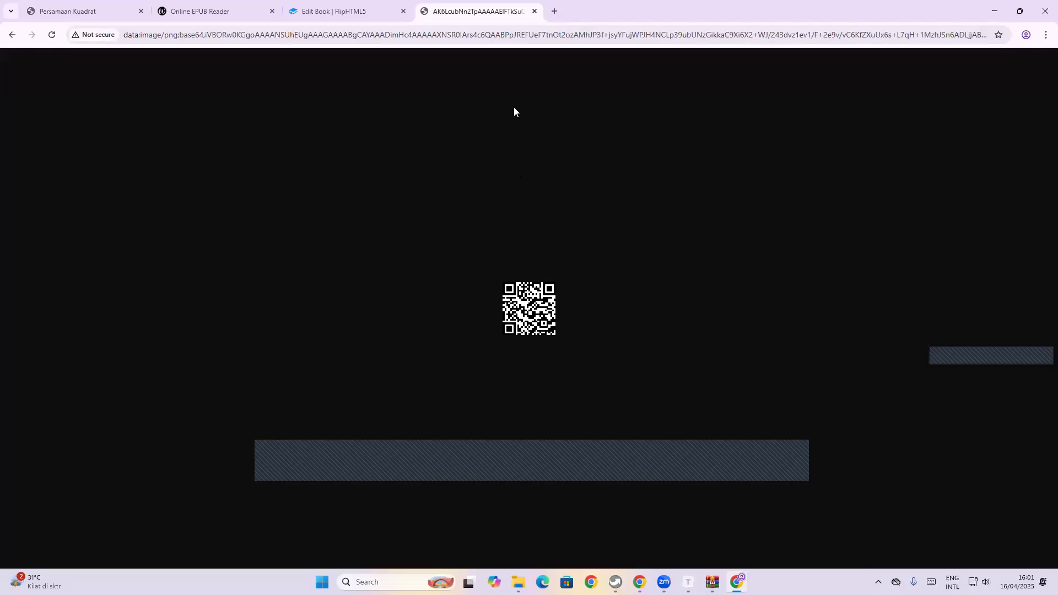
pyautogui.click(534, 11)
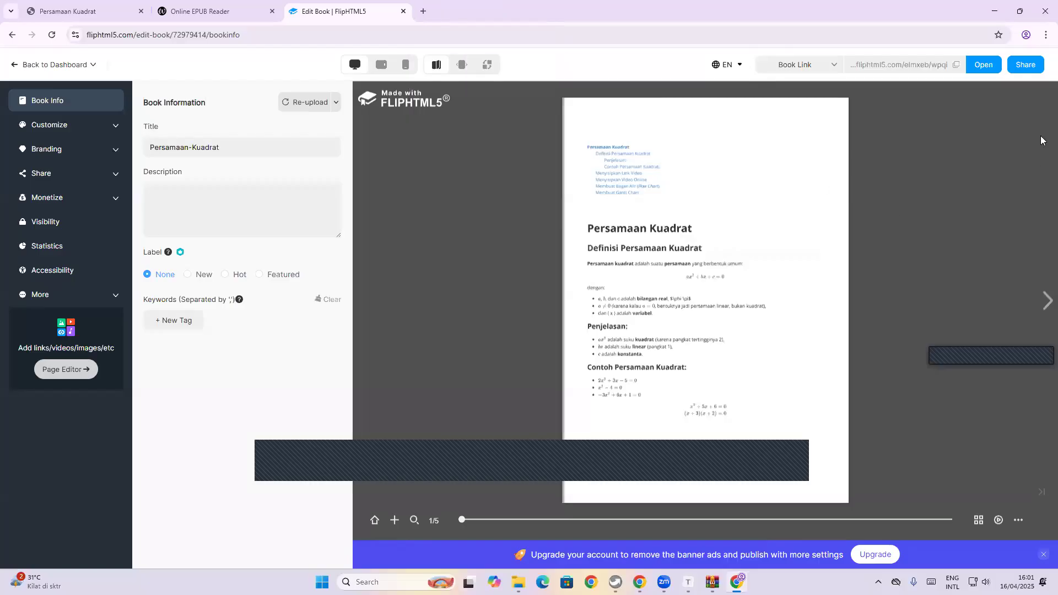
pyautogui.click(1024, 65)
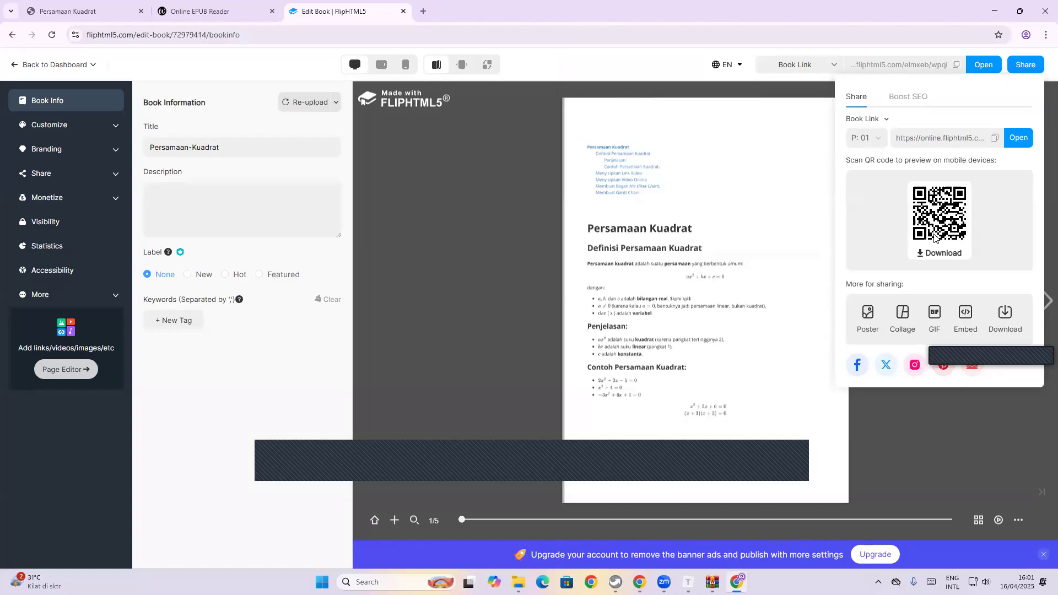
pyautogui.click(769, 452)
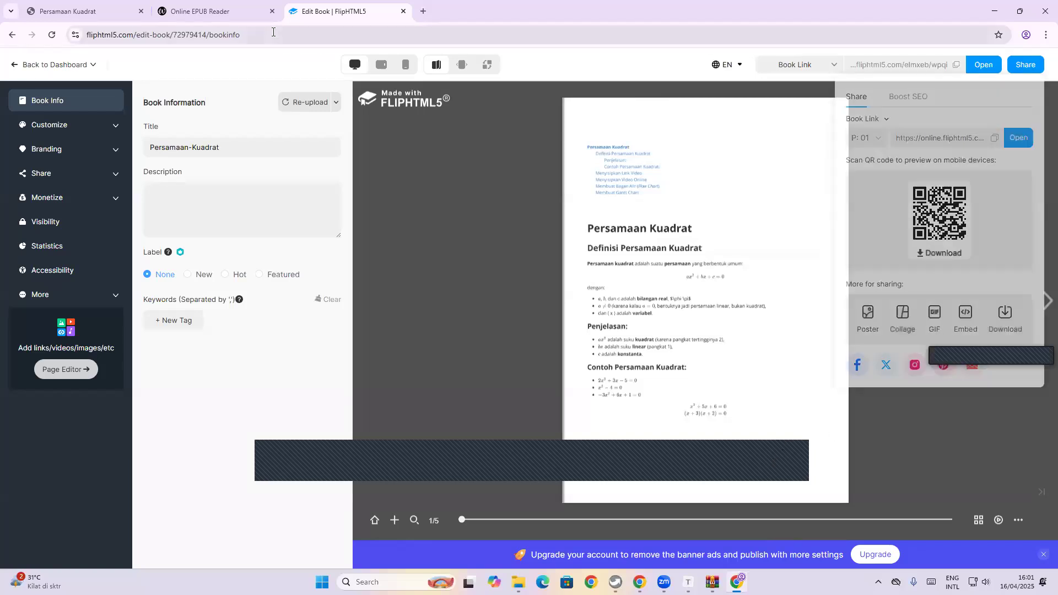
# - Reload the Online EPUB Reader page and load Persamaan-Kuadrat.epub from the Documents folder
pyautogui.click(223, 13)
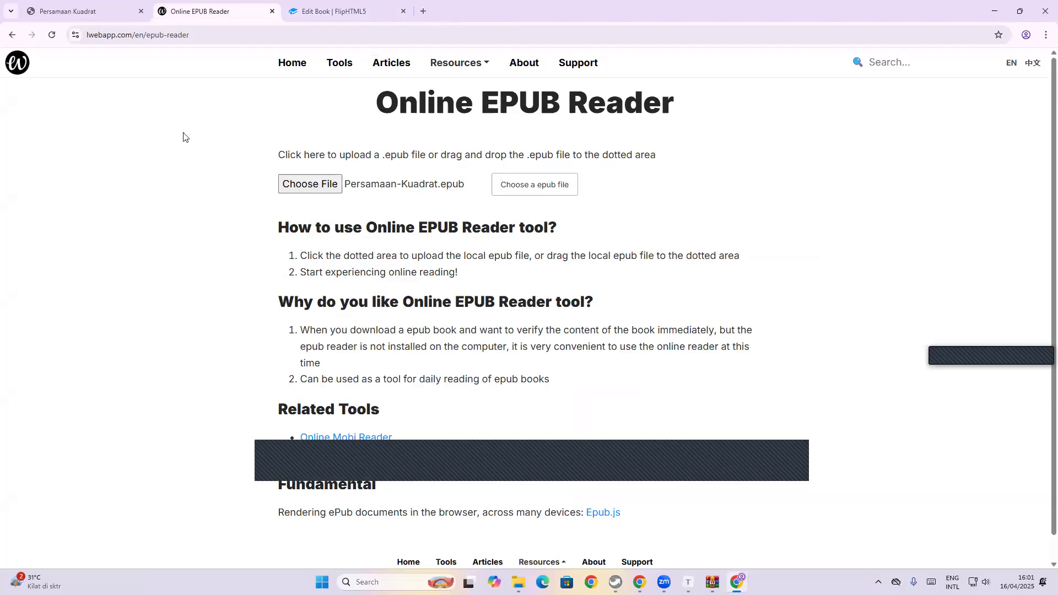
pyautogui.click(52, 35)
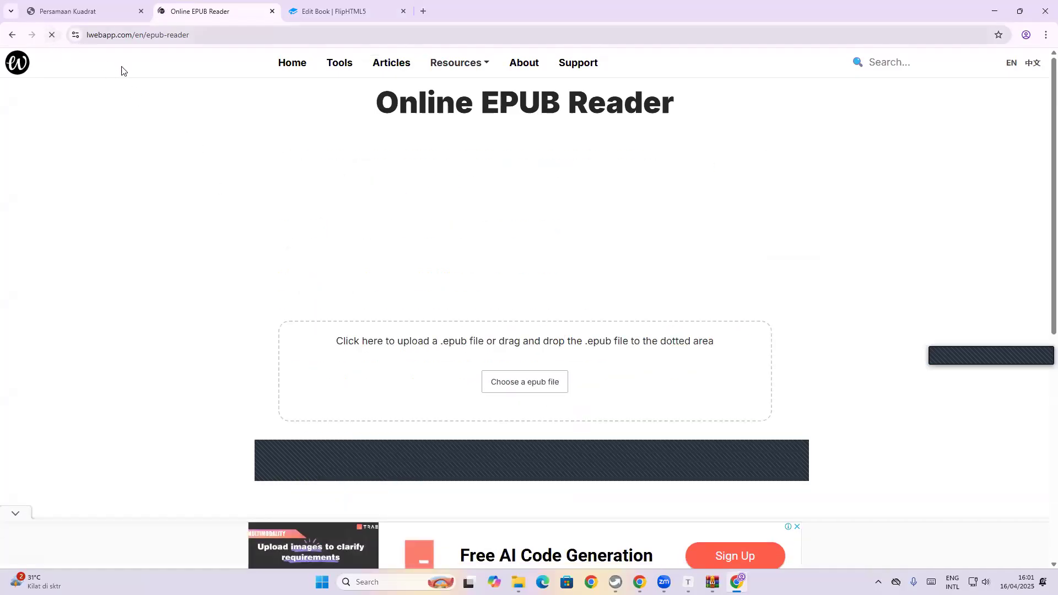
pyautogui.click(532, 390)
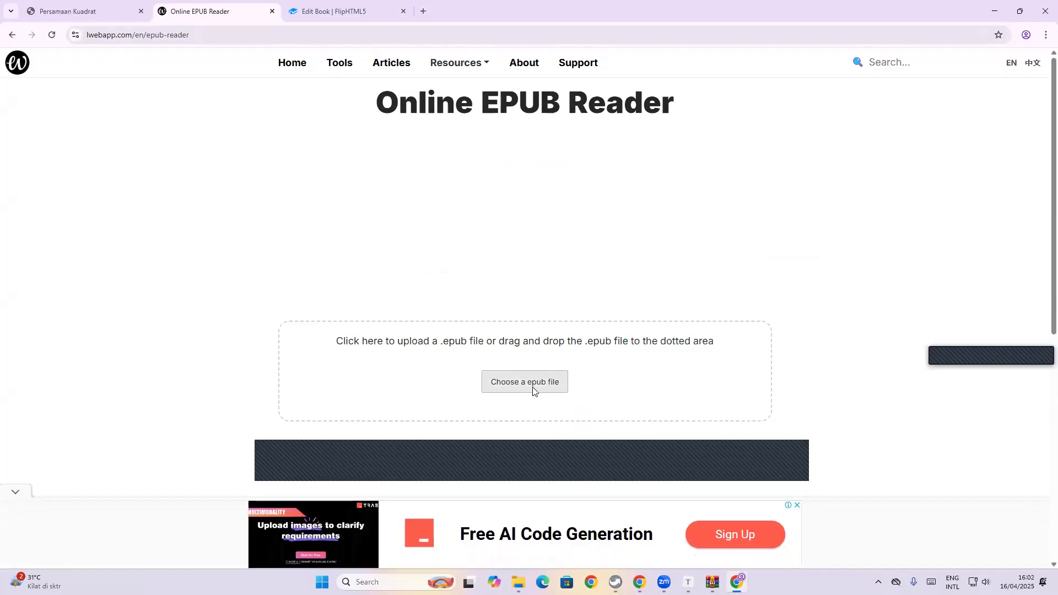
pyautogui.scroll(-3, 252, 231)
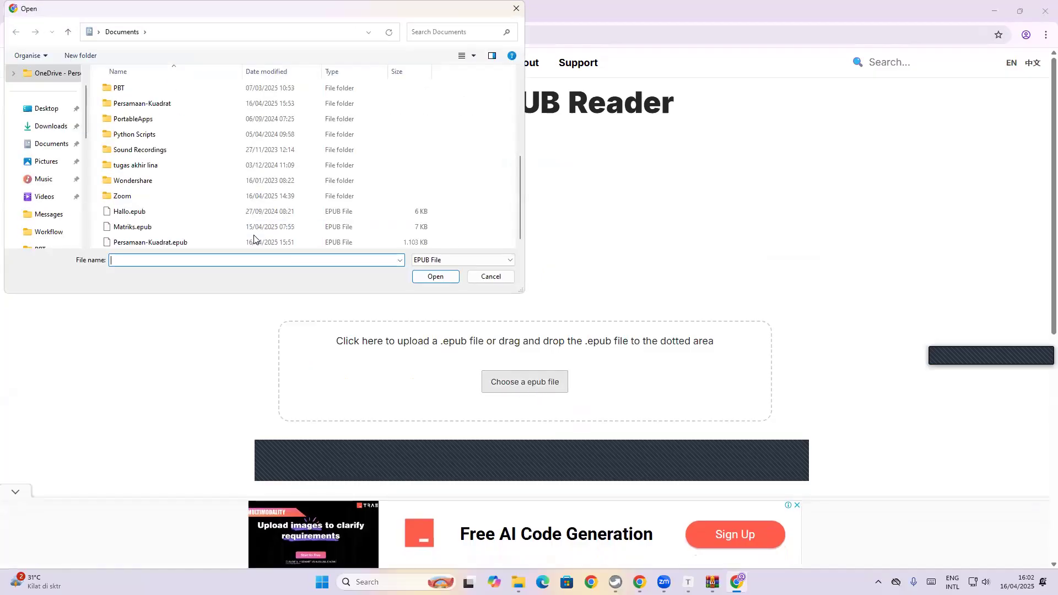
pyautogui.click(232, 243)
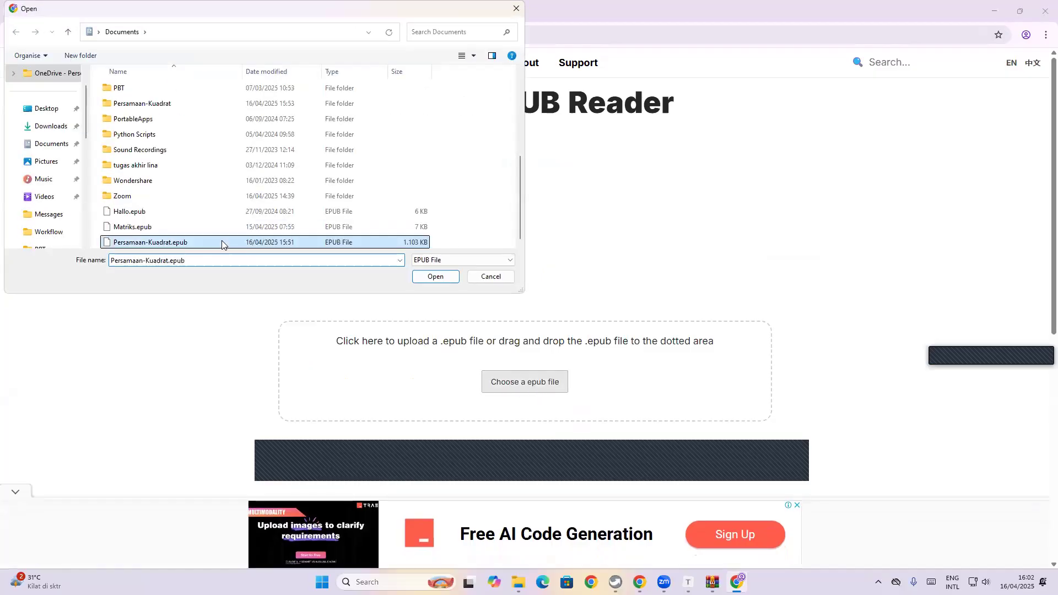
pyautogui.click(434, 277)
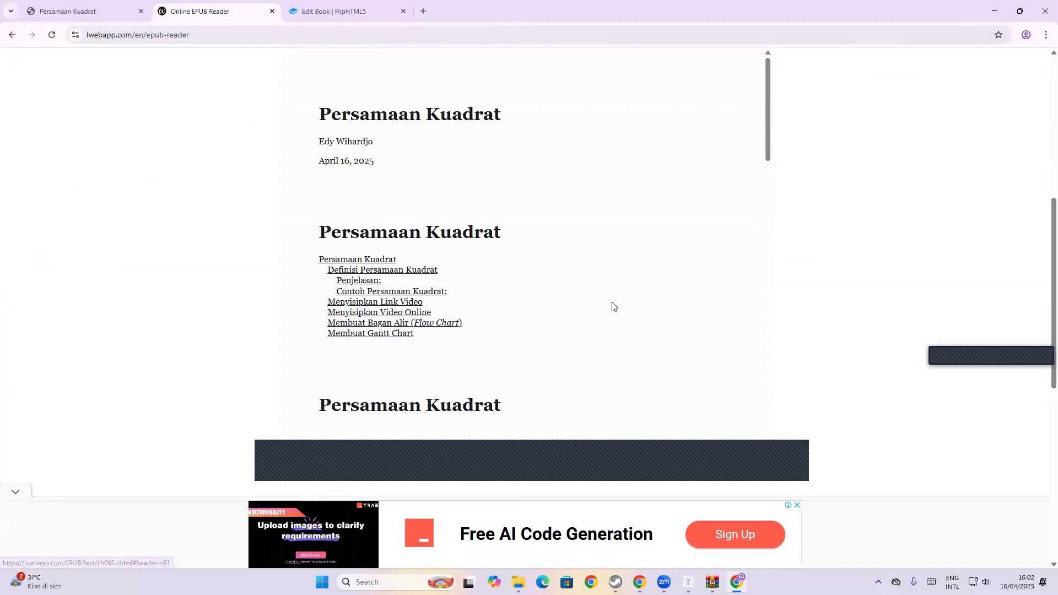
# - Read through the loaded EPUB from the table of contents to the flow chart section and dismiss the advertisements
pyautogui.scroll(-4, 614, 305)
pyautogui.scroll(-4, 615, 305)
pyautogui.scroll(2, 758, 231)
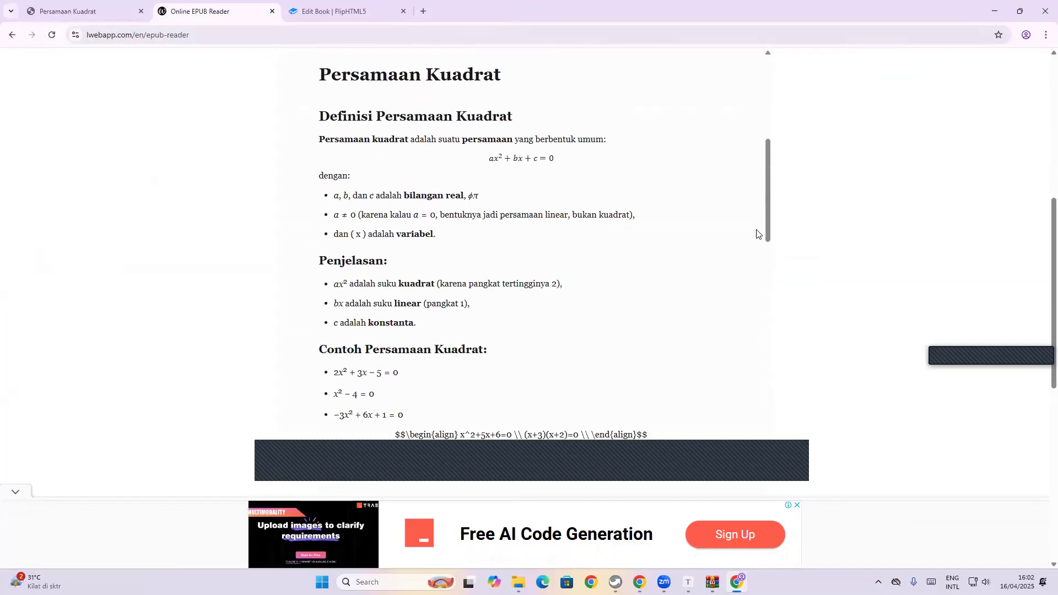
pyautogui.scroll(-8, 749, 263)
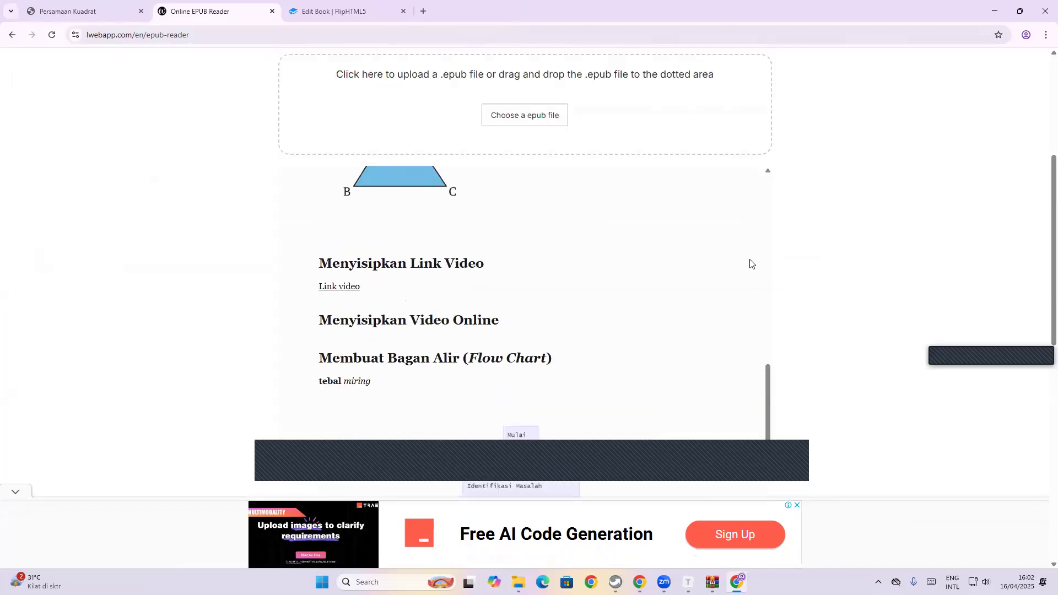
pyautogui.click(797, 504)
pyautogui.moveTo(766, 427); pyautogui.dragTo(791, 298)
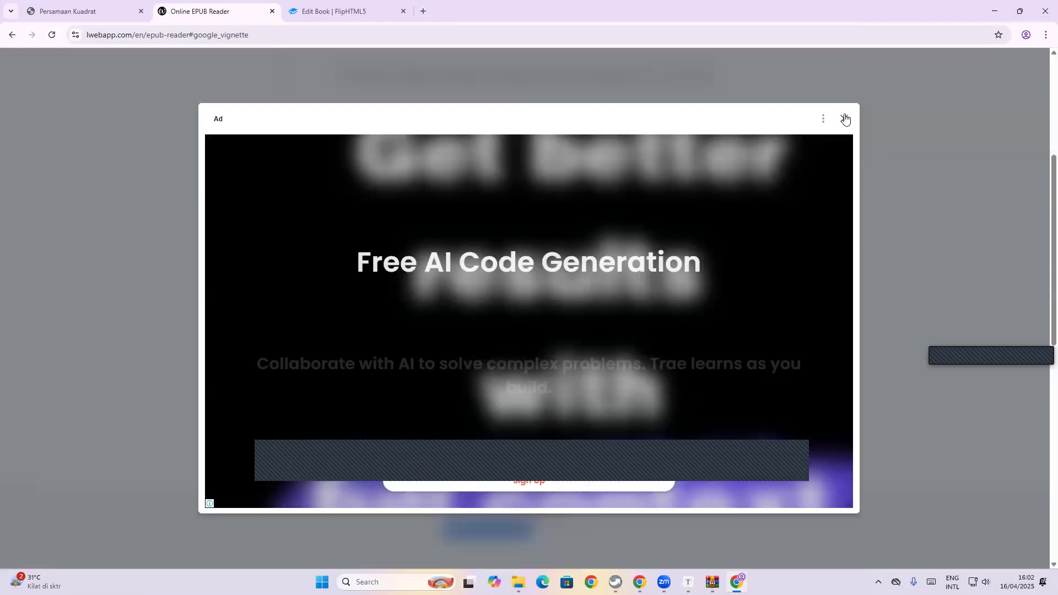
pyautogui.click(844, 119)
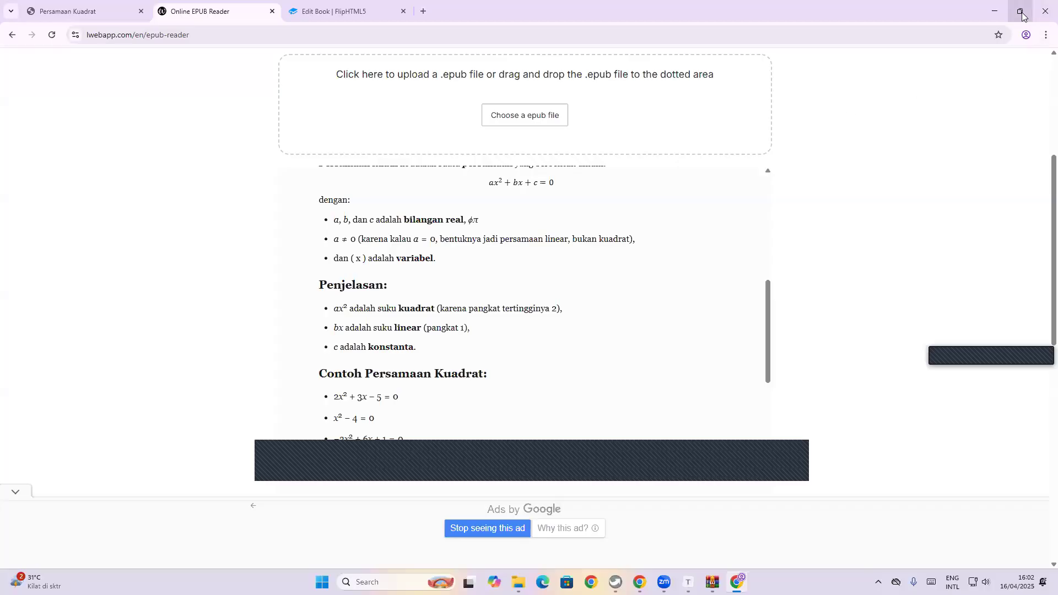
# - Snap the EPUB reader window to the left half of the screen and examine how the equations and triangle image reflow
pyautogui.moveTo(1022, 16)
pyautogui.click(889, 76)
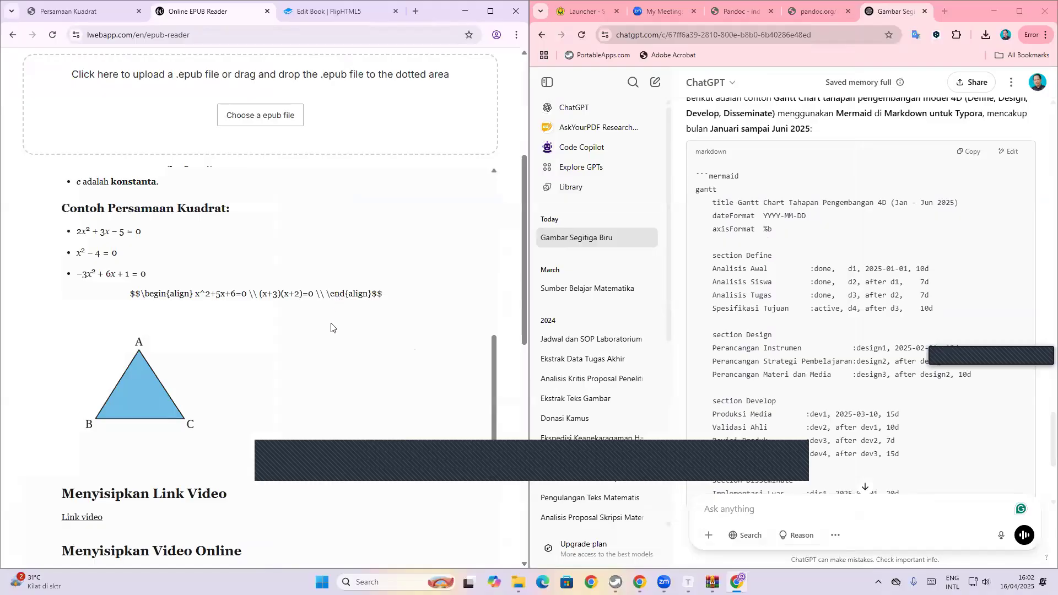
pyautogui.scroll(-2, 330, 327)
pyautogui.scroll(4, 330, 329)
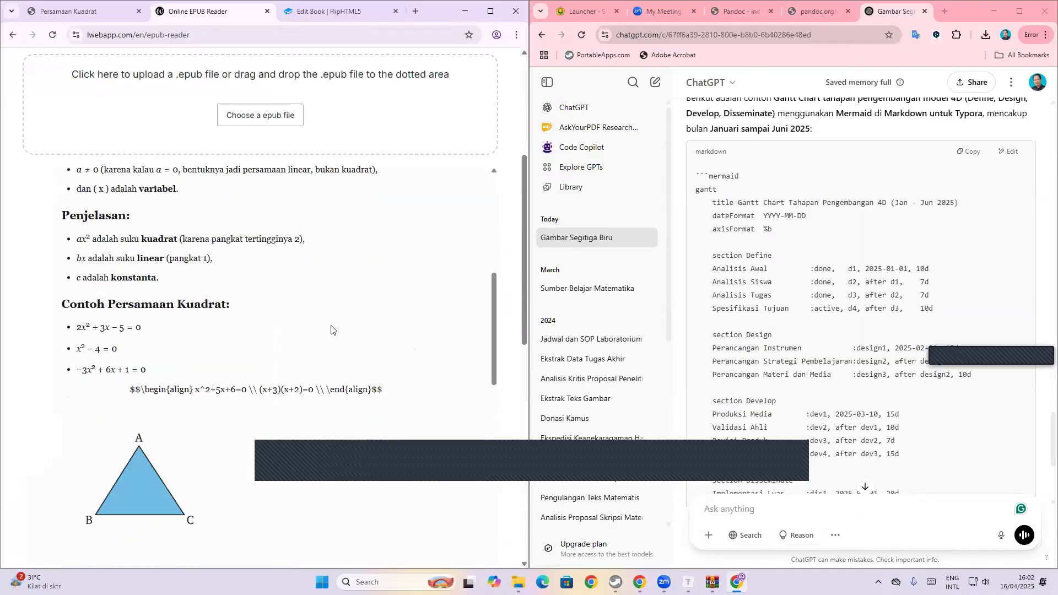
pyautogui.scroll(5, 330, 329)
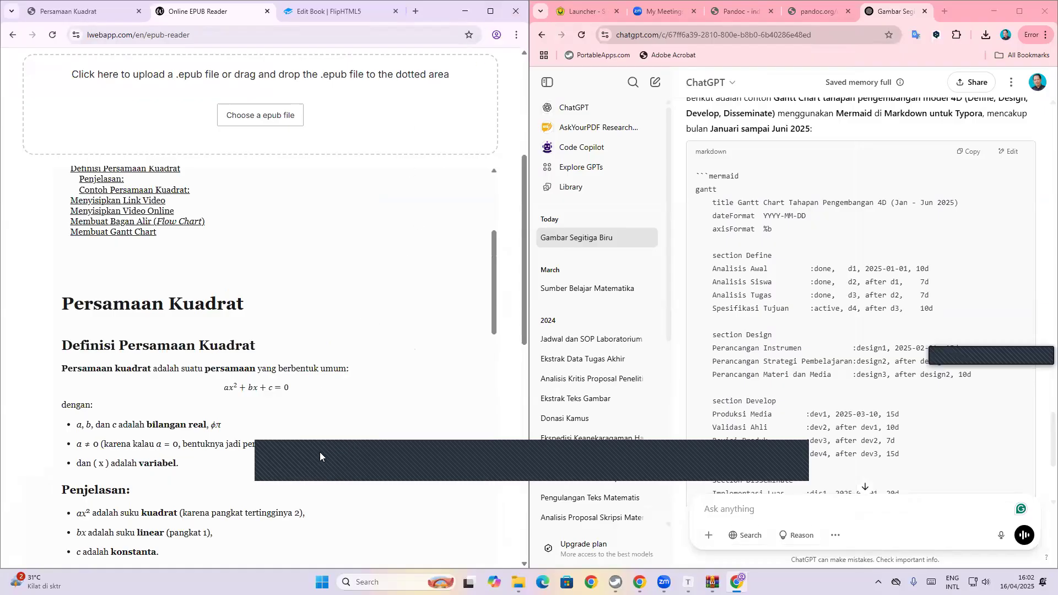
# - Snap the EPUB reader window to the left third of the screen, examine the narrow text layout, and maximize the window again
pyautogui.click(489, 20)
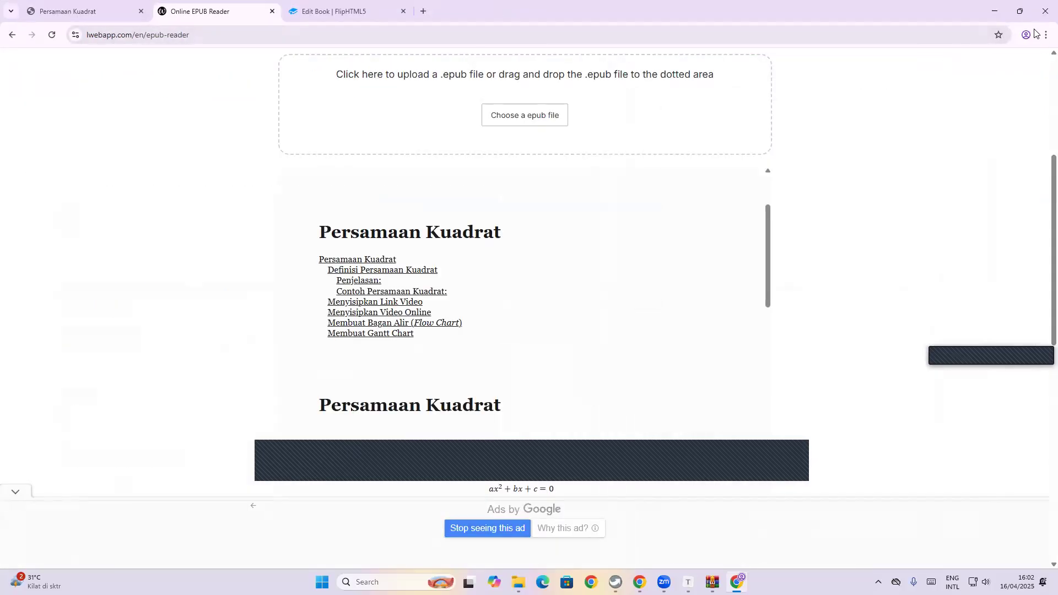
pyautogui.click(1019, 11)
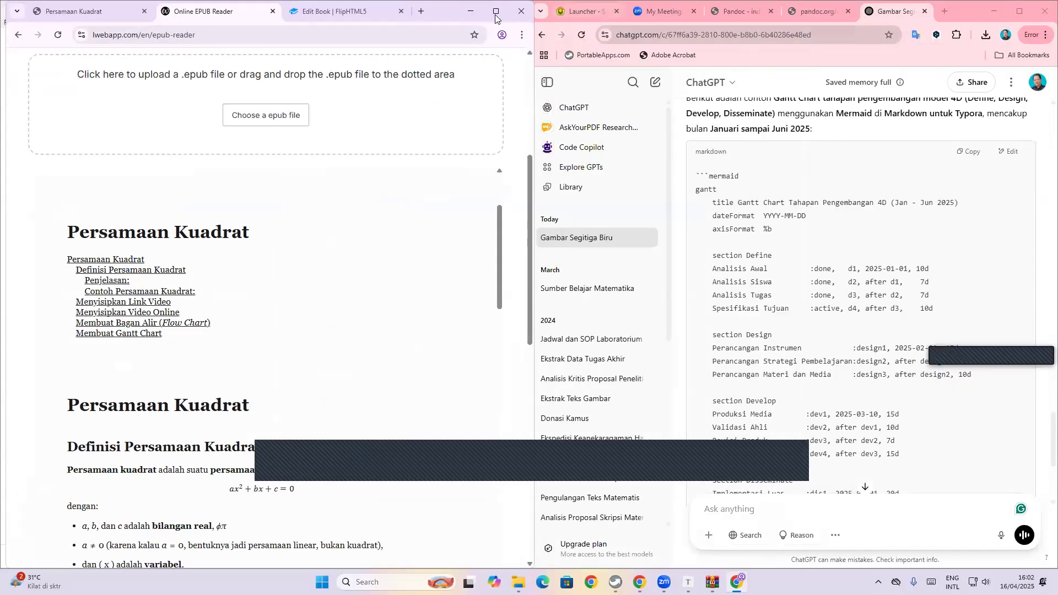
pyautogui.moveTo(495, 18)
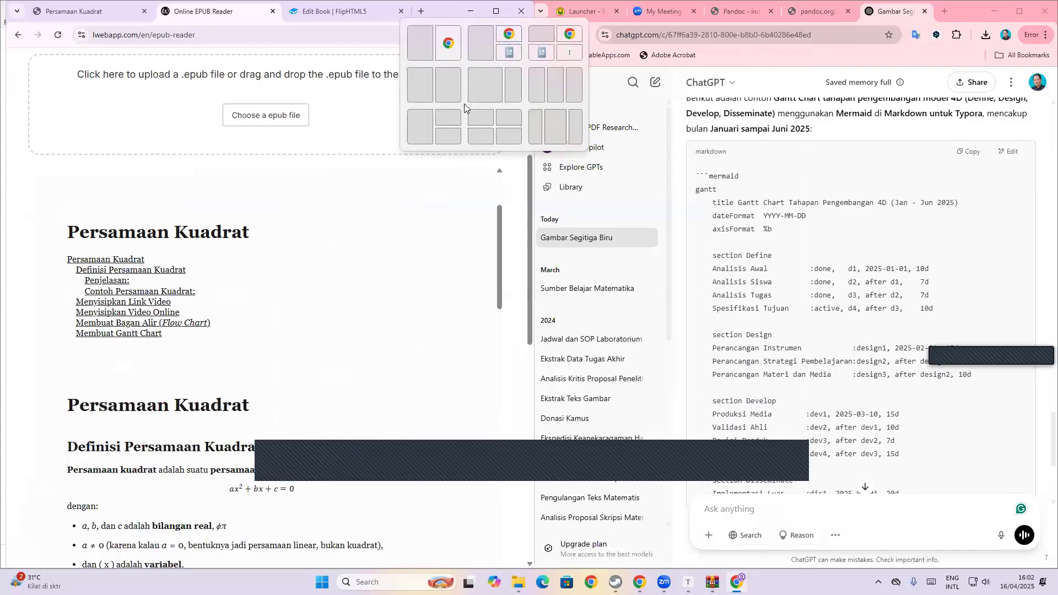
pyautogui.click(532, 91)
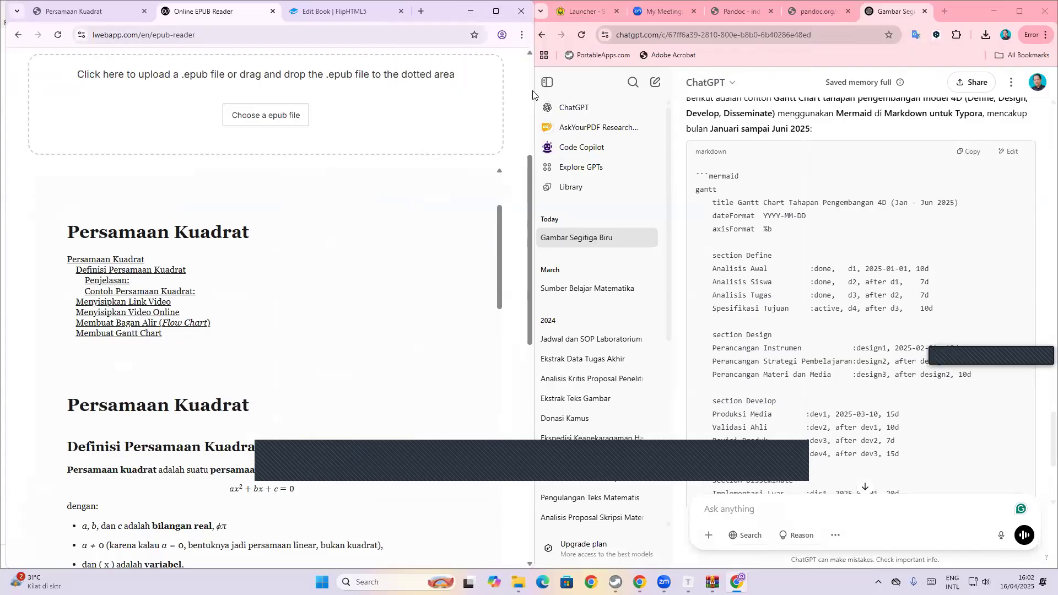
pyautogui.scroll(-1, 319, 425)
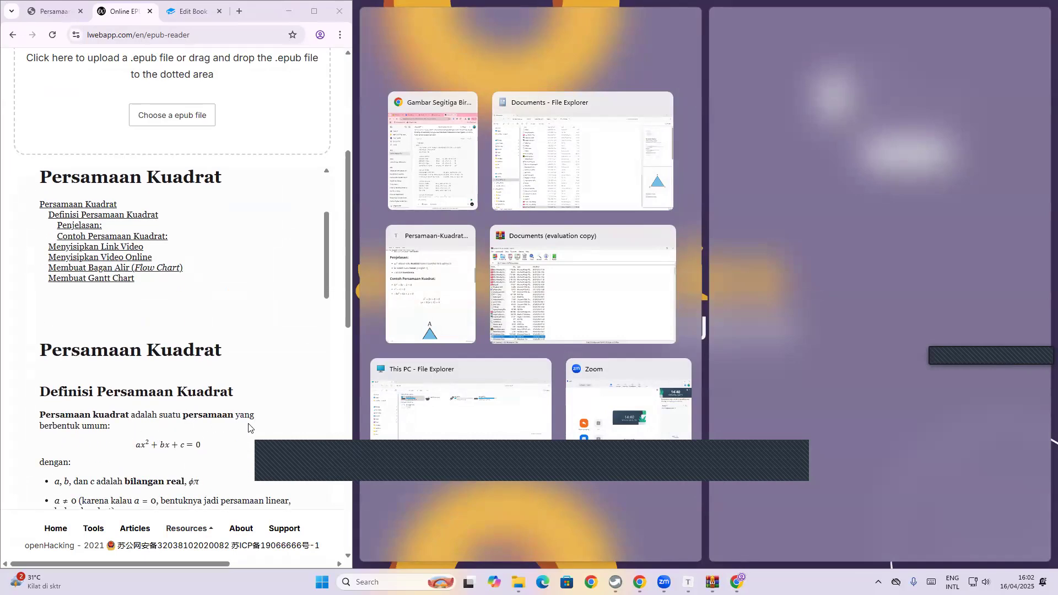
pyautogui.click(319, 14)
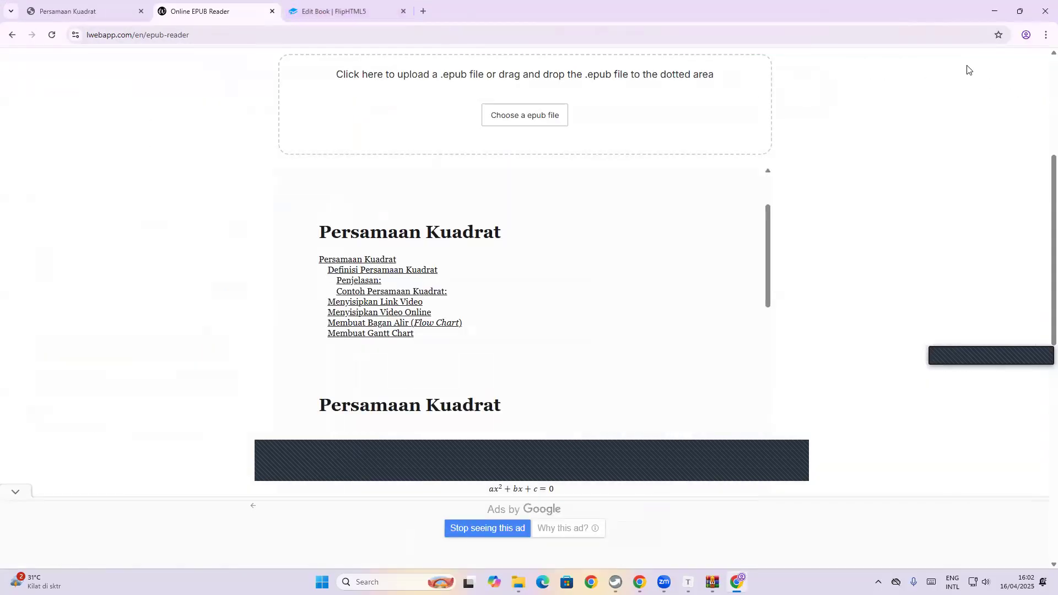
# - Snap the EPUB reader window to the left two-thirds of the screen and examine the EPUB's text, formulas and image at that width
pyautogui.scroll(-5, 747, 375)
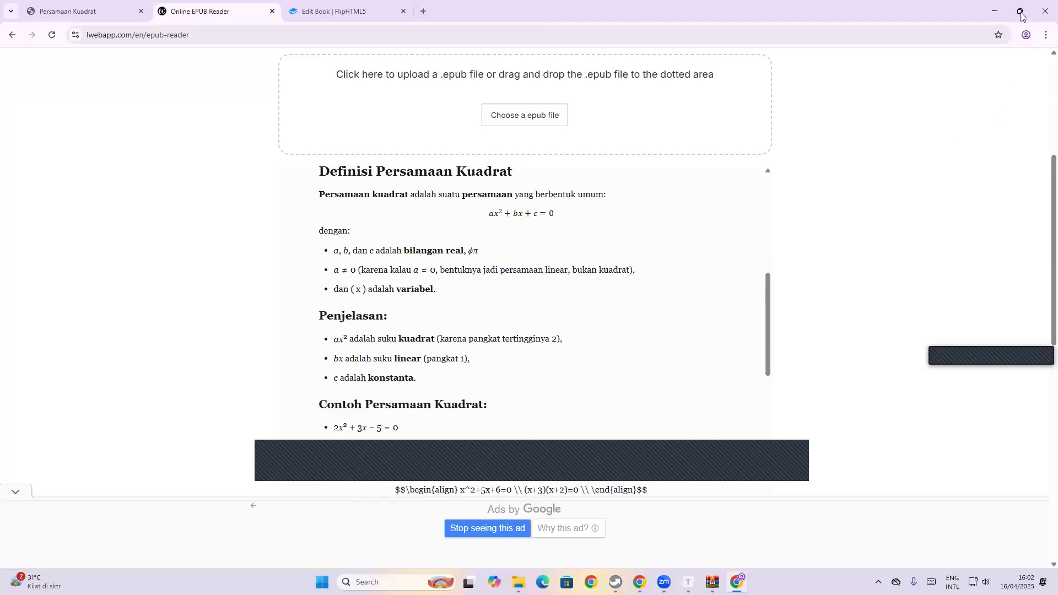
pyautogui.moveTo(1020, 15)
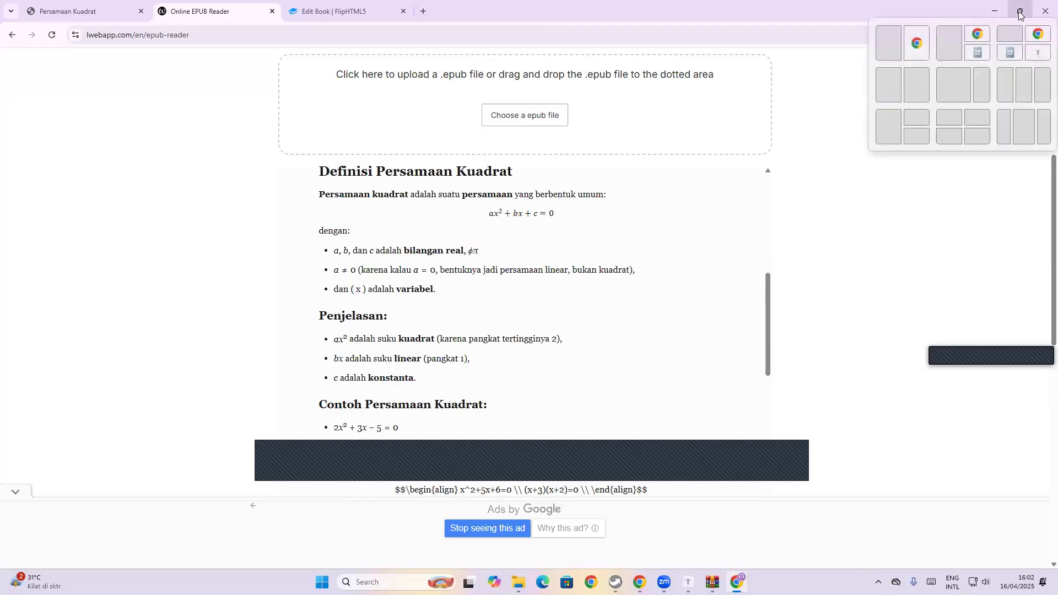
pyautogui.click(951, 78)
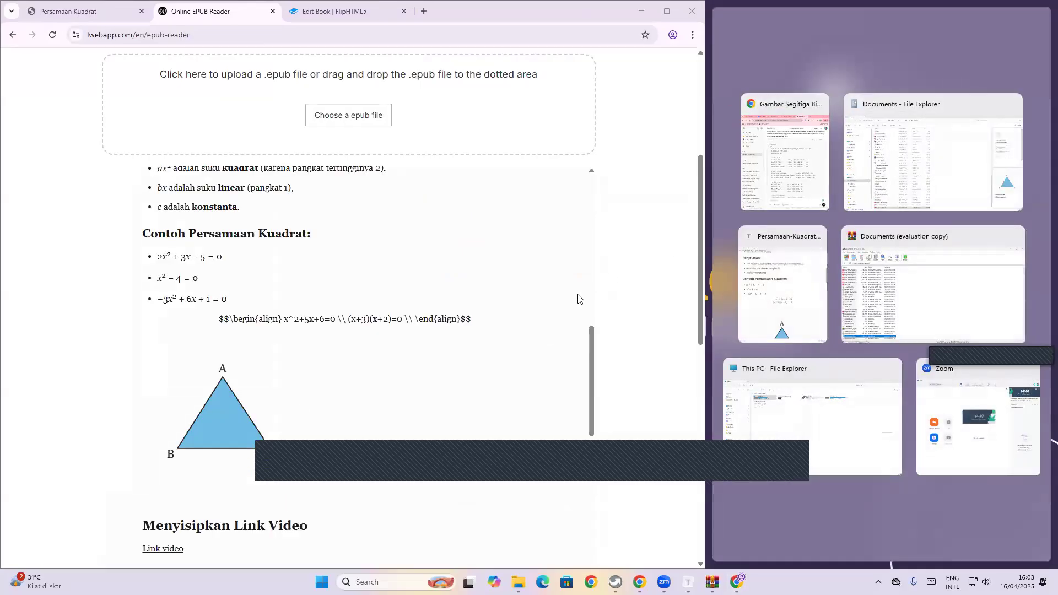
pyautogui.scroll(5, 526, 332)
pyautogui.scroll(-3, 528, 330)
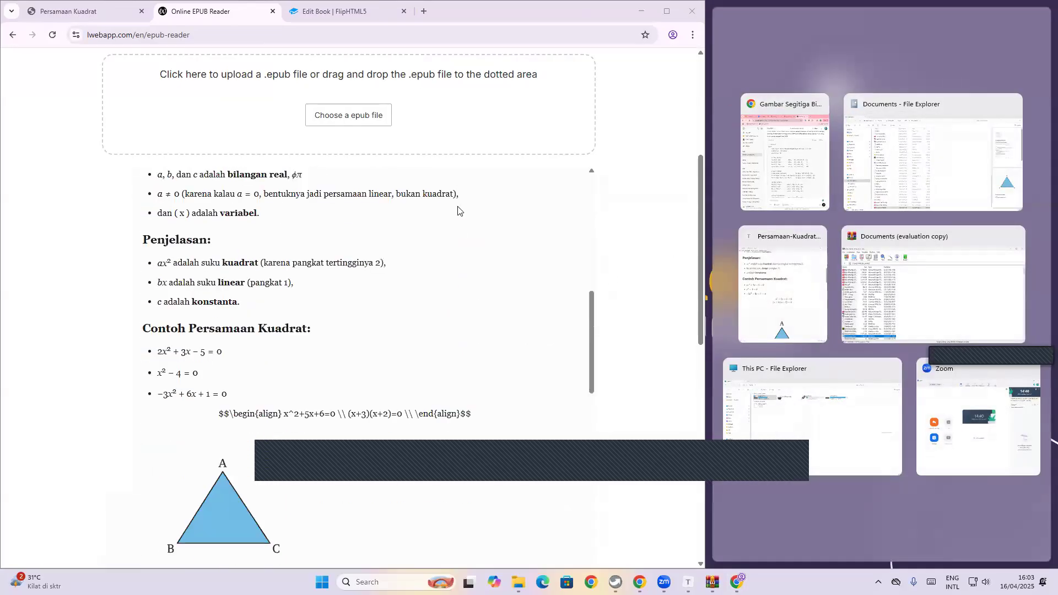
pyautogui.scroll(4, 474, 262)
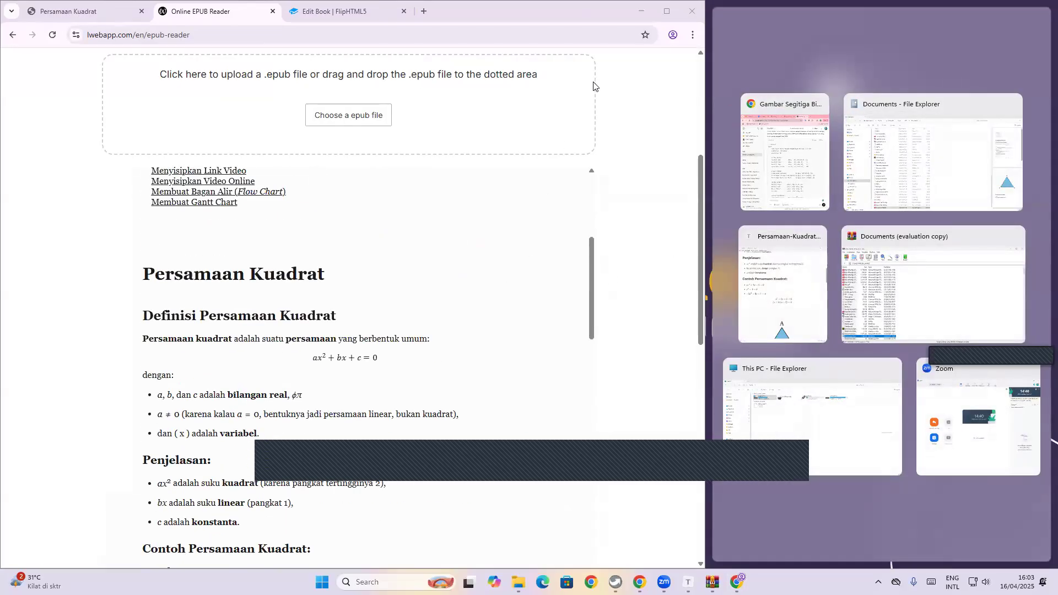
pyautogui.moveTo(668, 13)
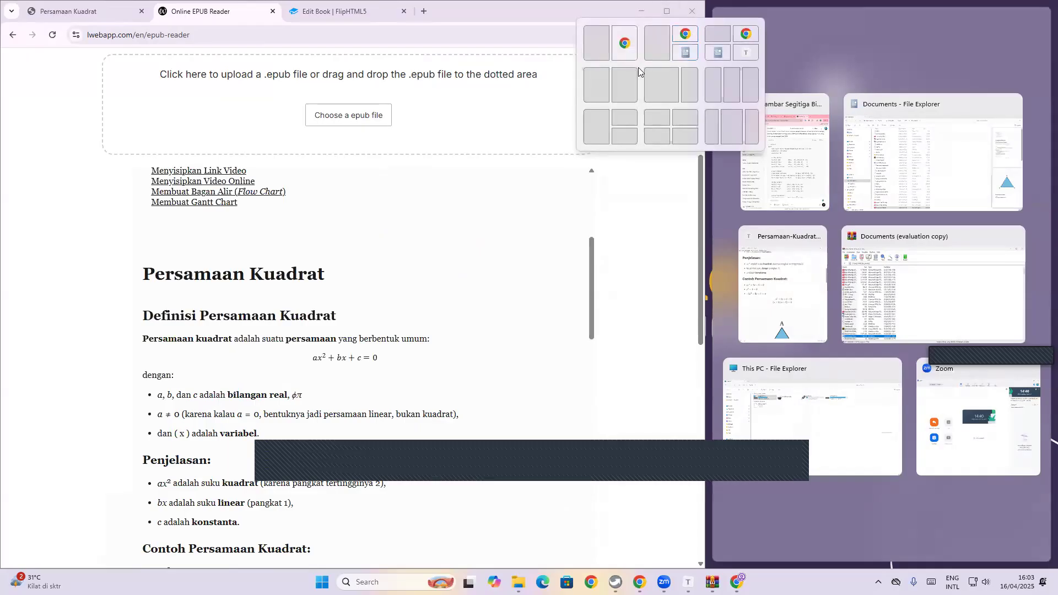
# - Snap the EPUB reader window to the left half and finally the left third of the screen, examining how the text and formulas reflow
pyautogui.click(597, 85)
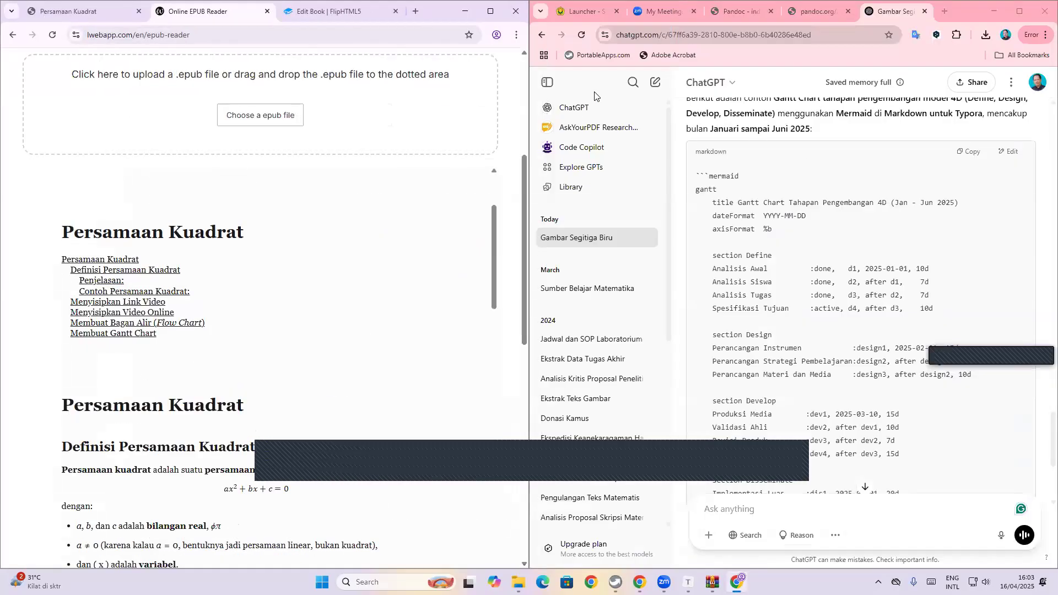
pyautogui.moveTo(490, 15)
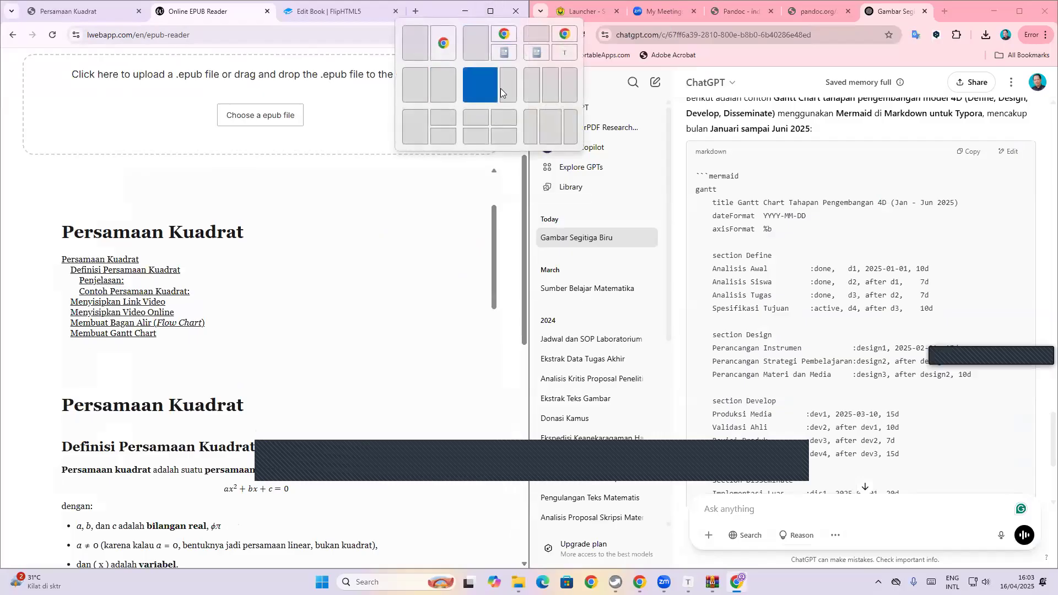
pyautogui.click(526, 87)
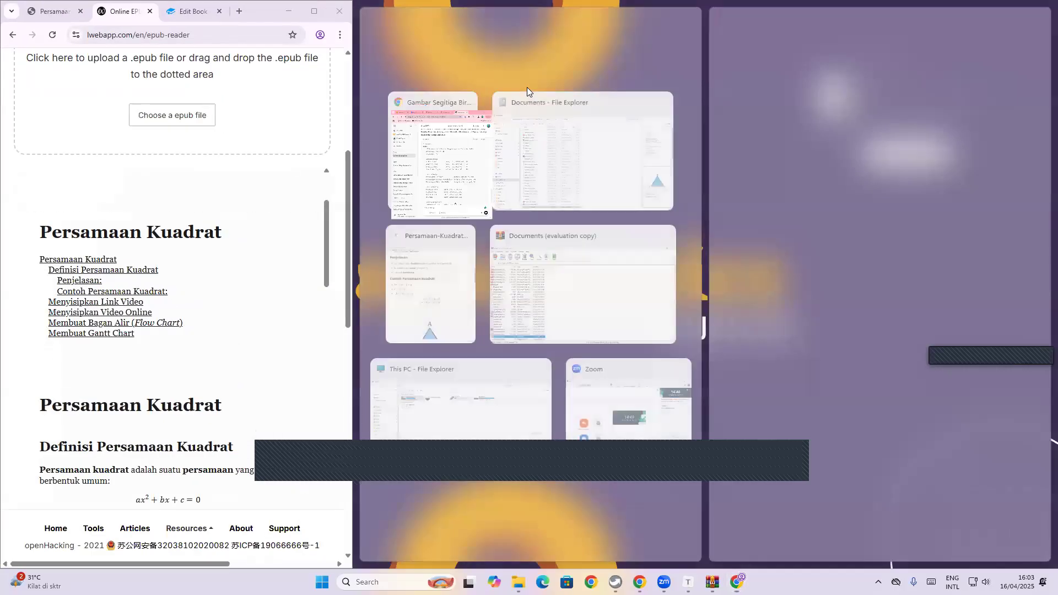
pyautogui.scroll(-1, 209, 490)
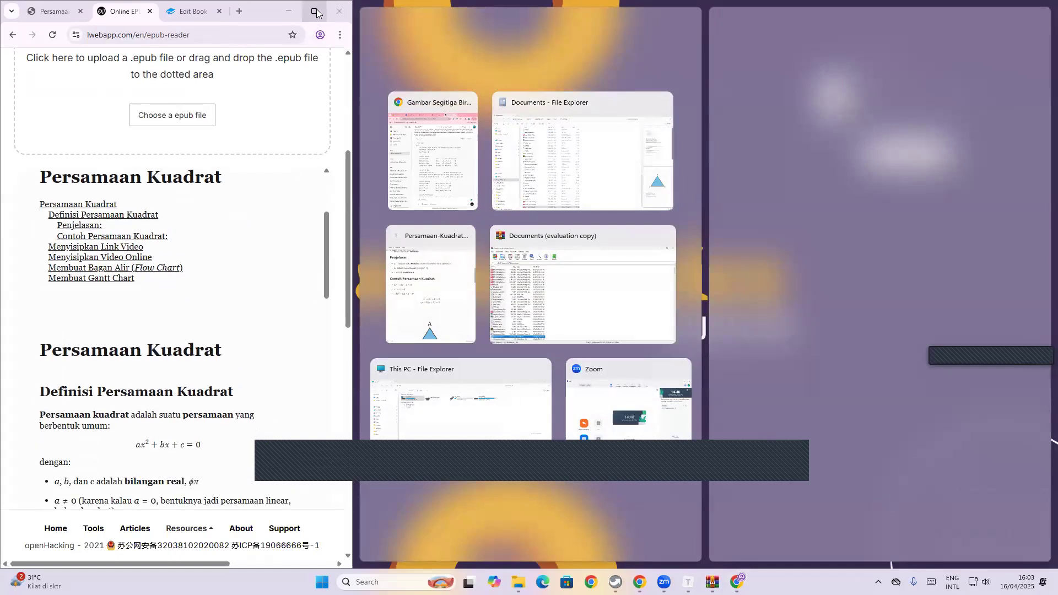
pyautogui.moveTo(317, 13)
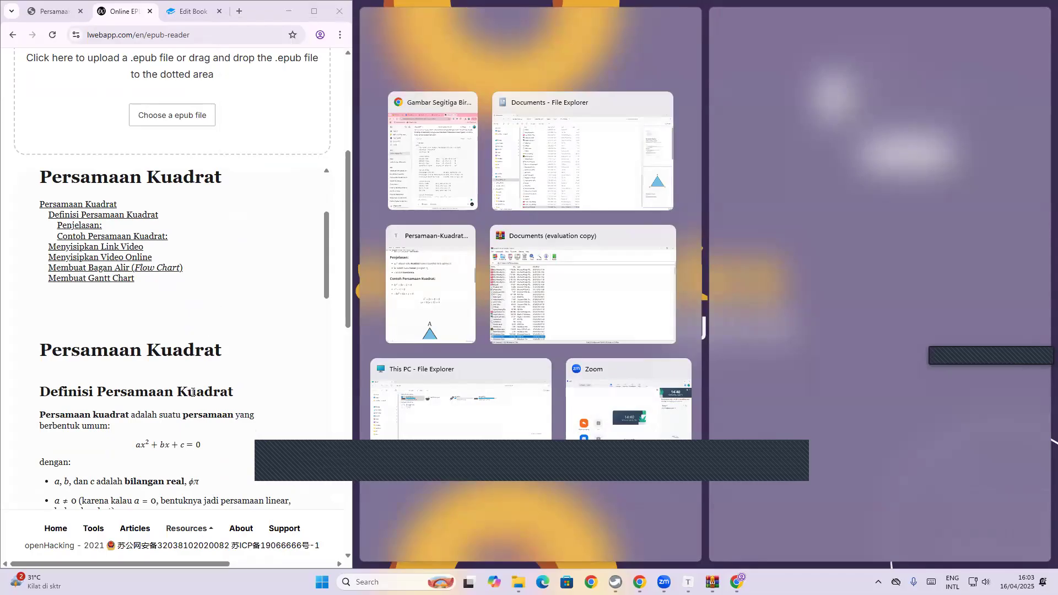
pyautogui.scroll(-4, 193, 393)
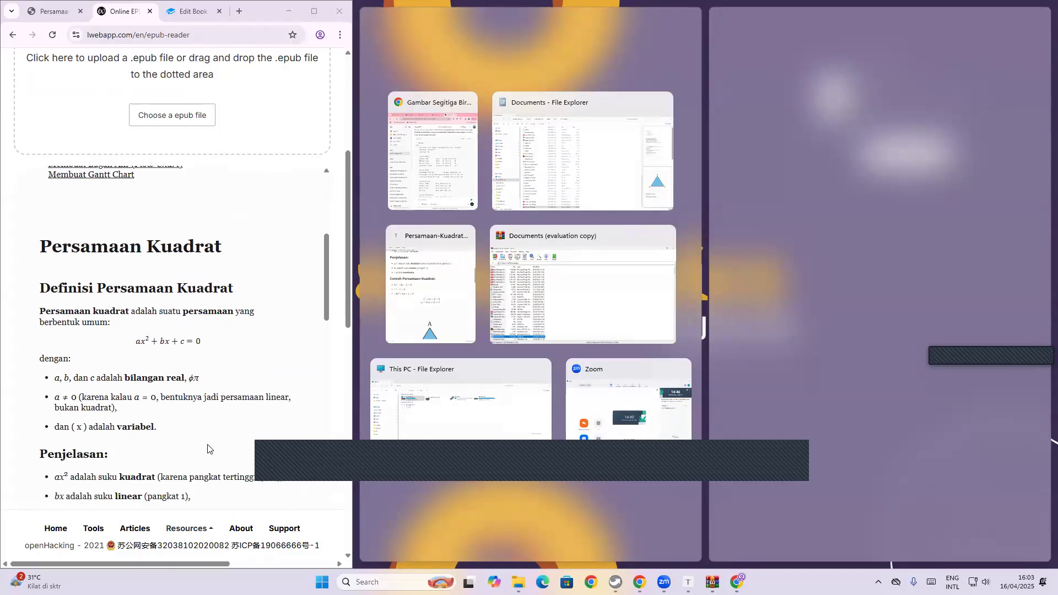
pyautogui.scroll(-2, 207, 449)
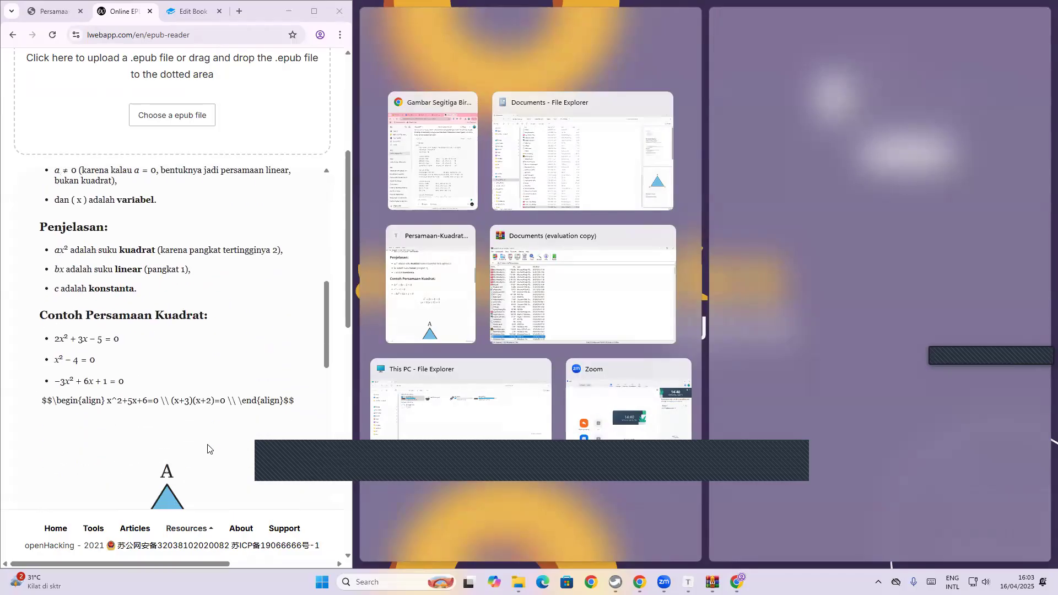
pyautogui.scroll(3, 208, 449)
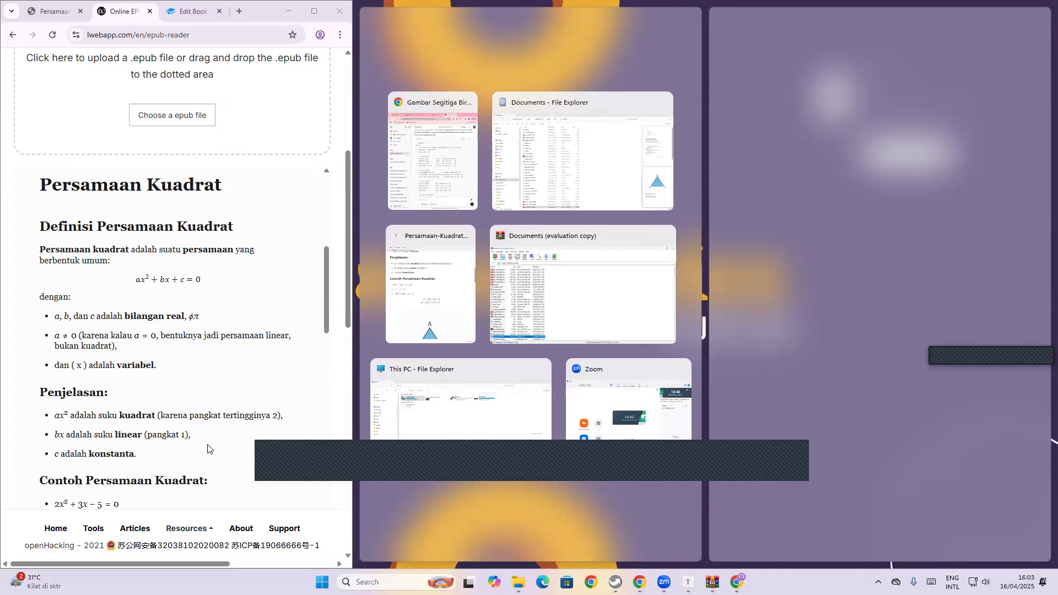
pyautogui.scroll(3, 177, 171)
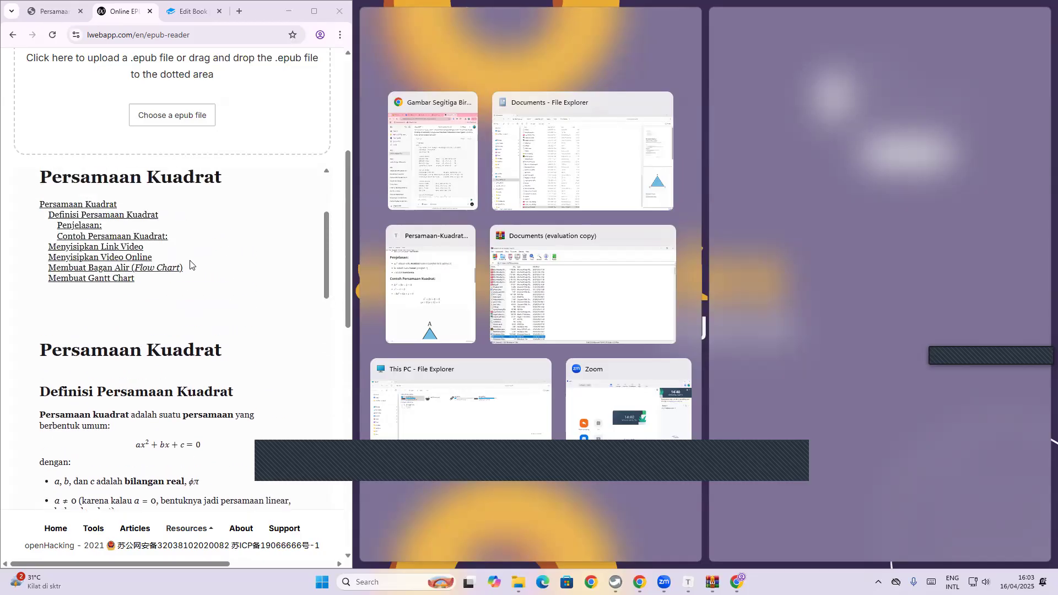
# - Show the Persaamaan-Kuadrat flipbook's edit page in FlipHTML5, close the PortableApps menu, and stop the Zoom screen sharing
pyautogui.click(201, 10)
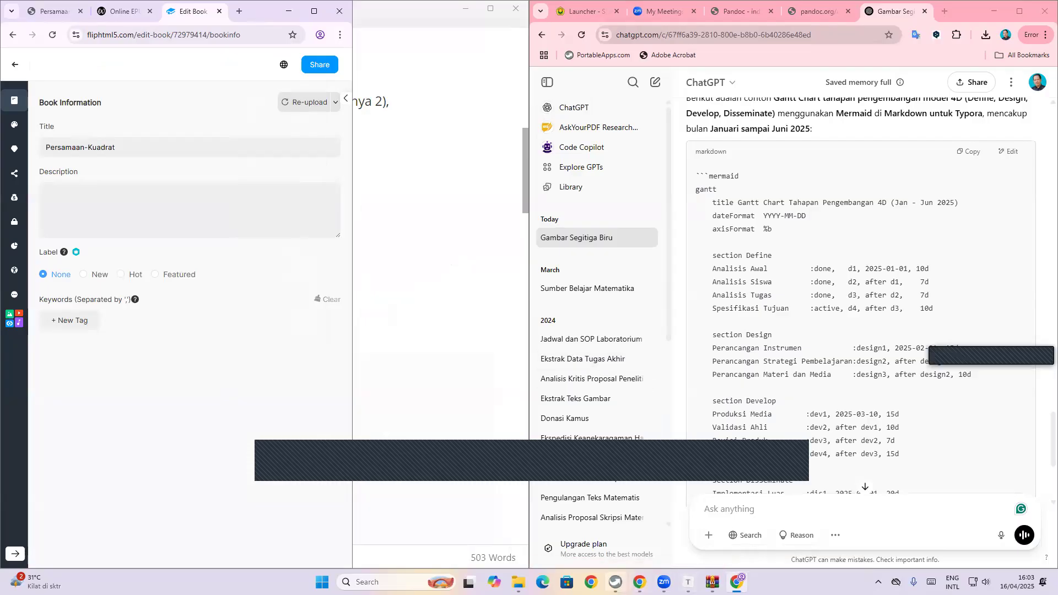
pyautogui.click(737, 581)
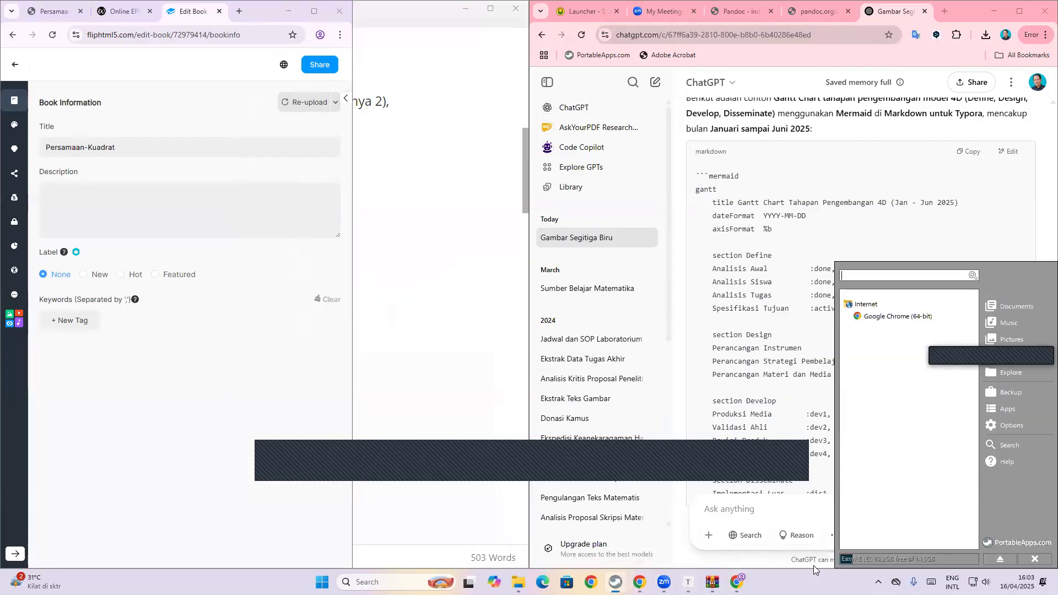
pyautogui.click(1035, 560)
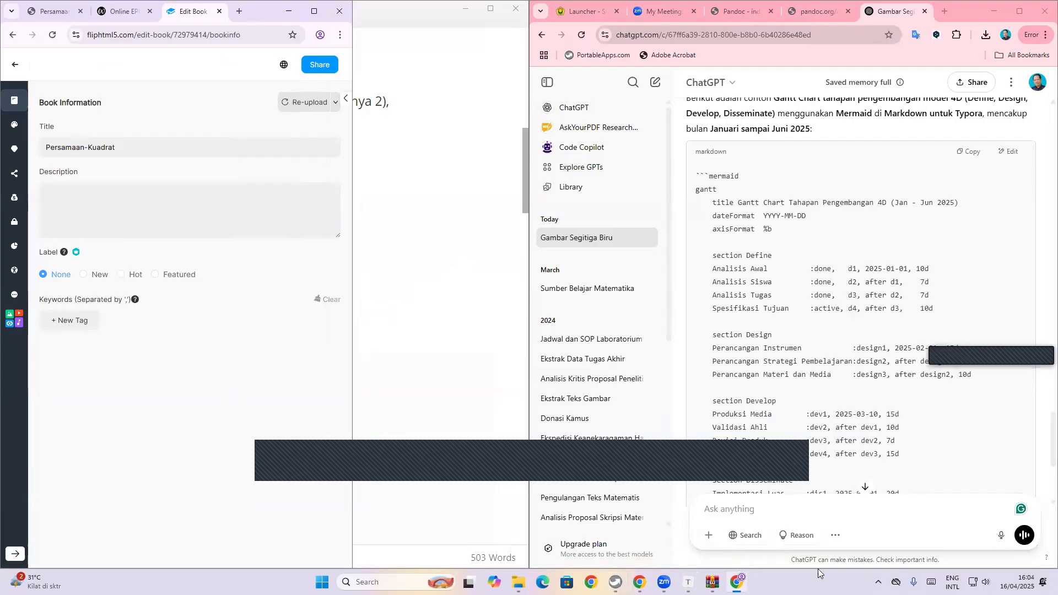
pyautogui.moveTo(664, 582)
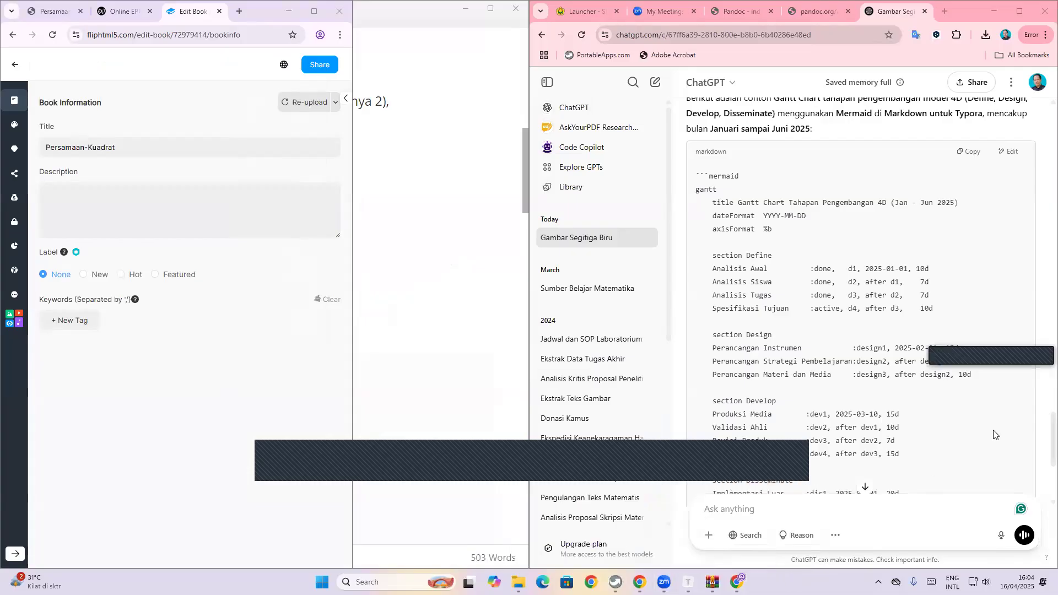
pyautogui.click(606, 477)
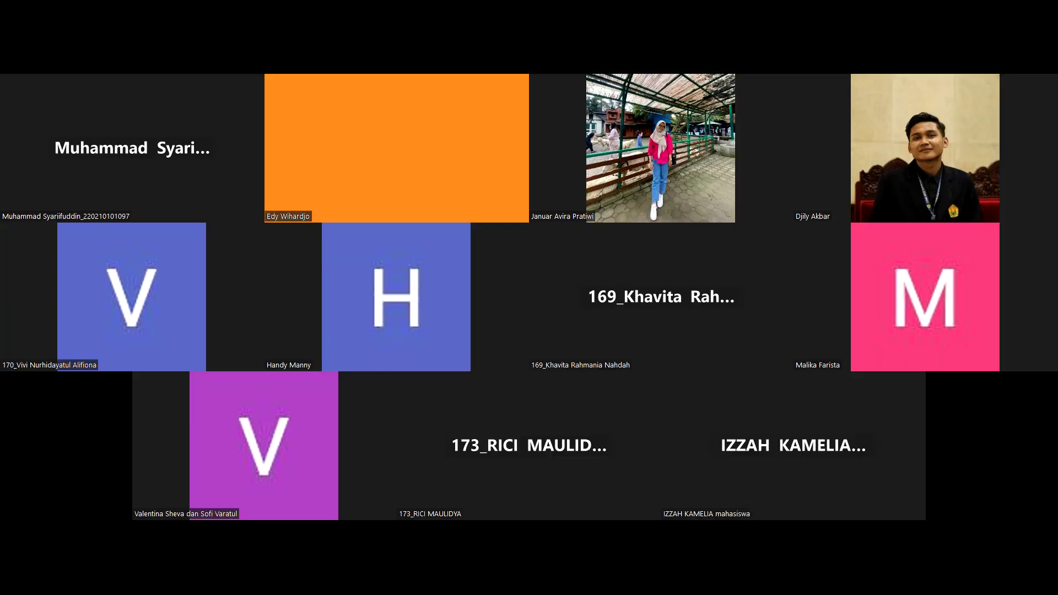